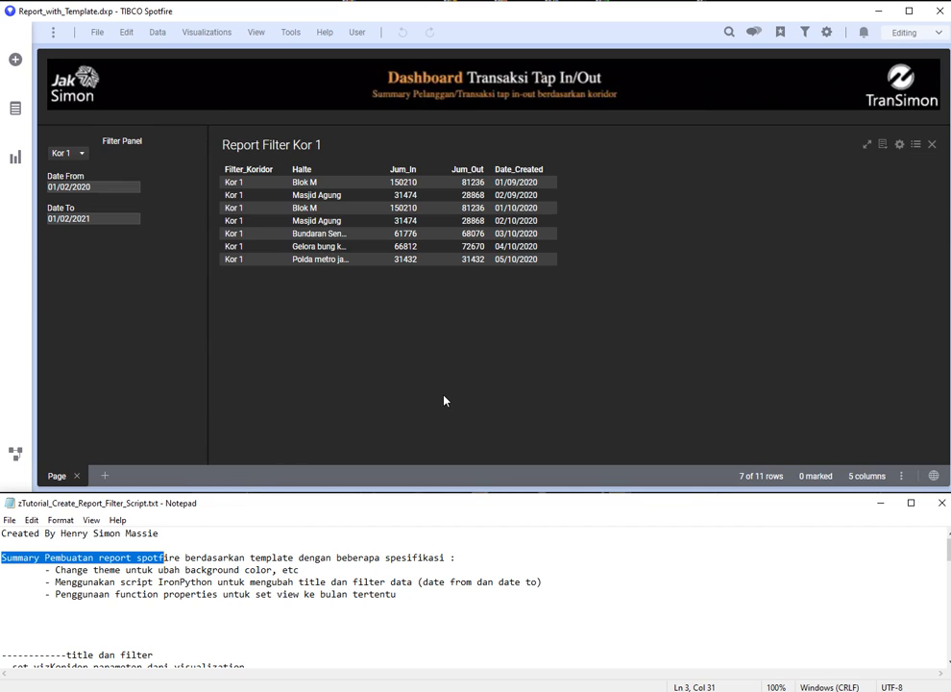
Step: Highlight the Notepad line about changing the theme to alter the background color
click(250, 570)
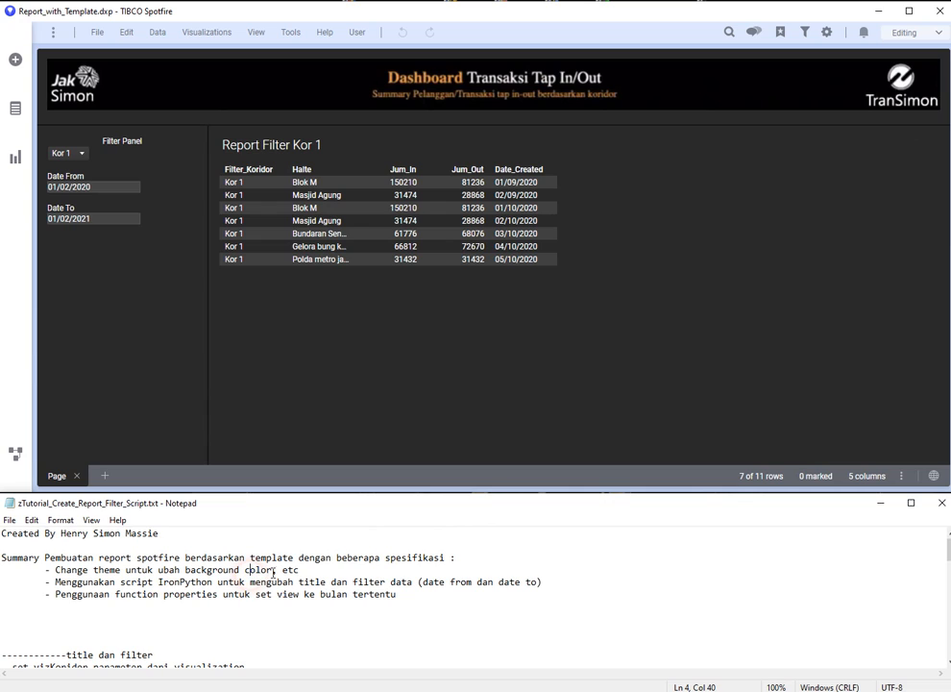
click(272, 570)
text(,)
key(Home)
key(shift+End)
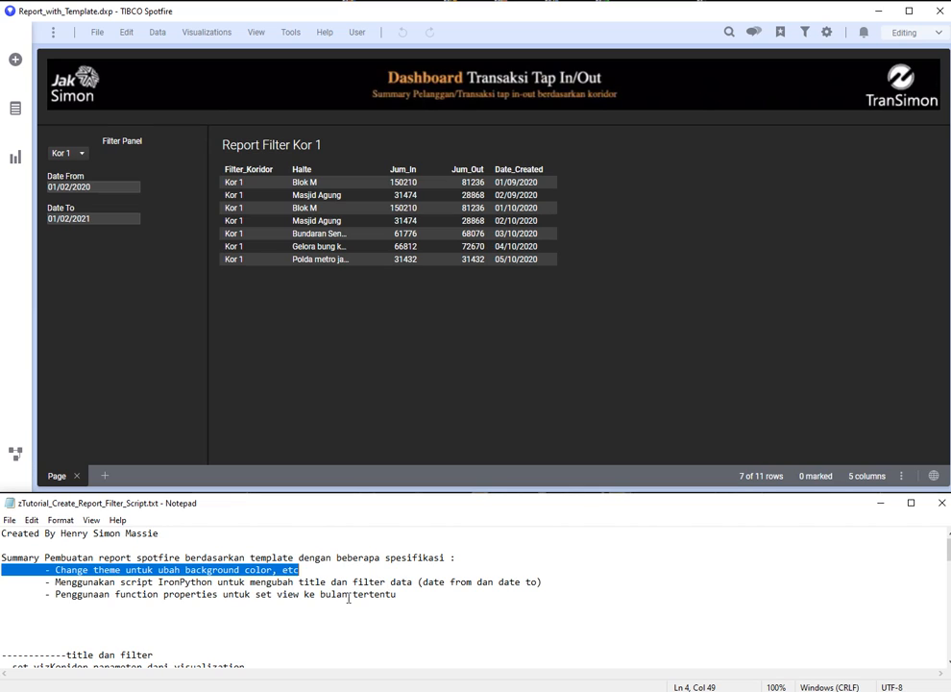
Step: In the Spotfire report, filter the corridor to Kor 2 and return it to Kor 1
click(83, 155)
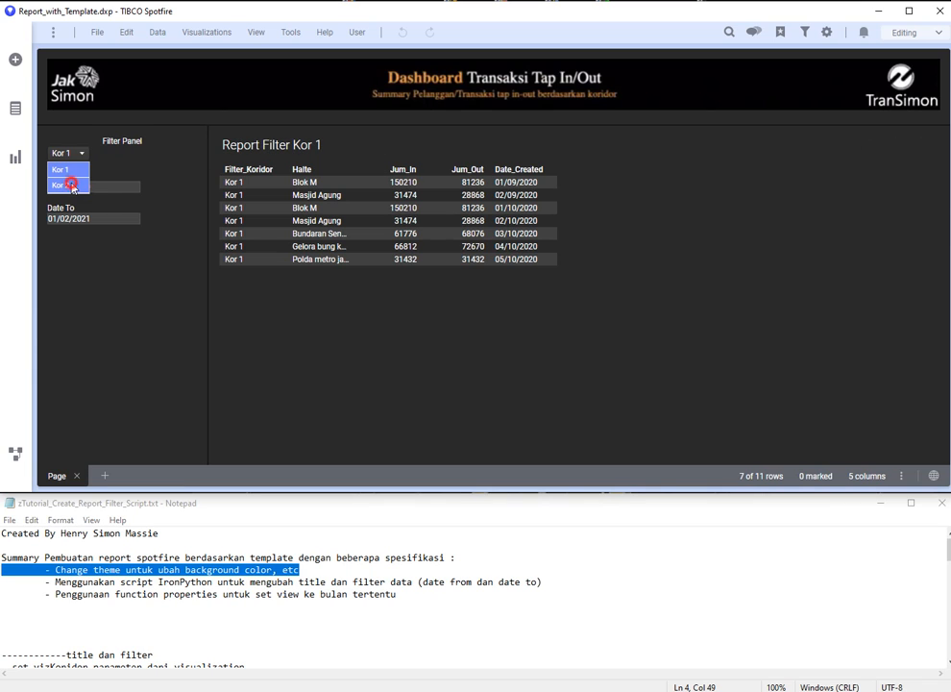
click(72, 186)
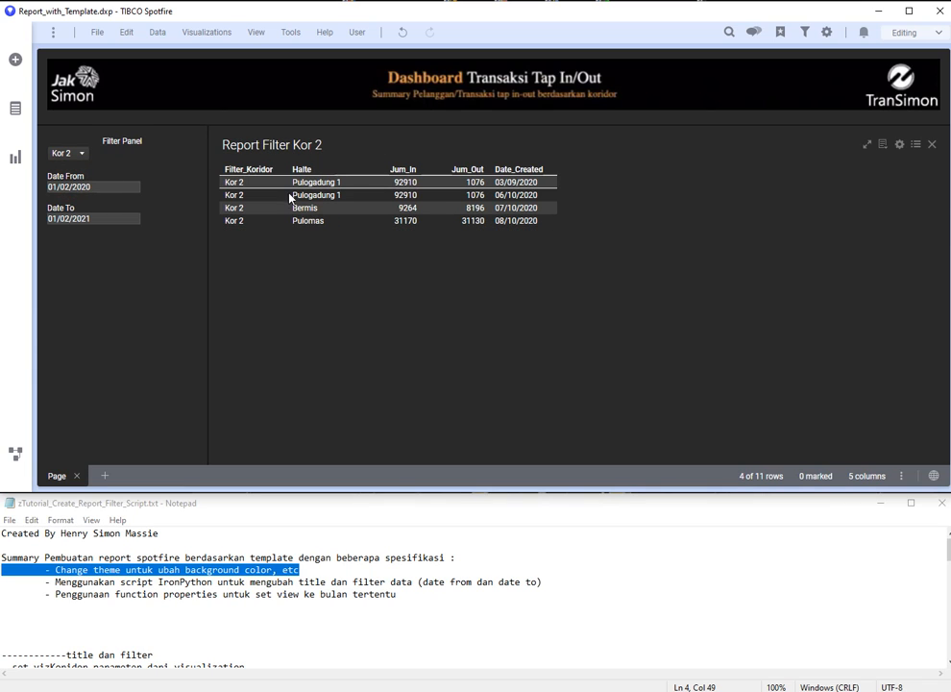
click(69, 152)
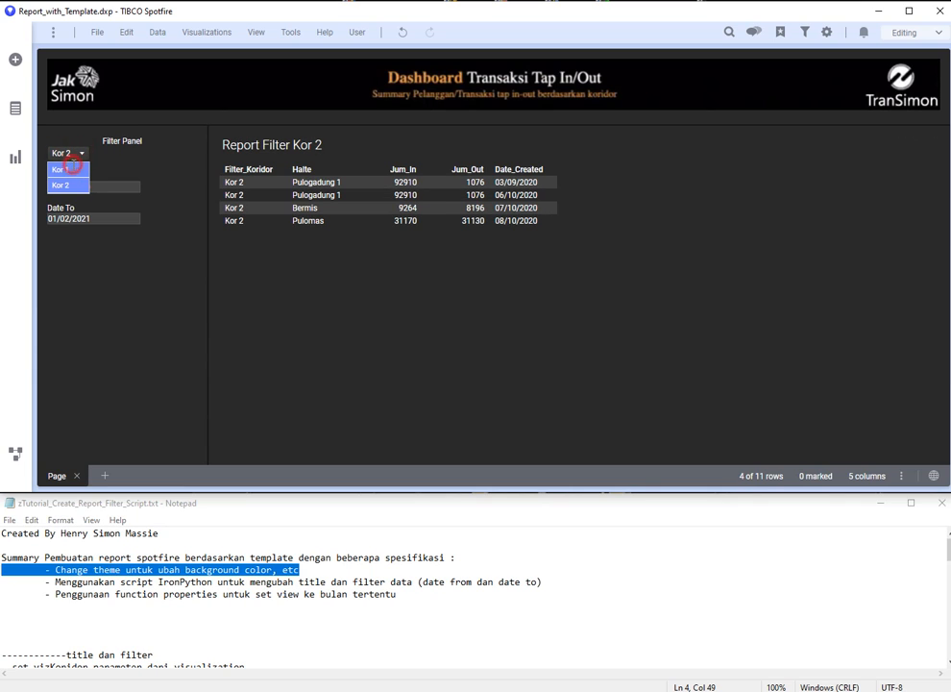
click(72, 169)
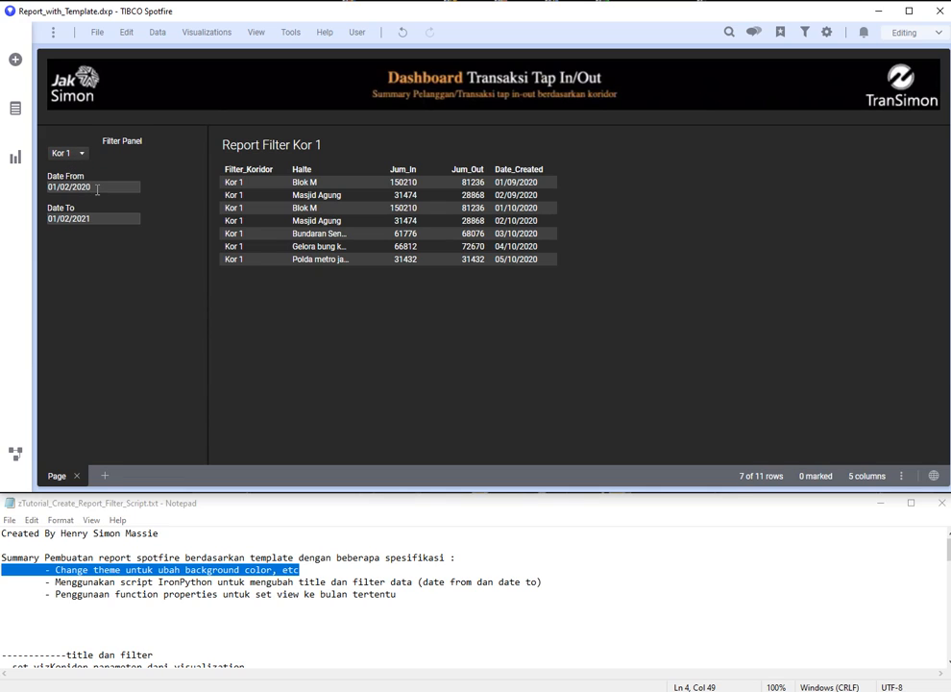
Step: Set the report's Date From filter to 01/10/2020
click(97, 189)
key(BackSpace)
key(BackSpace)
text(10)
click(84, 256)
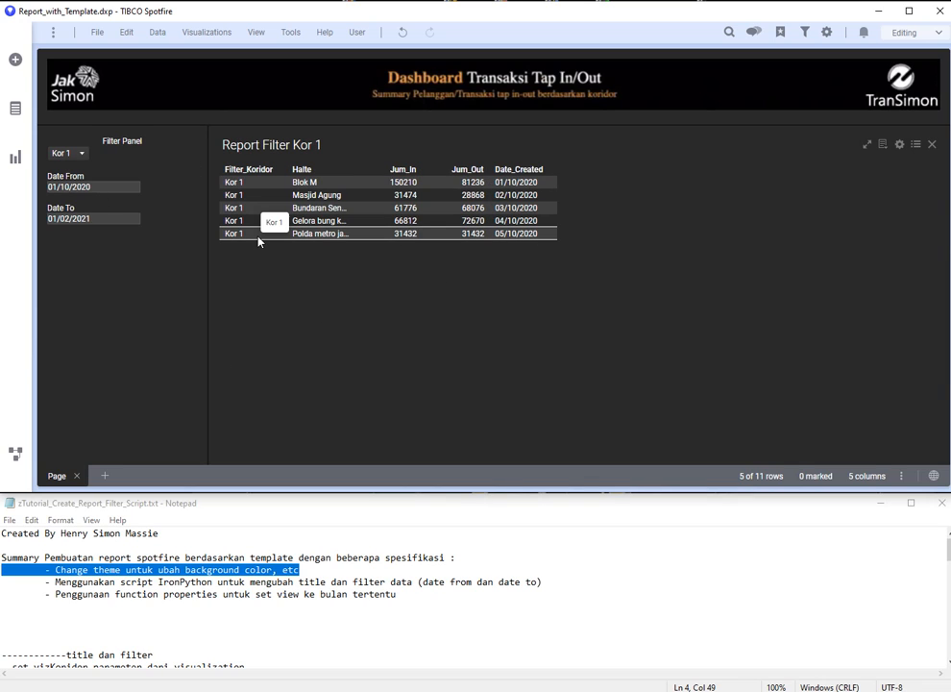
Step: Set the report's Date From filter to 01/9/2020
text(09)
key(BackSpace)
key(BackSpace)
text(9)
key(Return)
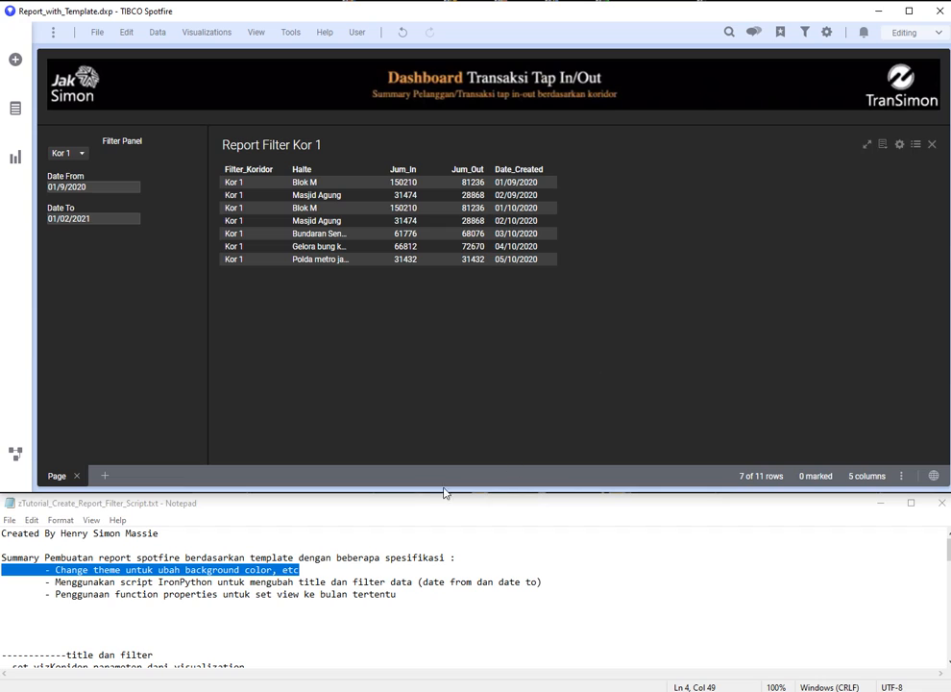
Step: Highlight the Notepad line about using function properties to set the view to a certain month
click(189, 595)
key(Home)
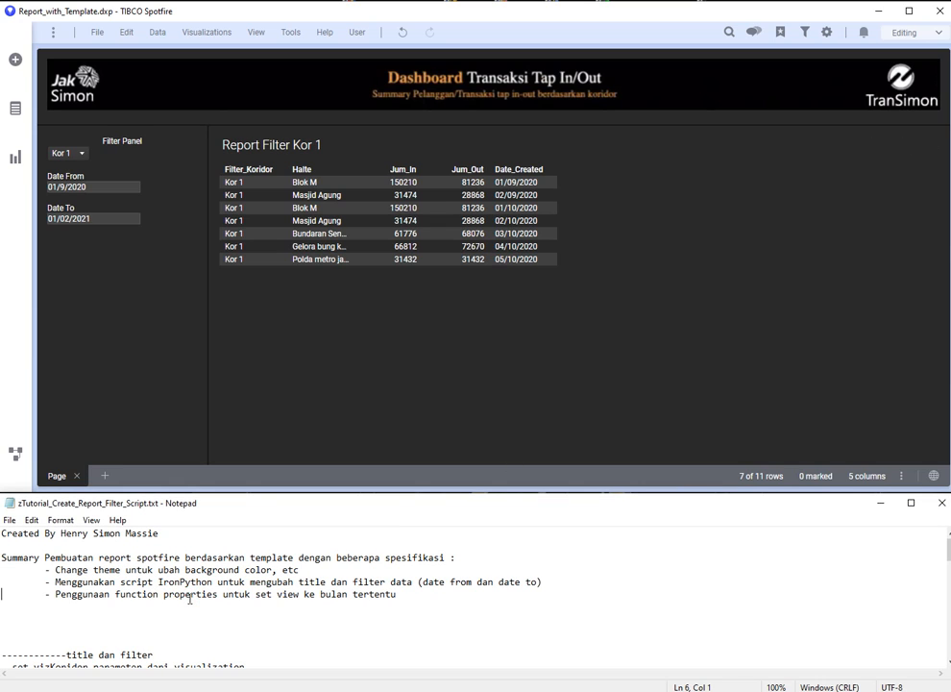
key(shift+End)
key(Home)
key(shift+End)
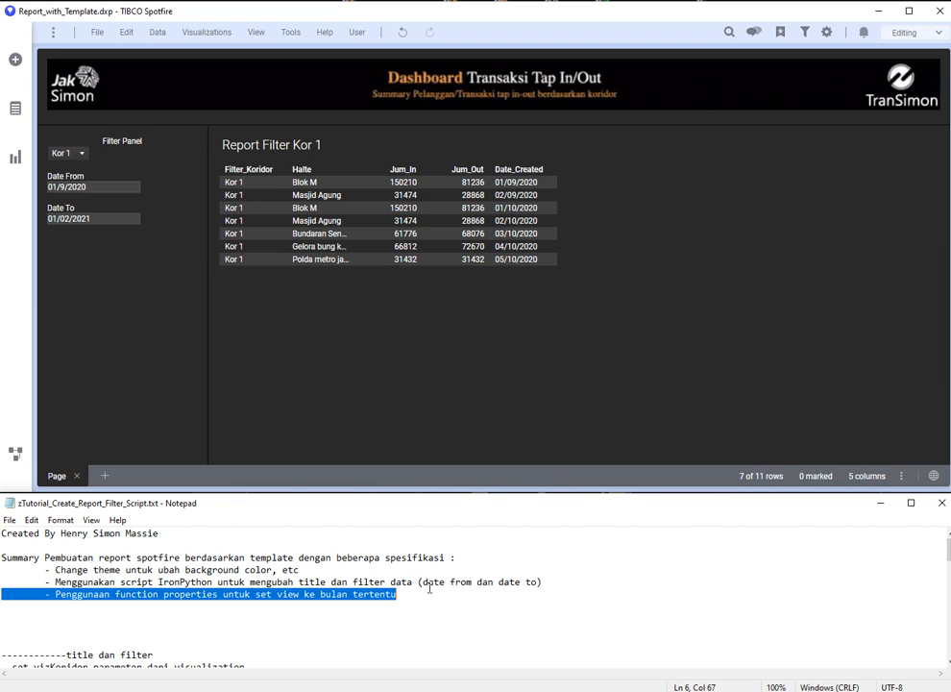
Step: Compare the Report_Sample.jpg image in ACDSee with the Spotfire dashboard and minimize the image
key(alt+Tab)
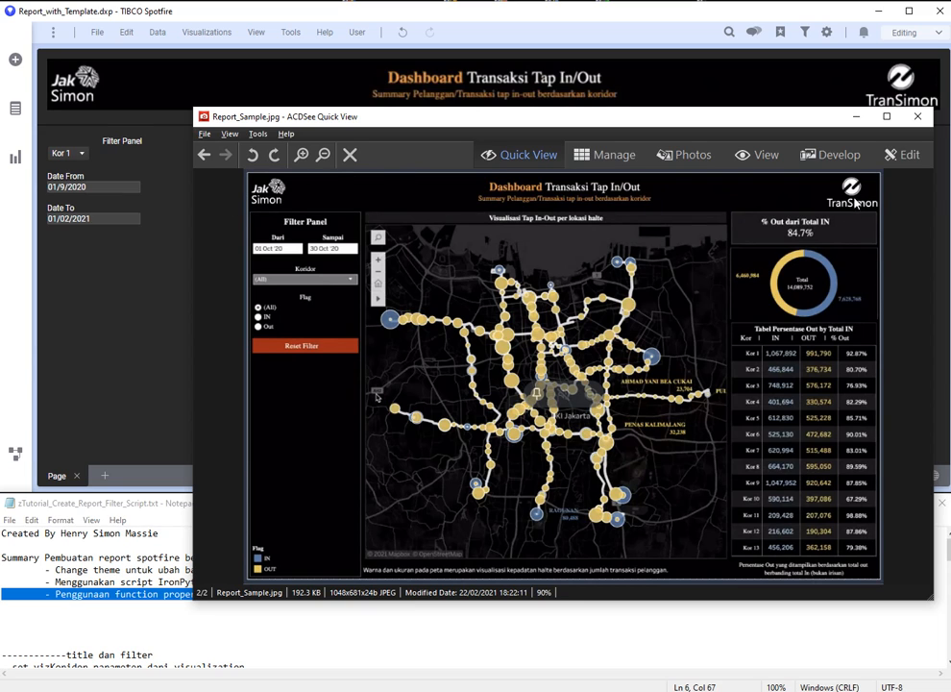
click(341, 14)
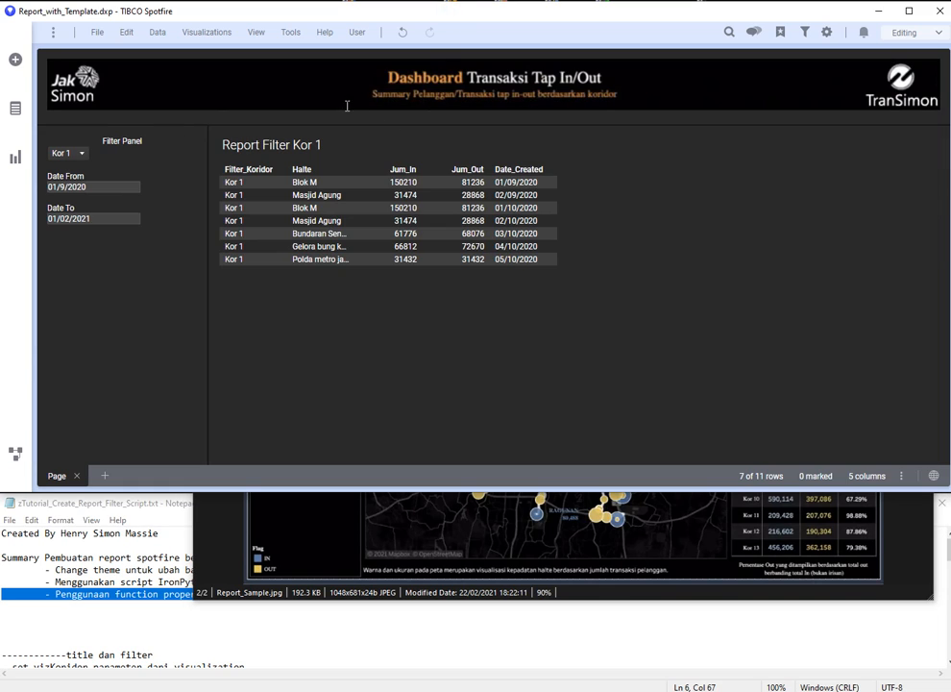
click(338, 550)
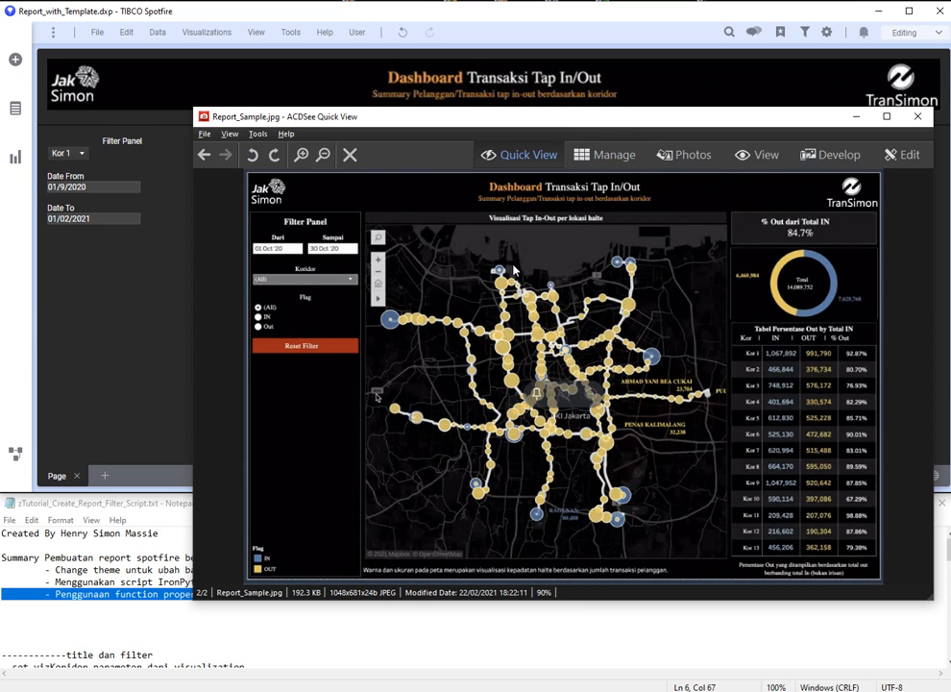
click(248, 12)
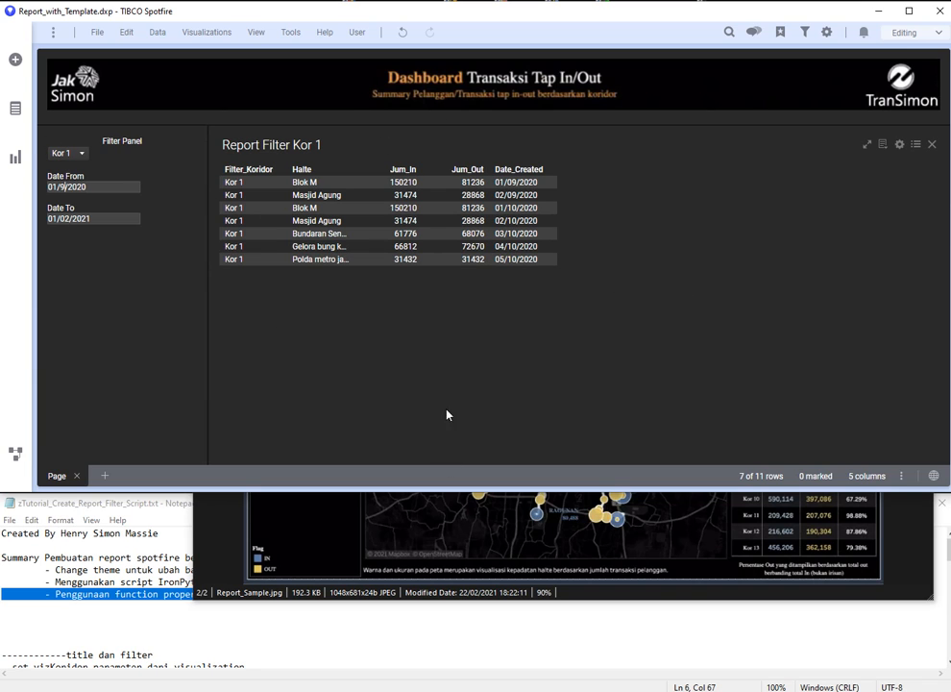
click(335, 564)
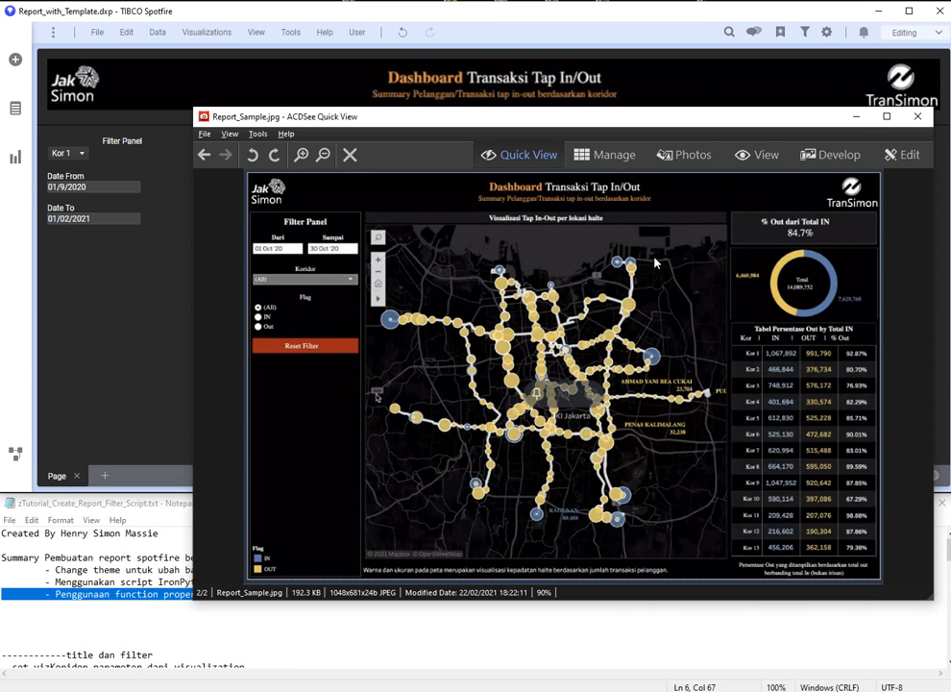
click(857, 119)
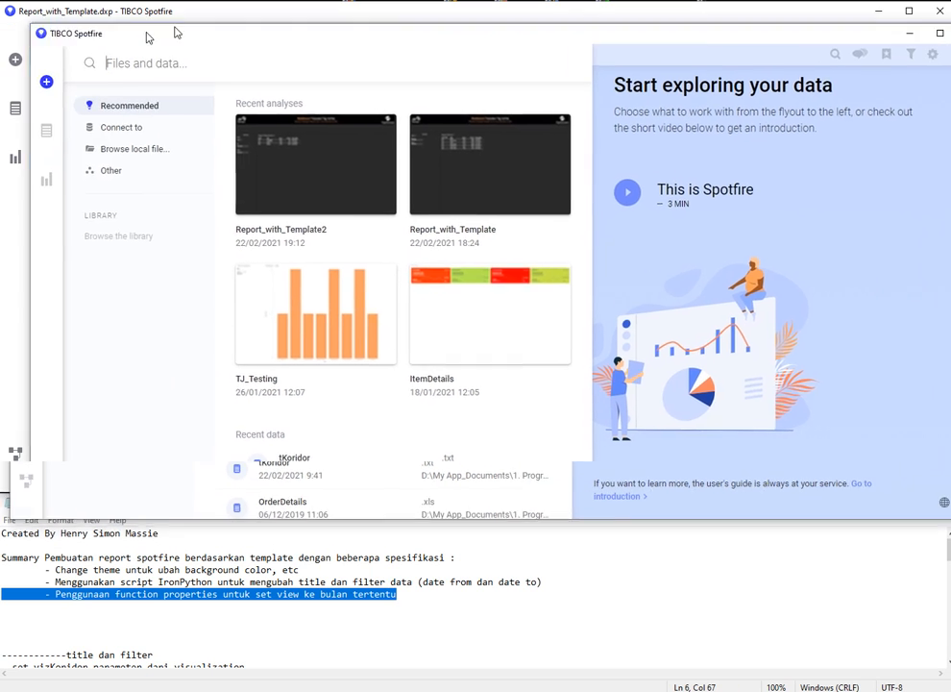
Step: Move the new Spotfire window over the existing report and open the local file tKoridor.txt from the TJ_Test folder
drag(174, 32, 117, 16)
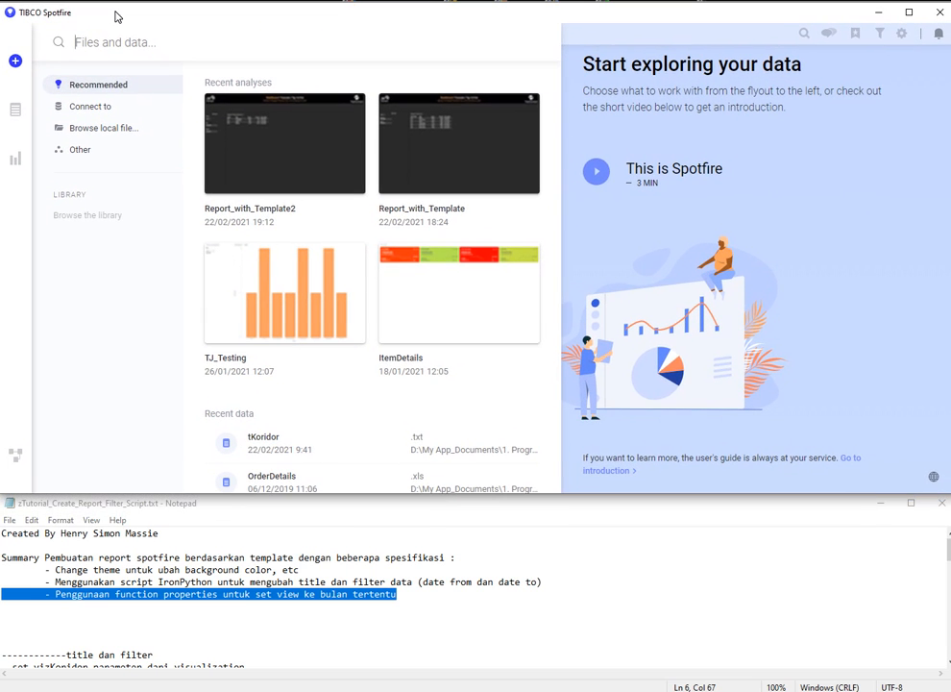
click(101, 132)
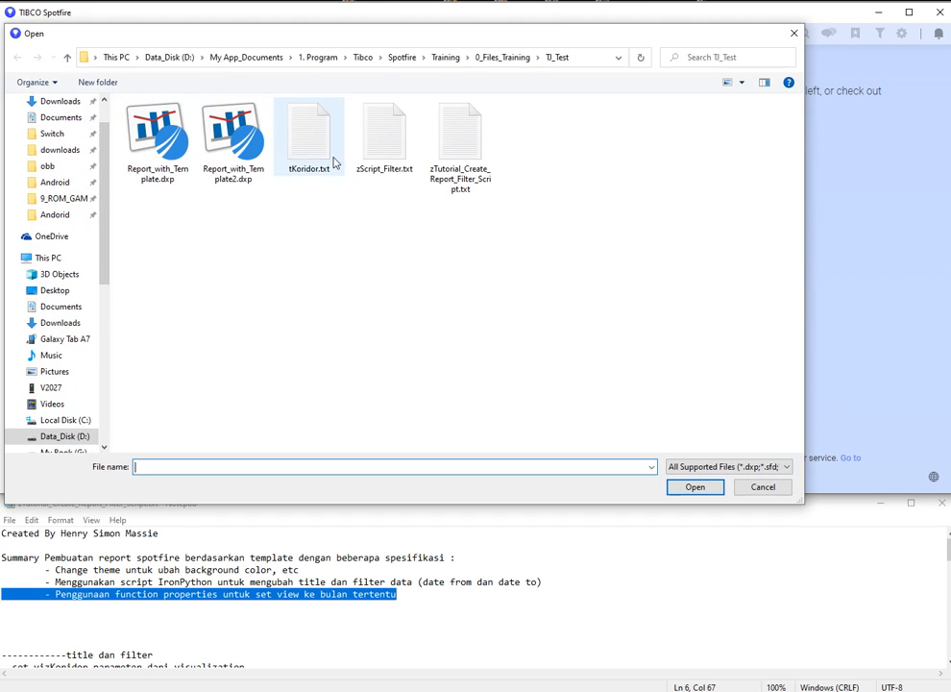
double_click(322, 149)
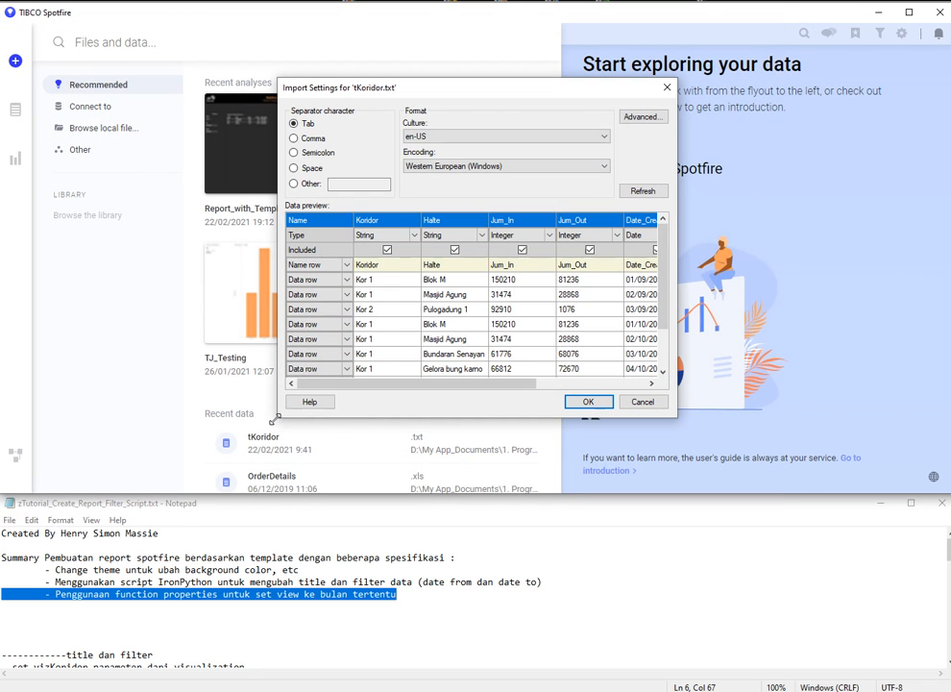
Step: Exclude the Latitude and Longitude columns in the import settings and import the tKoridor.txt data
drag(275, 420, 80, 562)
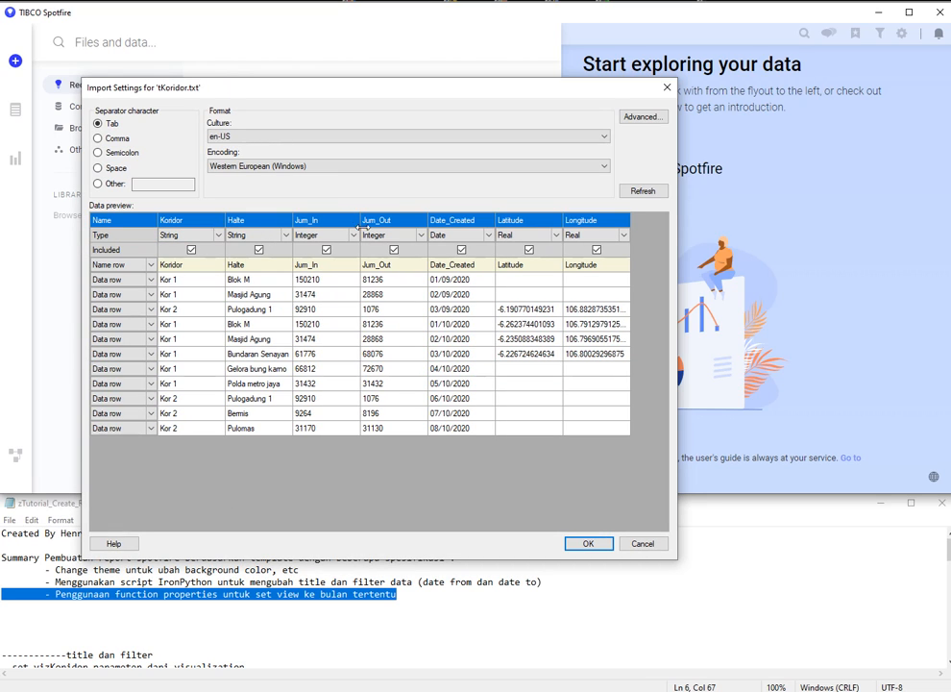
click(530, 250)
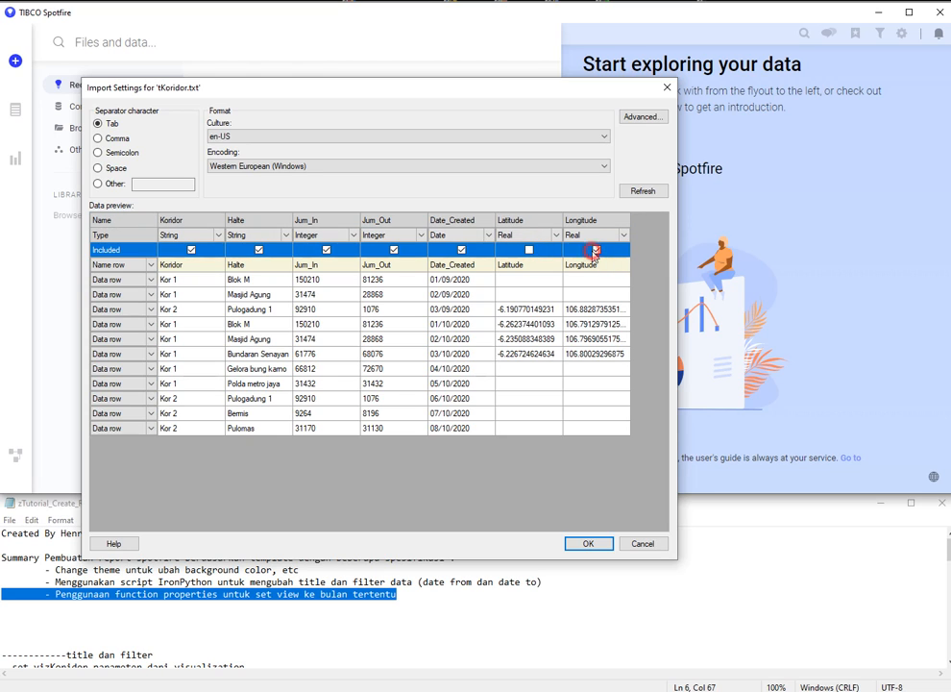
click(595, 250)
click(588, 543)
Step: Start from visualizations and add a table showing the tKoridor data to the page
click(251, 185)
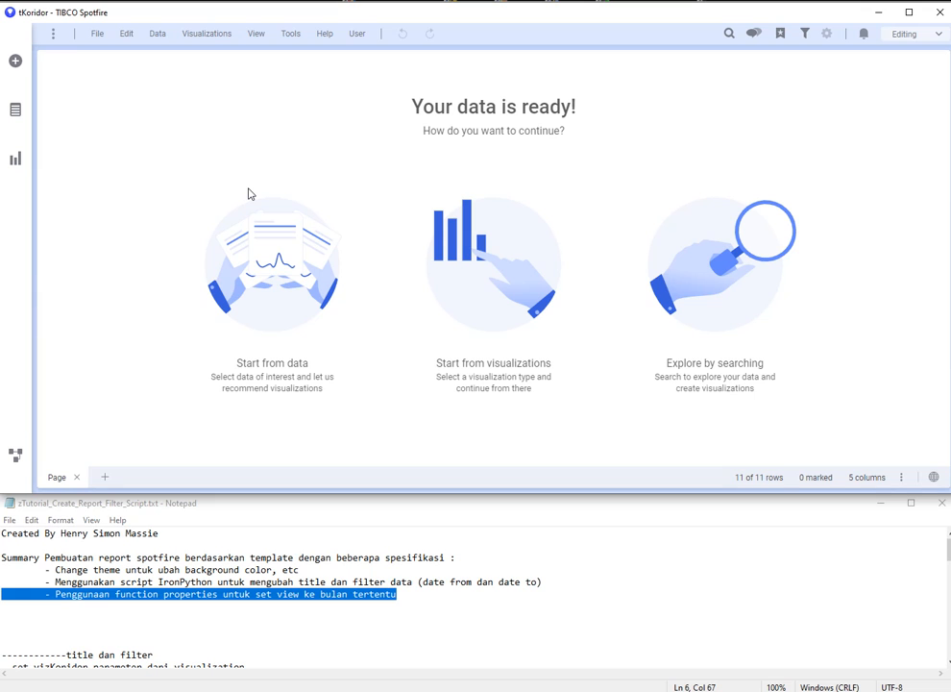
click(486, 293)
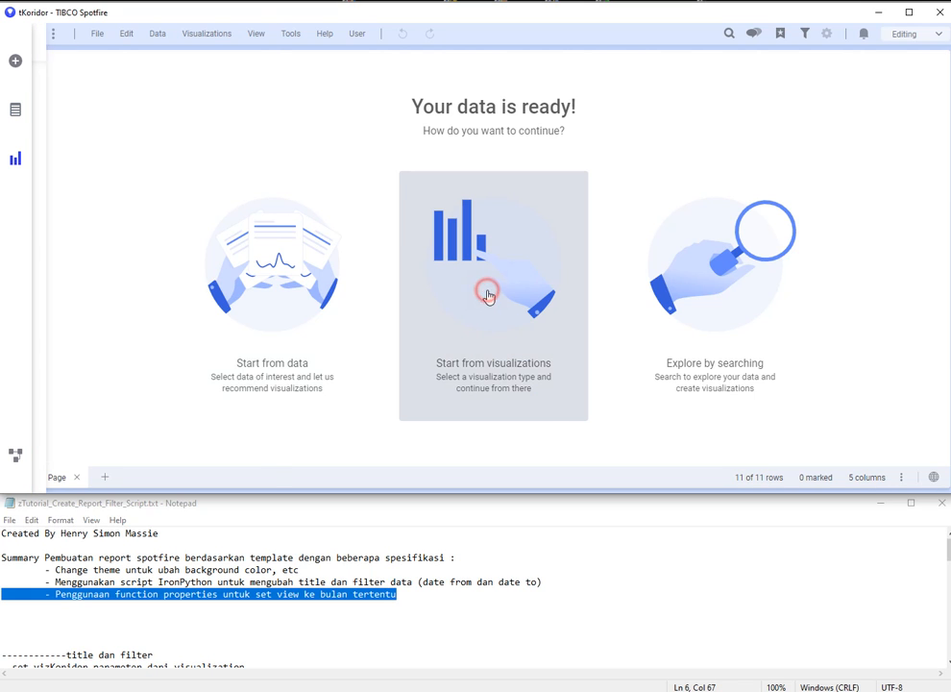
click(96, 86)
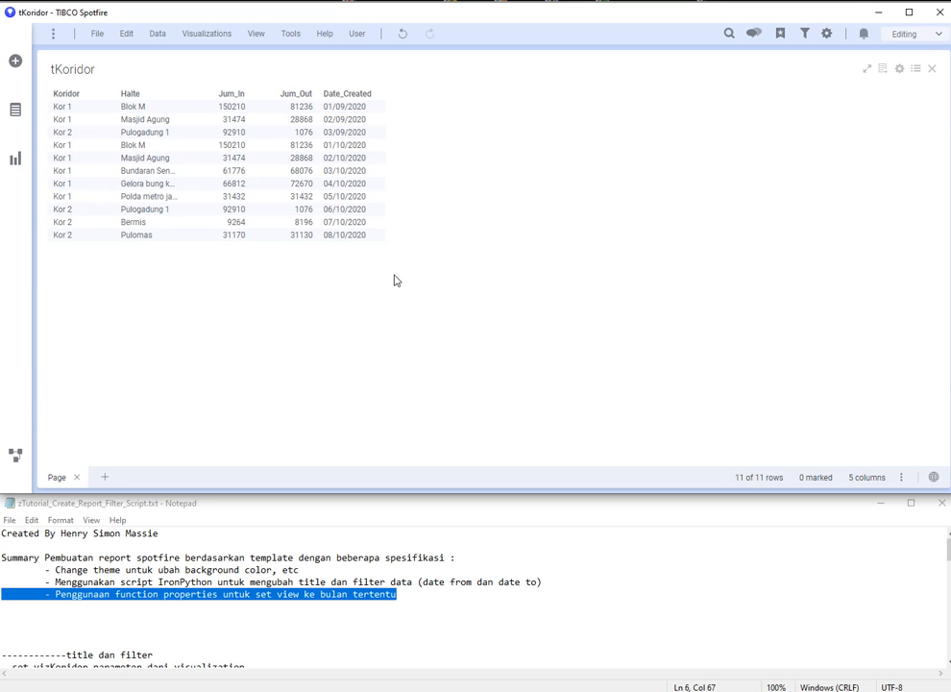
Step: Check the Report_Sample.jpg reference image and apply the Dark canvas styling to the Spotfire page
click(500, 689)
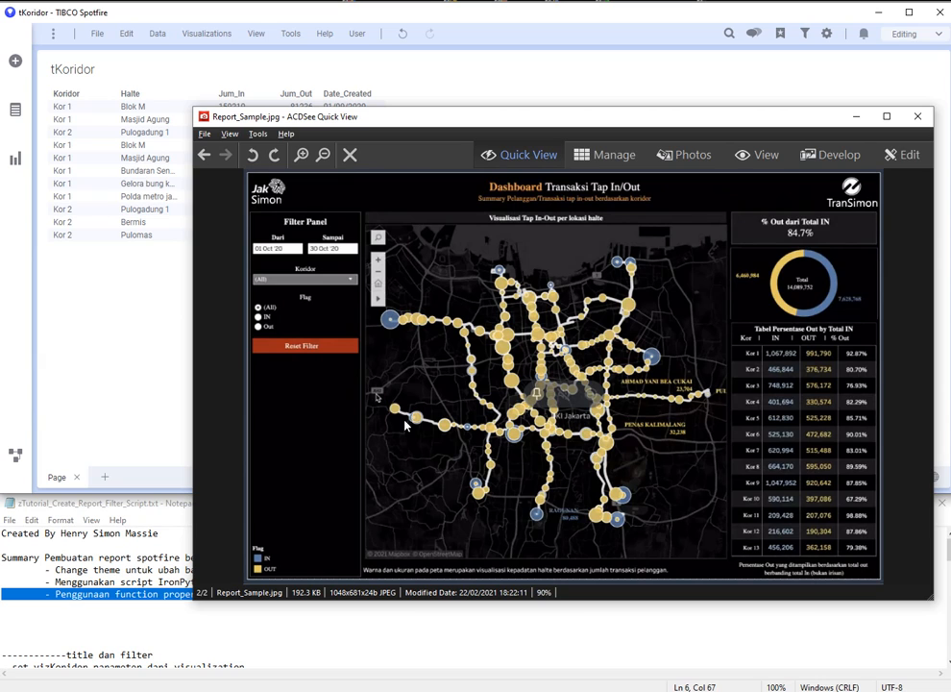
click(85, 375)
click(201, 35)
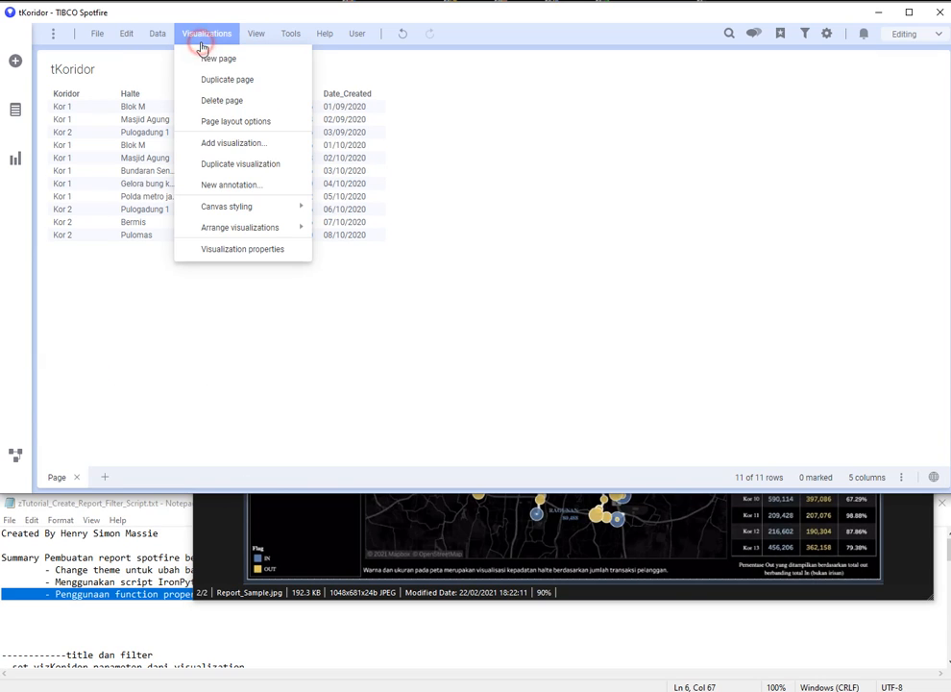
mouse_move(240, 208)
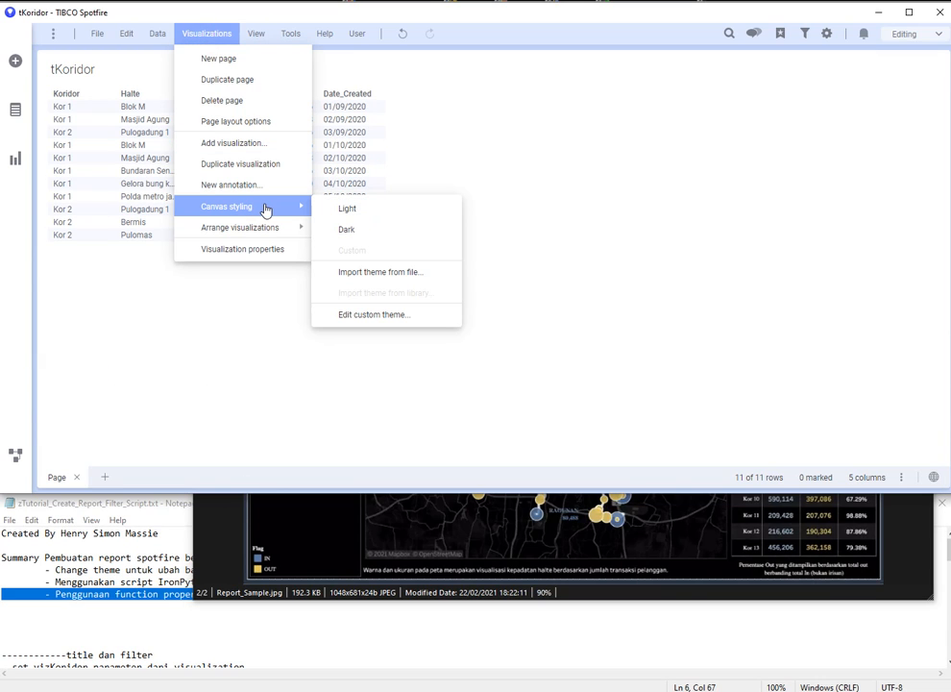
click(349, 229)
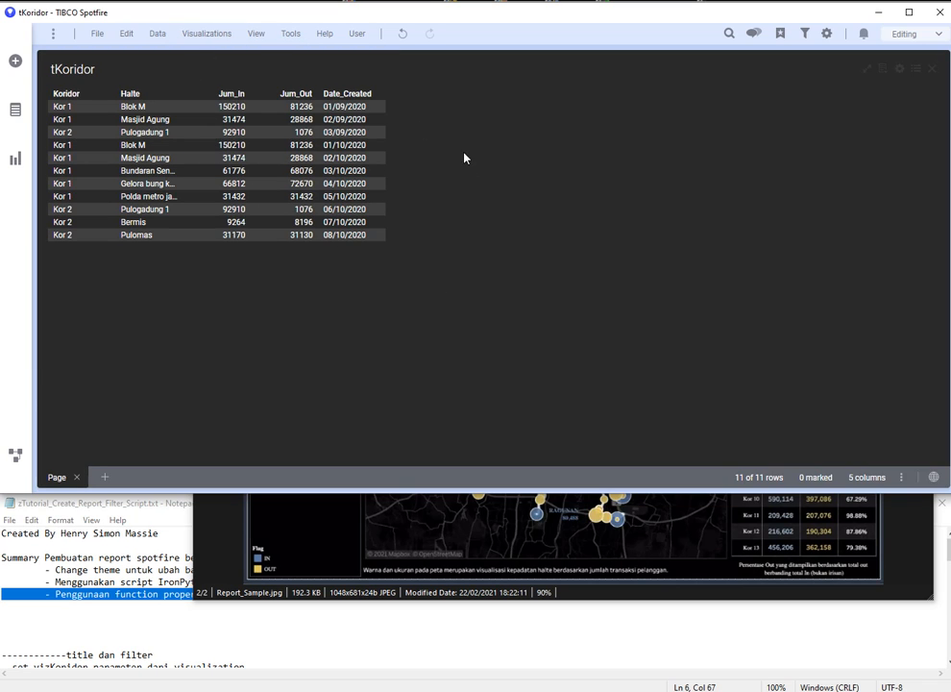
Step: Edit the dark custom theme, trying a blue base color before setting it to bright yellow, and close the theme editor
click(190, 35)
mouse_move(248, 210)
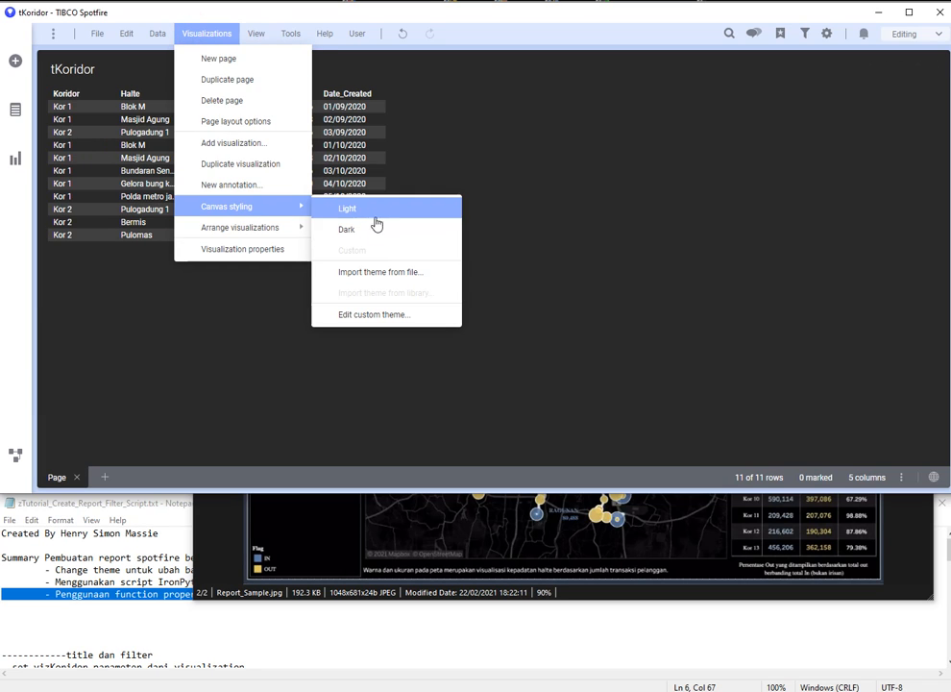
click(372, 313)
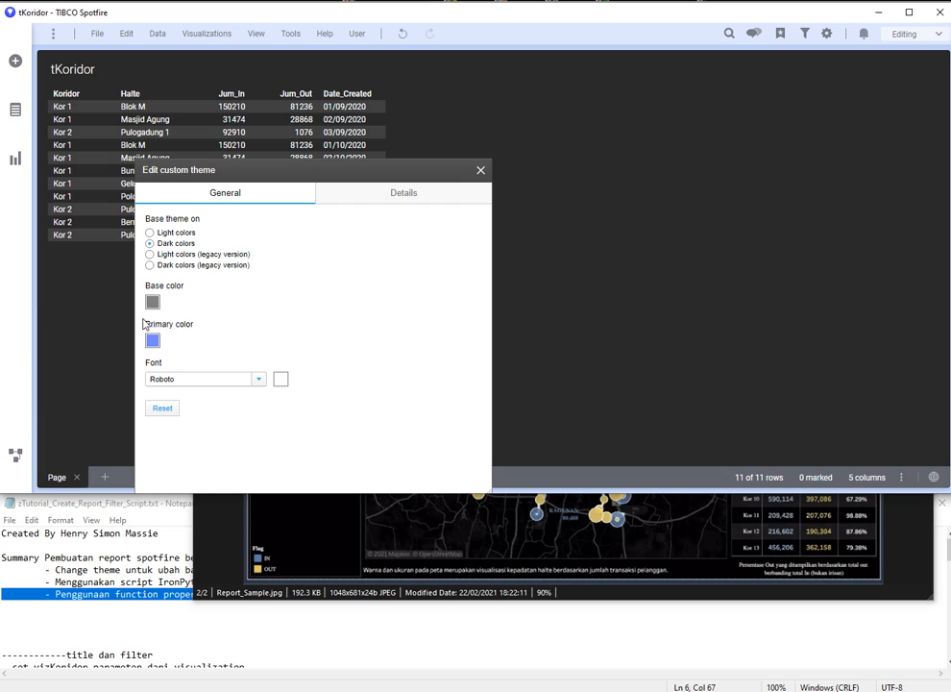
click(152, 303)
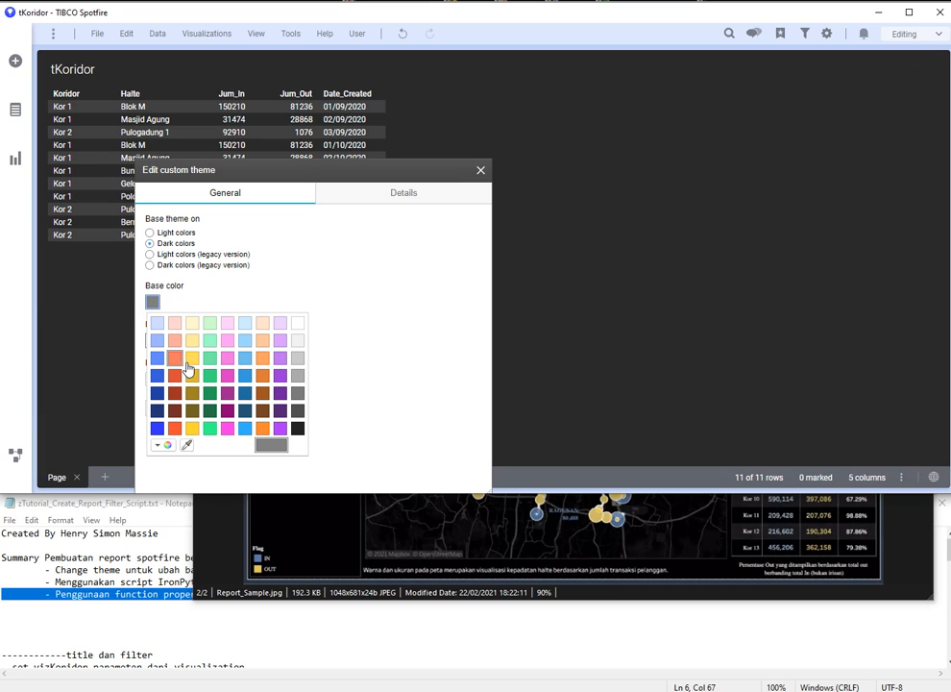
click(158, 357)
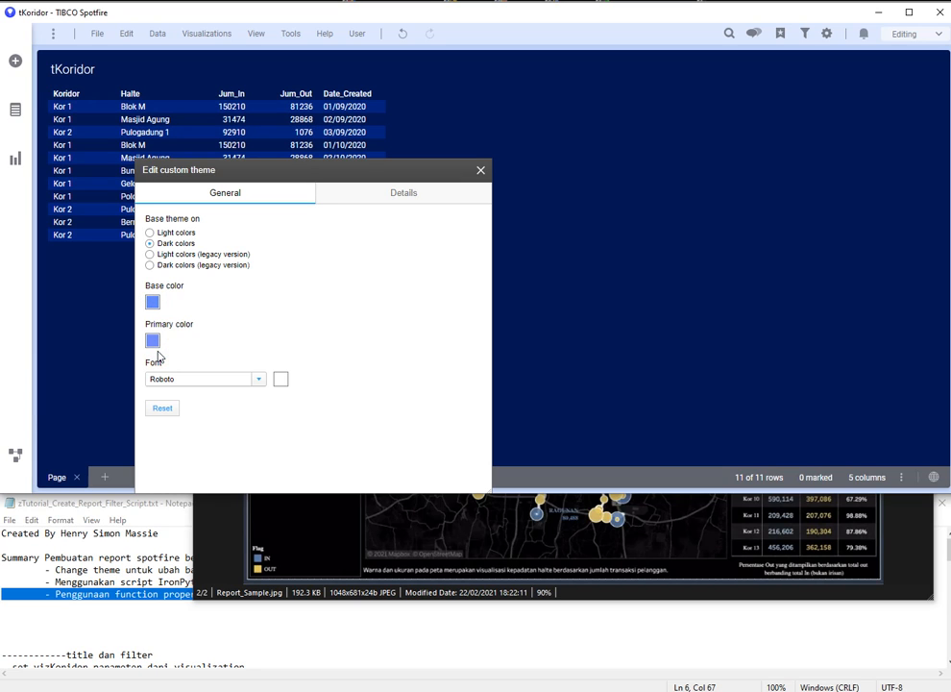
click(151, 302)
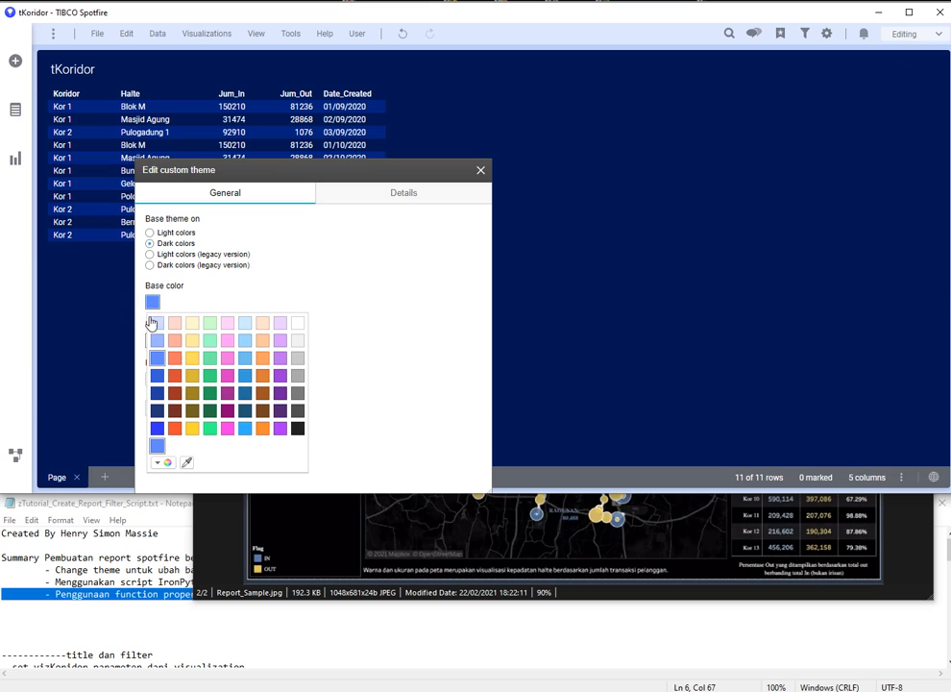
click(193, 428)
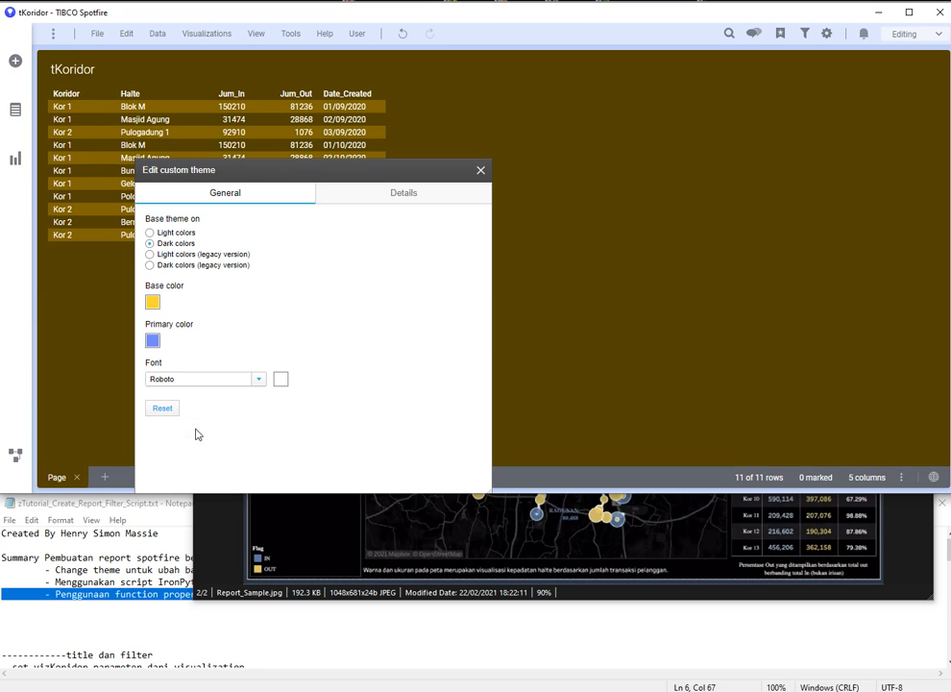
click(483, 171)
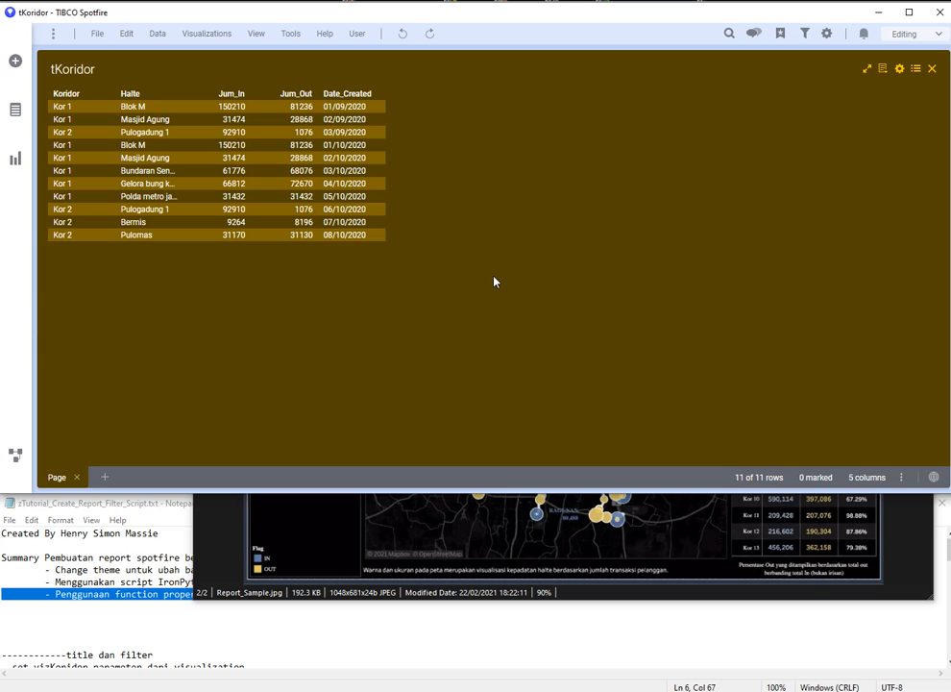
Step: Undo the yellow and blue theme color changes and check the Report_Sample.jpg reference image for the header layout
key(ctrl+z)
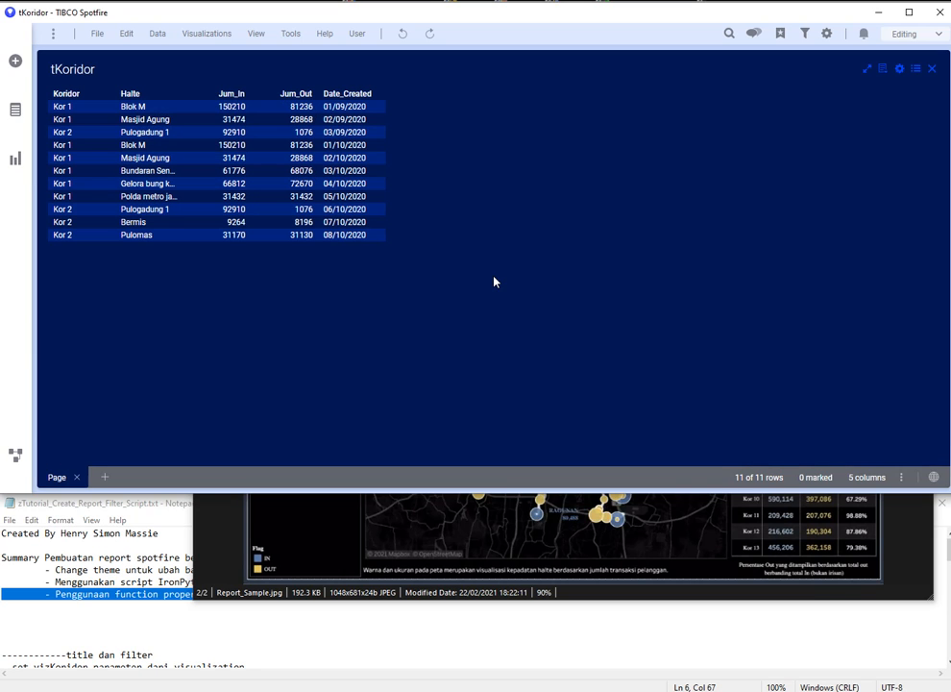
key(ctrl+z)
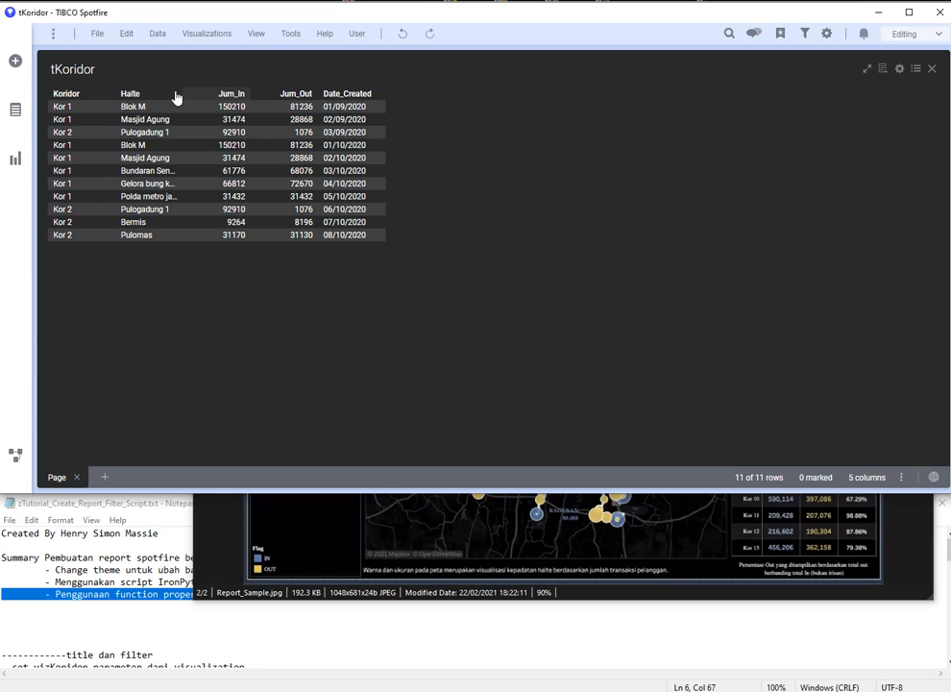
click(384, 527)
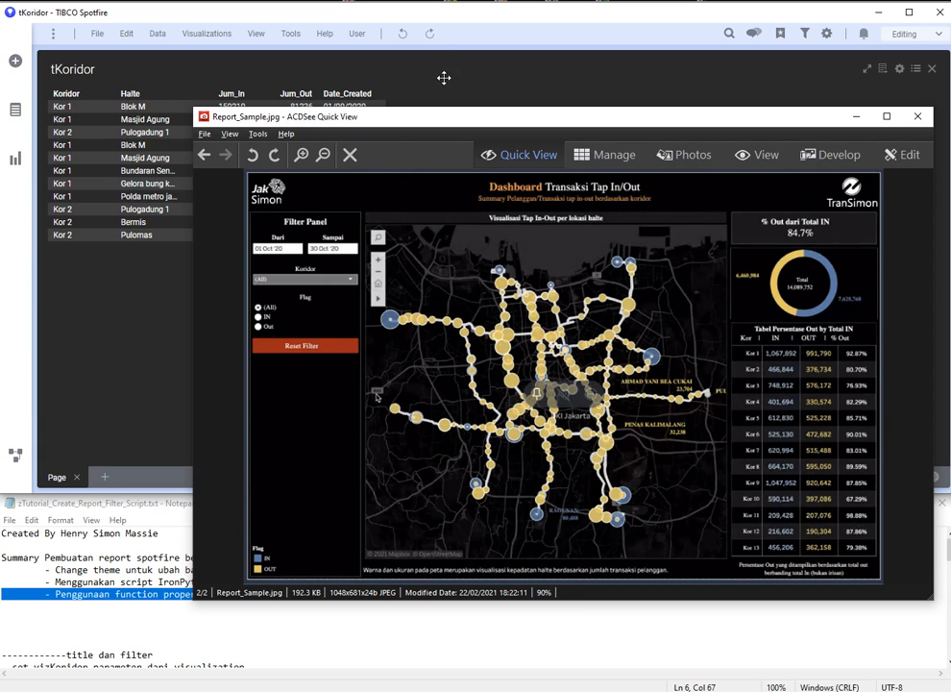
click(105, 318)
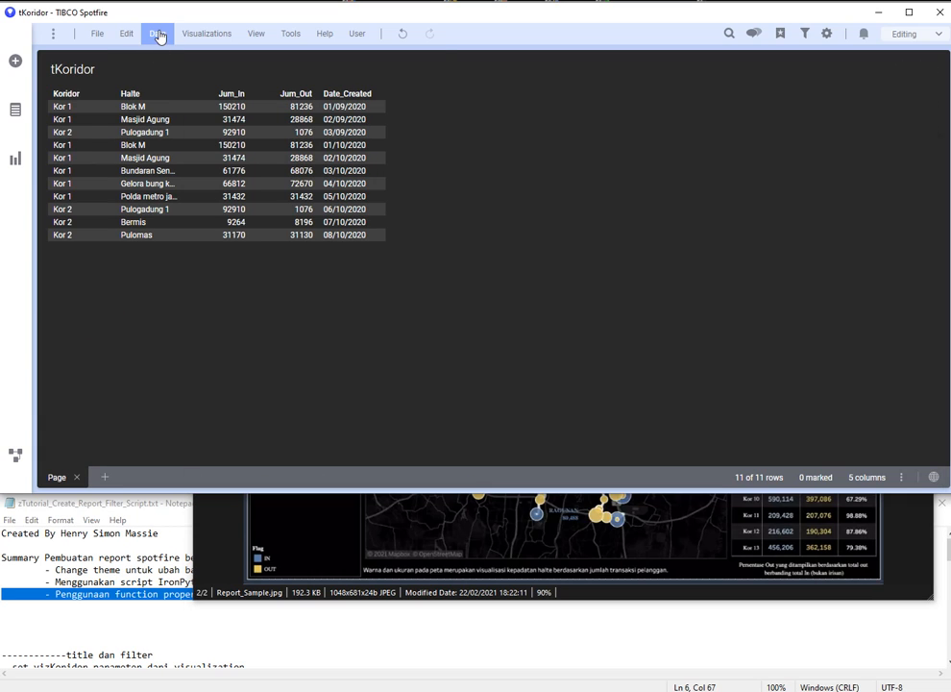
Step: Add a text area to the page and place it across the full width above the tKoridor table
click(14, 159)
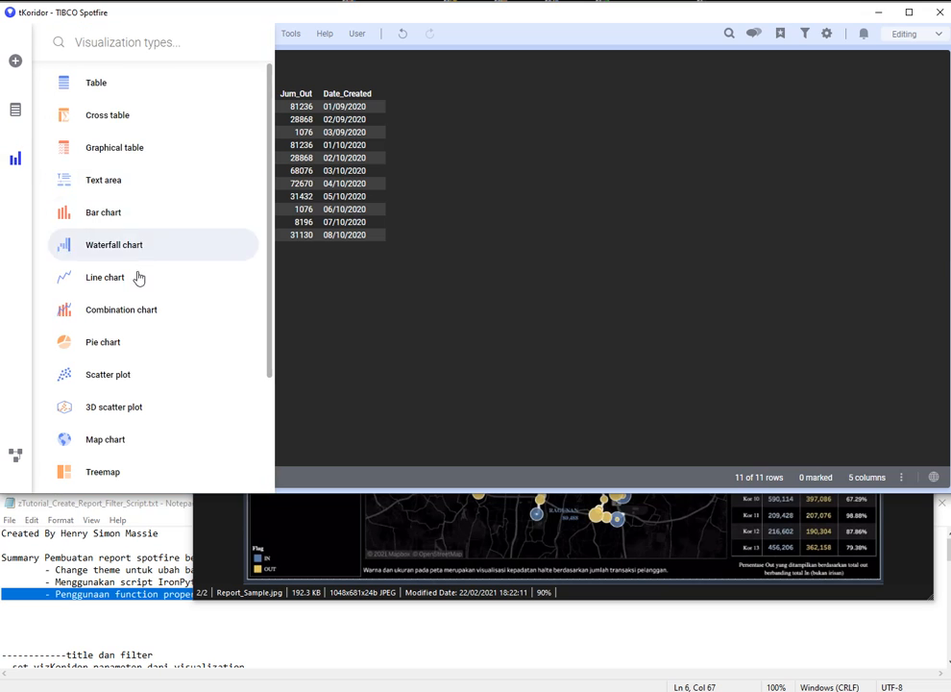
click(110, 177)
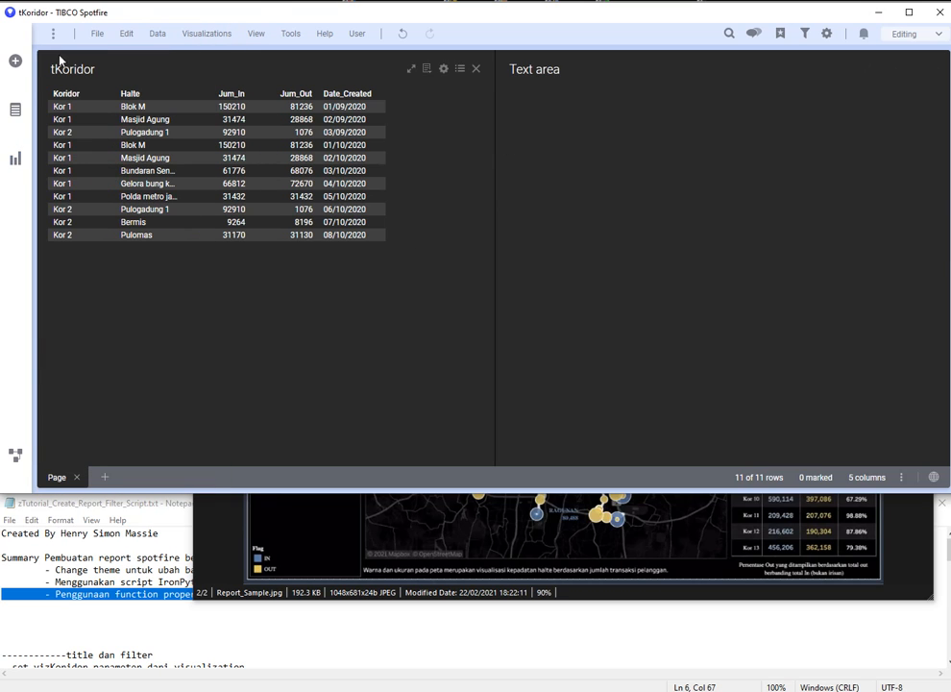
drag(57, 70, 761, 390)
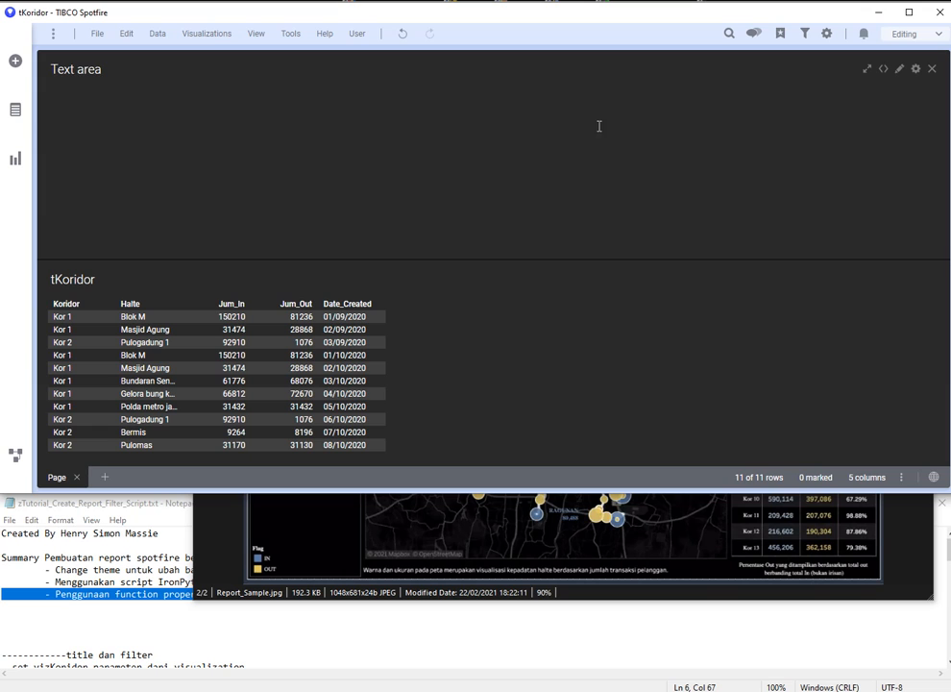
Step: Insert the Header.jpg image into the HTML of the text area above the table
right_click(553, 91)
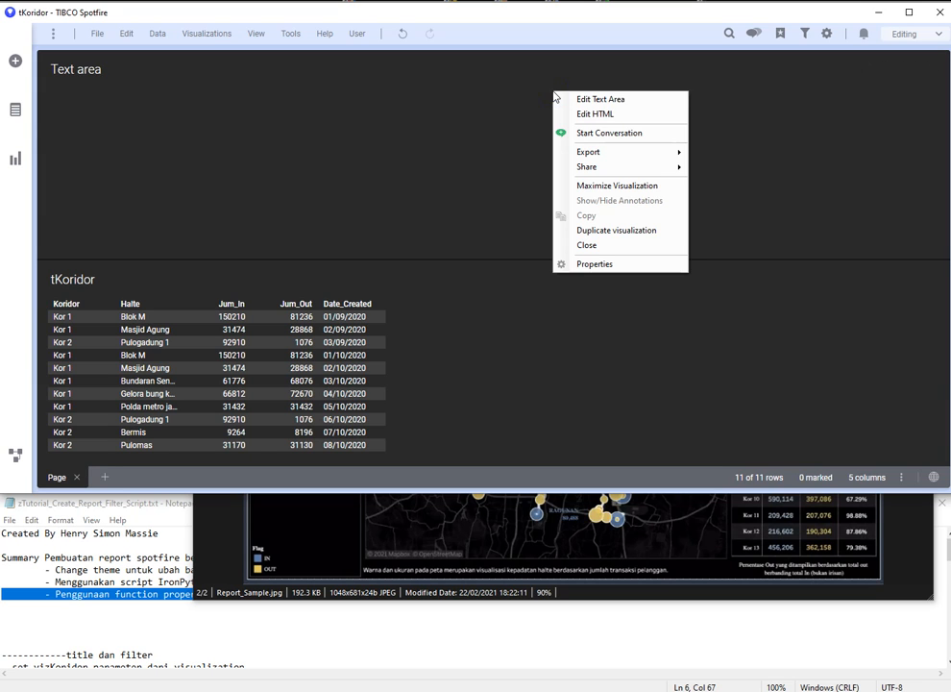
click(563, 113)
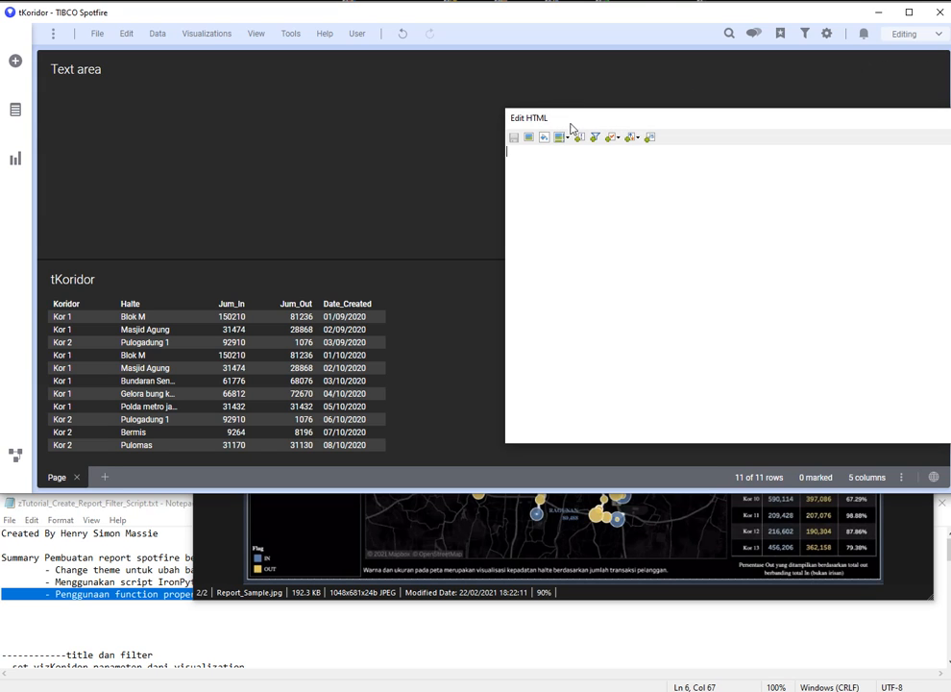
click(527, 137)
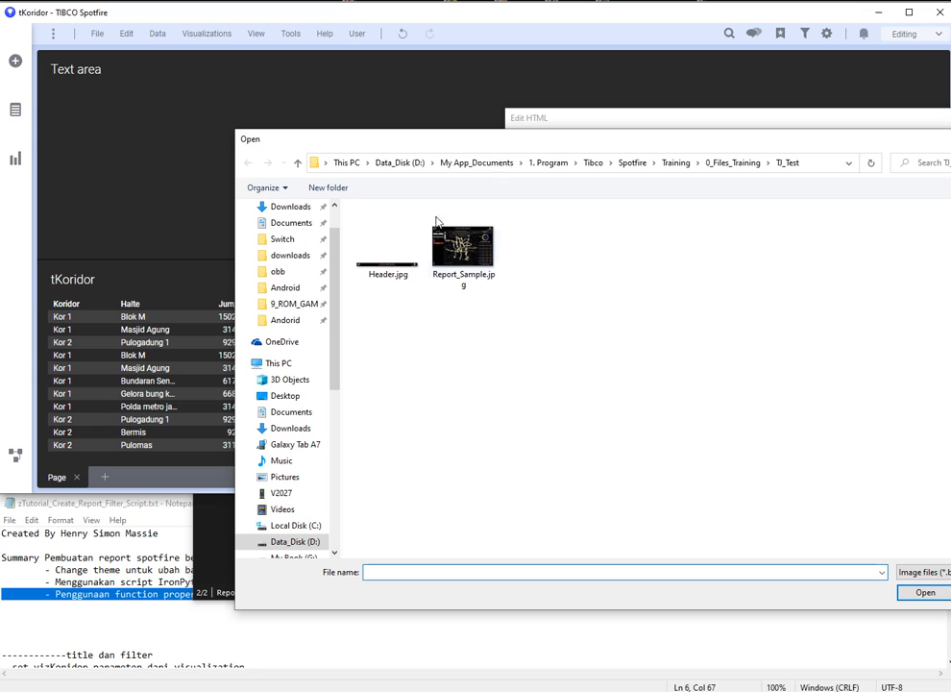
double_click(374, 268)
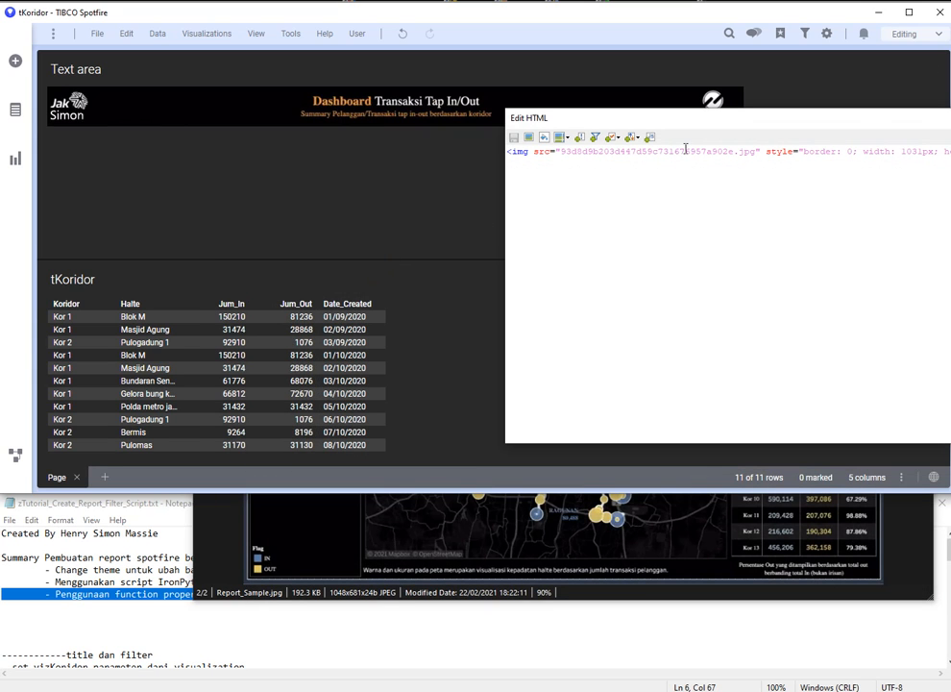
Step: Set the header image's width to 100% in the HTML, remove its height setting, and save the edit
drag(903, 123, 580, 197)
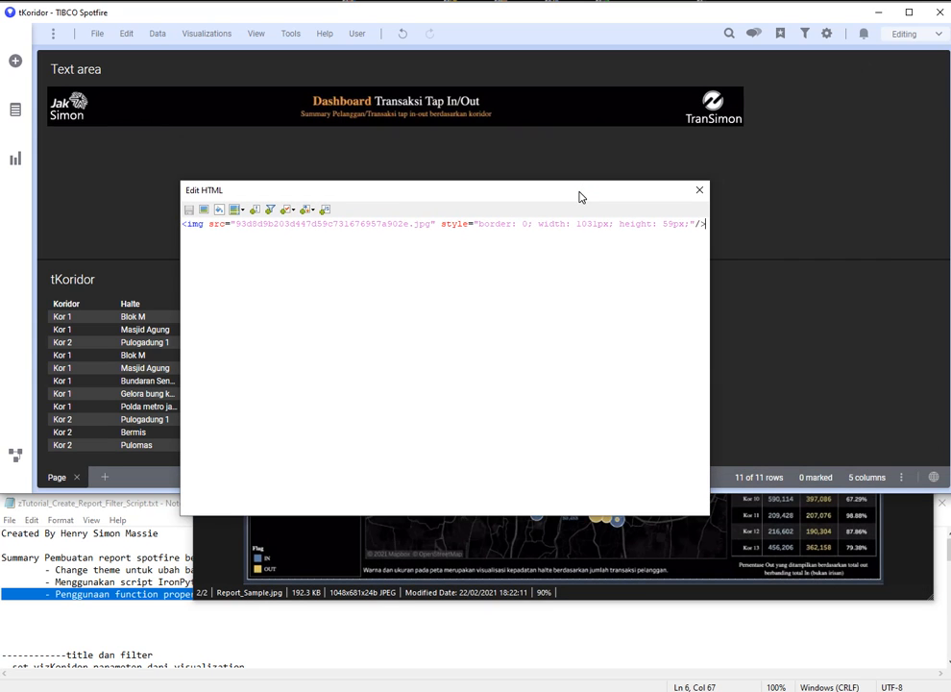
click(517, 225)
key(shift+End)
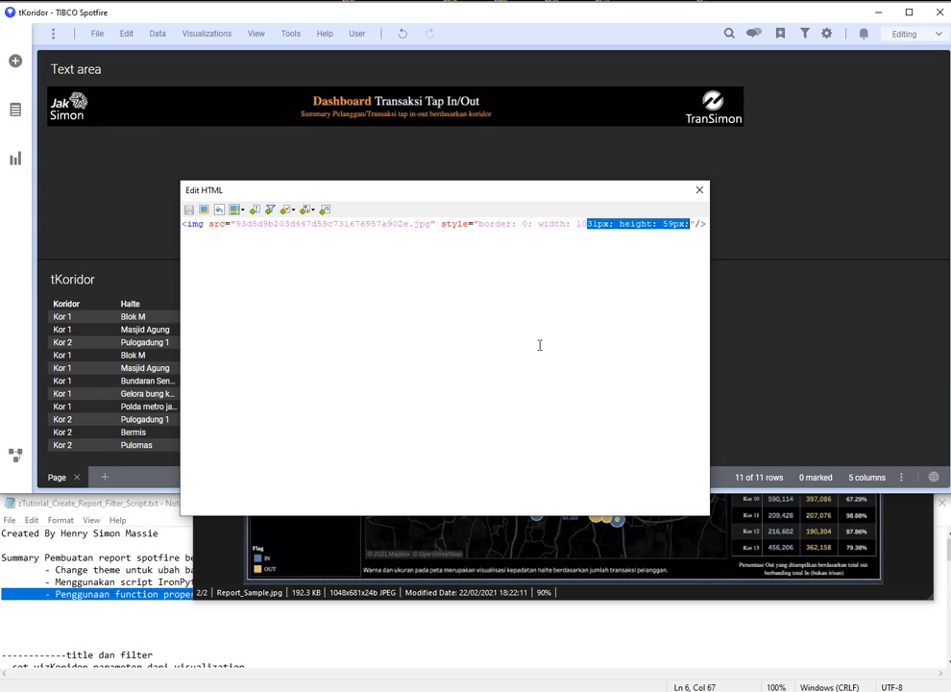
key(Delete)
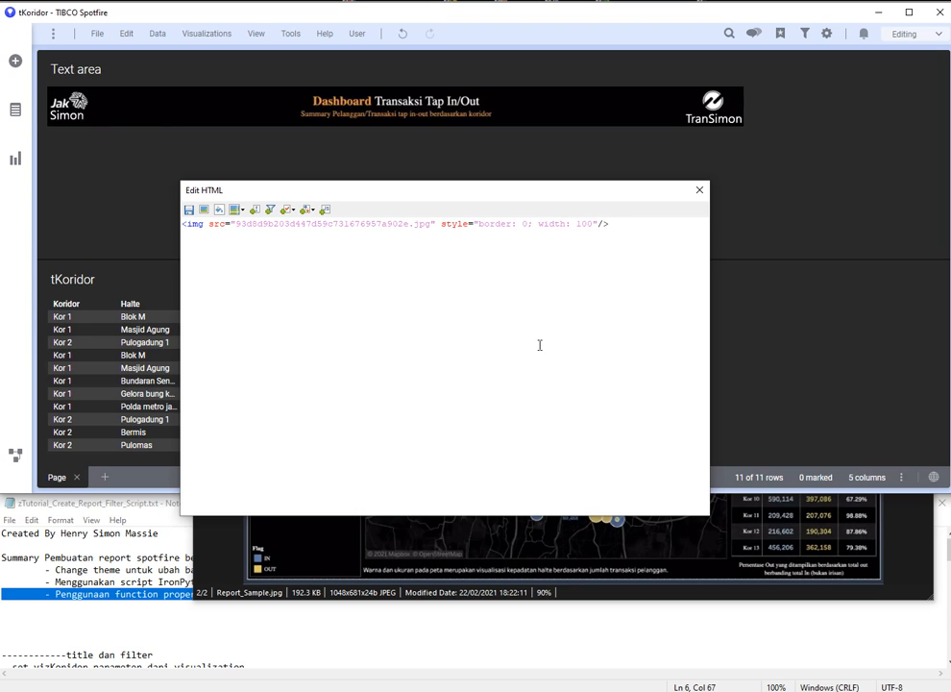
click(188, 210)
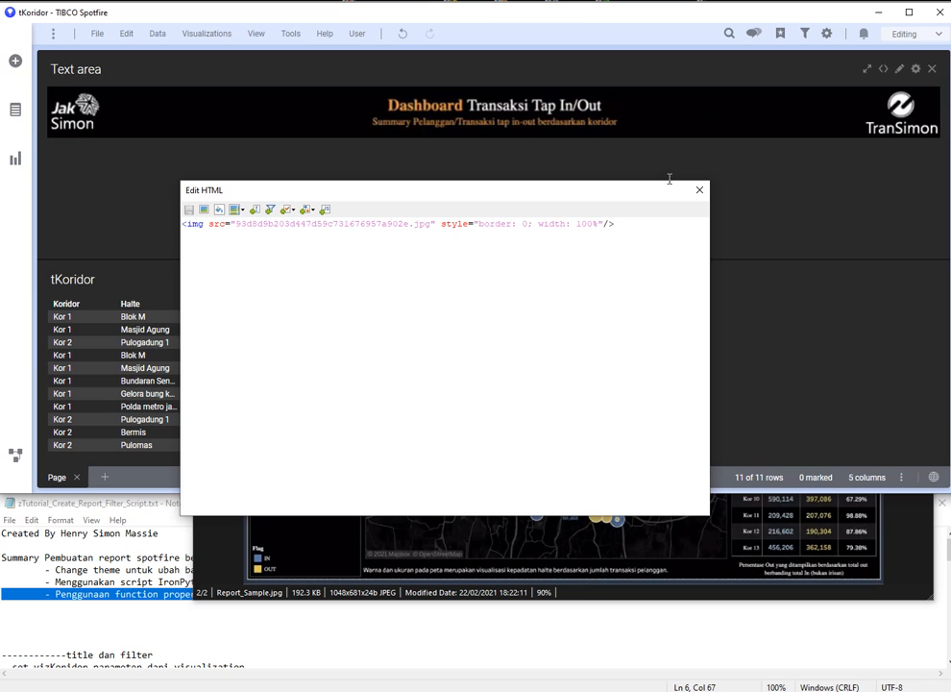
click(700, 189)
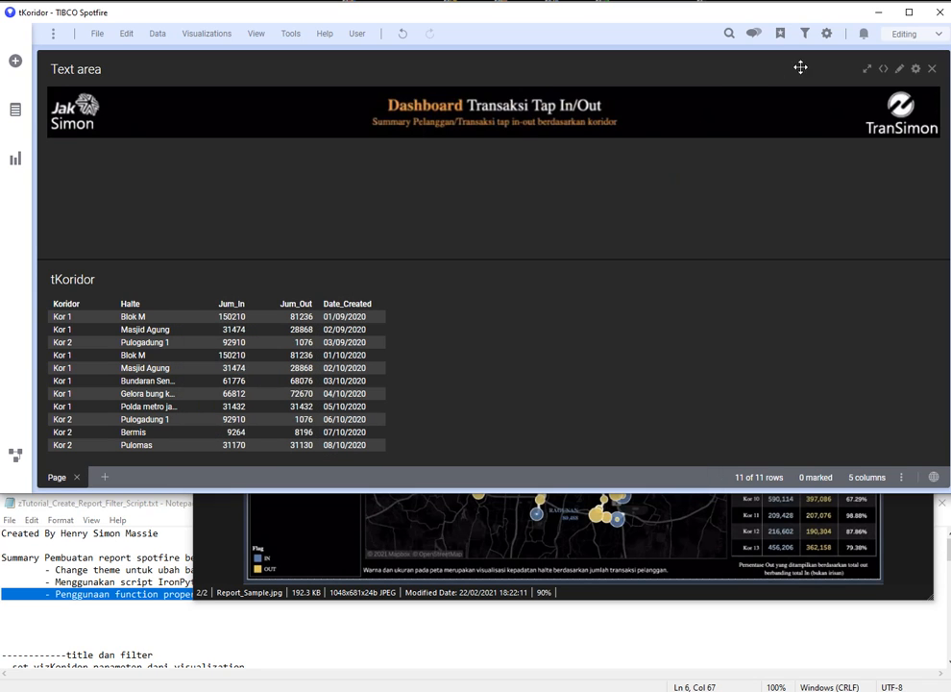
Step: Hide the header text area's title bar and reduce its height to fit just the header image
click(907, 69)
click(389, 170)
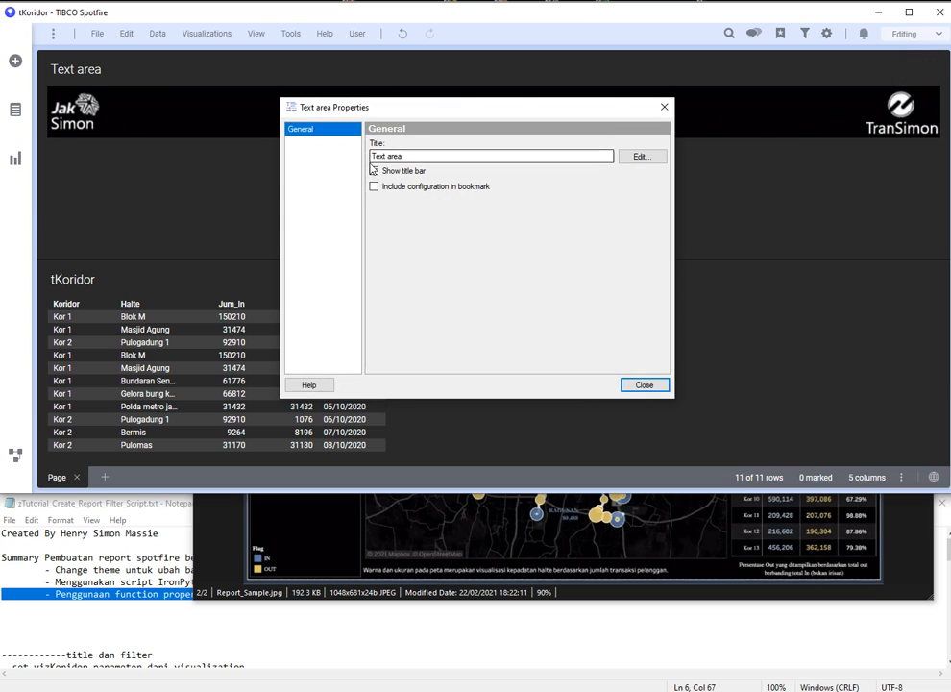
click(642, 385)
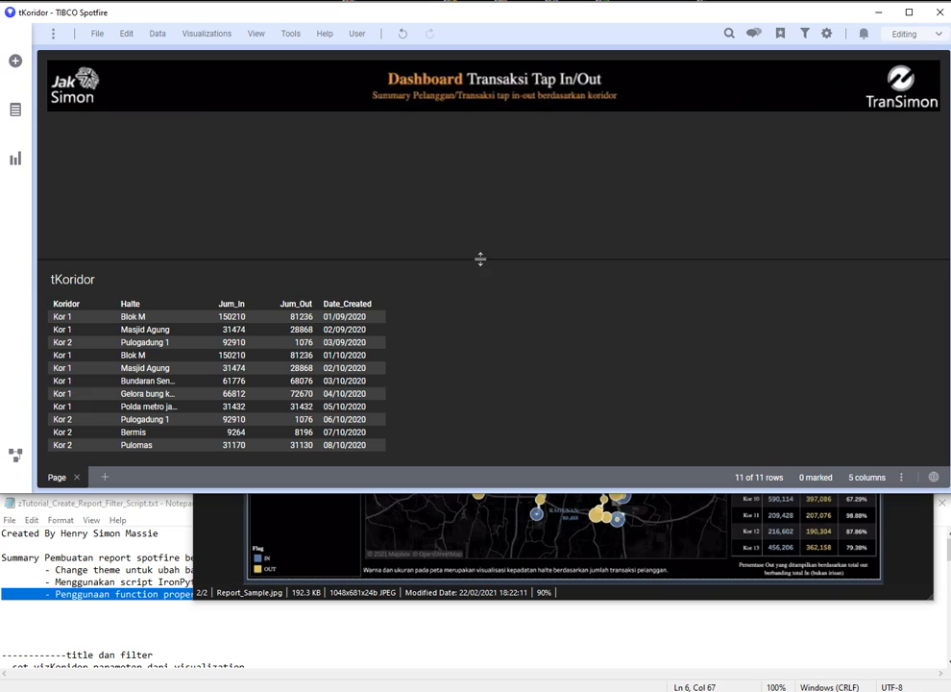
drag(482, 259, 508, 126)
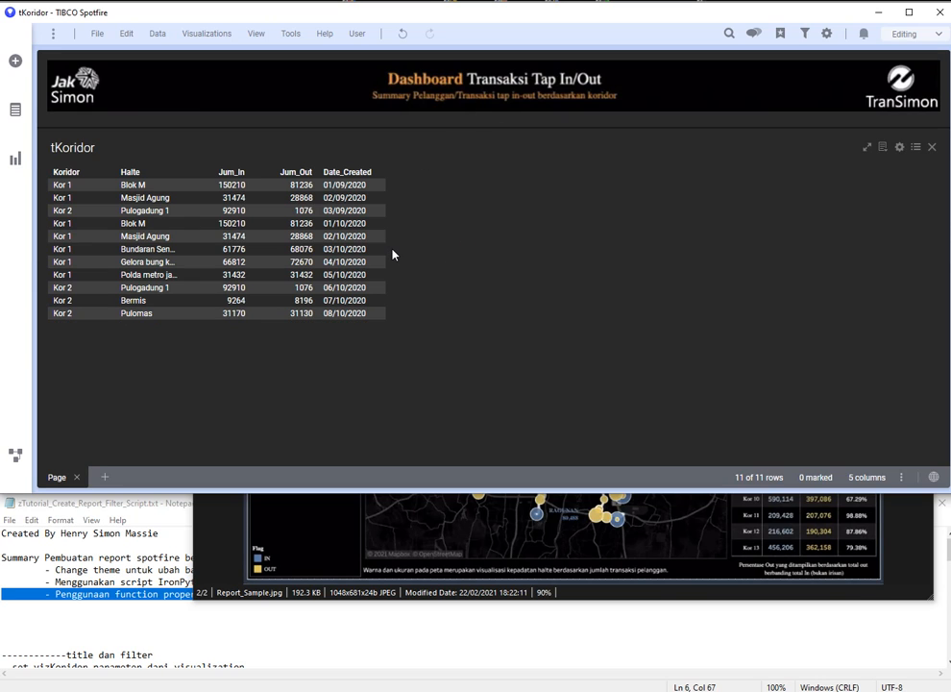
Step: Following the reference image, add a second text area as a narrow column to the left of the tKoridor table
click(420, 517)
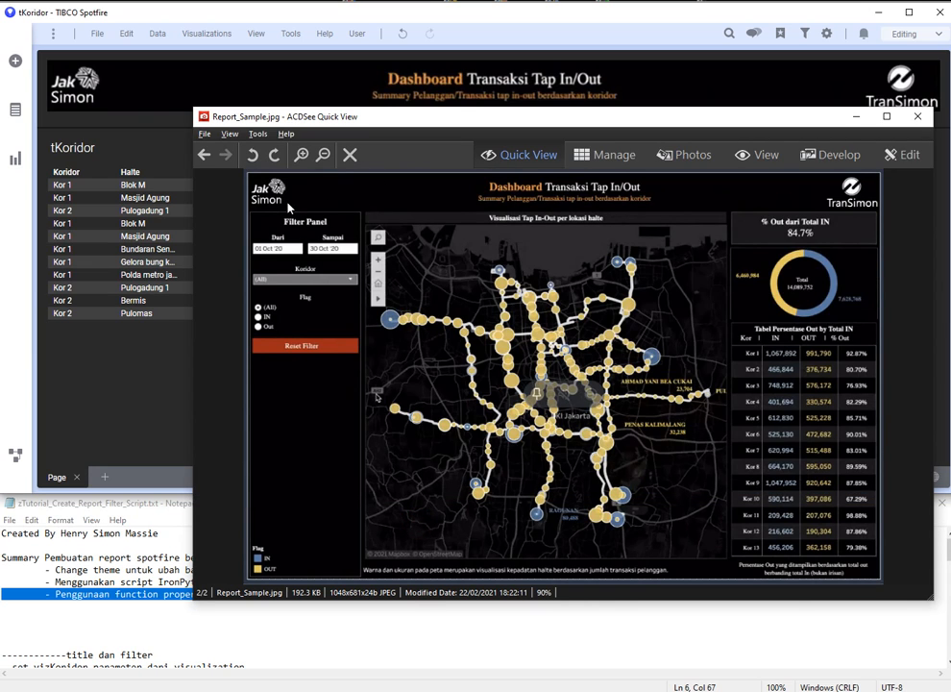
click(141, 362)
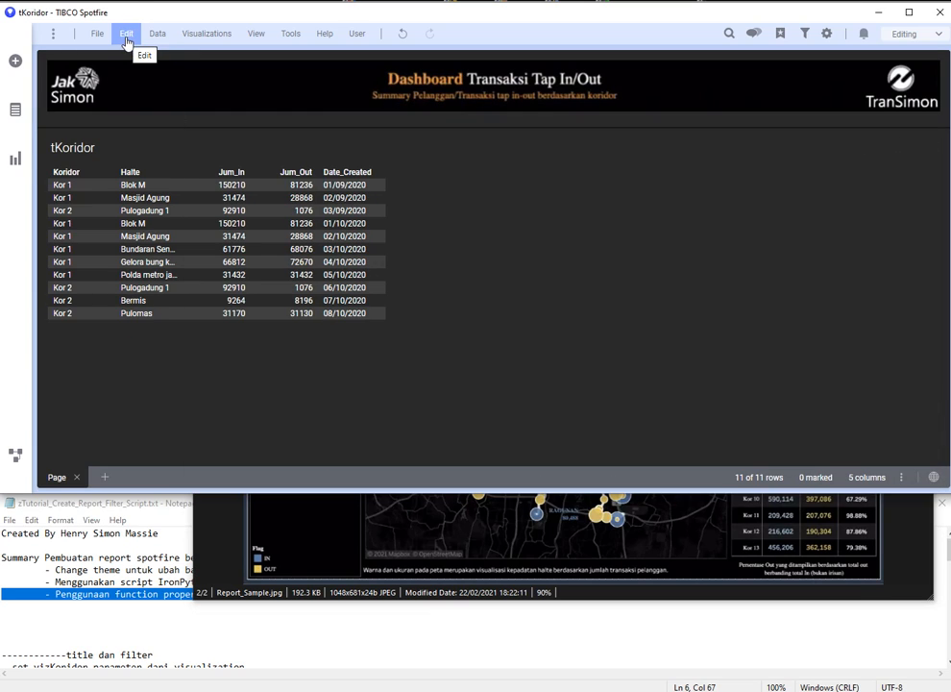
click(16, 159)
click(100, 186)
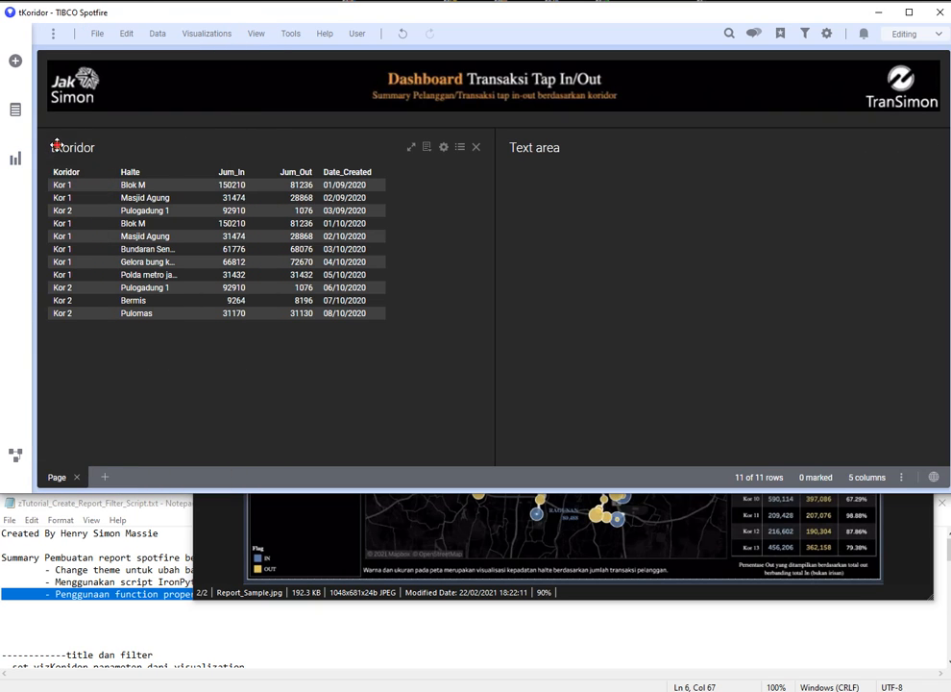
drag(57, 144, 773, 271)
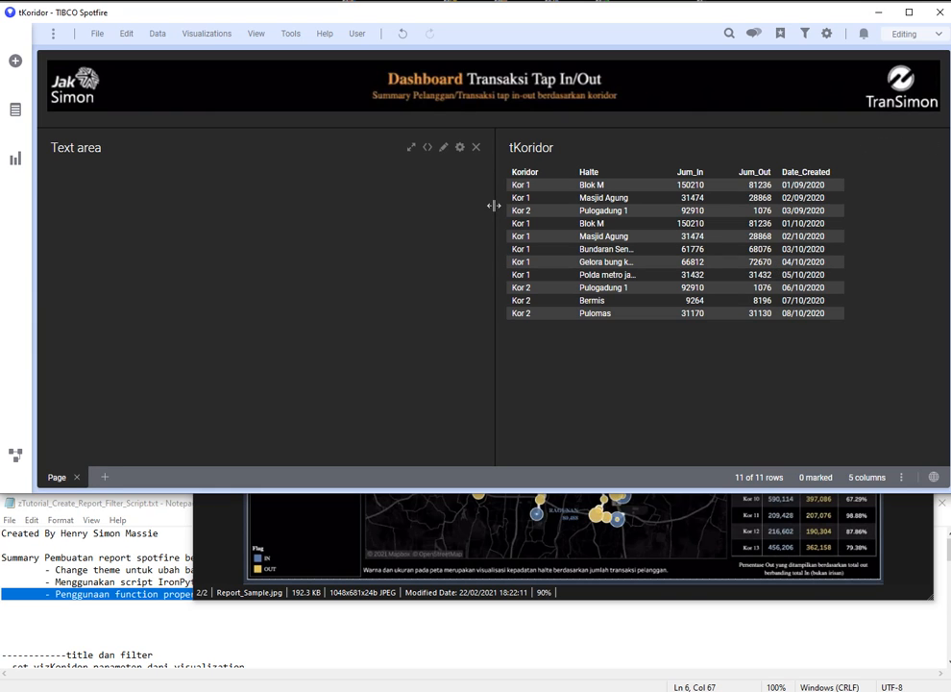
drag(494, 205, 231, 229)
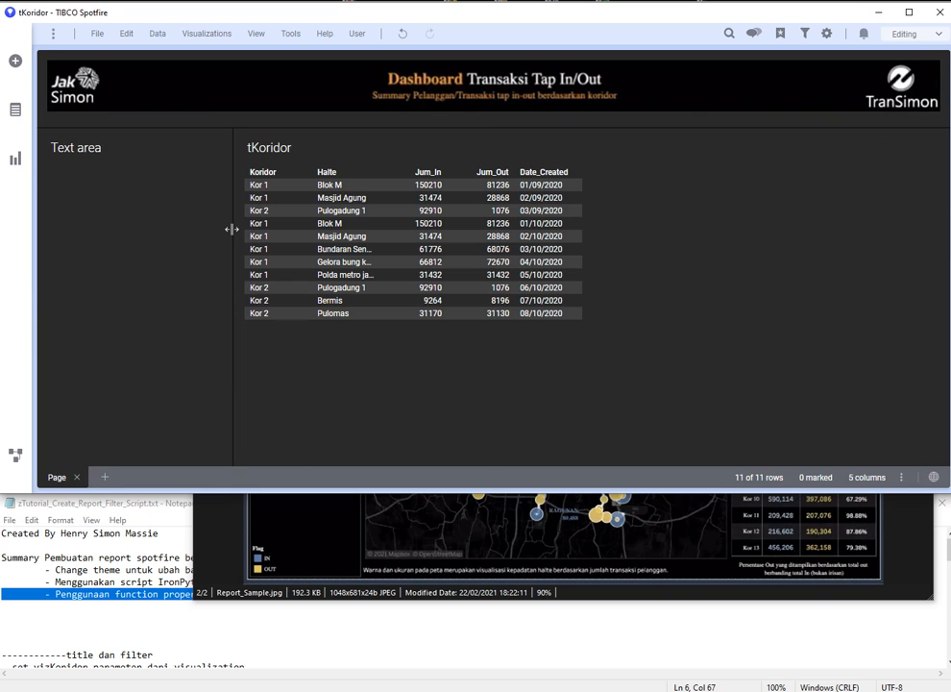
Step: Check the reference filter panel and enter the lines Filter Panel, Koridor, Date From and Date To in the narrow text area
click(329, 537)
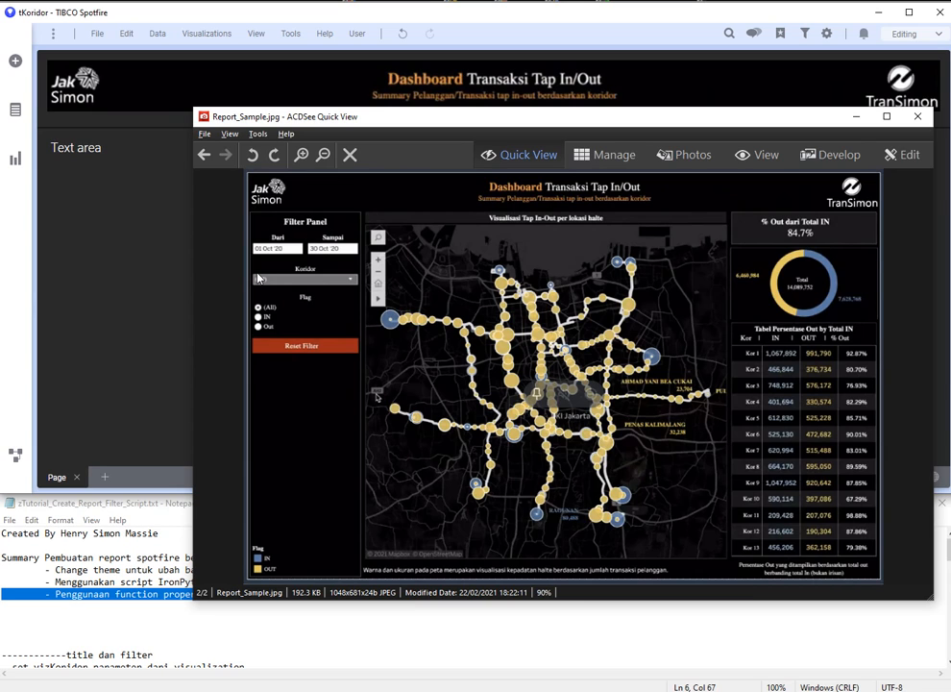
click(166, 262)
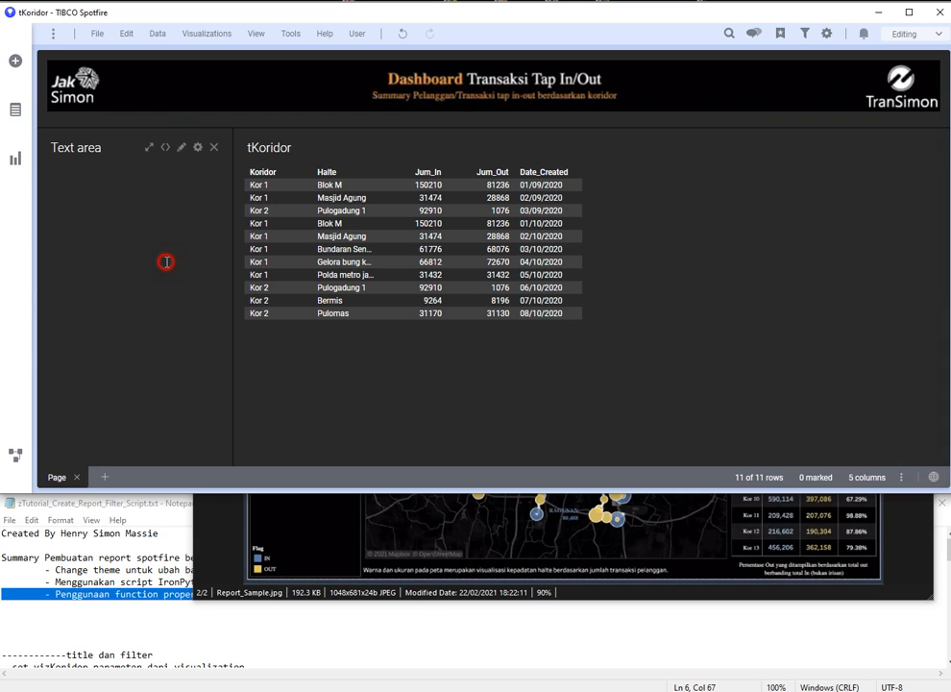
click(180, 152)
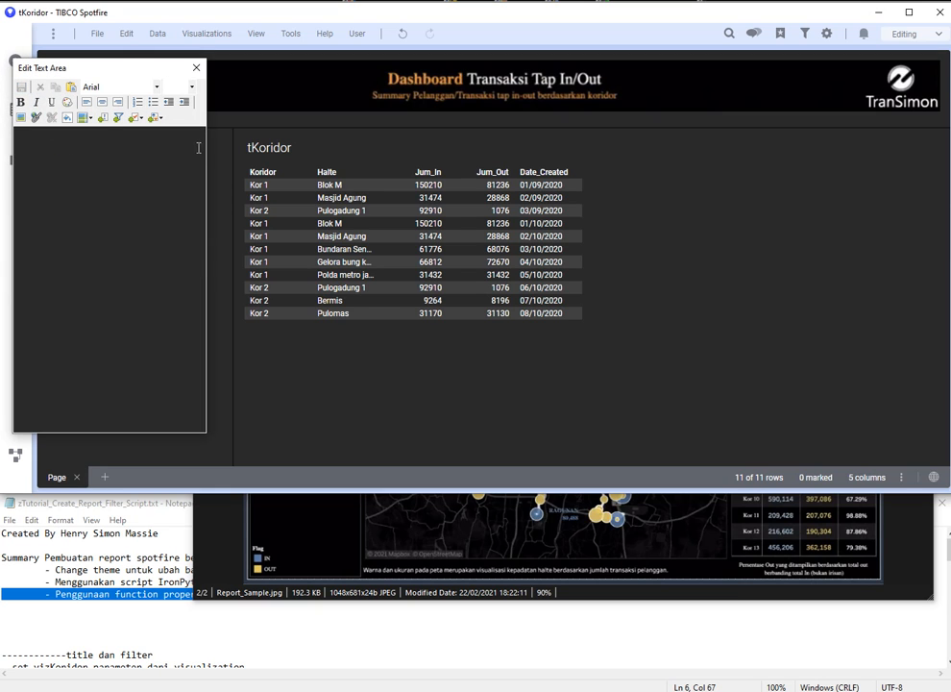
drag(206, 149, 644, 159)
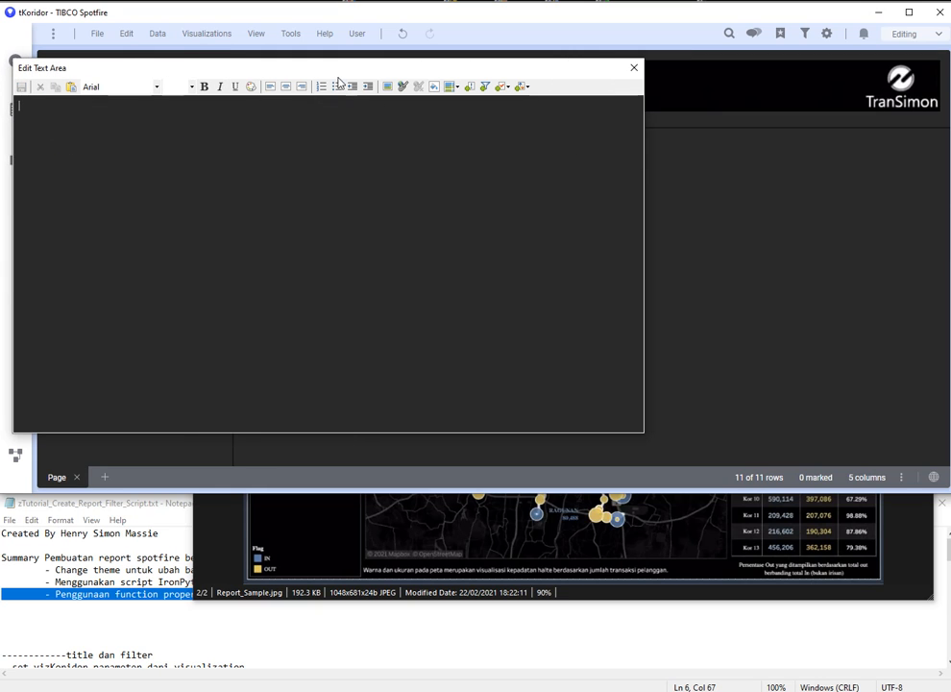
drag(327, 71, 597, 221)
click(503, 343)
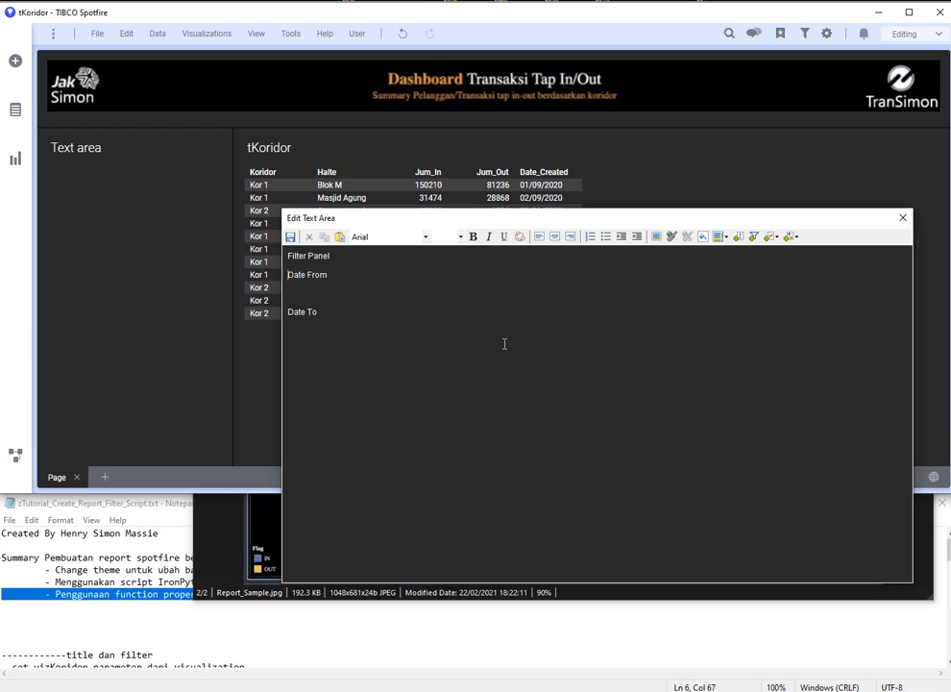
key(Return)
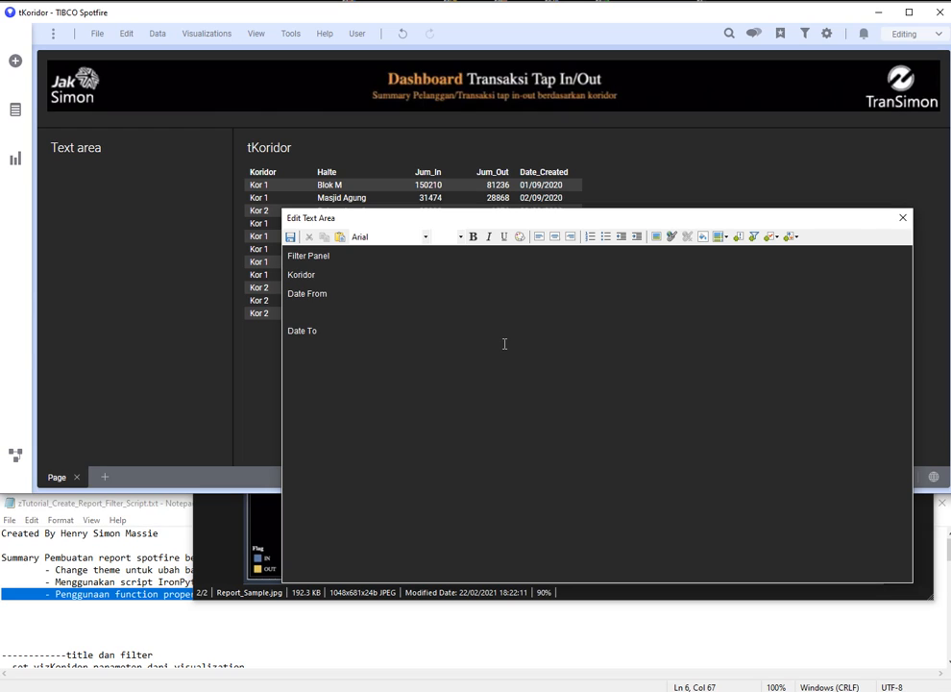
Step: Center the Filter Panel heading and save the text area's content
key(shift+End)
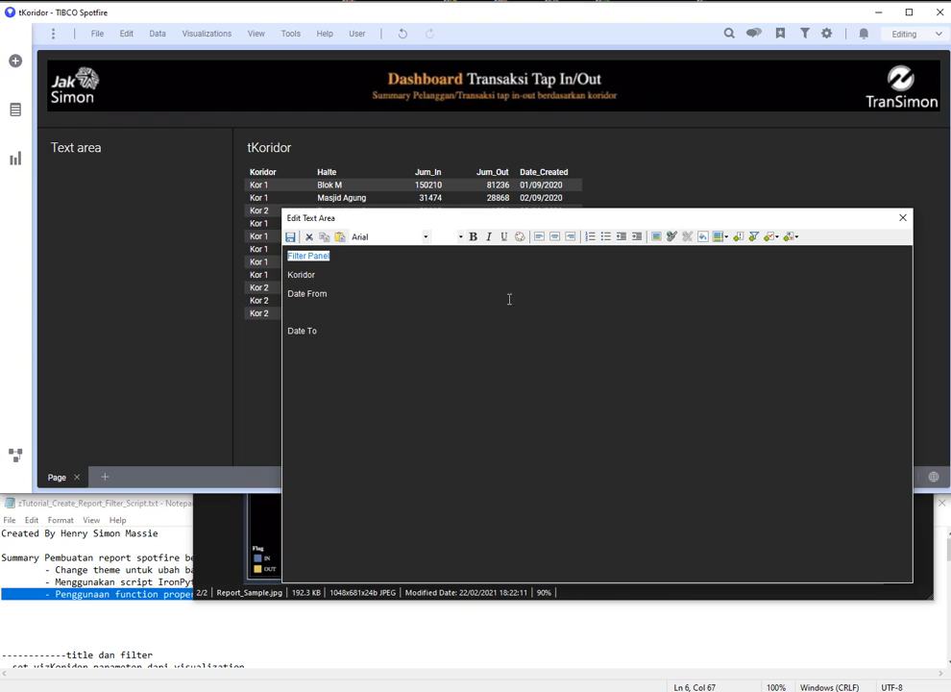
click(554, 236)
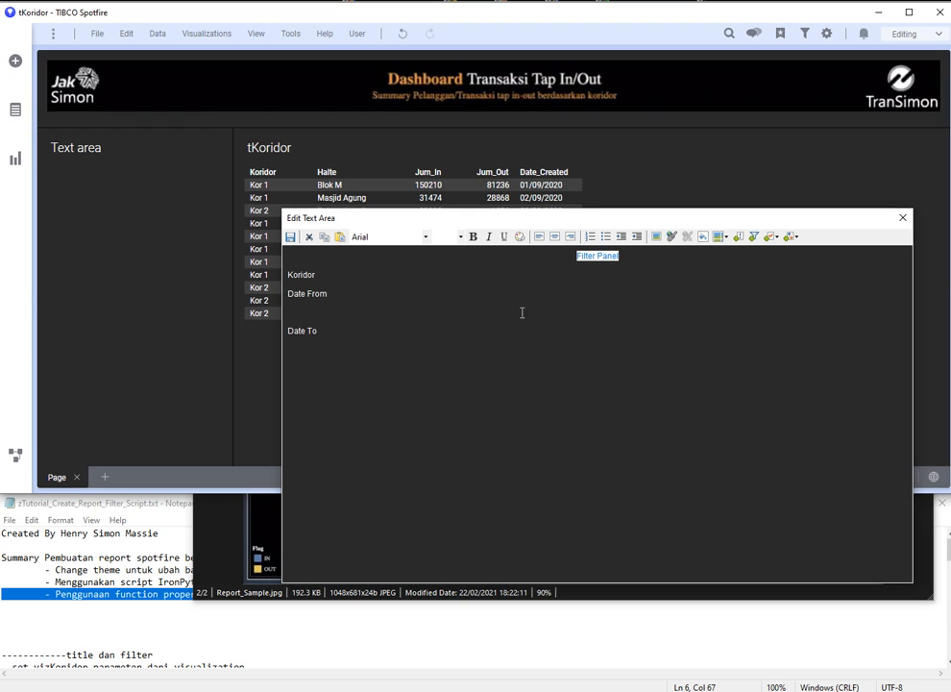
click(290, 236)
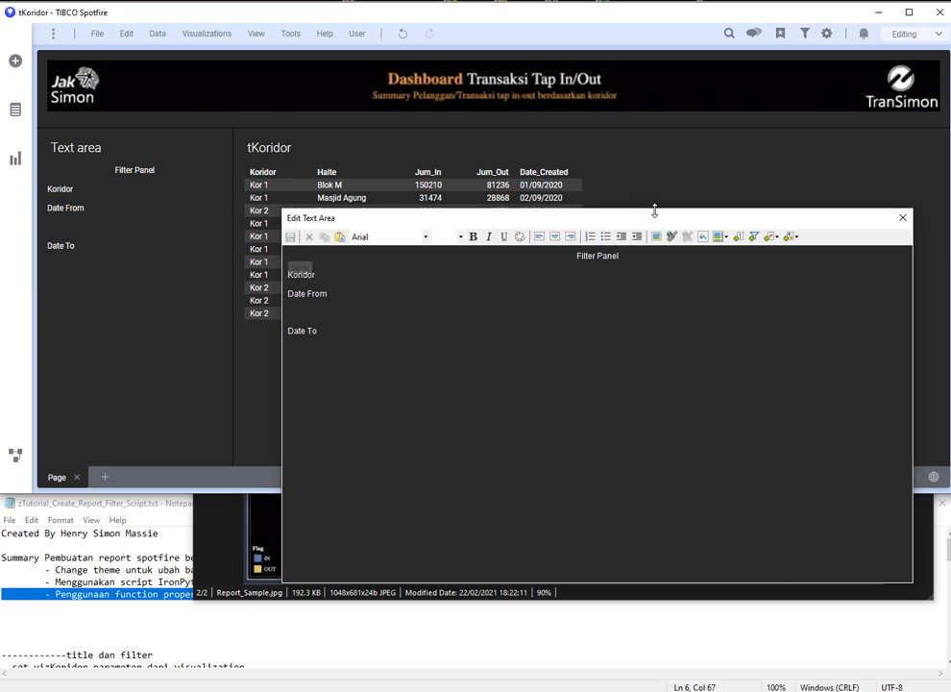
click(902, 218)
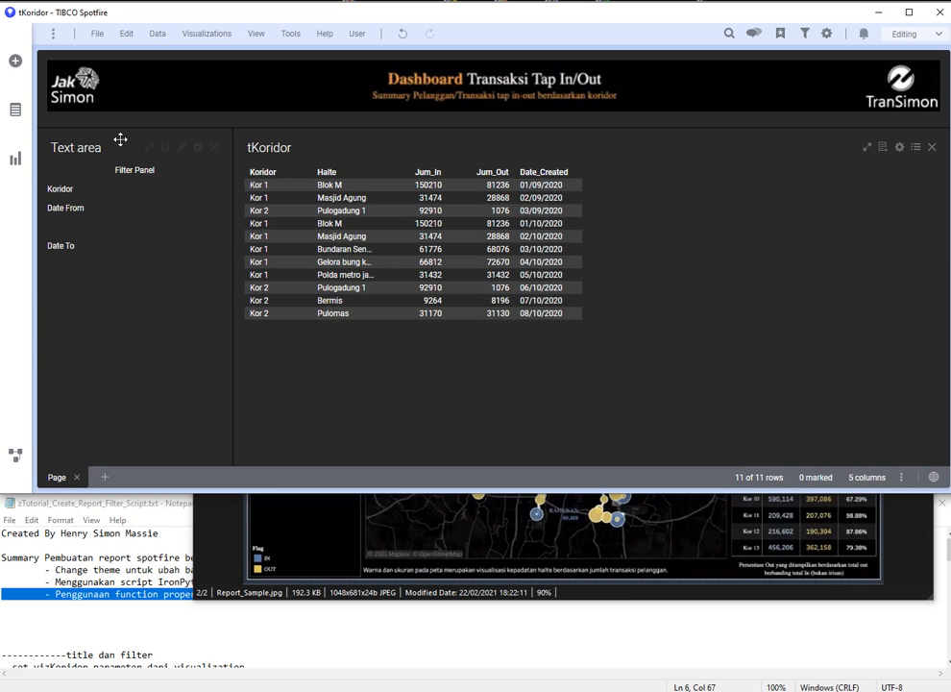
Step: Hide the title bar of the filter panel text area
click(198, 147)
click(374, 170)
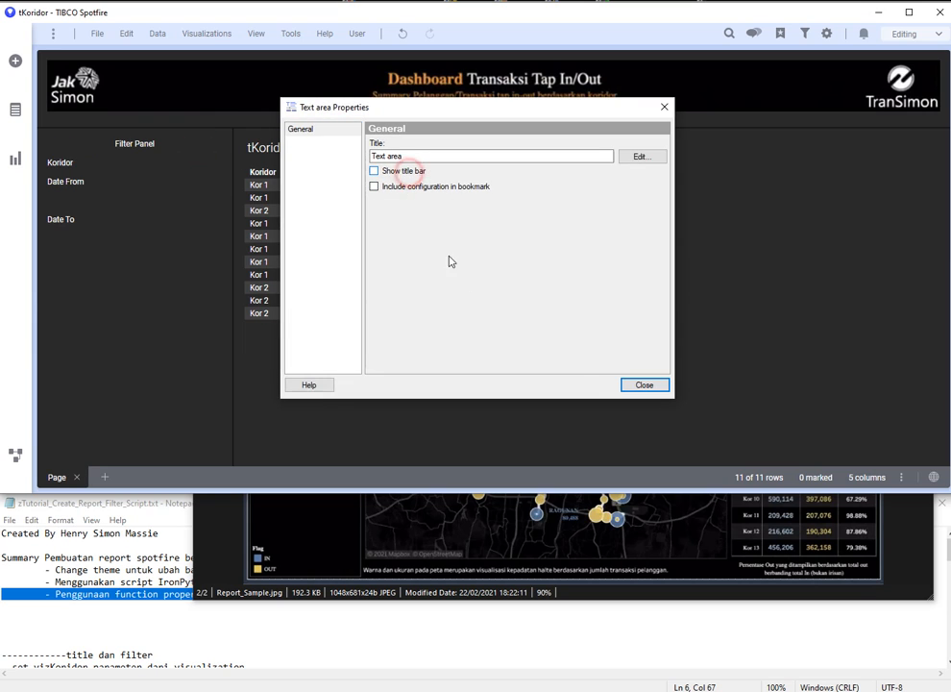
click(640, 384)
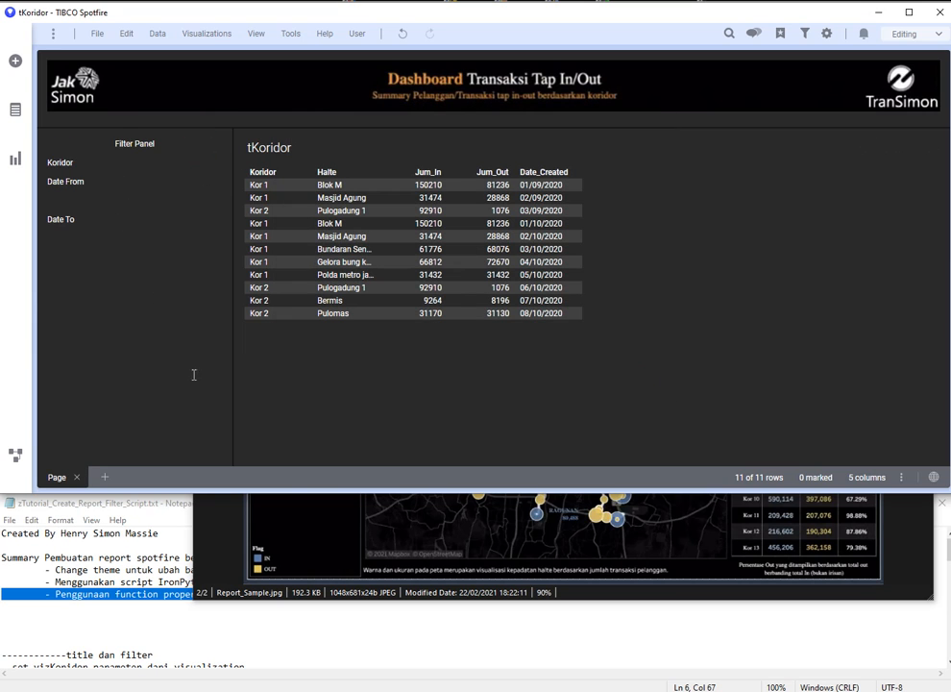
Step: Check the reference filter panel, then add an empty line and a <P>&nbsp;</P> paragraph below Koridor in the filter text area's HTML
click(418, 524)
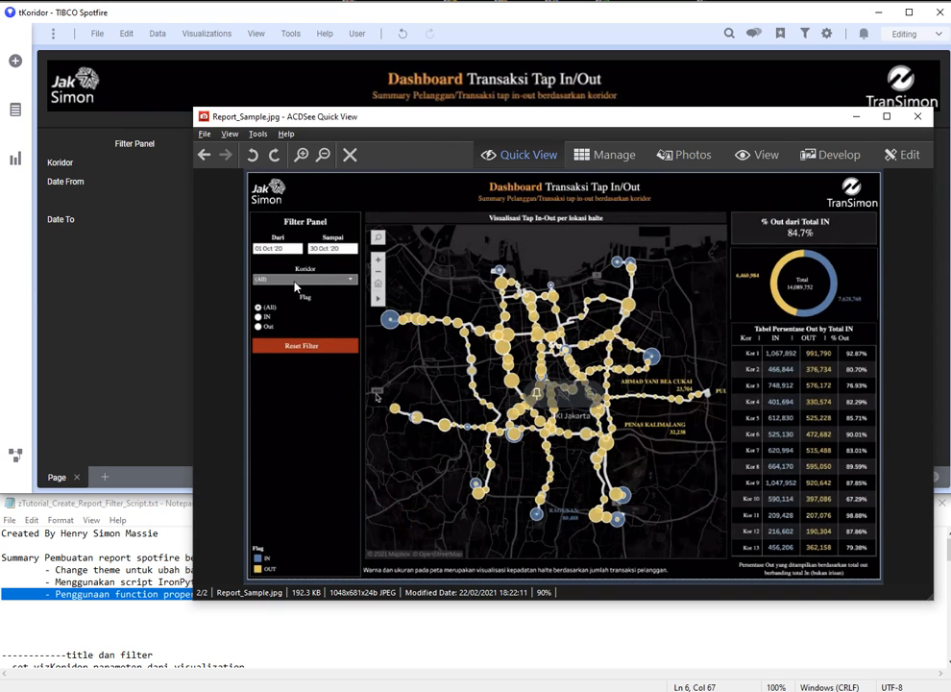
click(91, 248)
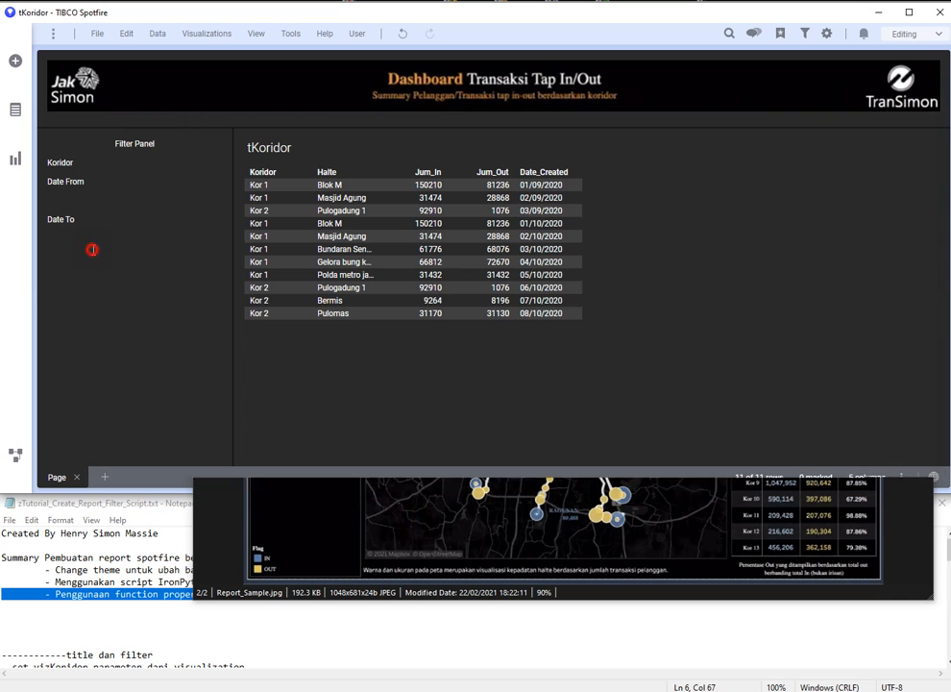
right_click(124, 174)
click(140, 195)
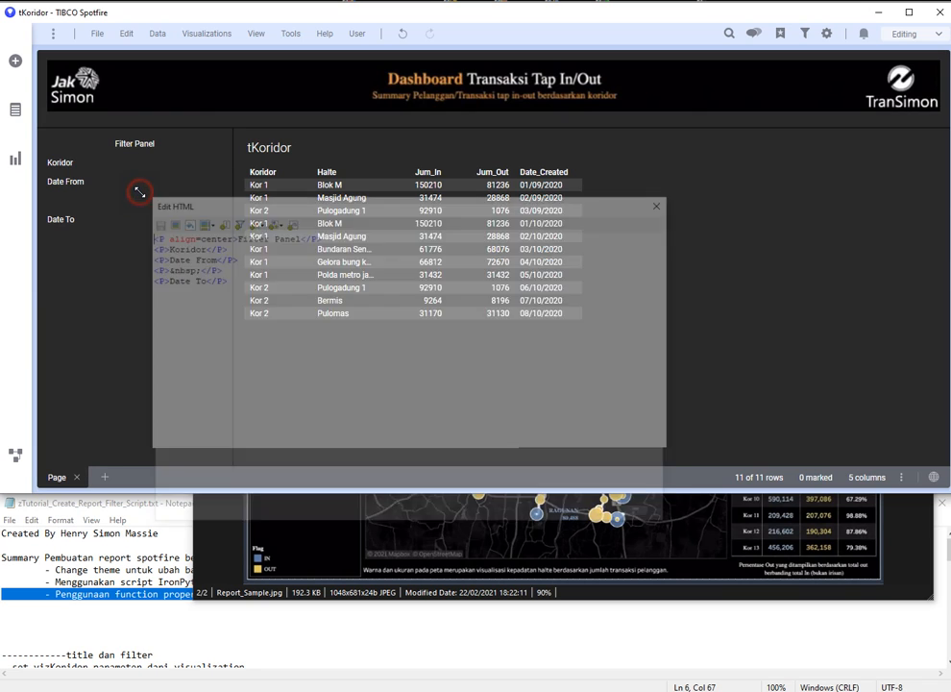
click(304, 245)
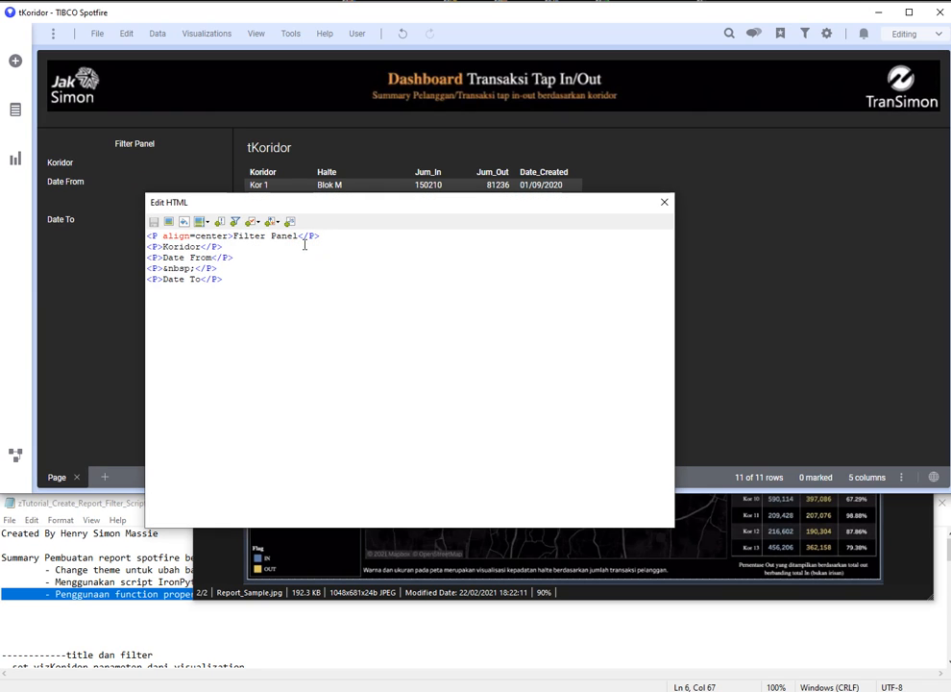
key(Return)
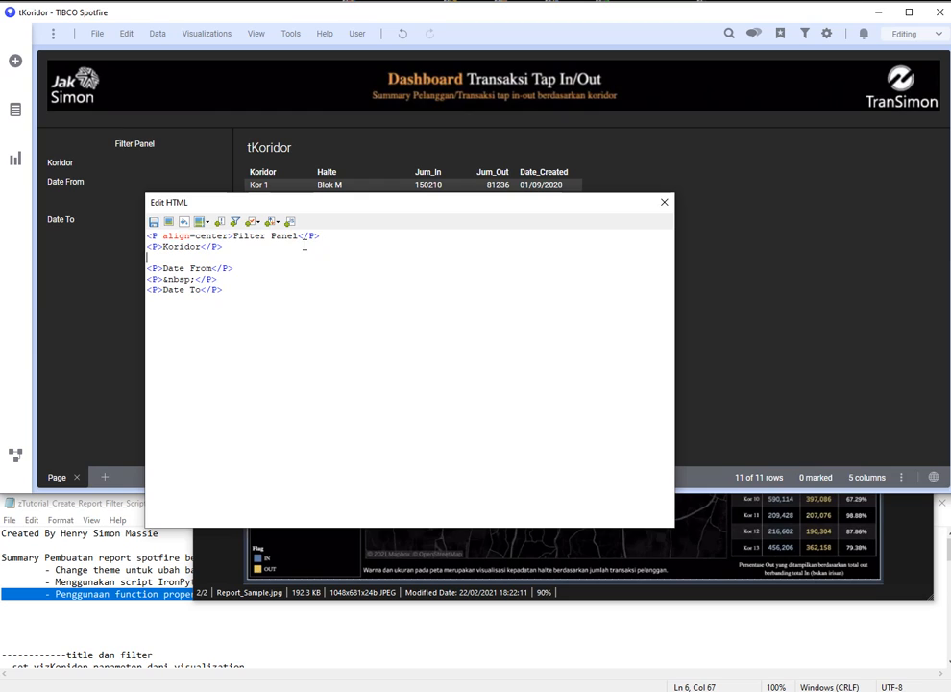
key(shift+End)
key(ctrl+c)
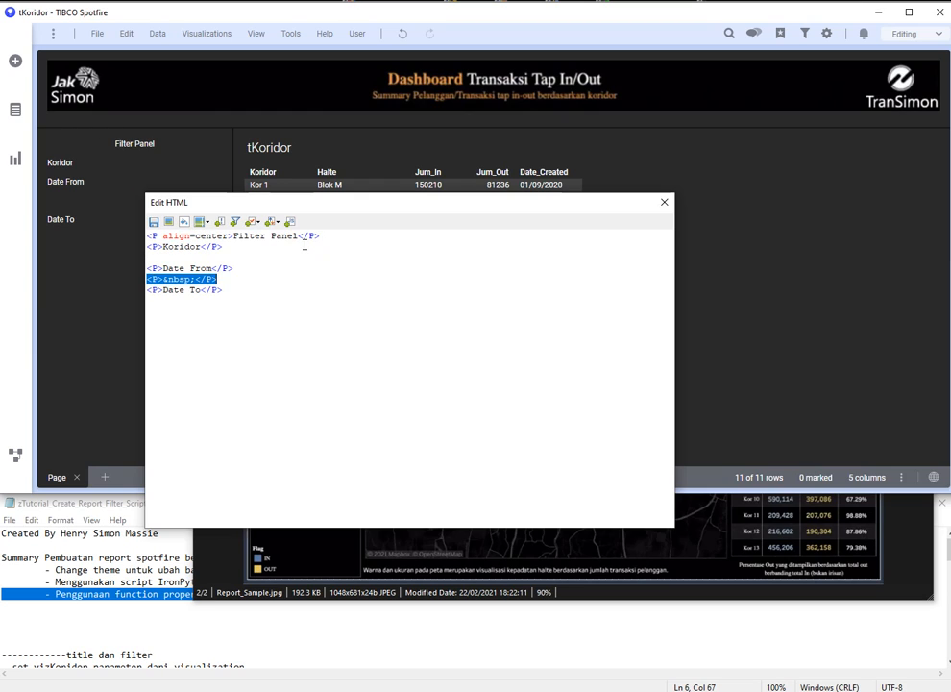
key(Up)
key(ctrl+v)
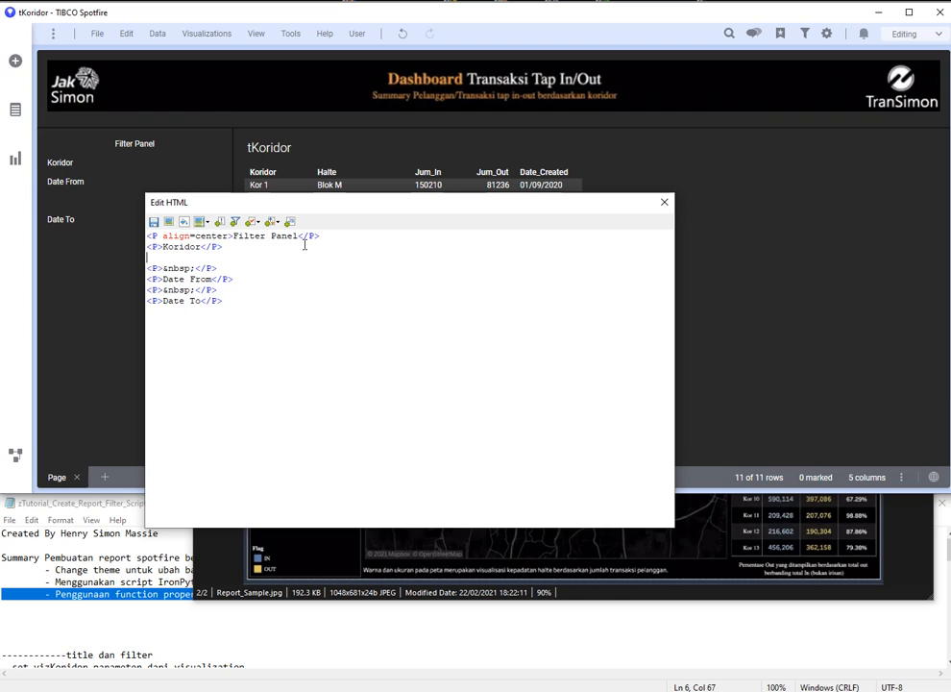
Step: Insert the tKoridor table's Koridor column filter on the empty line below Koridor and close the HTML editor
click(232, 225)
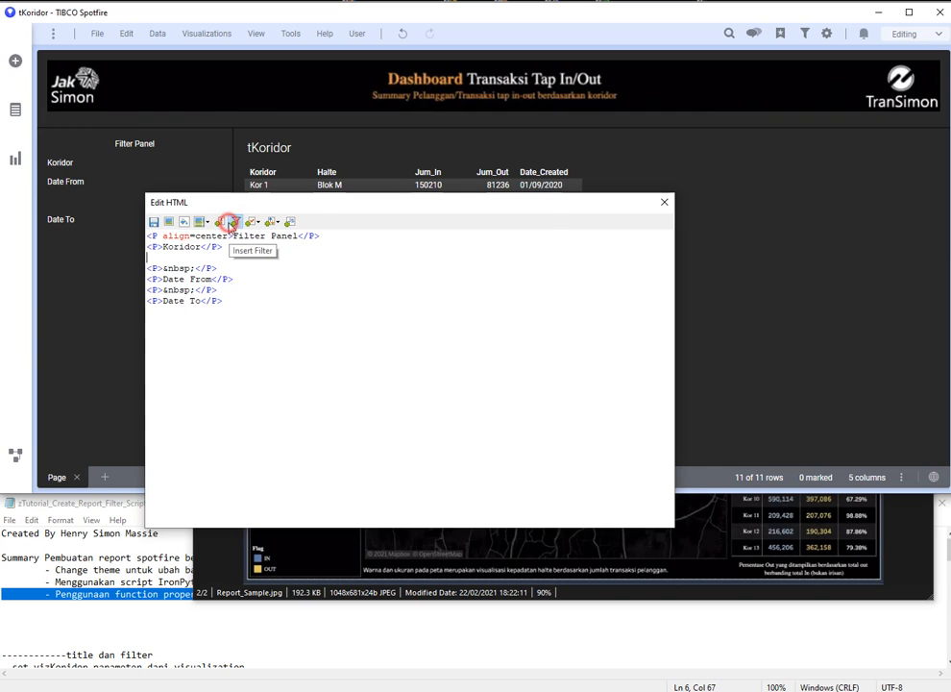
click(338, 282)
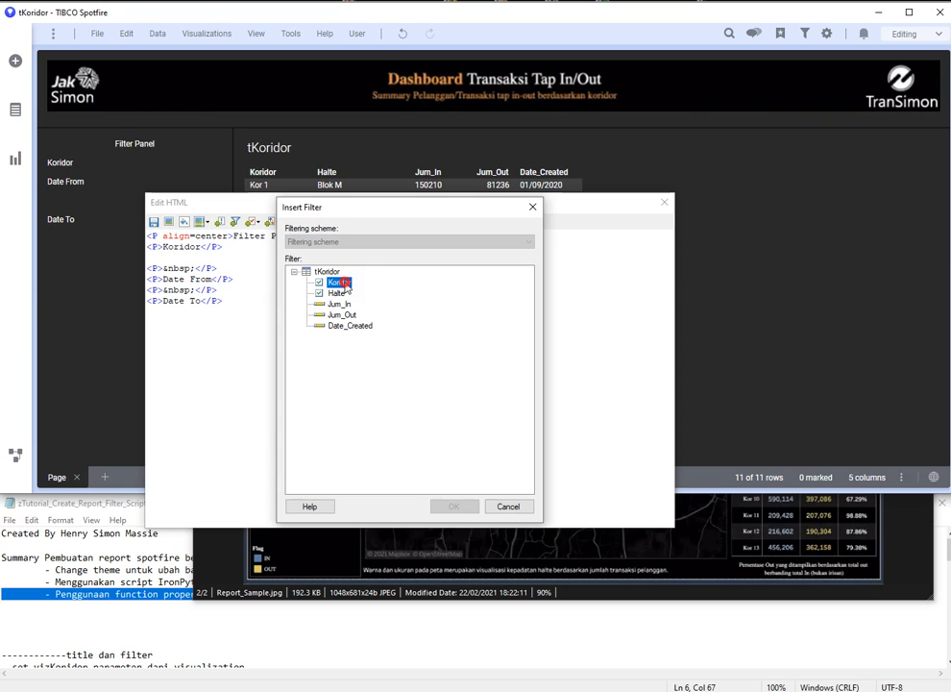
click(454, 507)
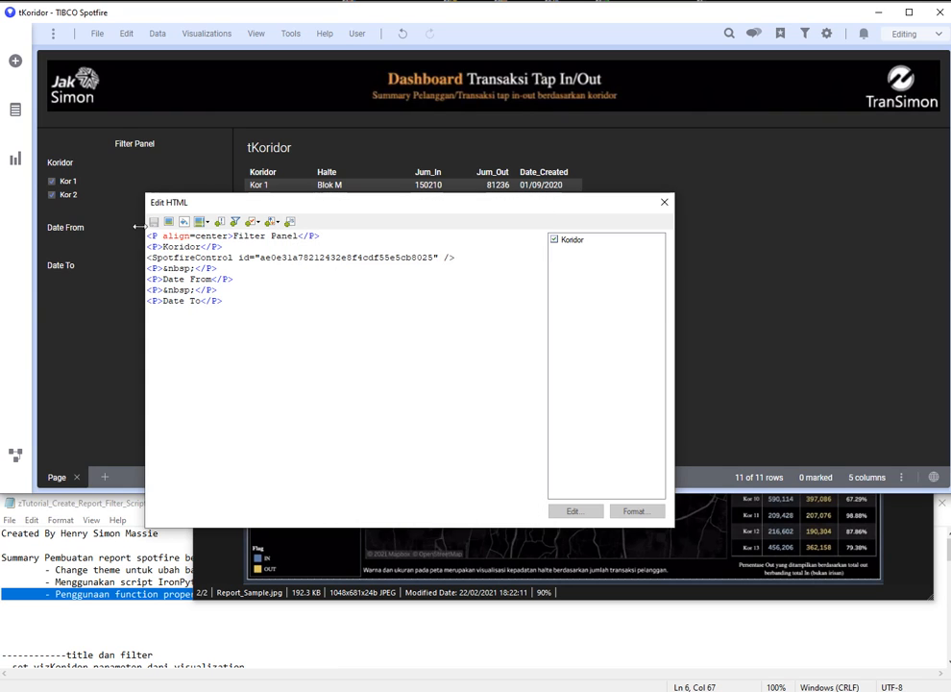
click(662, 203)
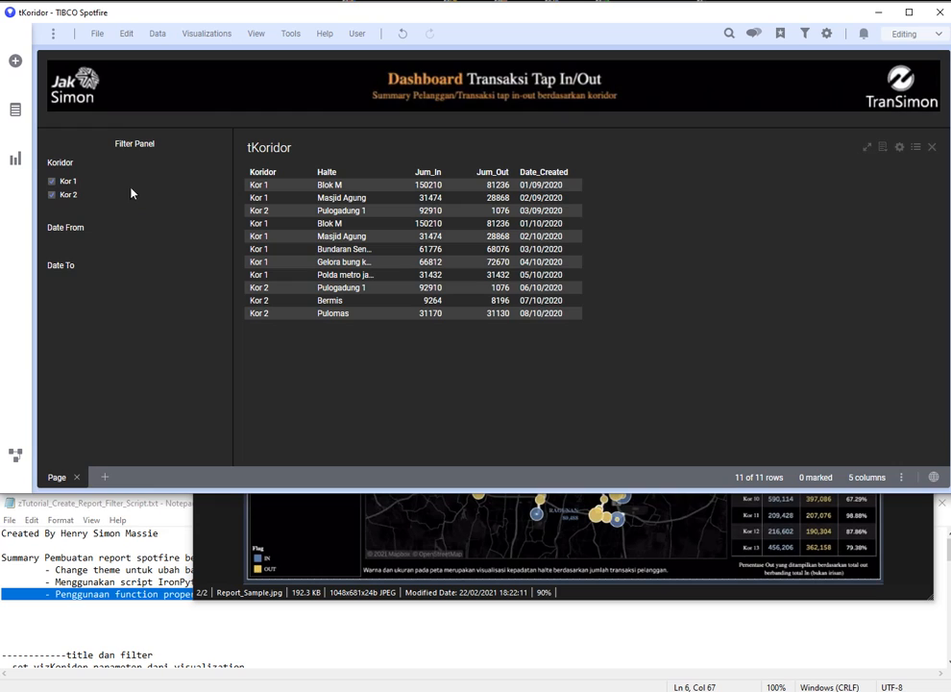
Step: Test the Koridor filter by unchecking and rechecking Kor 1, and uncheck Kor 2
click(52, 181)
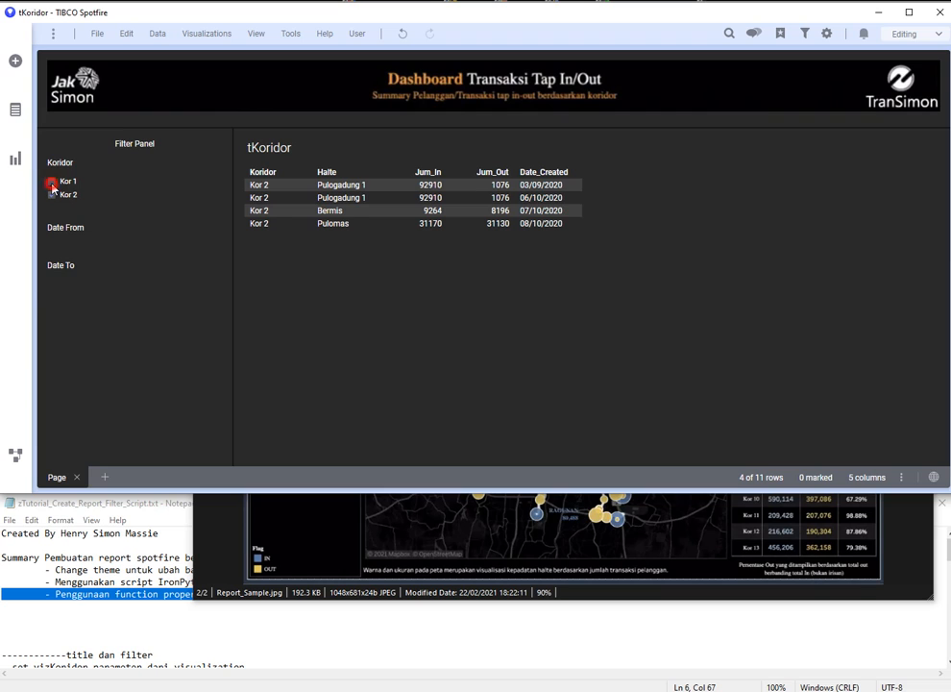
click(52, 182)
click(52, 195)
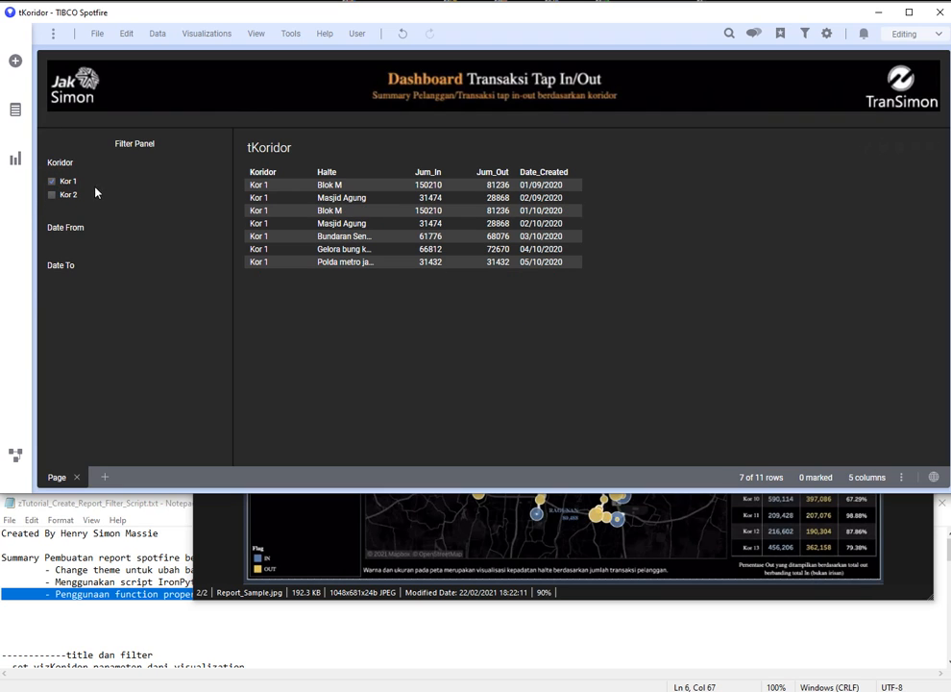
Step: Reopen the filter text area's HTML and delete the Koridor filter's SpotfireControl line
right_click(127, 315)
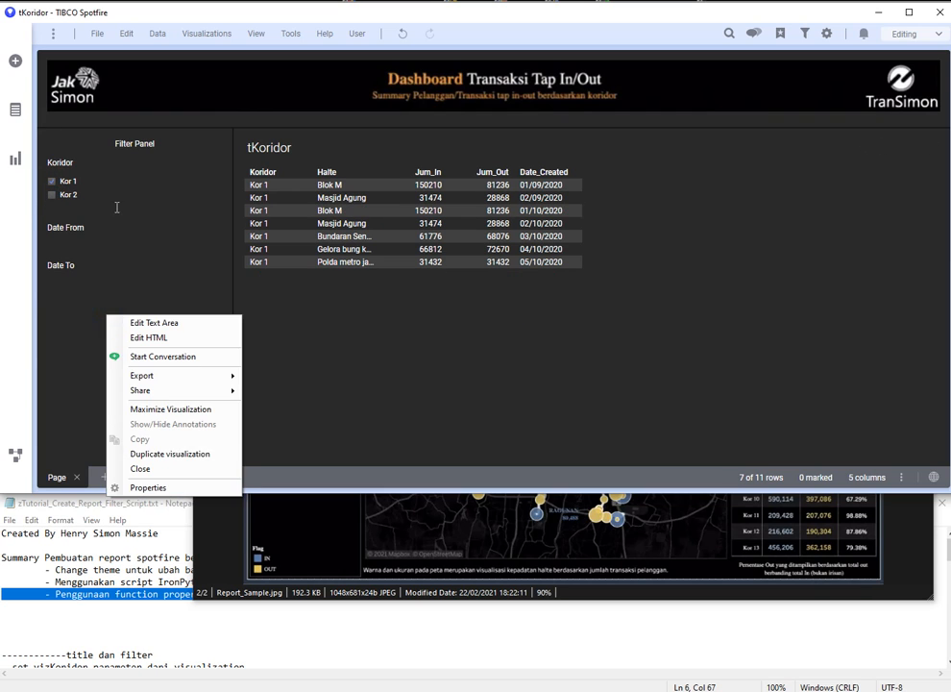
click(134, 335)
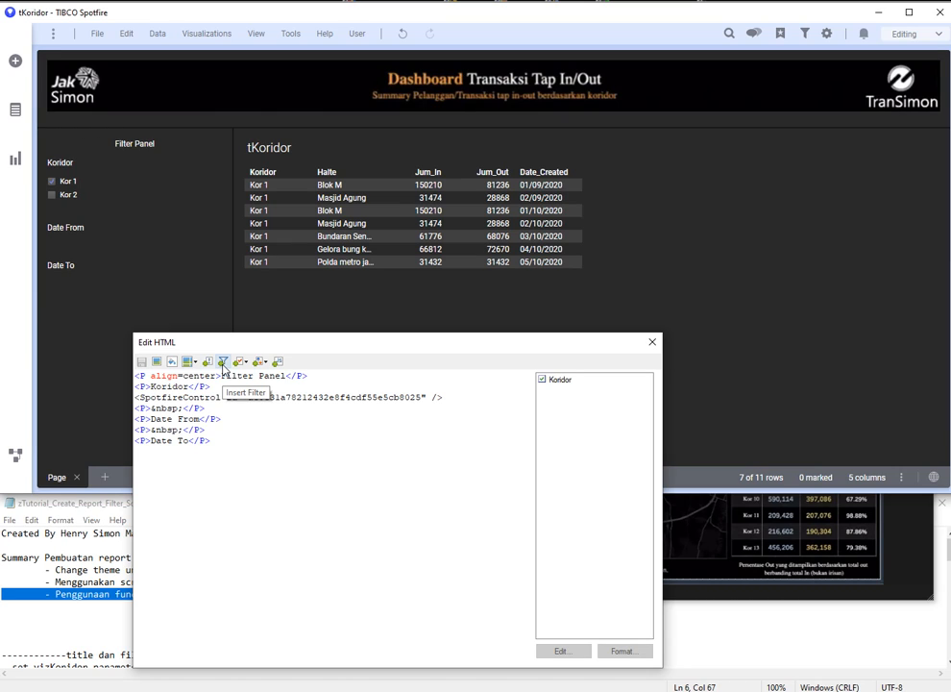
click(242, 397)
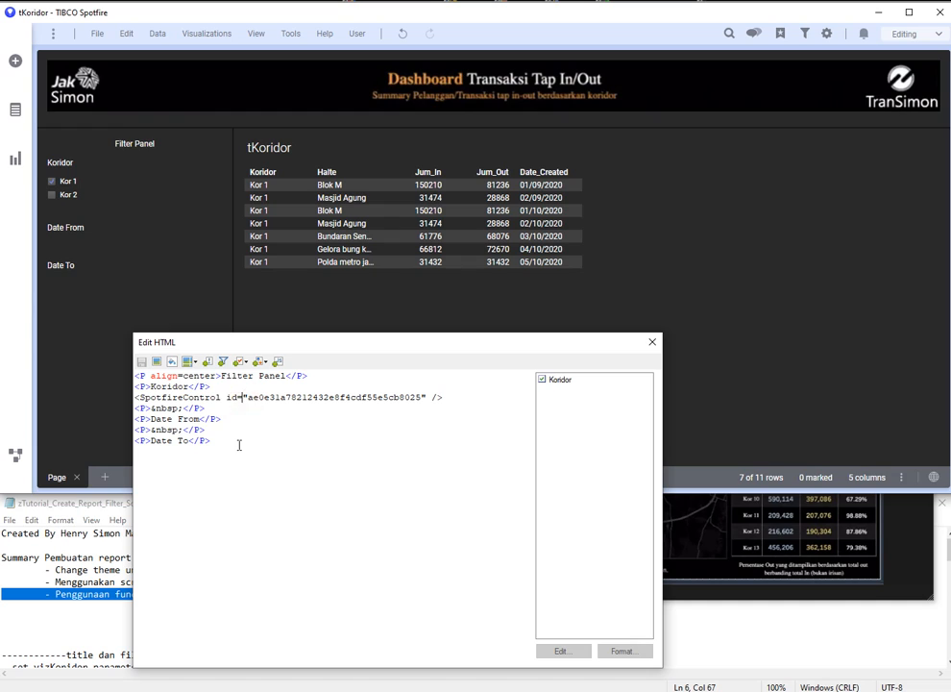
key(shift+End)
key(Delete)
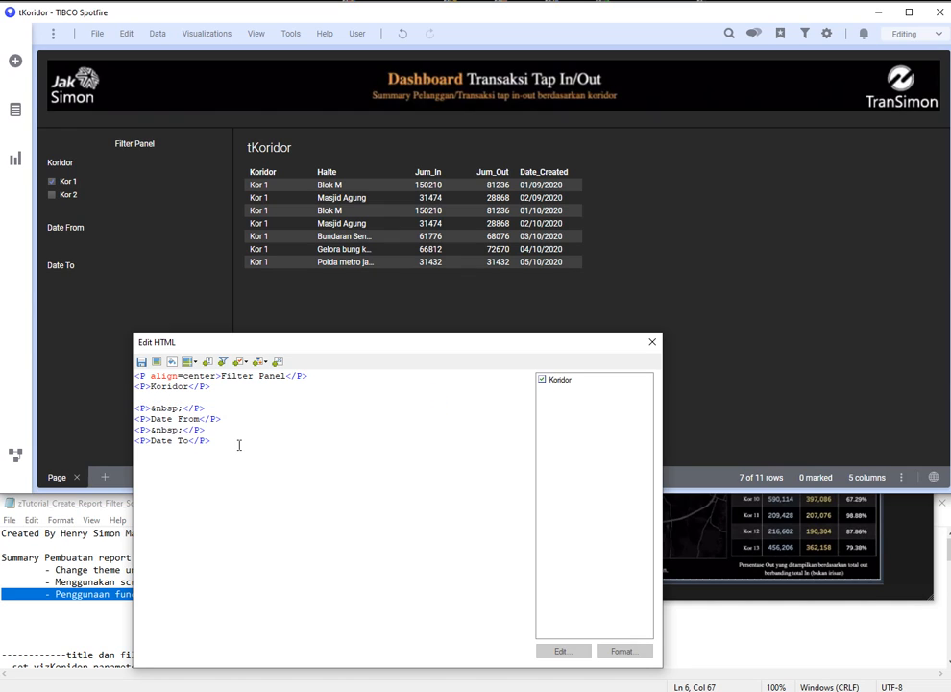
Step: Start a drop-down list property control below Koridor and create a new String document property named pKoridor for it
click(240, 365)
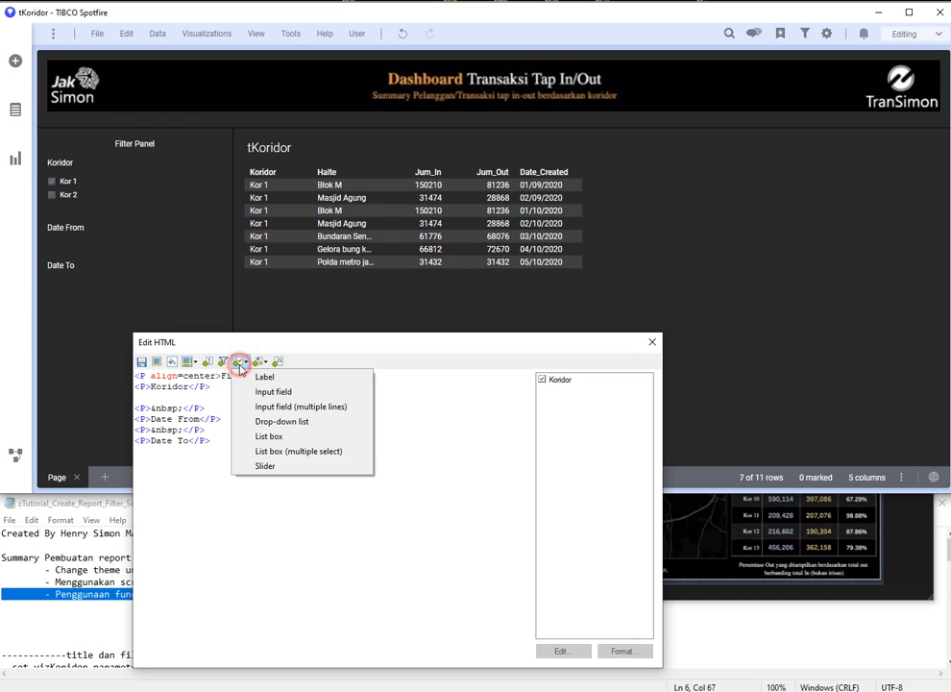
click(254, 422)
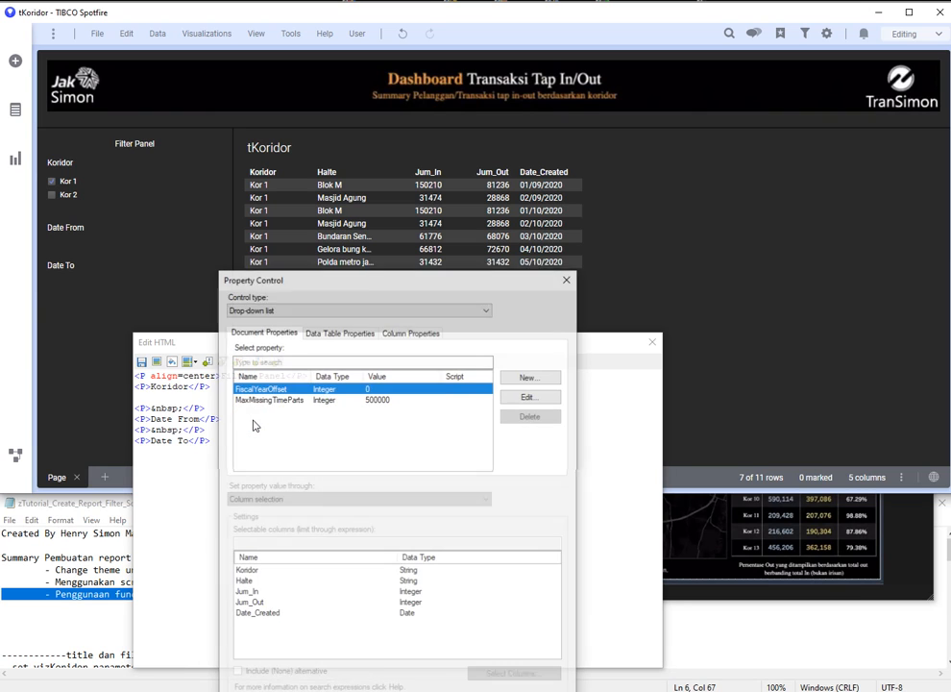
click(519, 378)
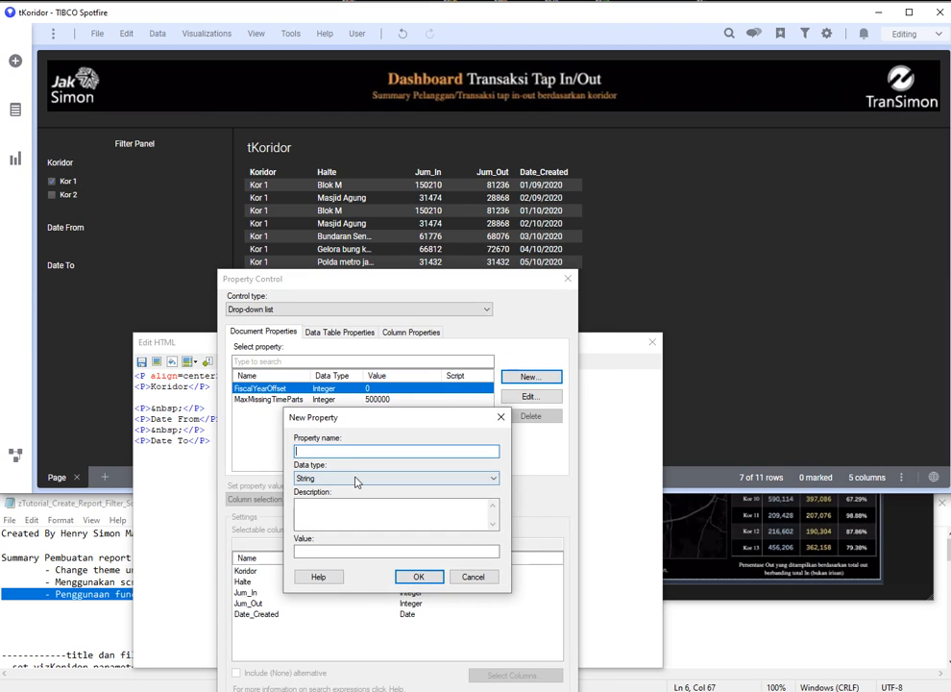
text(pKoridor)
click(378, 479)
click(378, 490)
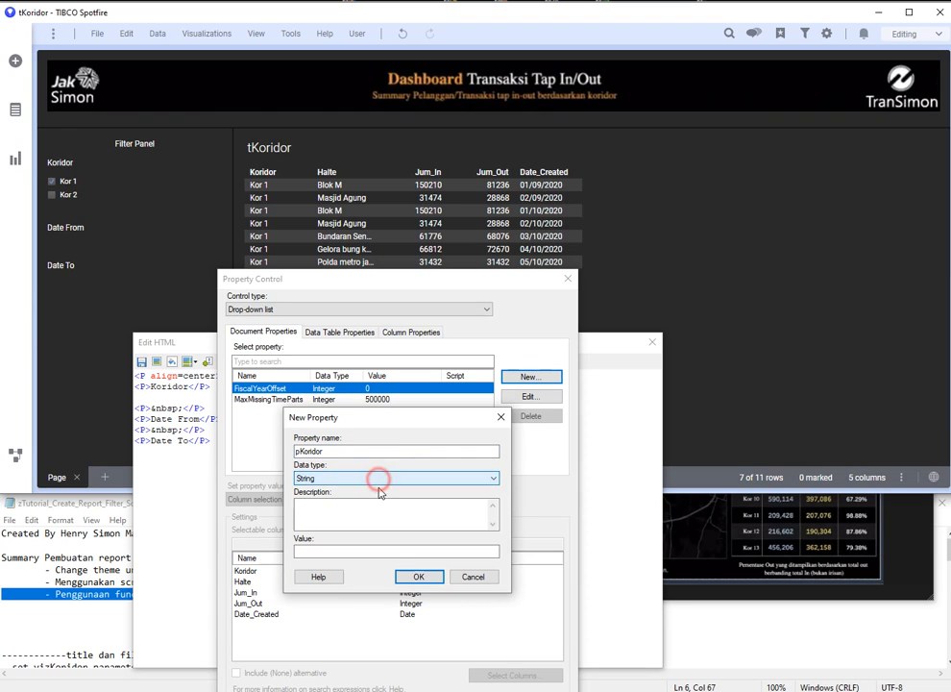
click(410, 578)
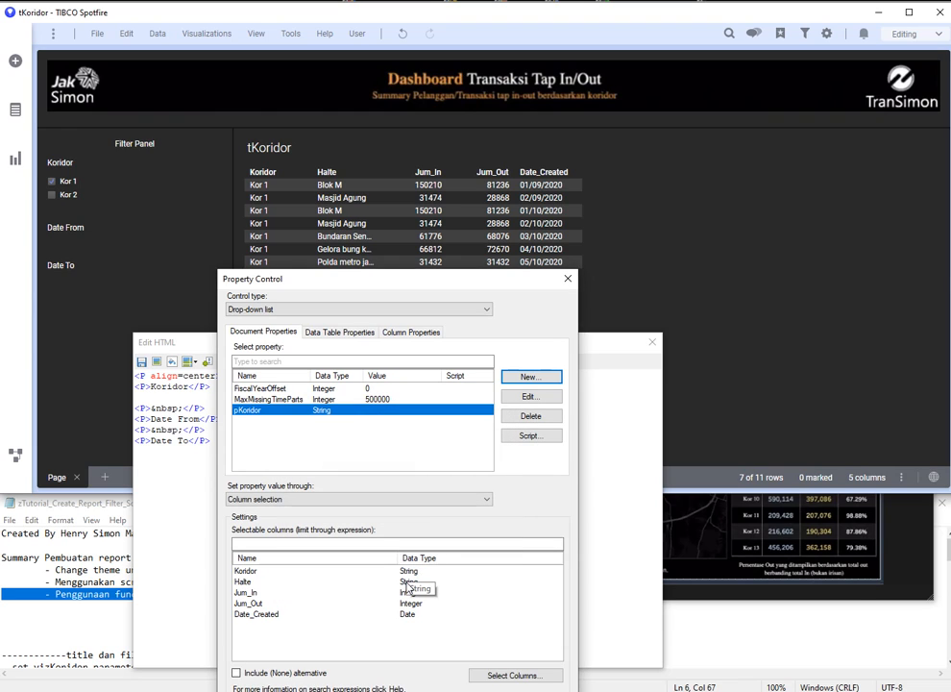
Step: Set the drop-down's property value through unique values in the Koridor column and insert the control
click(293, 501)
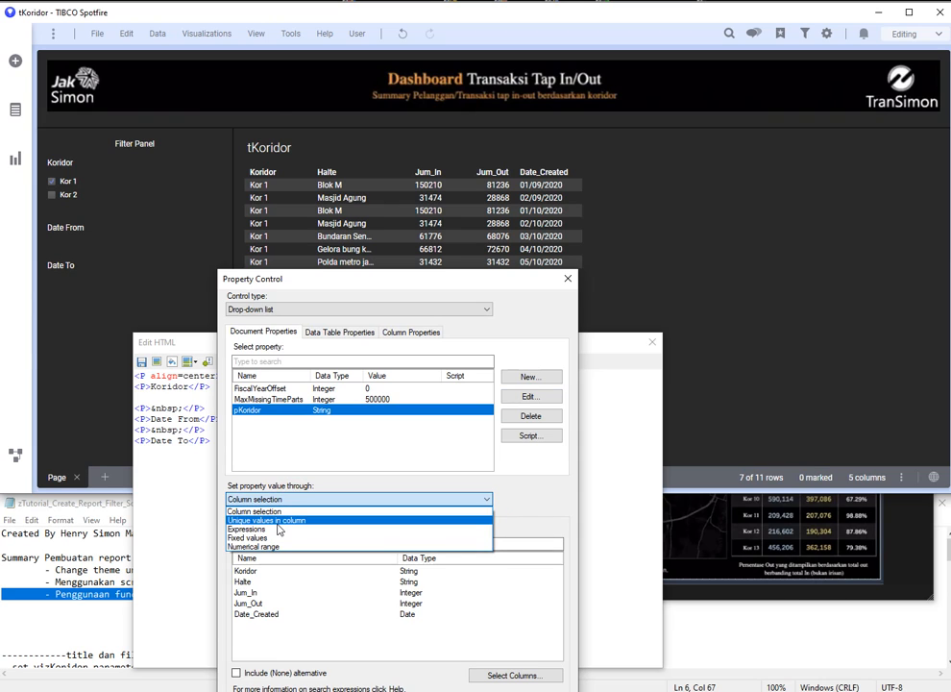
click(276, 521)
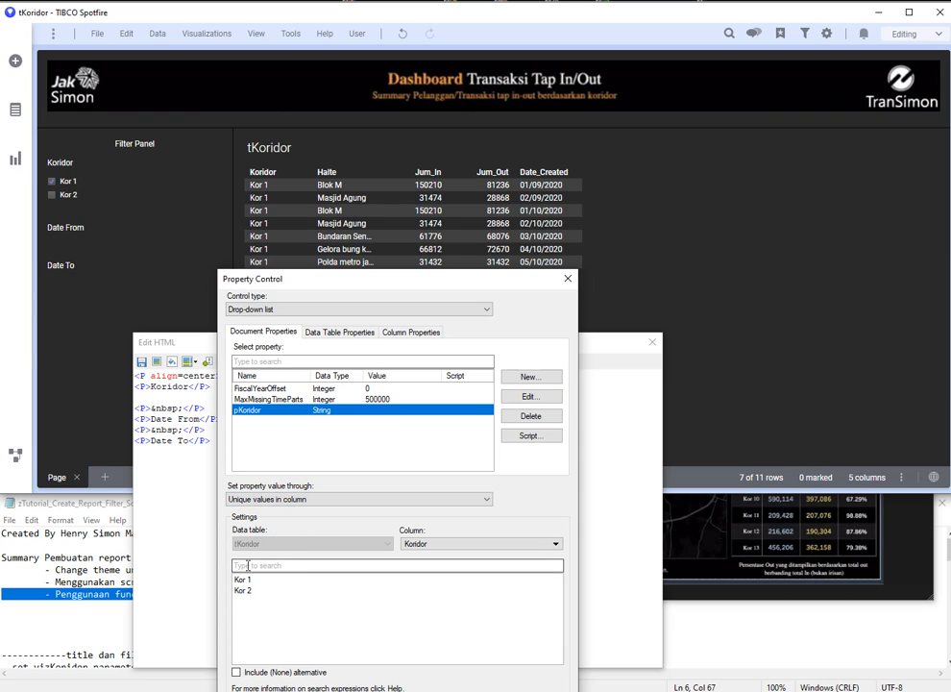
click(411, 691)
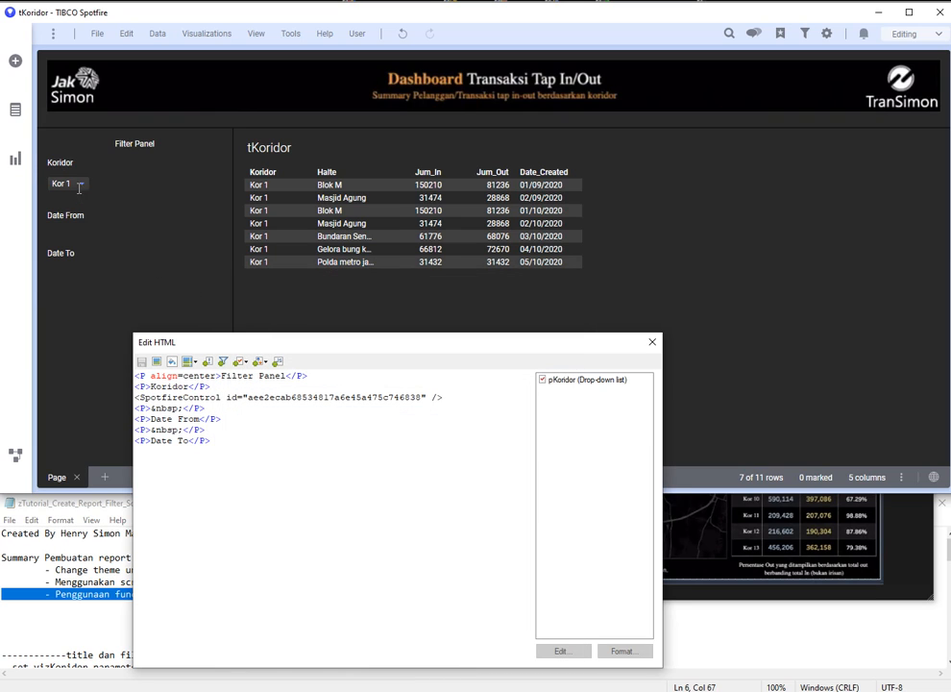
Step: Test the Koridor drop-down by switching between Kor 2 and Kor 1, leaving Kor 2 selected
click(75, 183)
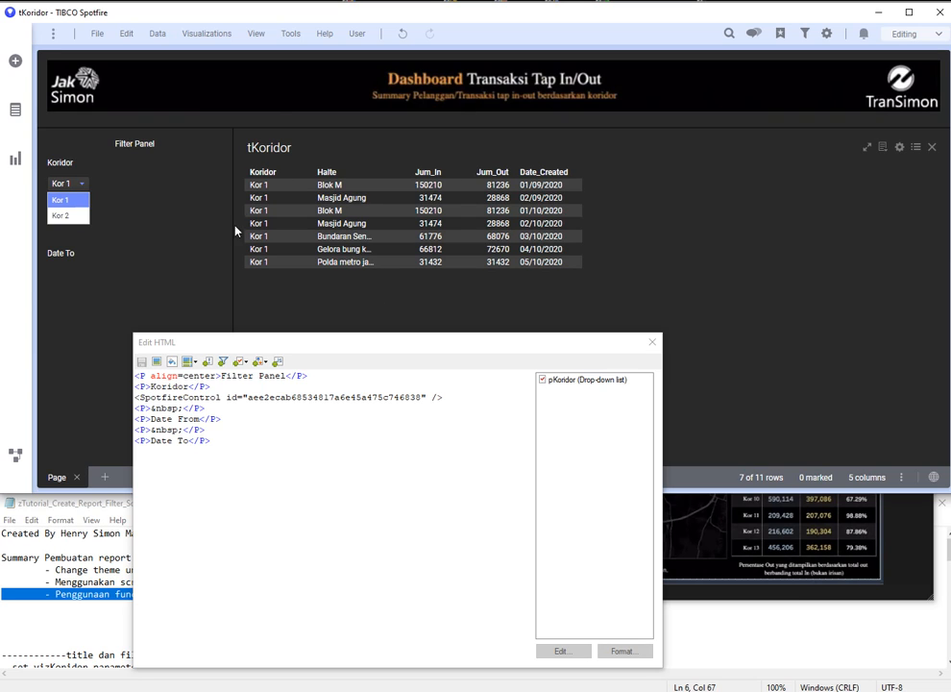
click(73, 213)
click(77, 182)
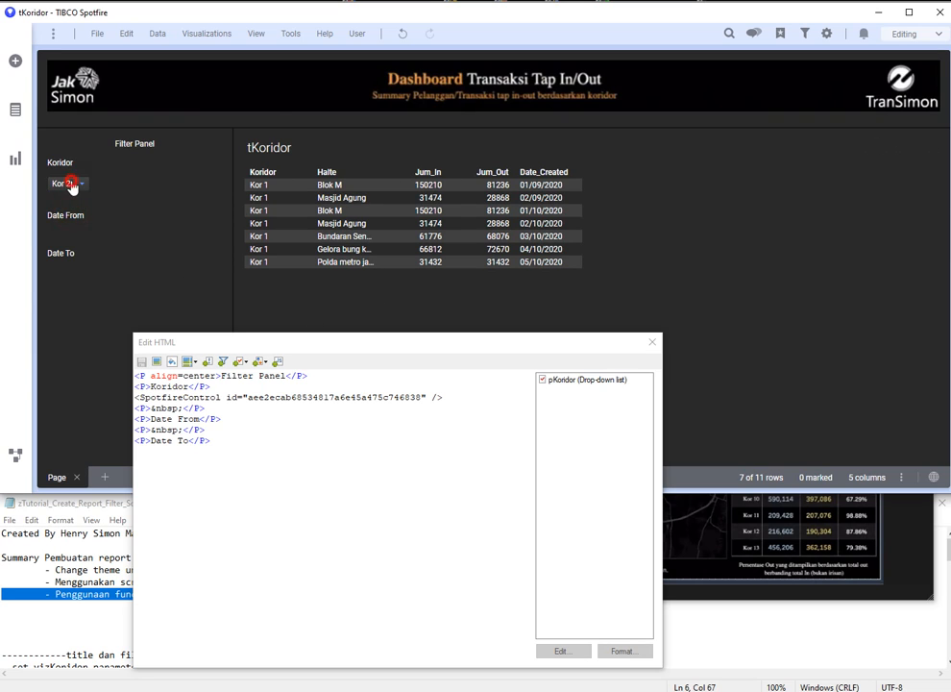
click(65, 200)
click(75, 182)
click(61, 215)
Step: Edit the pKoridor drop-down control and set its property change action to execute a selected script
click(573, 380)
click(562, 650)
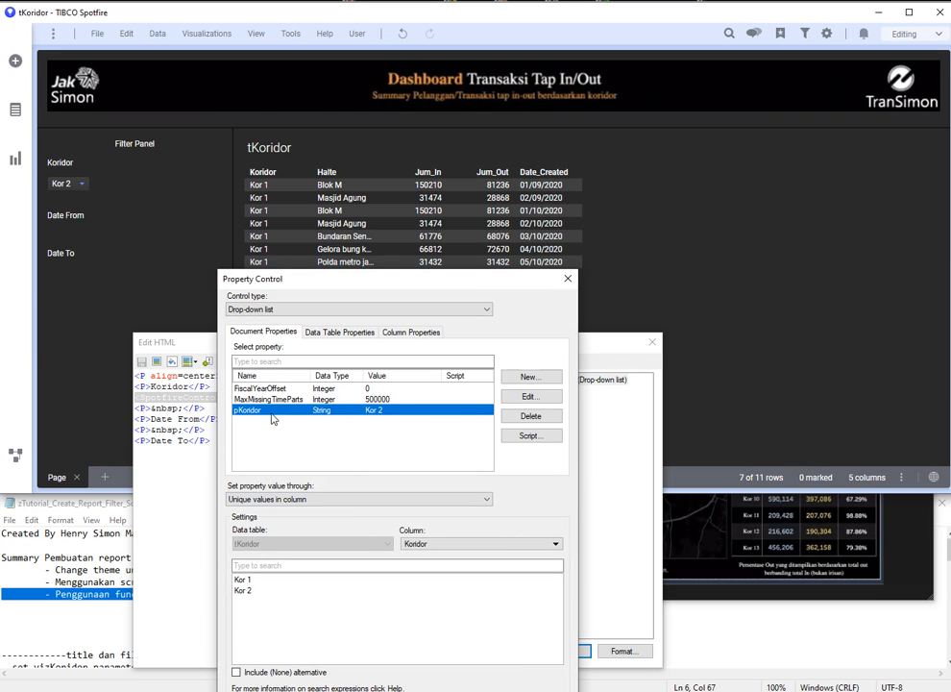
click(534, 438)
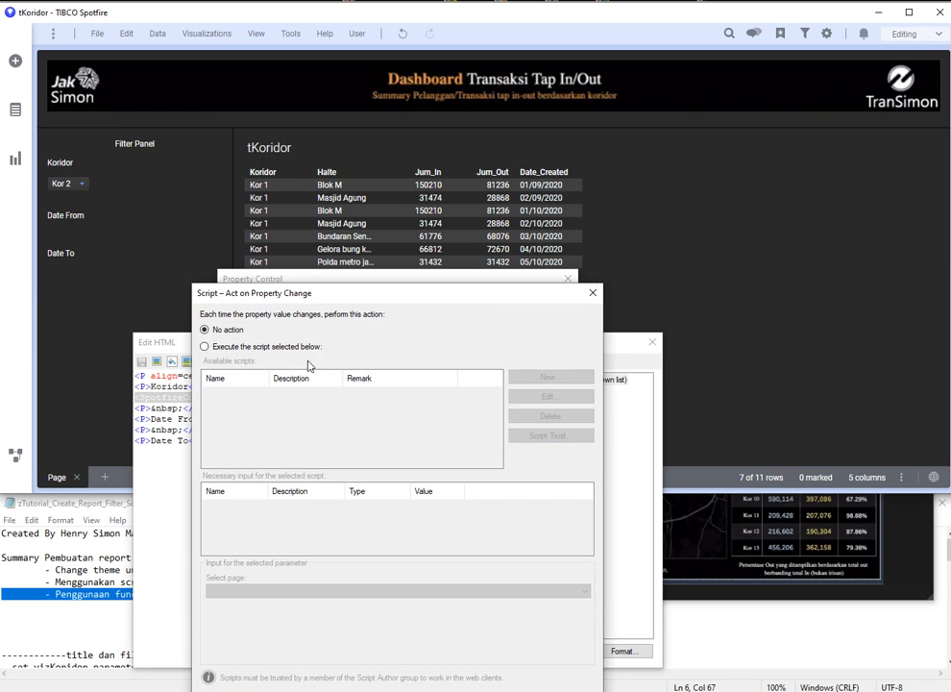
click(255, 346)
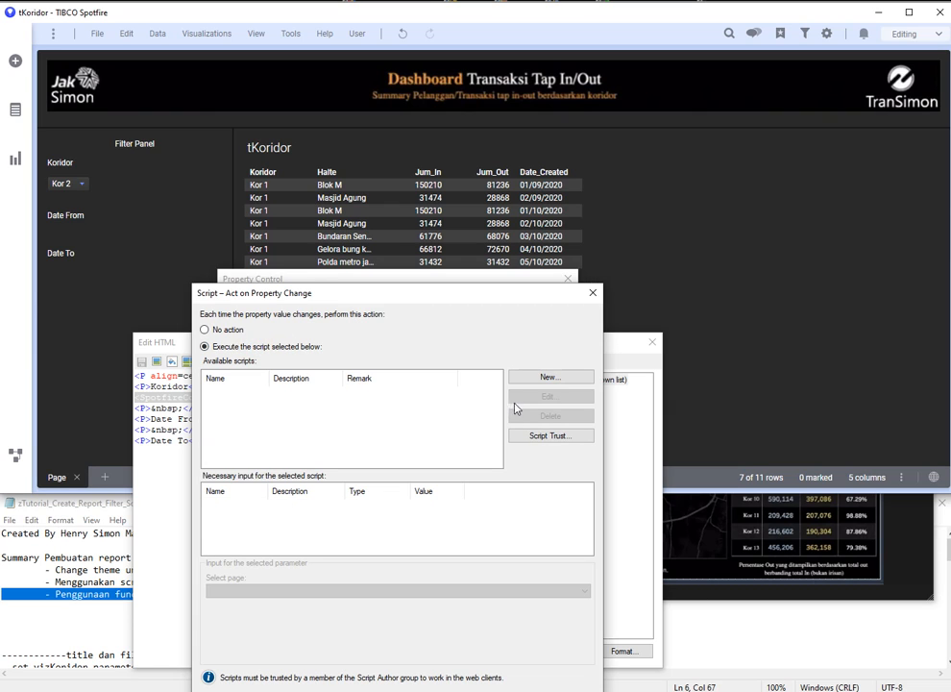
Step: Check the required script parameters in the "title dan filter" section of the Notepad notes, then return to the Spotfire script action settings
click(83, 636)
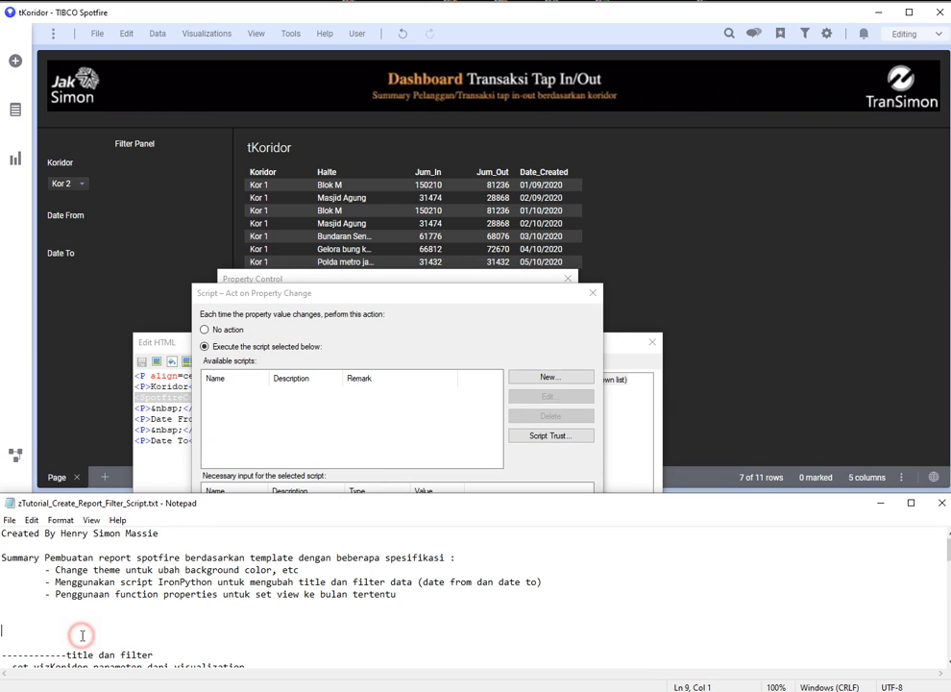
click(87, 665)
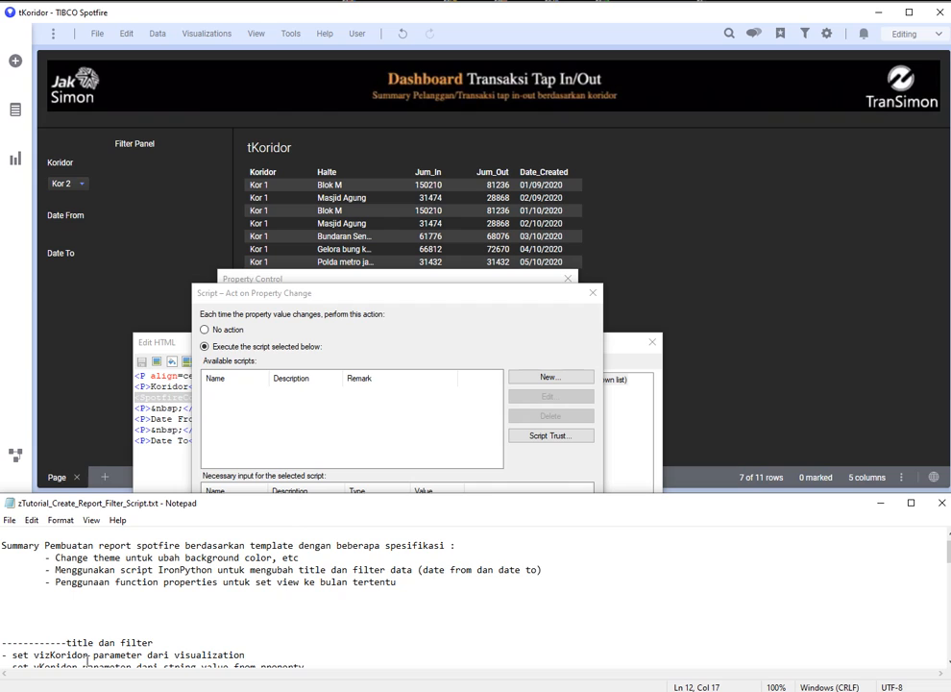
key(Down)
key(Down)
key(Home)
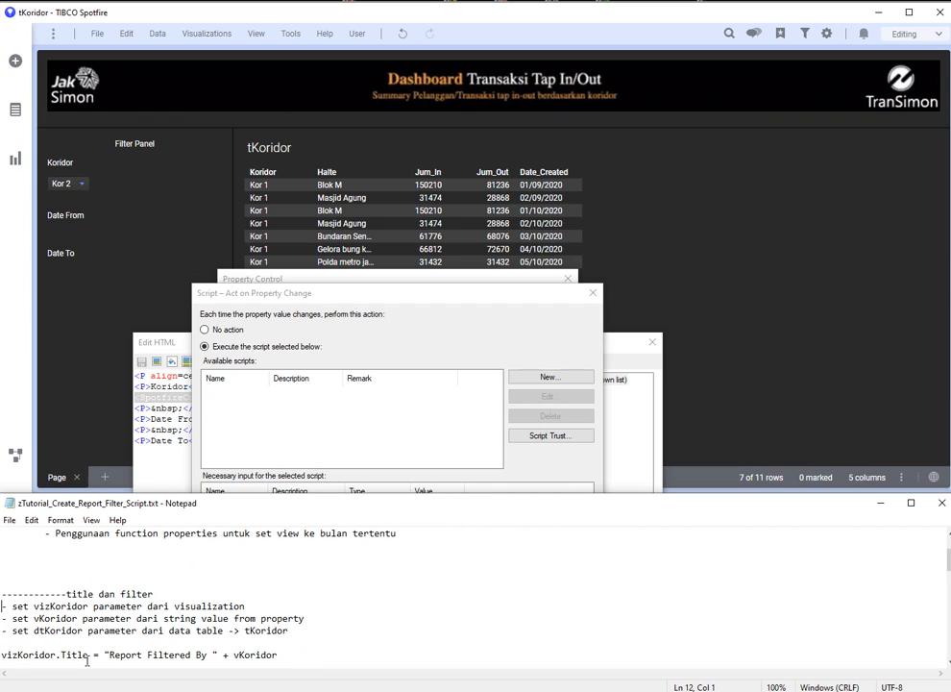
click(348, 428)
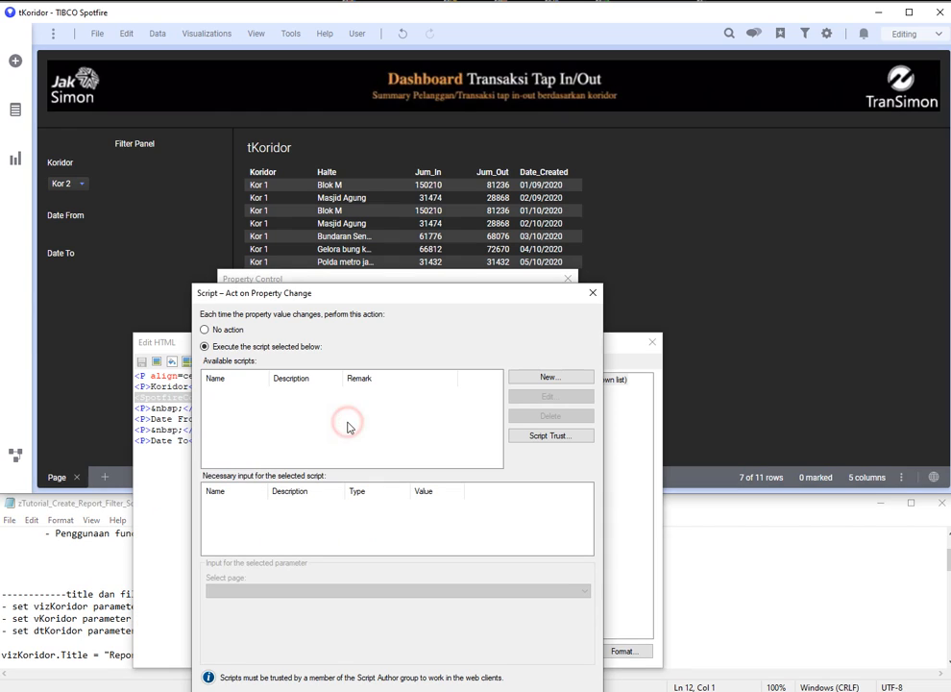
click(241, 514)
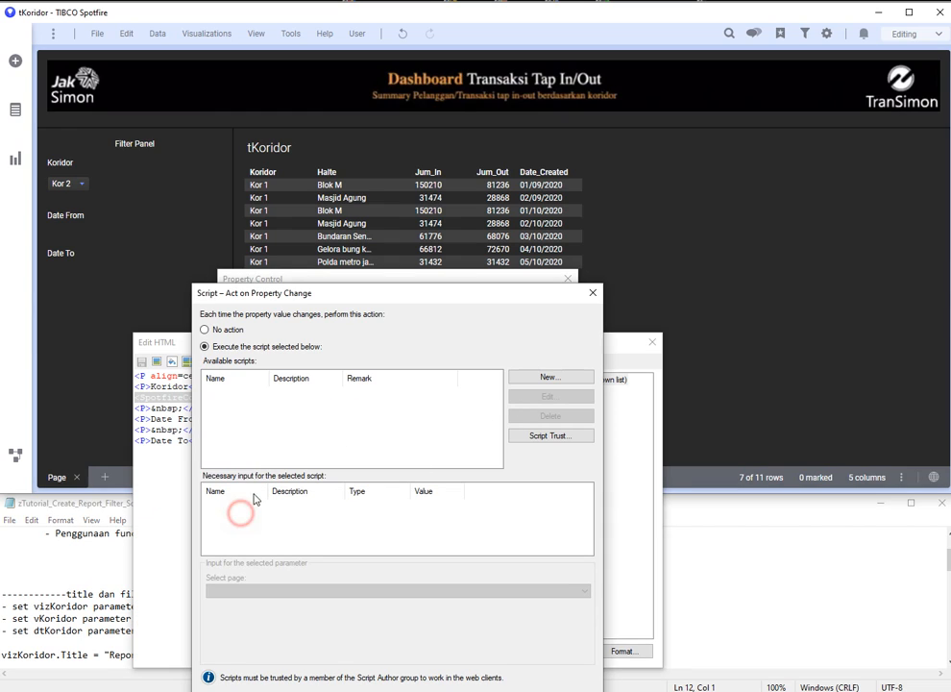
Step: Create a new IronPython script named scrKoridor_Set for the property change action
click(521, 384)
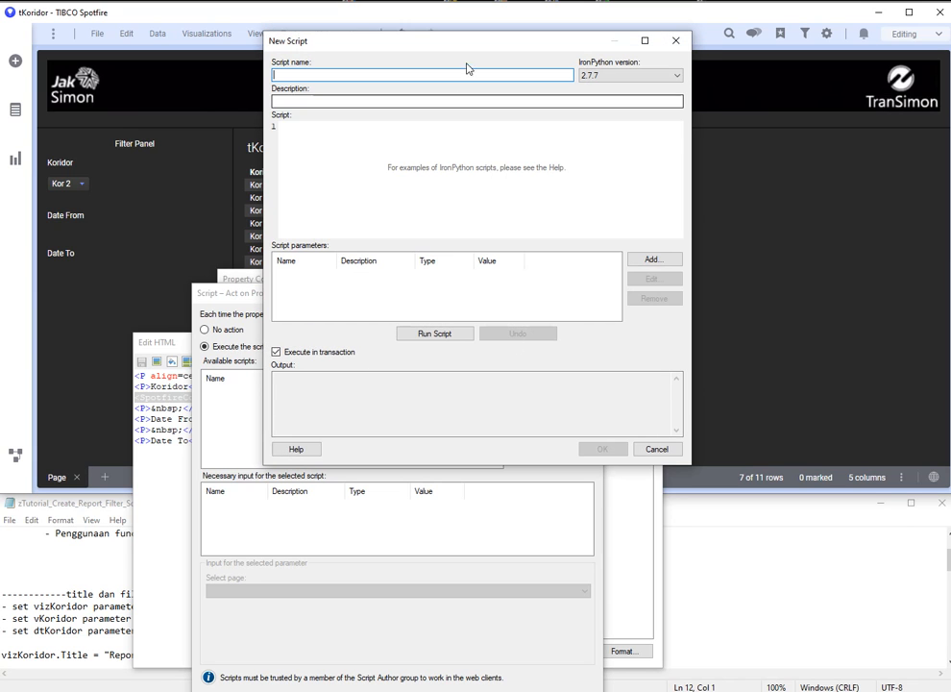
drag(471, 50, 531, 309)
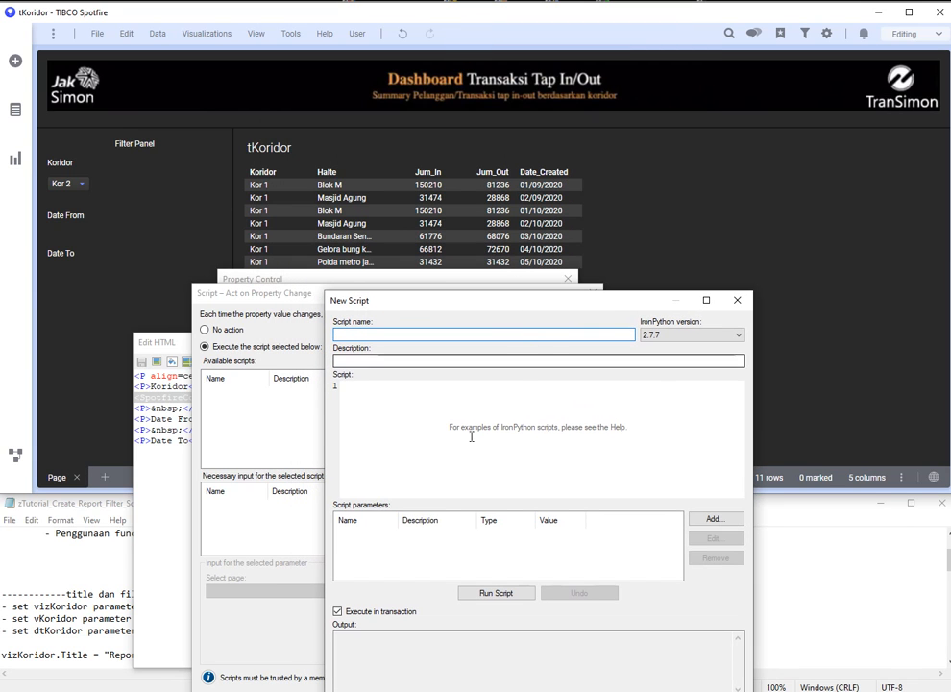
click(403, 336)
text(scrKoridor_Set)
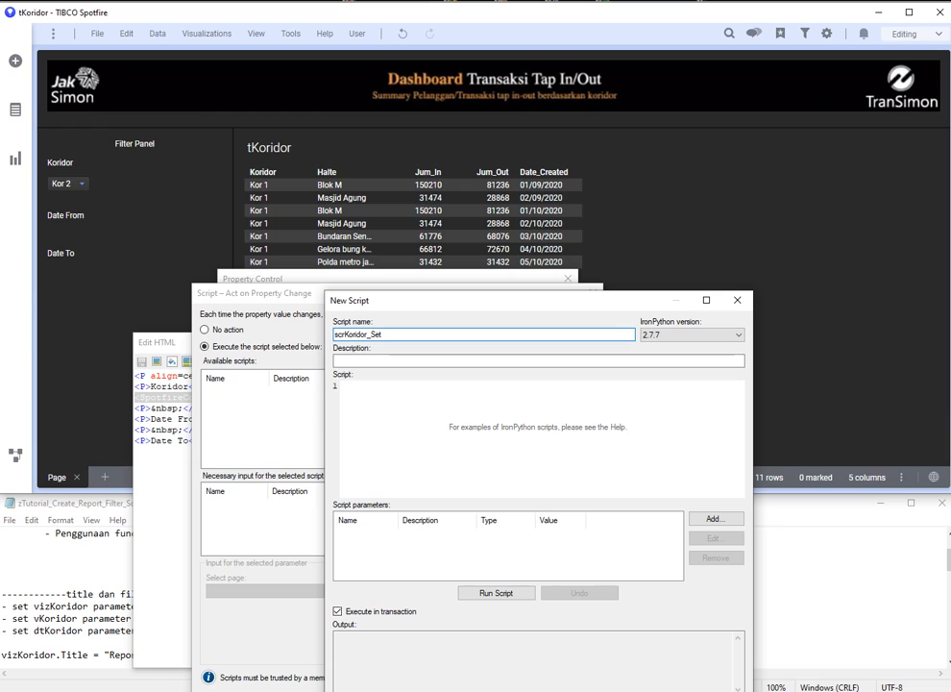
click(439, 550)
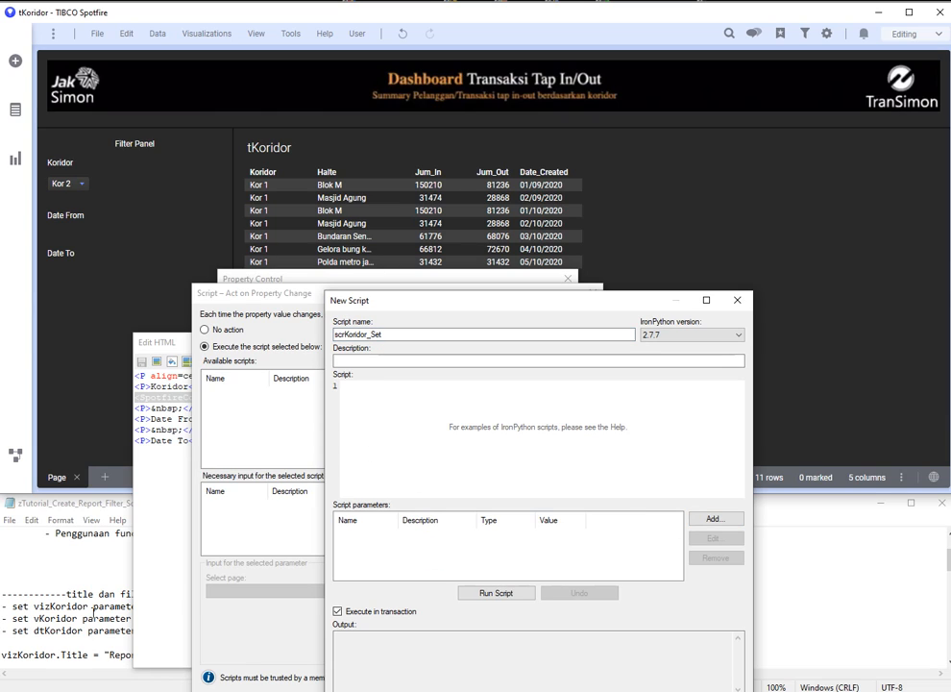
Step: Add a Visualization script parameter named vizKoridor that points to the Page > tKoridor visualization
click(710, 519)
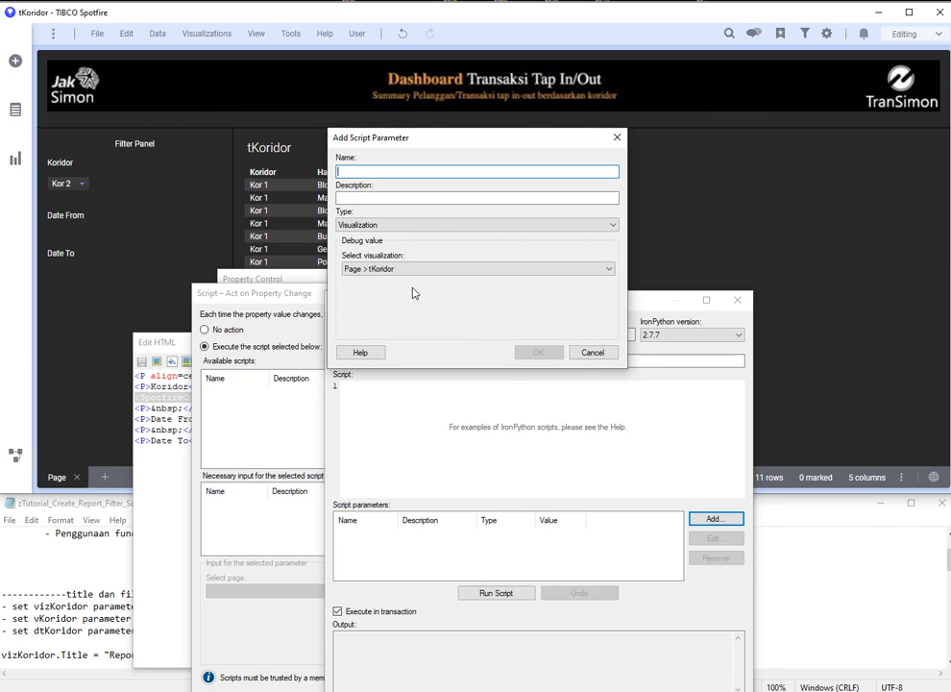
click(72, 605)
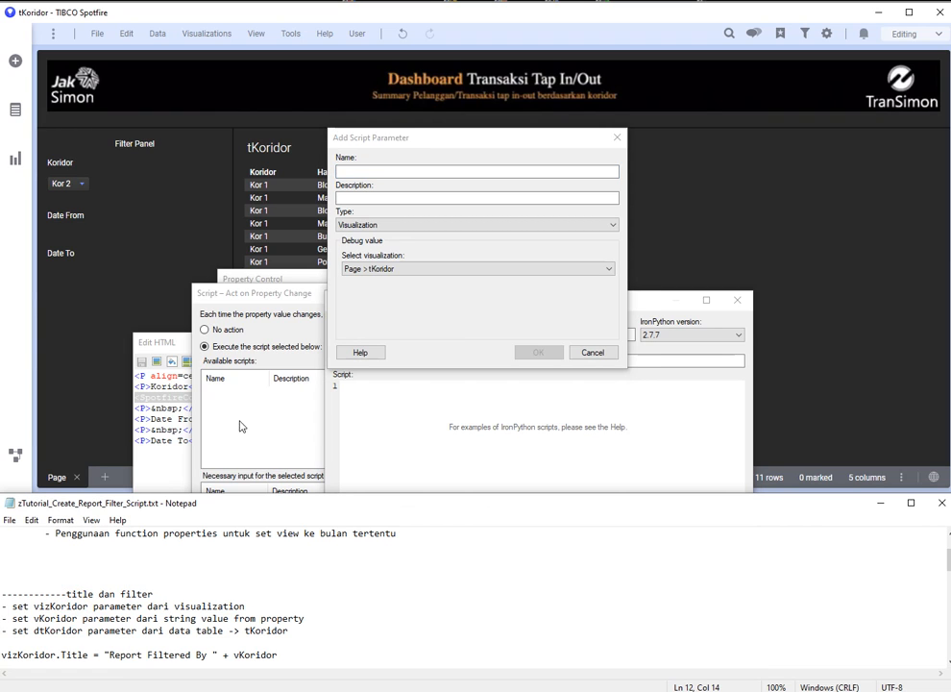
click(384, 171)
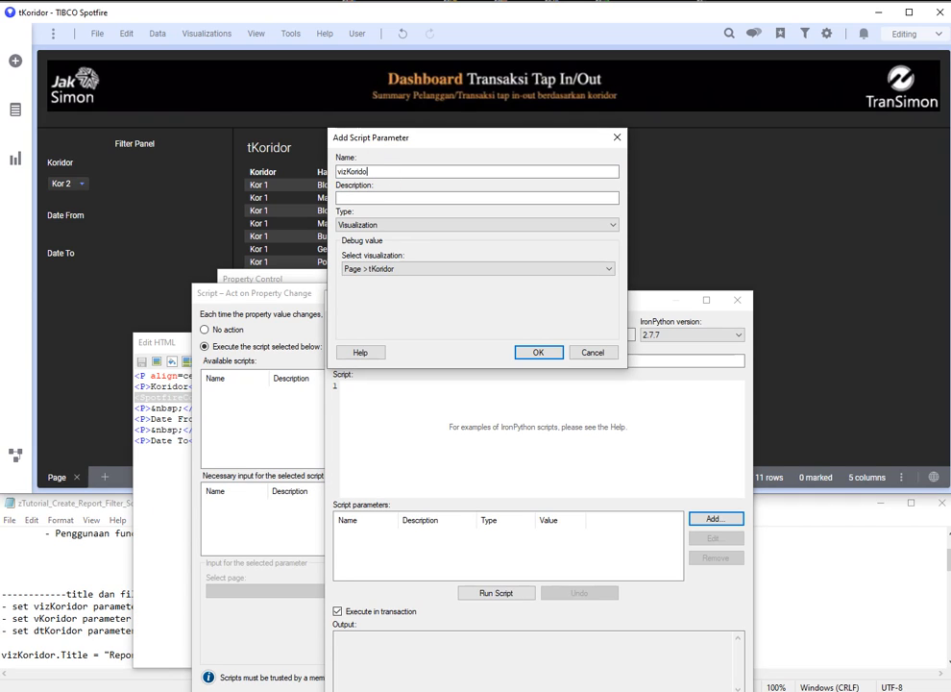
click(407, 268)
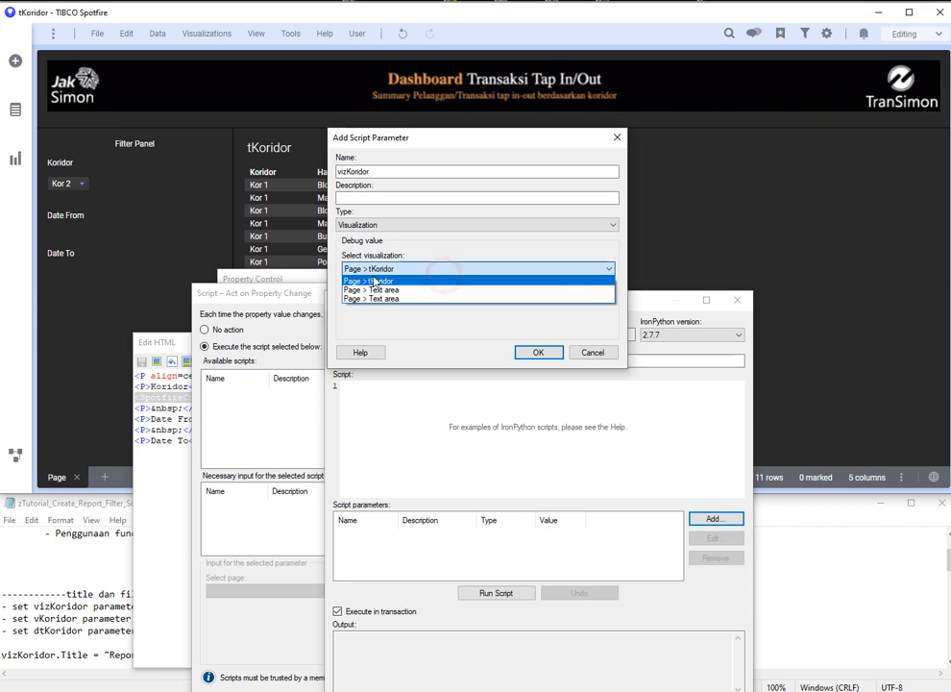
click(365, 279)
click(538, 351)
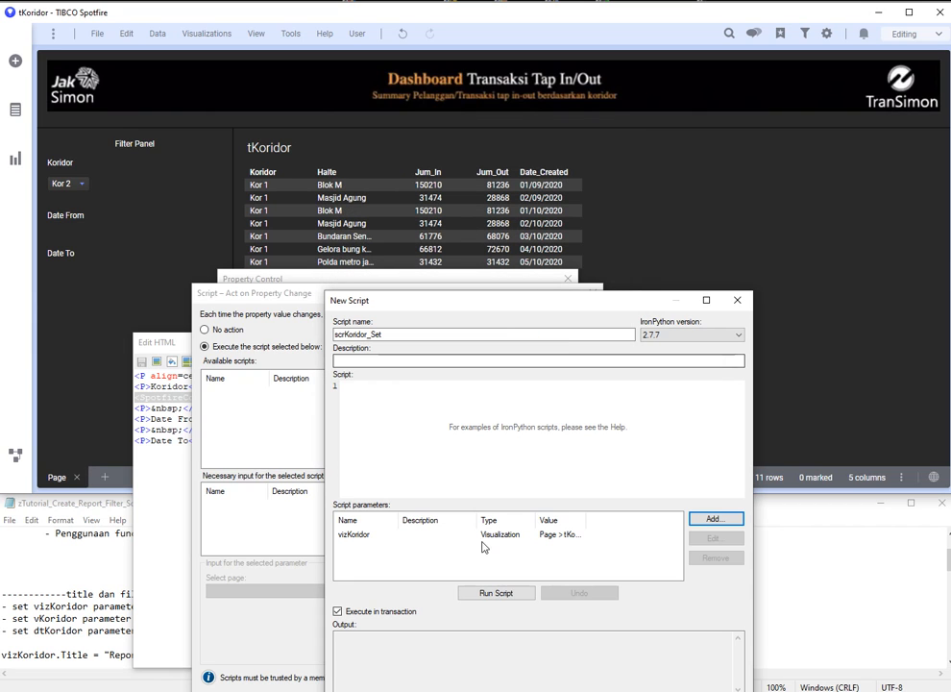
Step: Start a second script parameter of type String and name it vKoridor, as listed in the notes
click(85, 625)
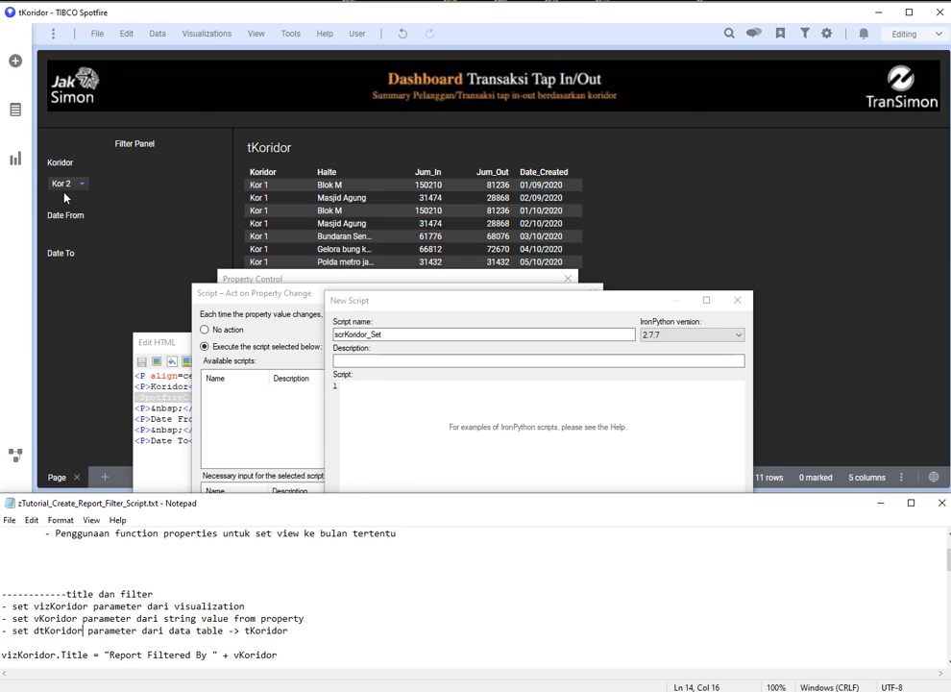
click(458, 416)
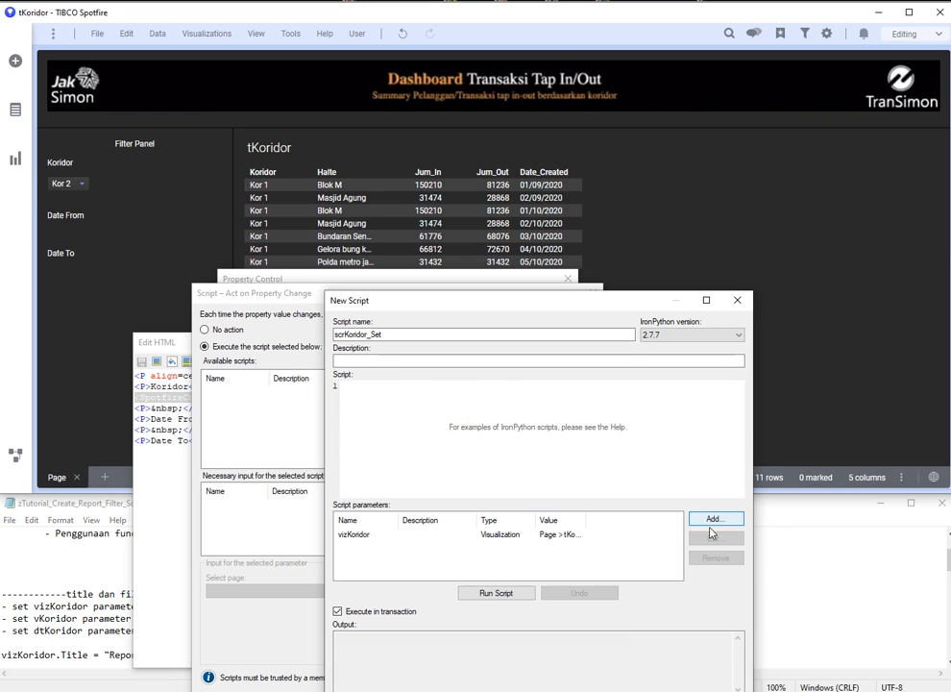
click(712, 520)
click(403, 224)
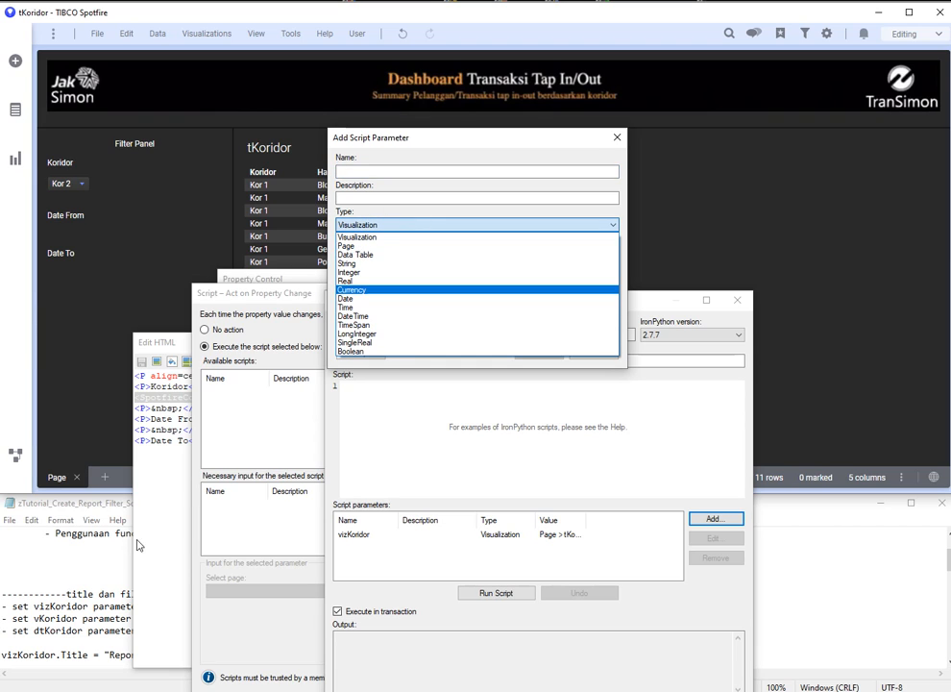
click(106, 594)
click(517, 226)
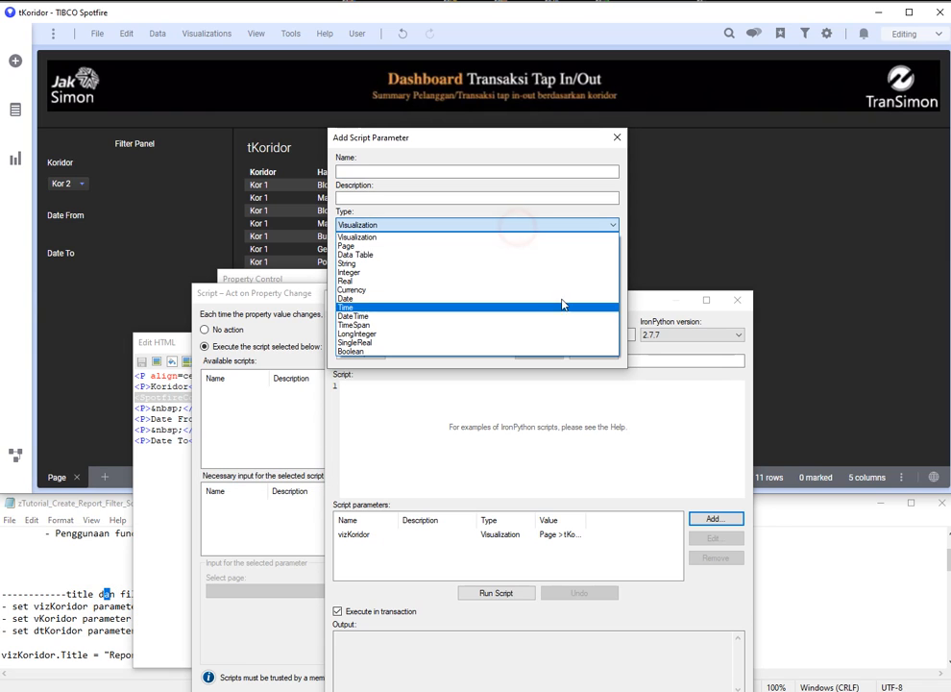
click(430, 266)
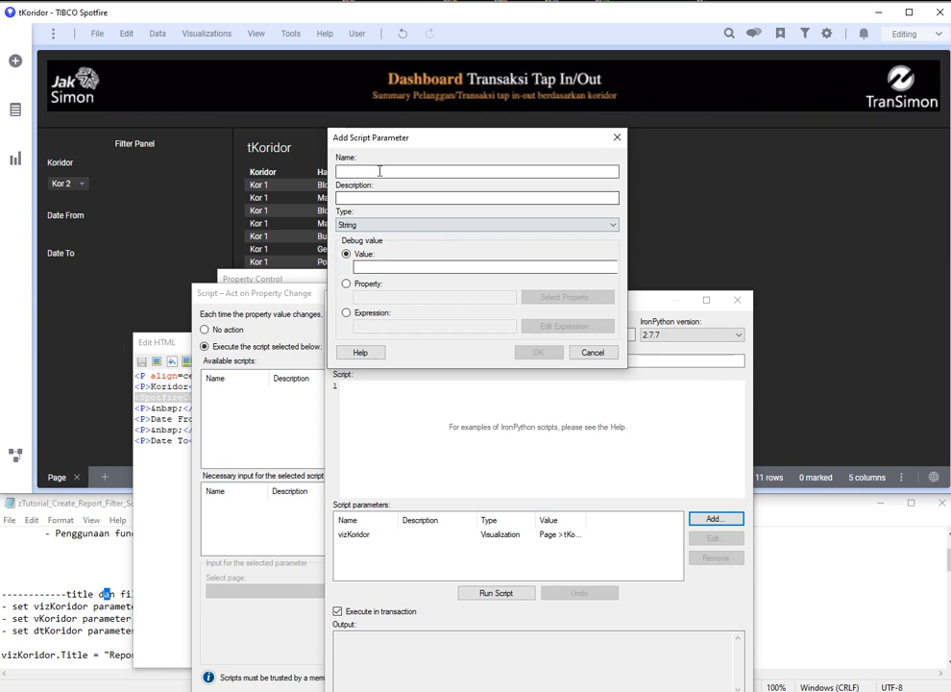
click(471, 171)
text(vKoridor)
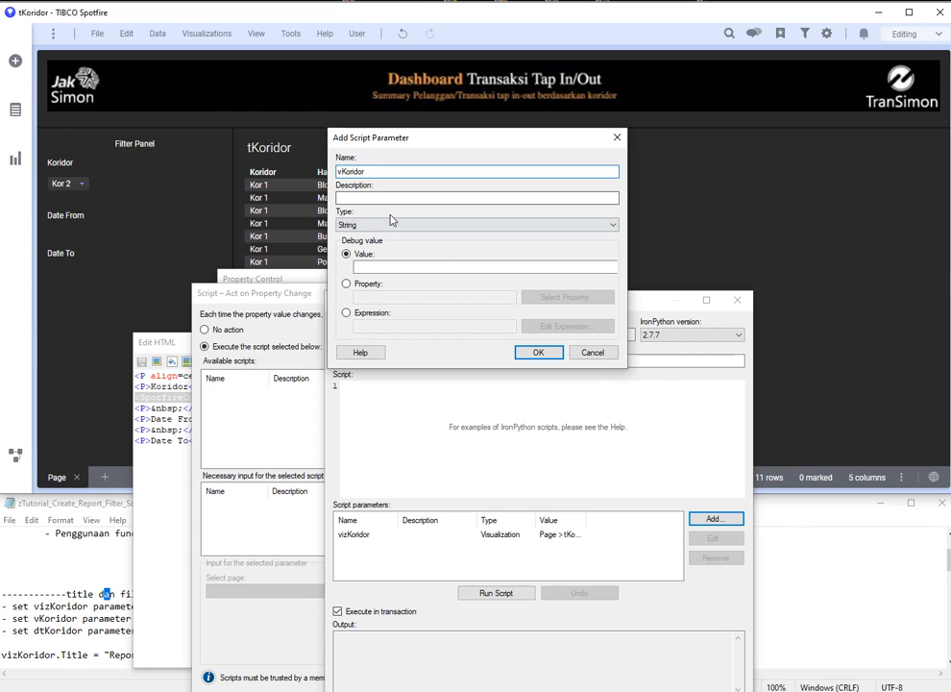
Step: Take the vKoridor parameter's value from the pKoridor document property and add the parameter to the script
click(368, 286)
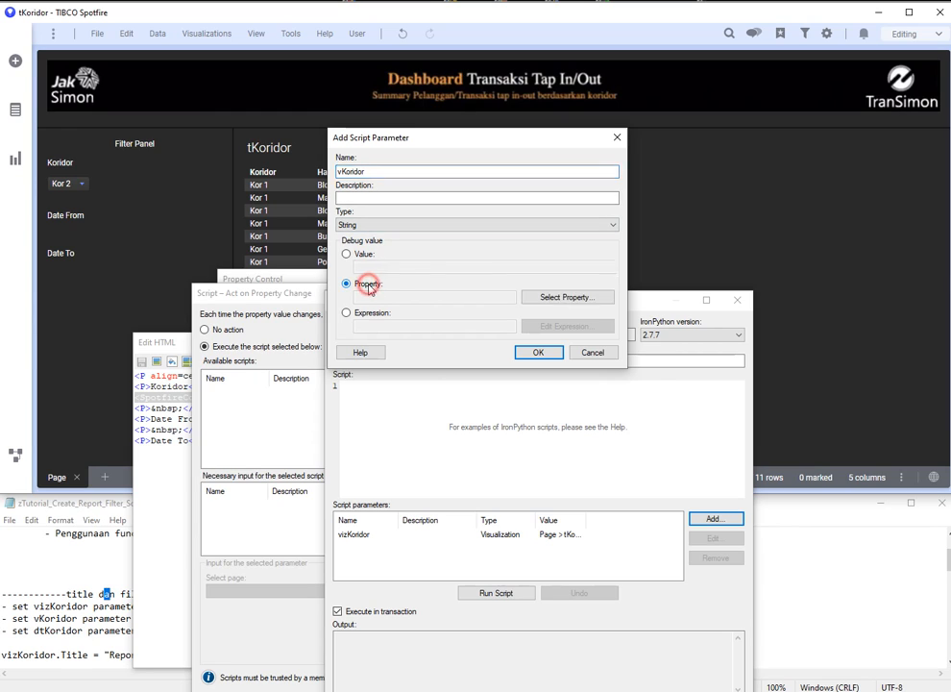
click(550, 297)
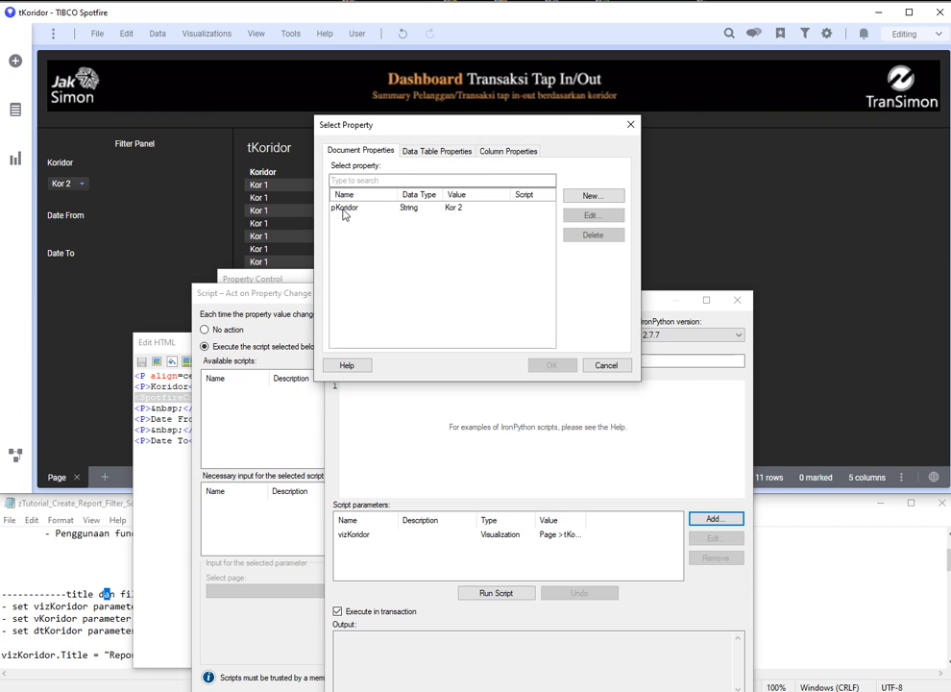
click(344, 209)
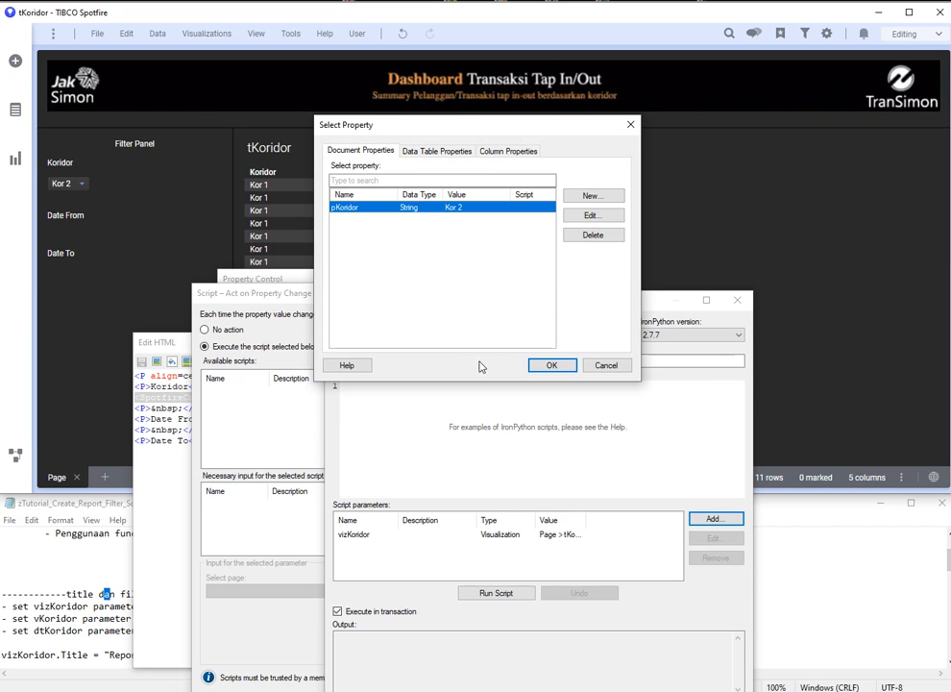
click(554, 366)
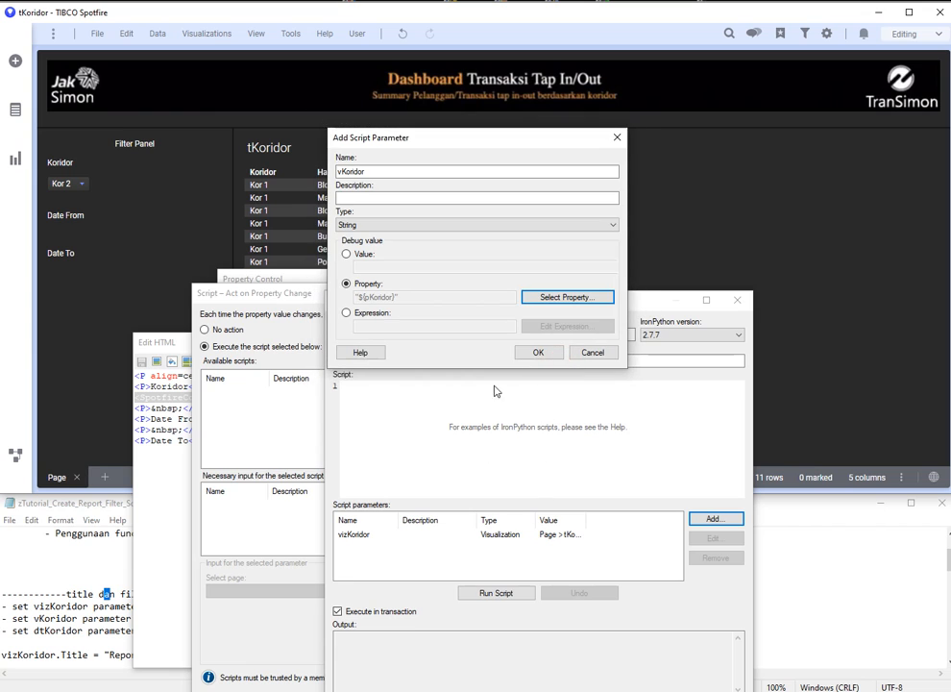
click(536, 351)
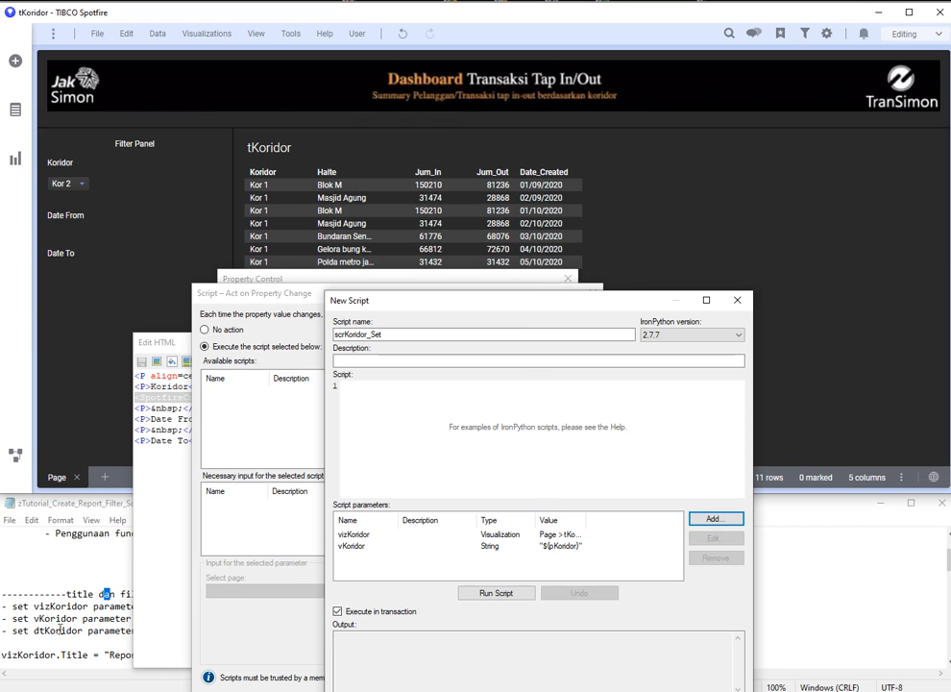
Step: Add a Data Table script parameter named dtKoridor that uses the tKoridor table
click(729, 520)
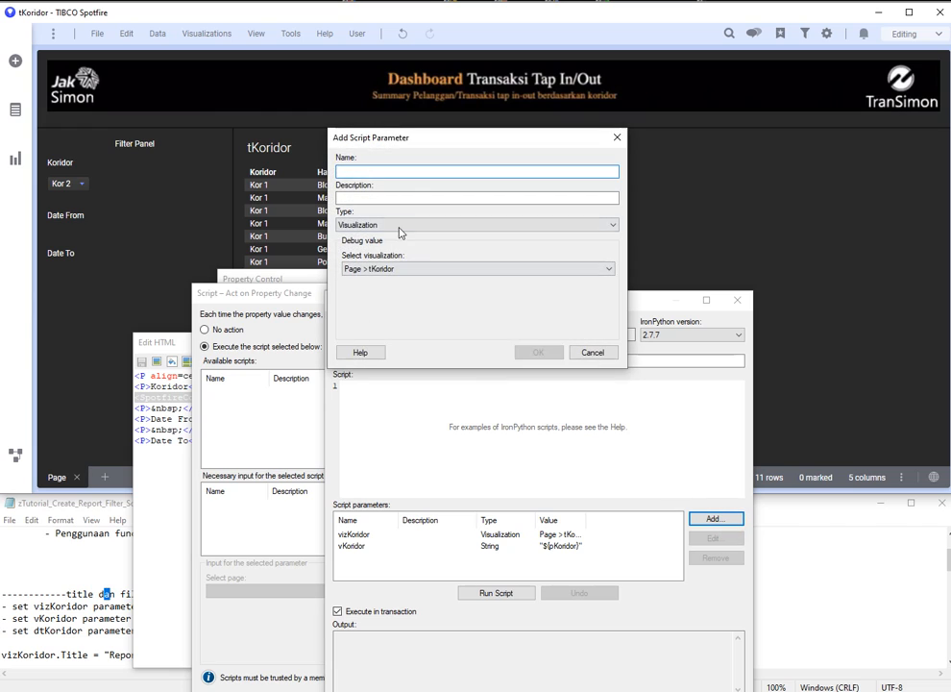
text(dtKoridor)
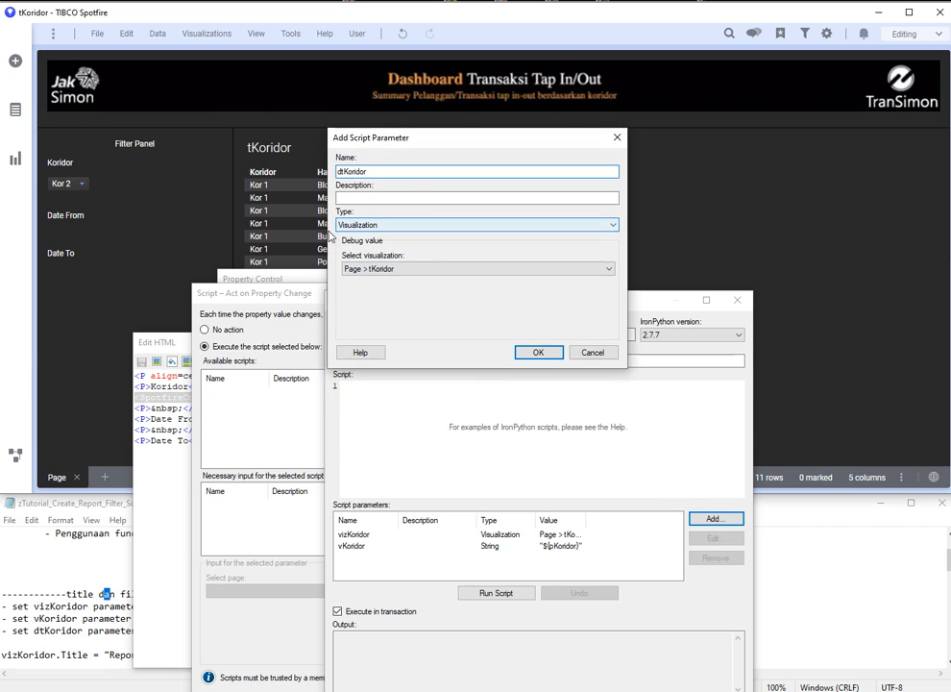
click(358, 225)
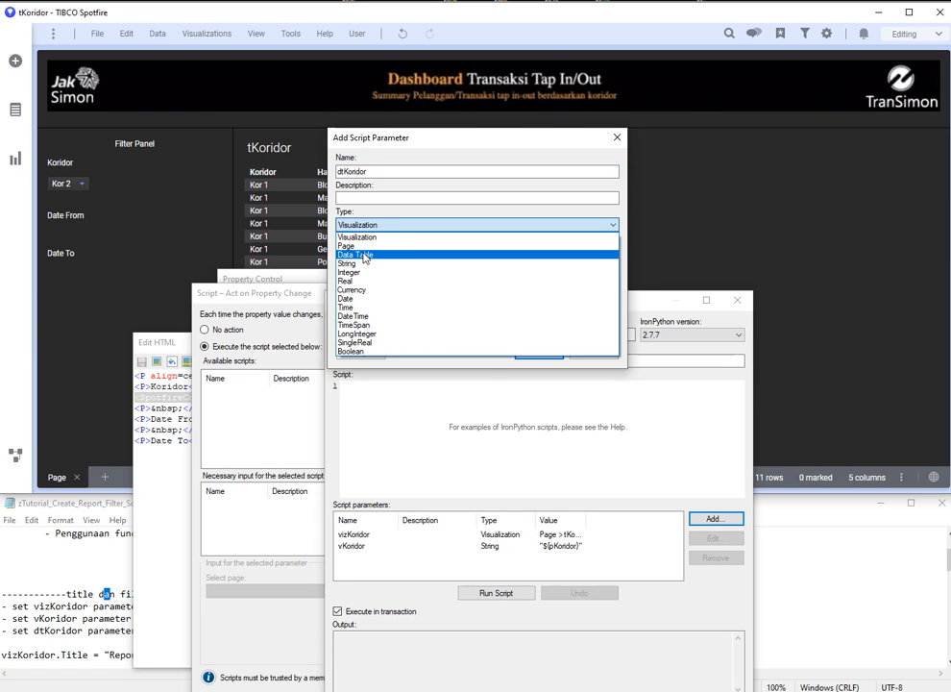
click(364, 254)
click(539, 351)
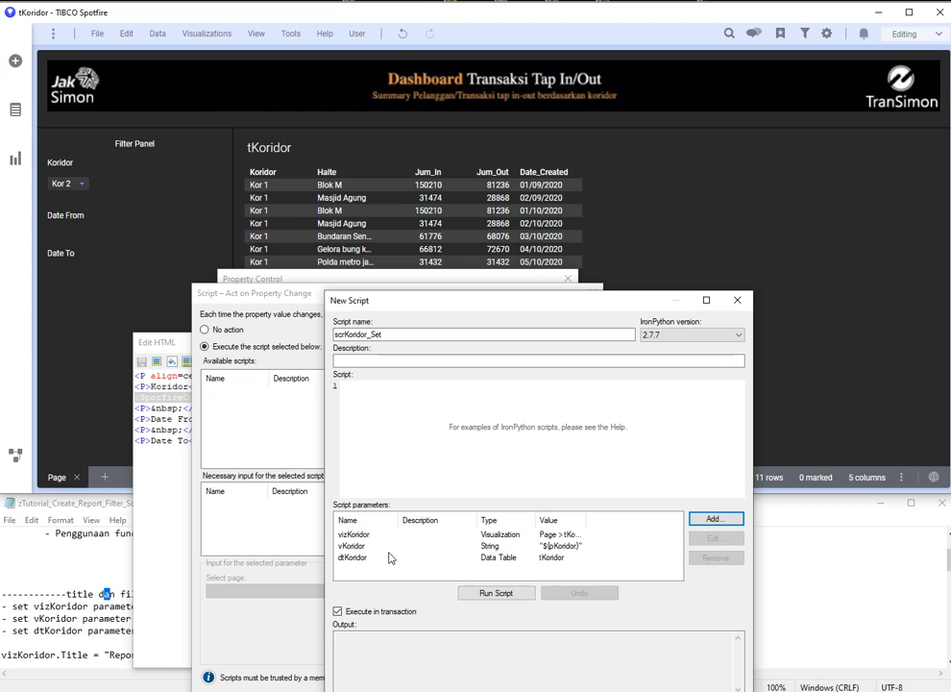
Step: Copy the line vizKoridor.Title = "Report Filtered By " + vKoridor from the notes into the script body
click(76, 625)
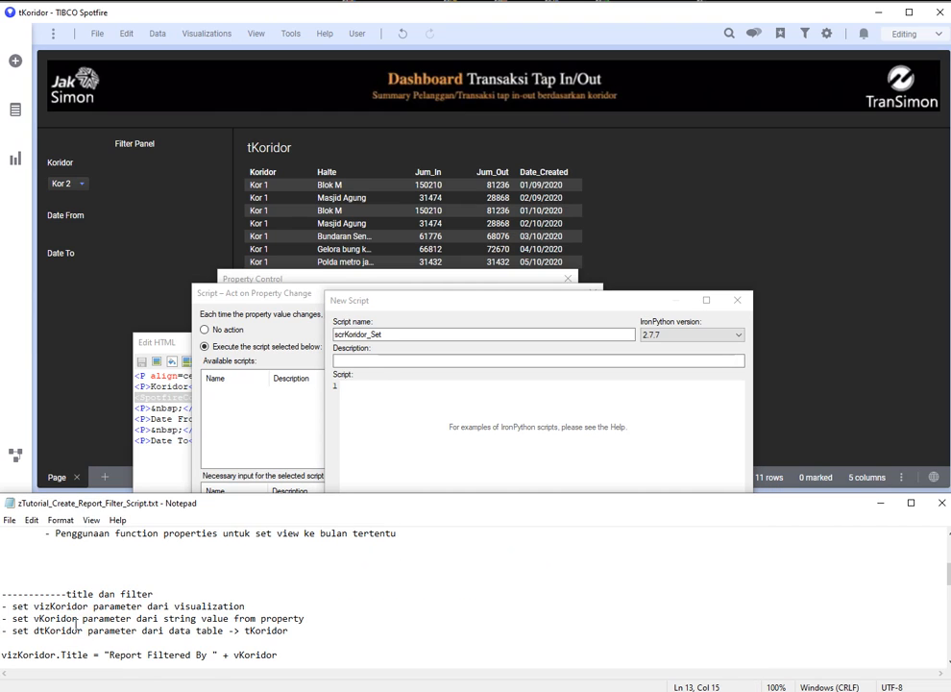
scroll(77, 624, down, 2)
click(132, 570)
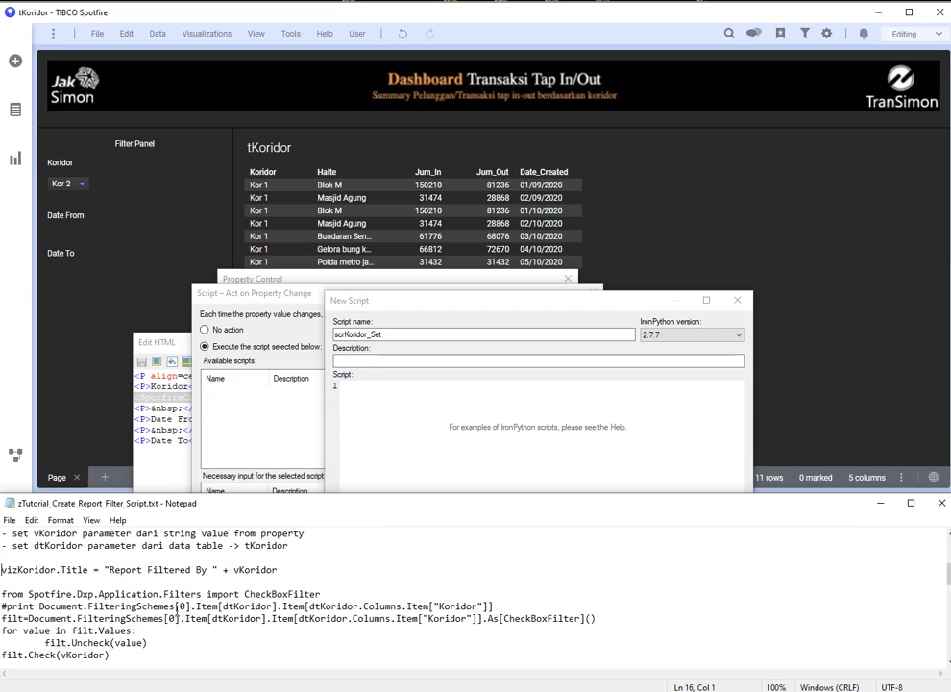
key(shift+End)
key(ctrl+c)
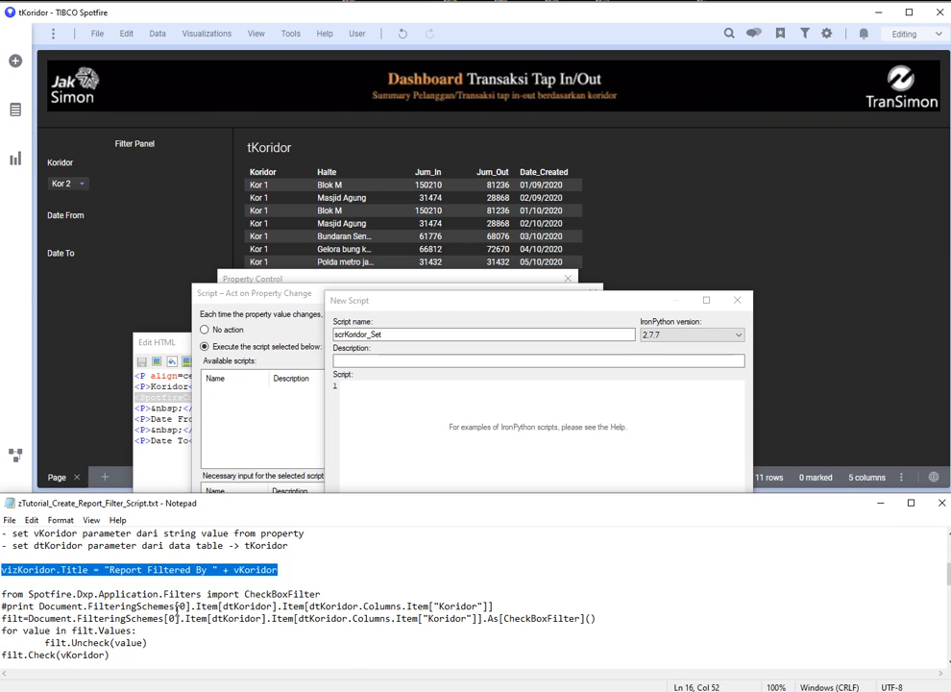
click(422, 431)
key(ctrl+v)
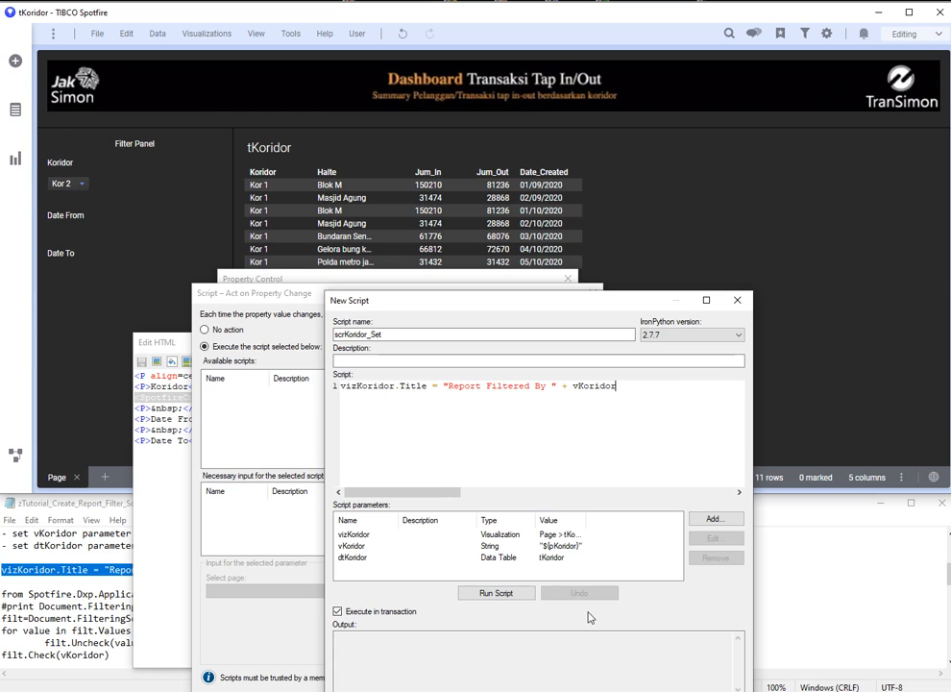
Step: Run scrKoridor_Set to test its title line on the table visualization, keeping the table title in view
click(495, 593)
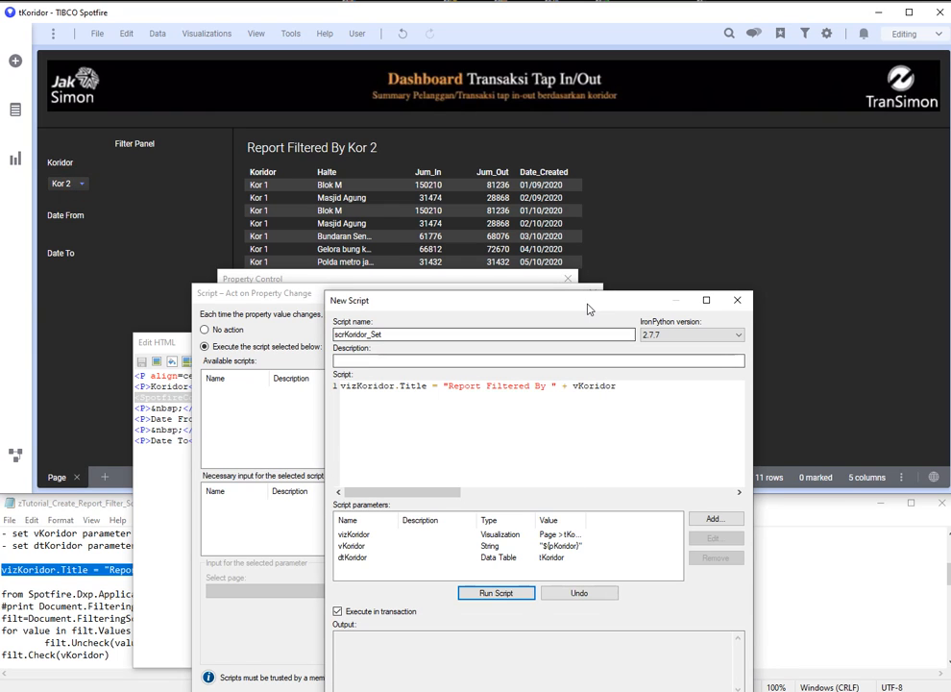
drag(587, 309, 696, 278)
click(604, 561)
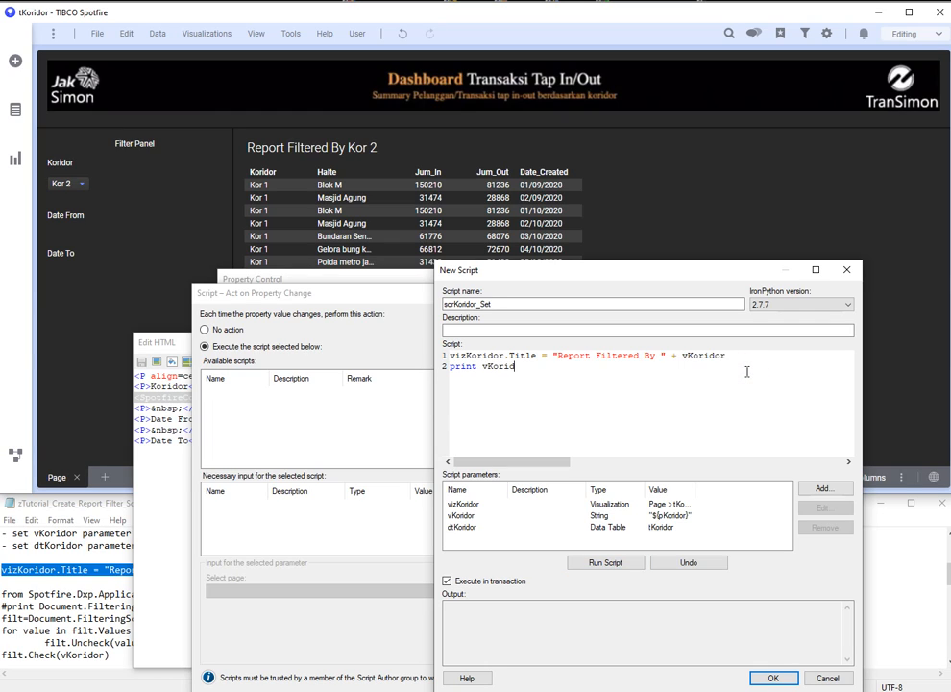
Step: Run the script with the print vKoridor line to check the parameter's value, and review the available IronPython versions, keeping 2.7.7
click(605, 563)
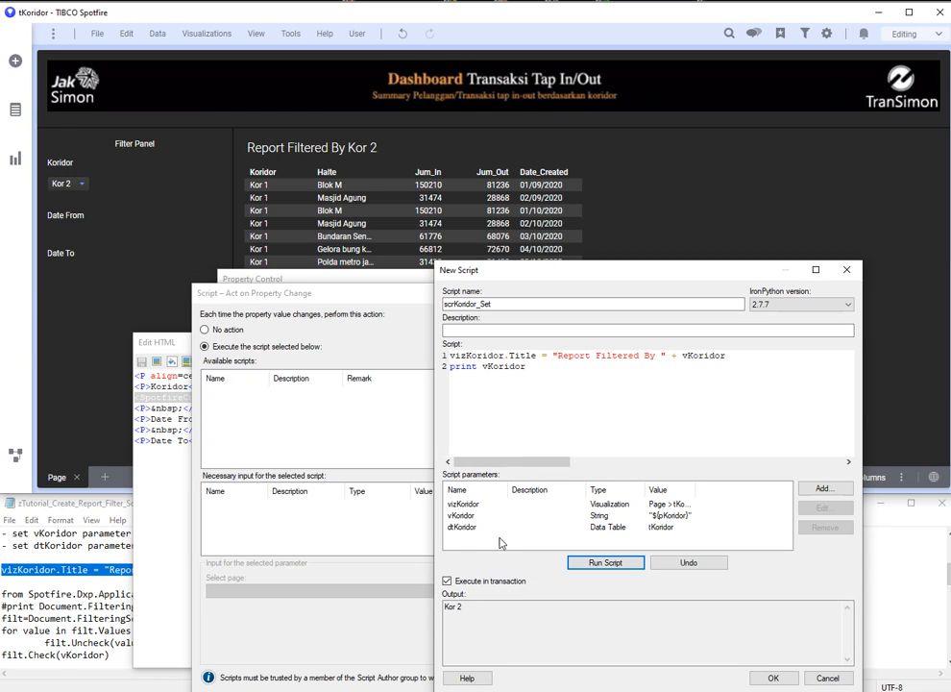
click(652, 365)
key(shift+End)
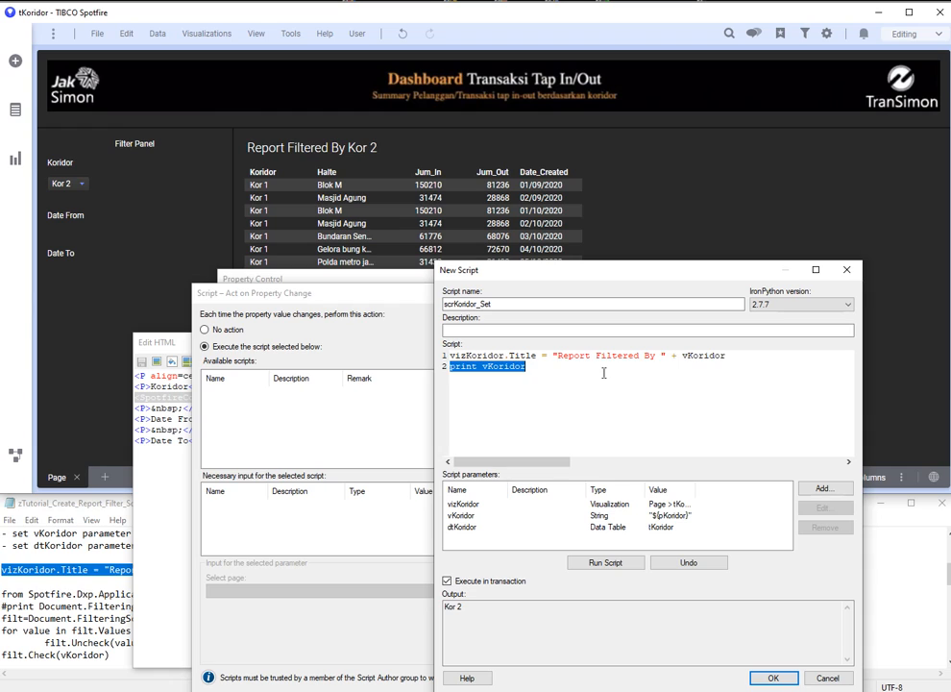
click(794, 306)
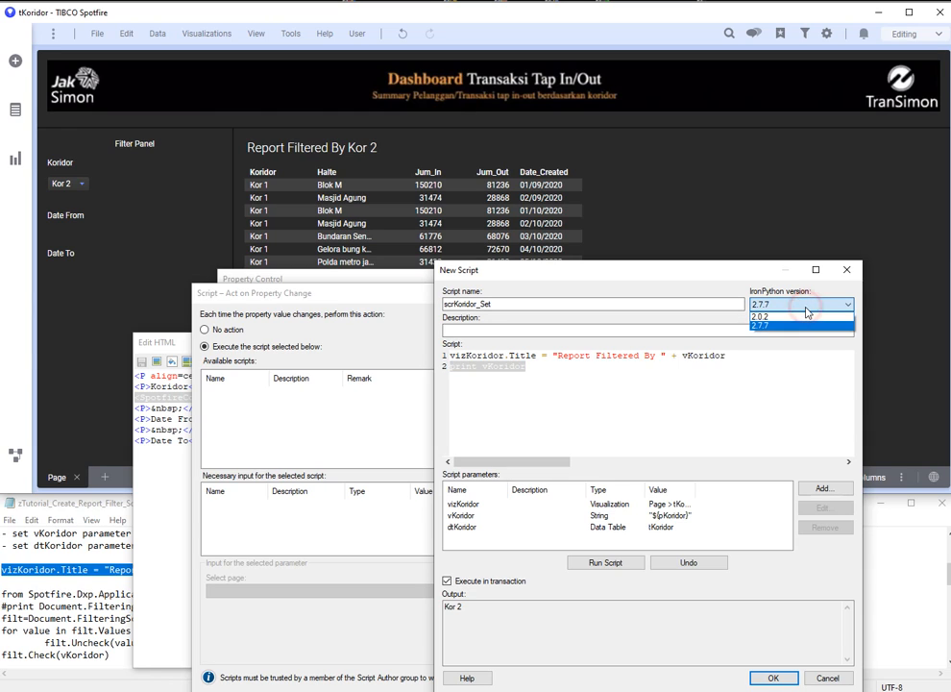
click(805, 325)
click(561, 407)
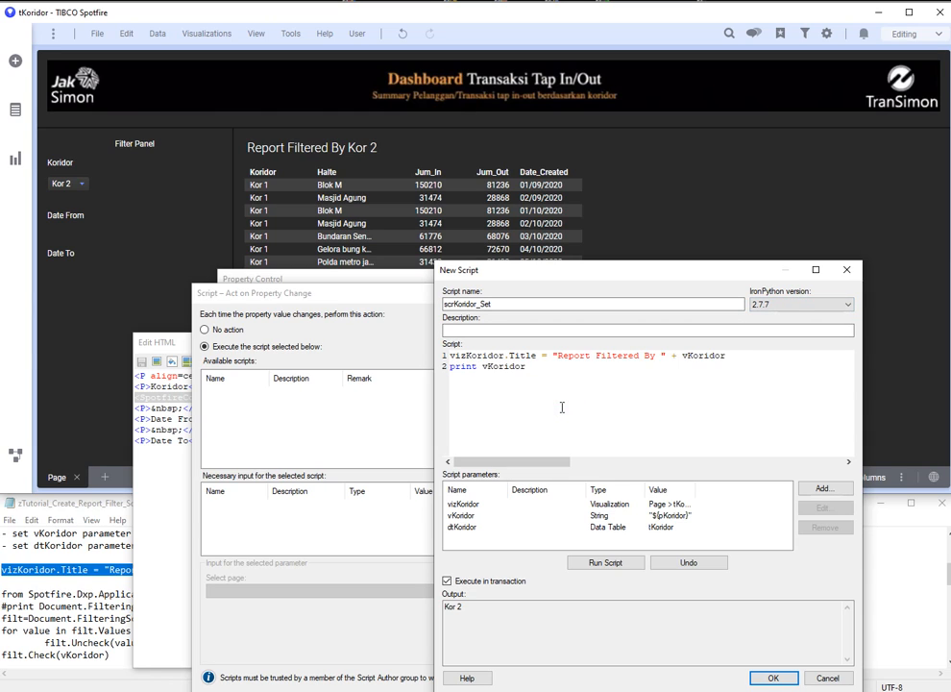
Step: Remove the print vKoridor line from the script and save scrKoridor_Set
key(Delete)
key(End)
key(shift+Home)
key(BackSpace)
click(774, 677)
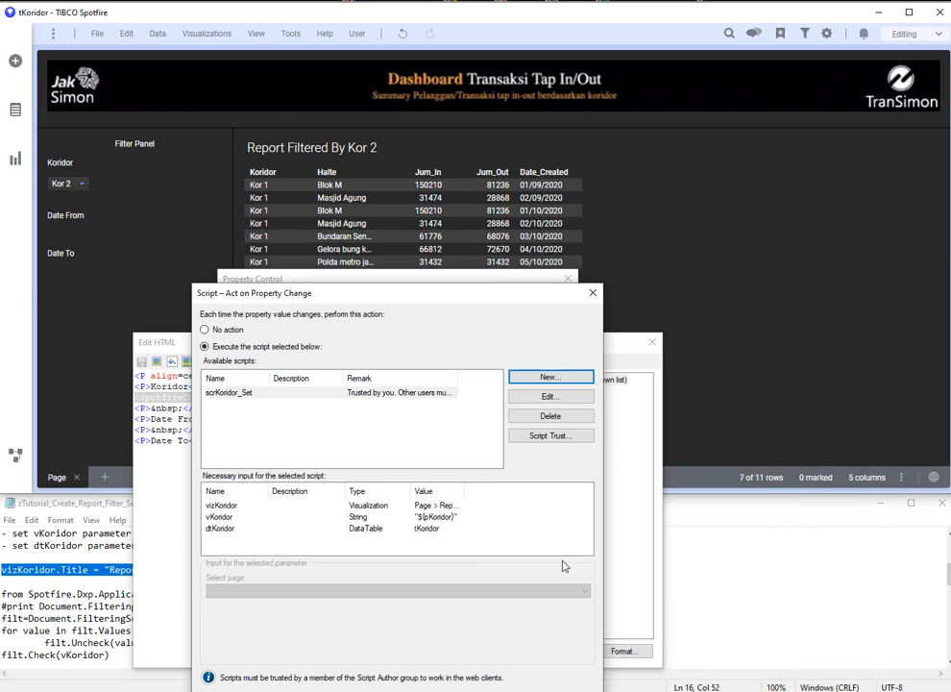
Step: Assign scrKoridor_Set to run when pKoridor changes and accept the property control settings
drag(486, 293, 556, 265)
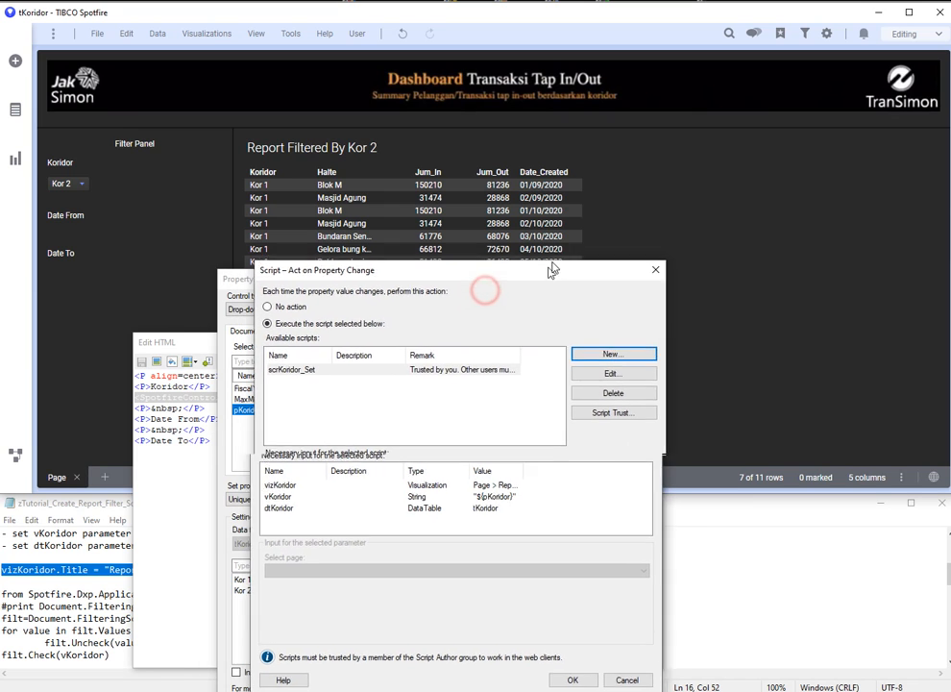
click(584, 672)
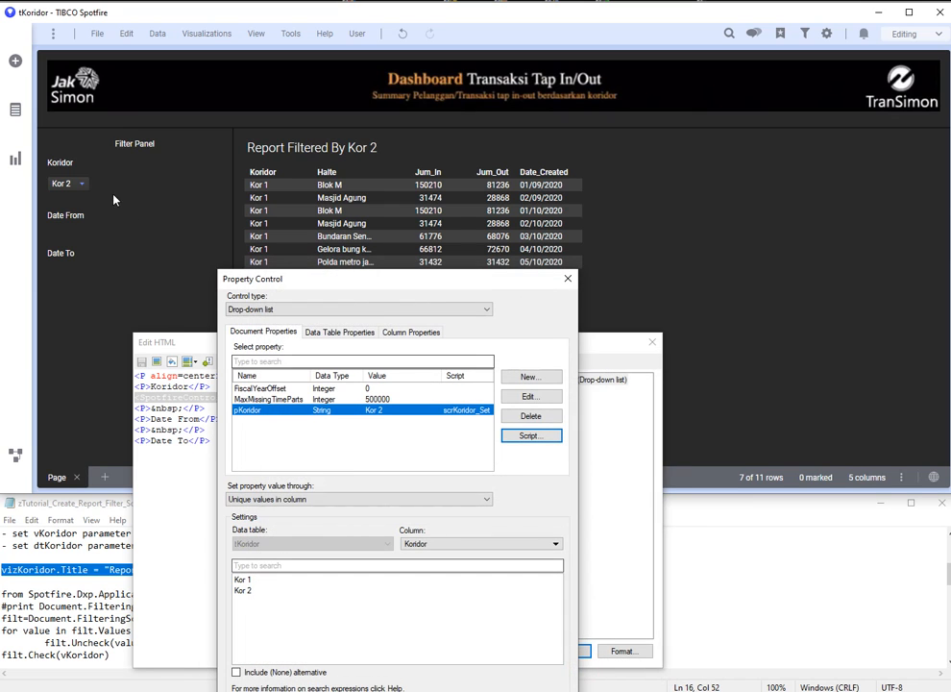
click(68, 183)
drag(468, 285, 820, 219)
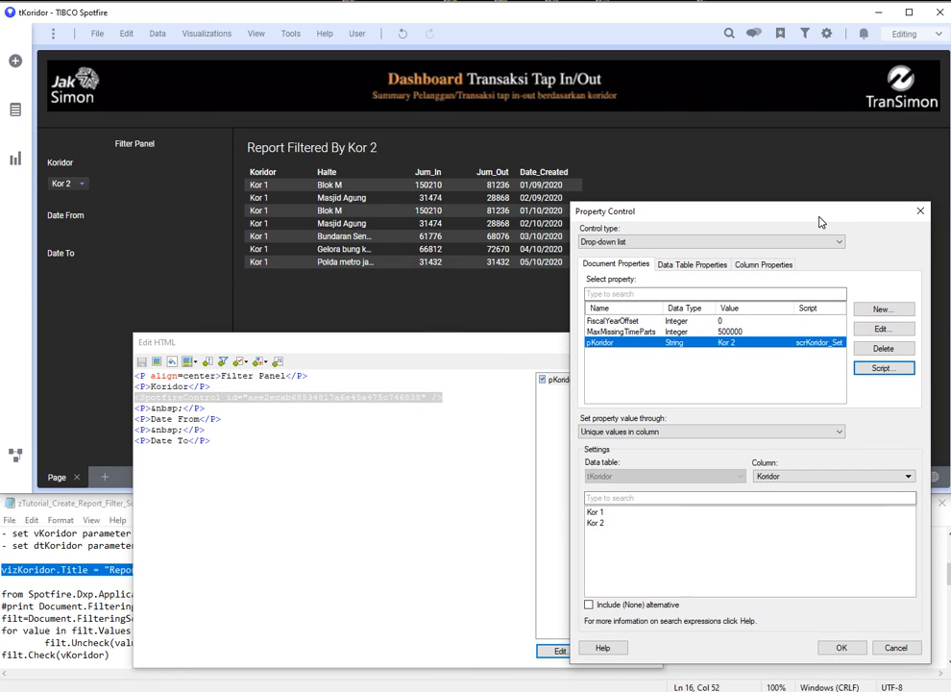
click(839, 645)
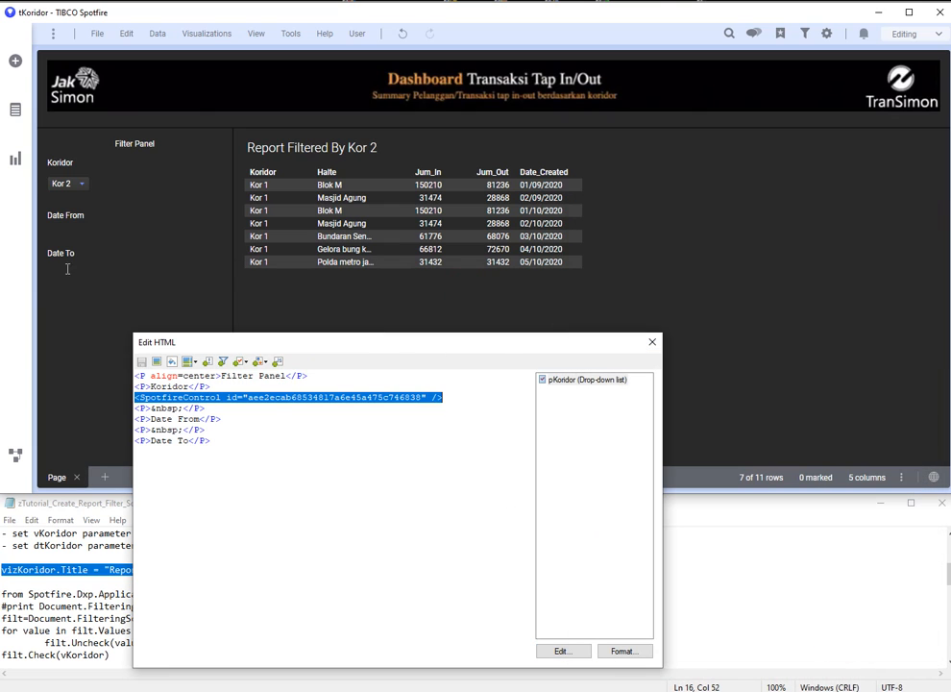
Step: Test the script by switching the Koridor filter to Kor 1 and back to Kor 2, checking the table title
click(72, 184)
click(66, 200)
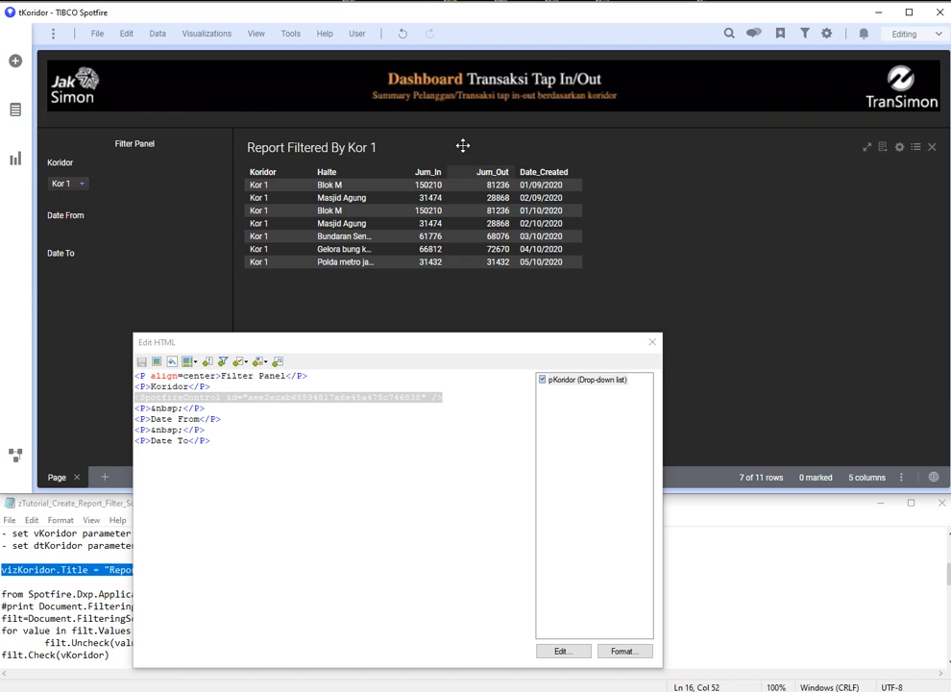
click(71, 184)
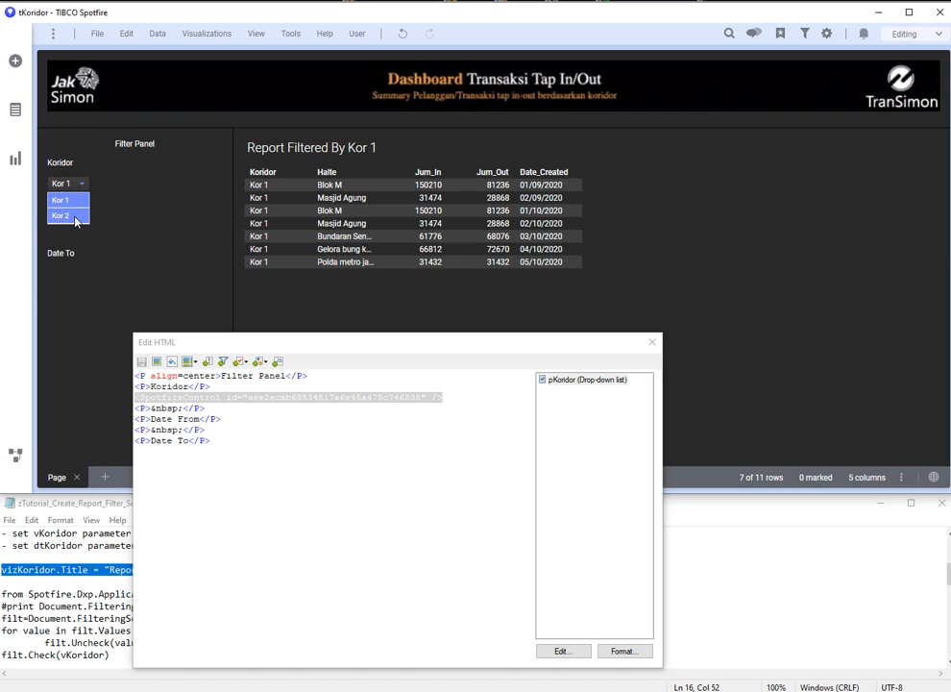
click(61, 213)
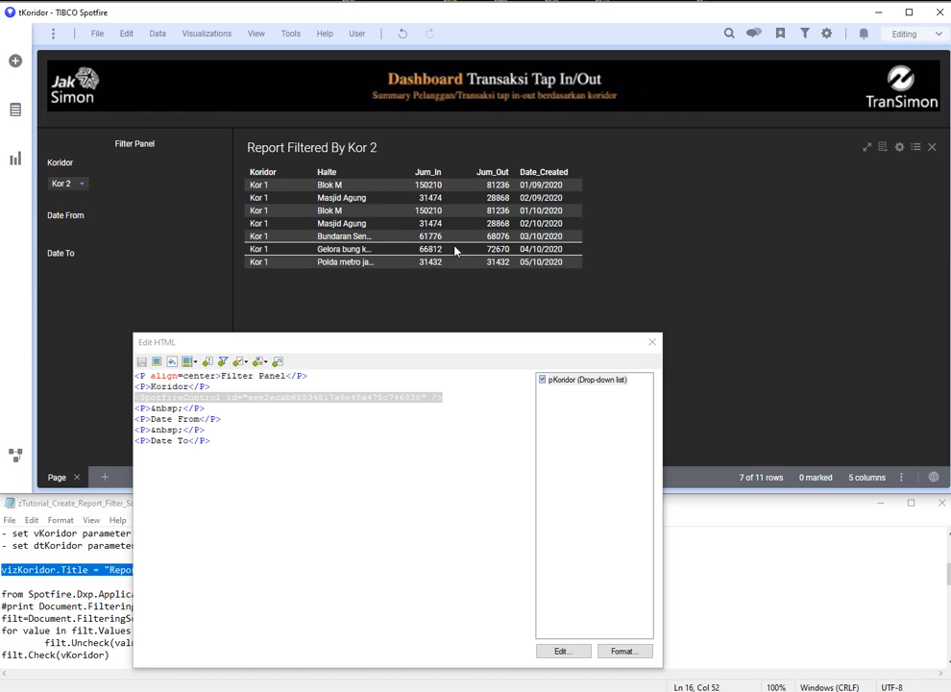
Step: Reopen scrKoridor_Set for editing from the pKoridor control and place the script editor clear of the notes and table title
click(586, 380)
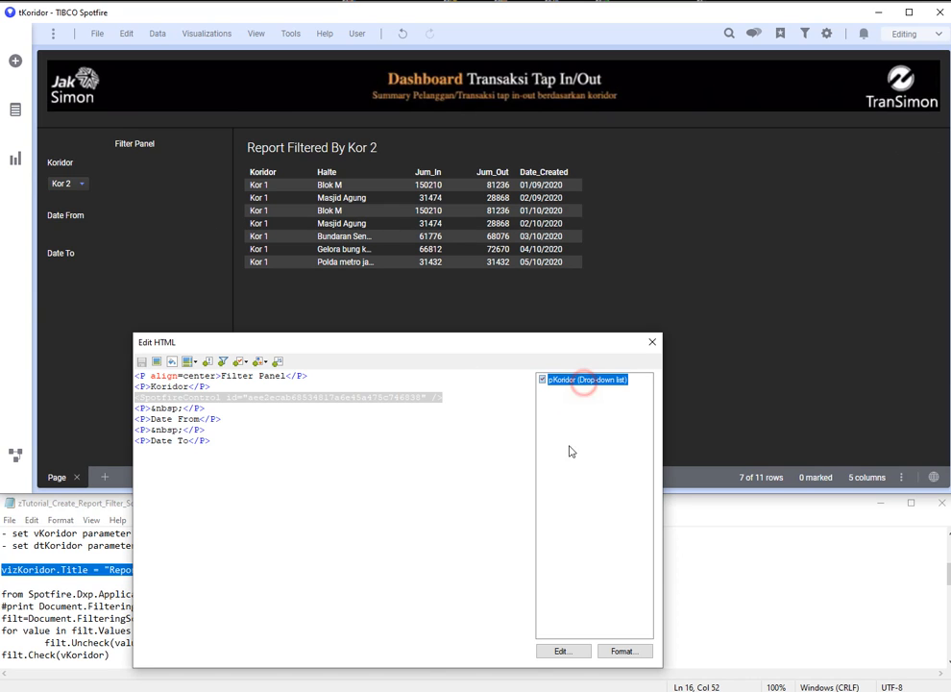
click(564, 653)
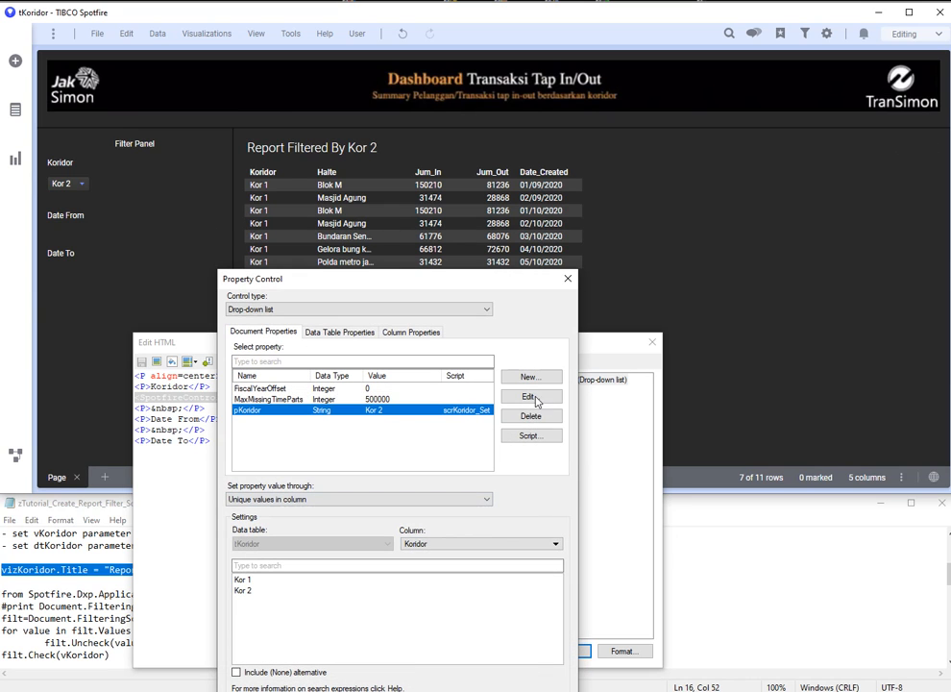
click(529, 435)
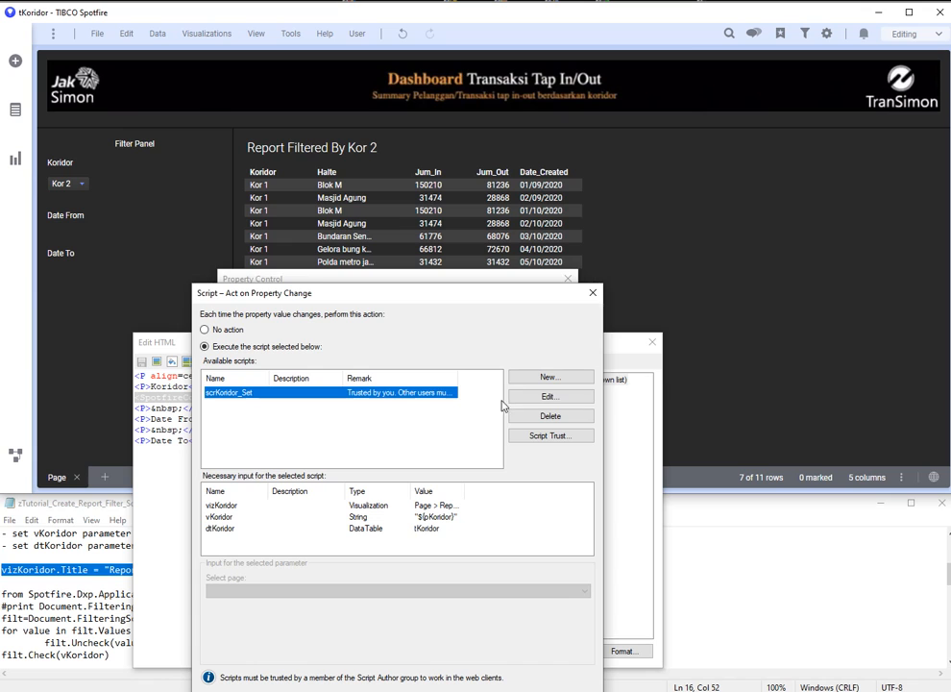
click(544, 395)
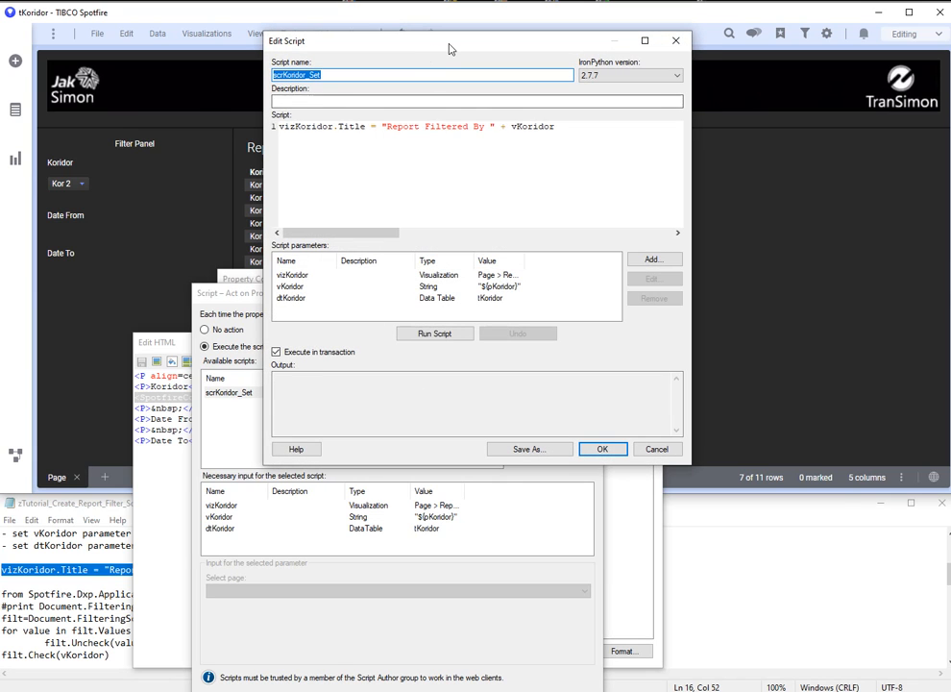
drag(451, 47, 633, 259)
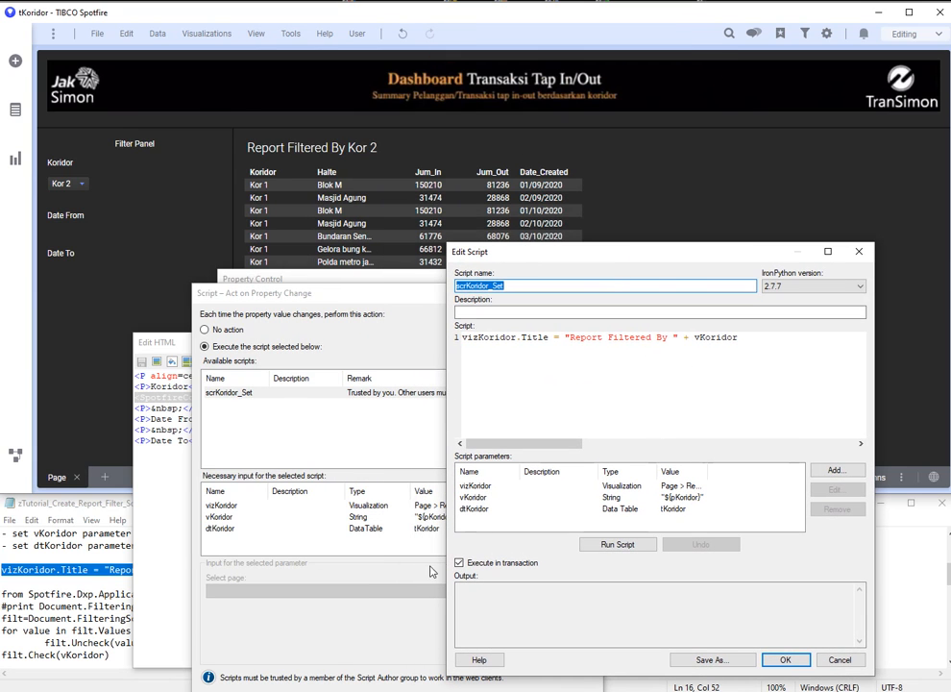
Step: Examine the filter code in the notes line by line, from the CheckBoxFilter import to filt.Check(vKoridor)
click(88, 619)
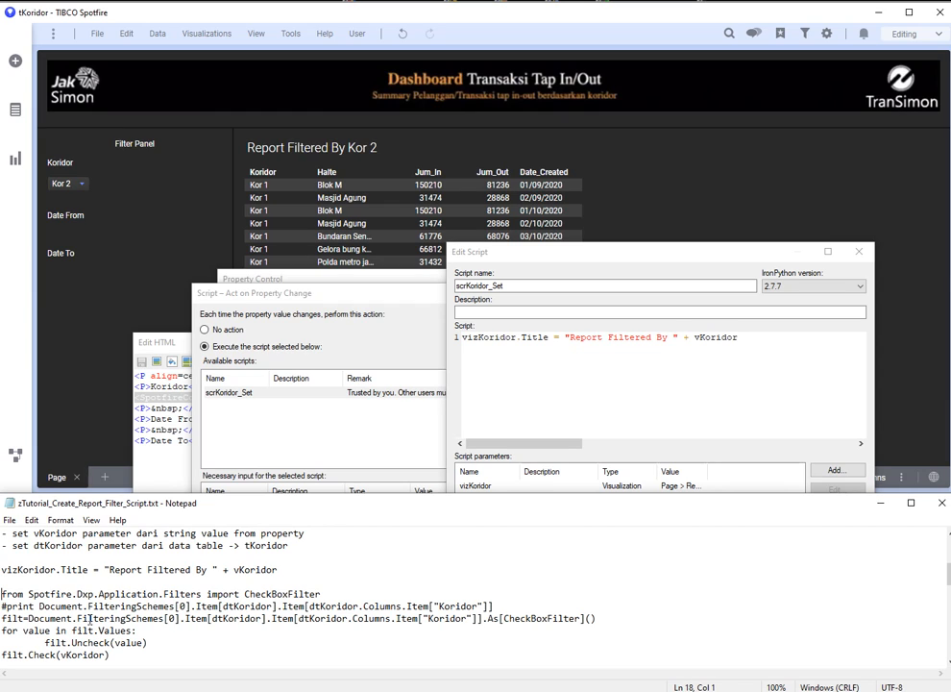
key(shift+Down)
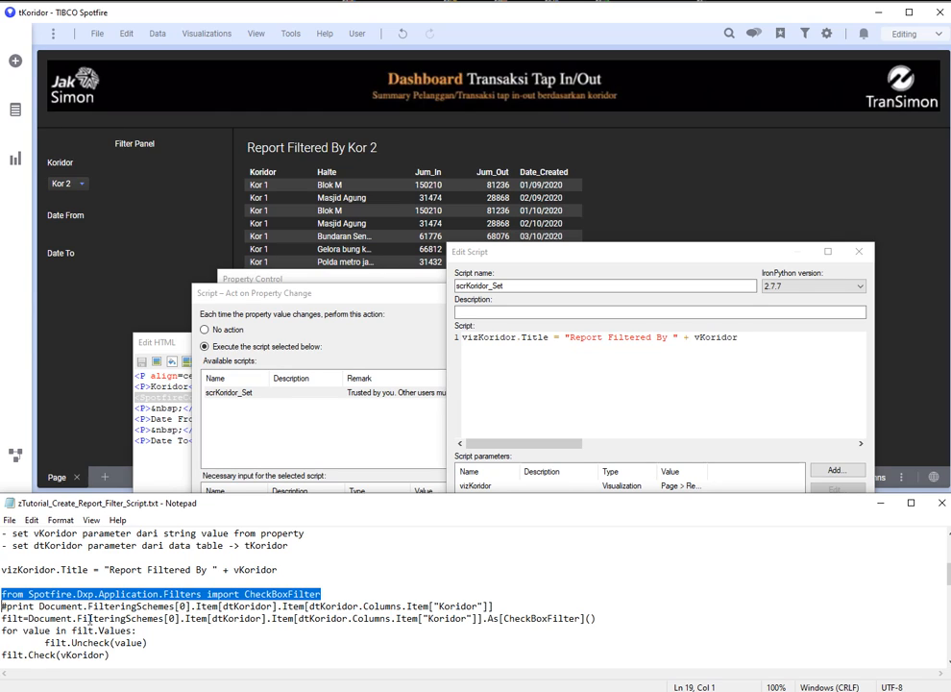
key(shift+End)
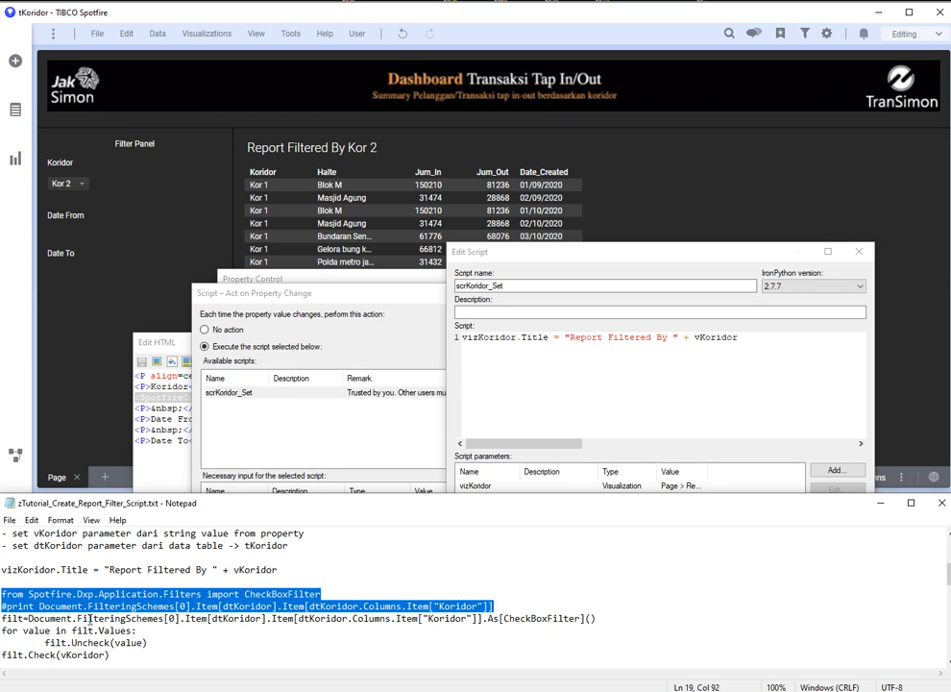
key(Down)
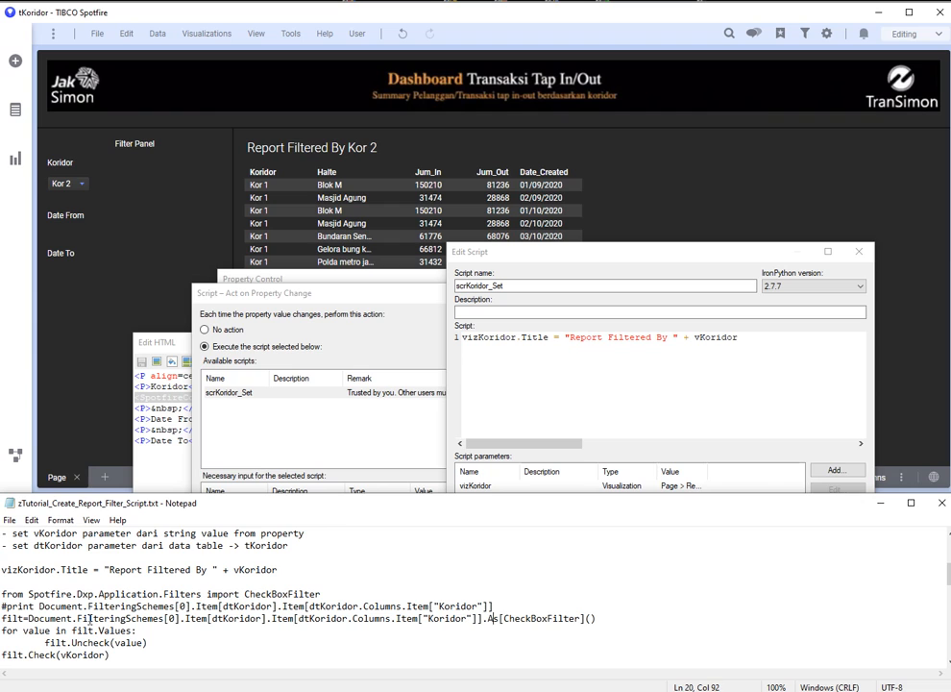
key(Home)
key(shift+End)
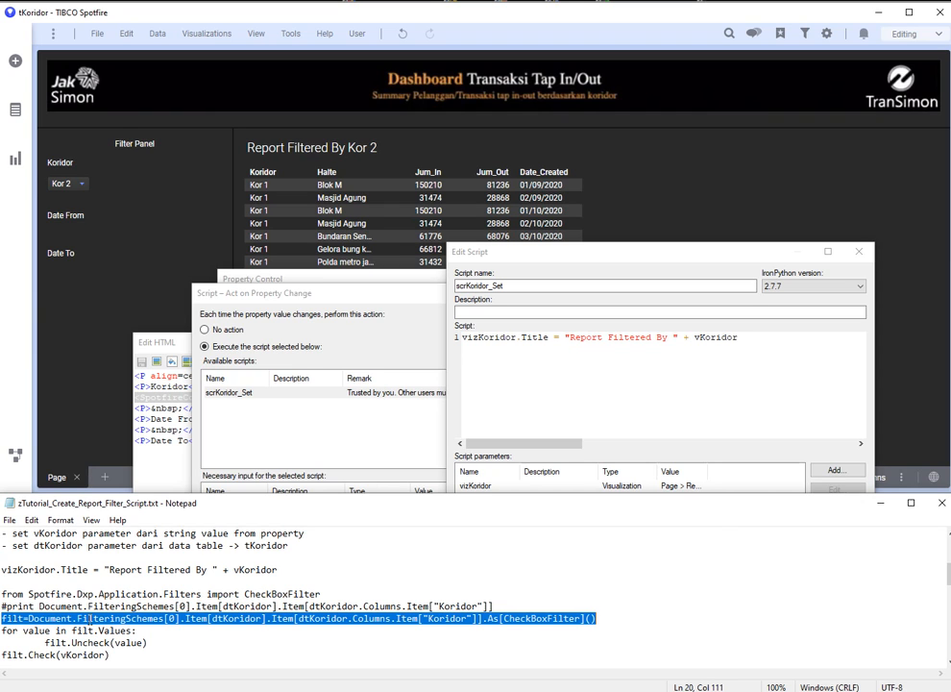
key(Home)
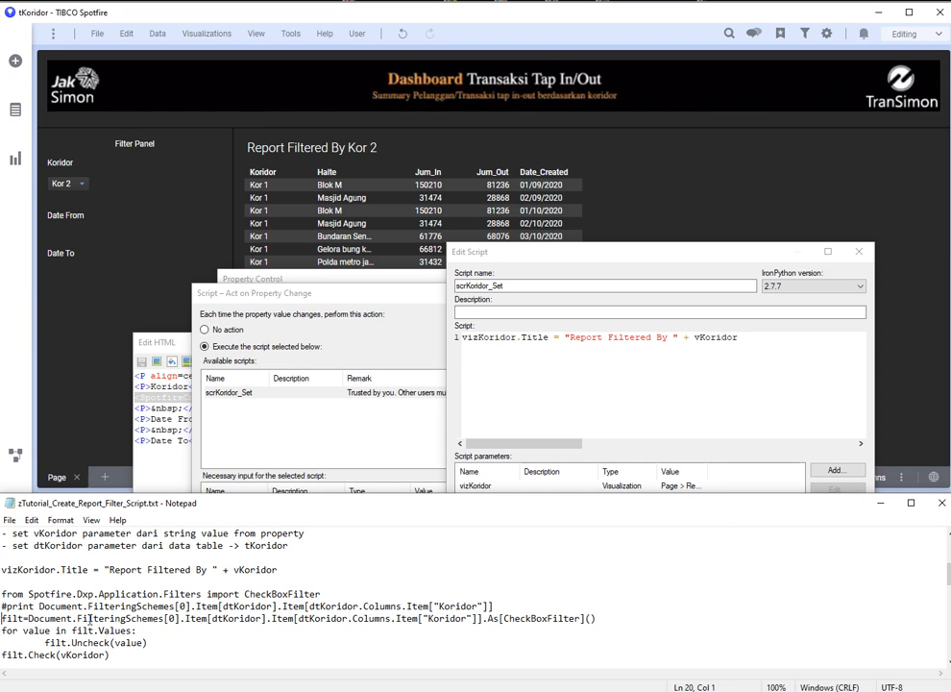
key(shift+End)
key(Down)
key(Home)
key(shift+Down)
key(shift+End)
key(Down)
key(Home)
key(shift+End)
key(Up)
key(Home)
key(shift+End)
key(Home)
key(shift+End)
key(Home)
Step: Copy the CheckBoxFilter import line and the commented print Document.FilteringSchemes line from the notes into the script below the title line
key(Up)
key(Up)
key(Up)
key(Up)
key(Up)
key(shift+Down)
key(shift+End)
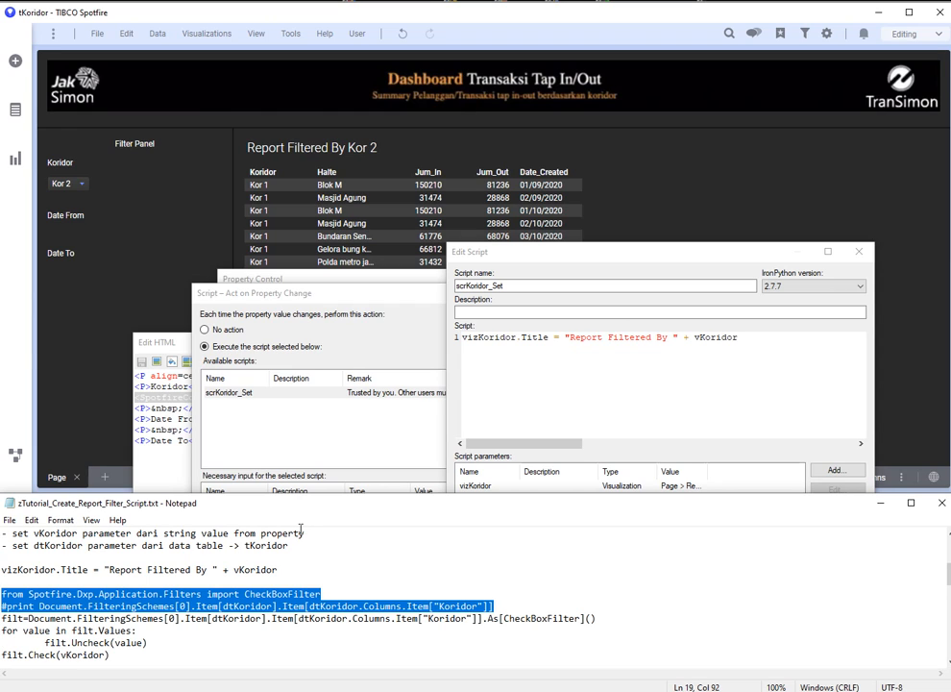
click(586, 375)
key(ctrl+v)
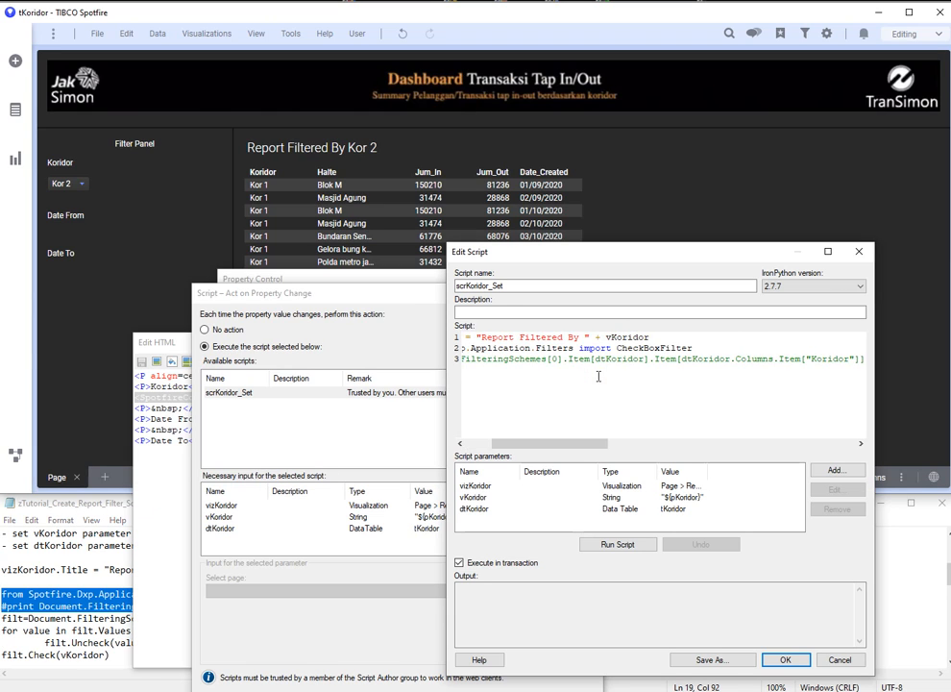
Step: Uncomment the print Document.FilteringSchemes line and run the script, widening the editor to show the full lines
key(Home)
key(Delete)
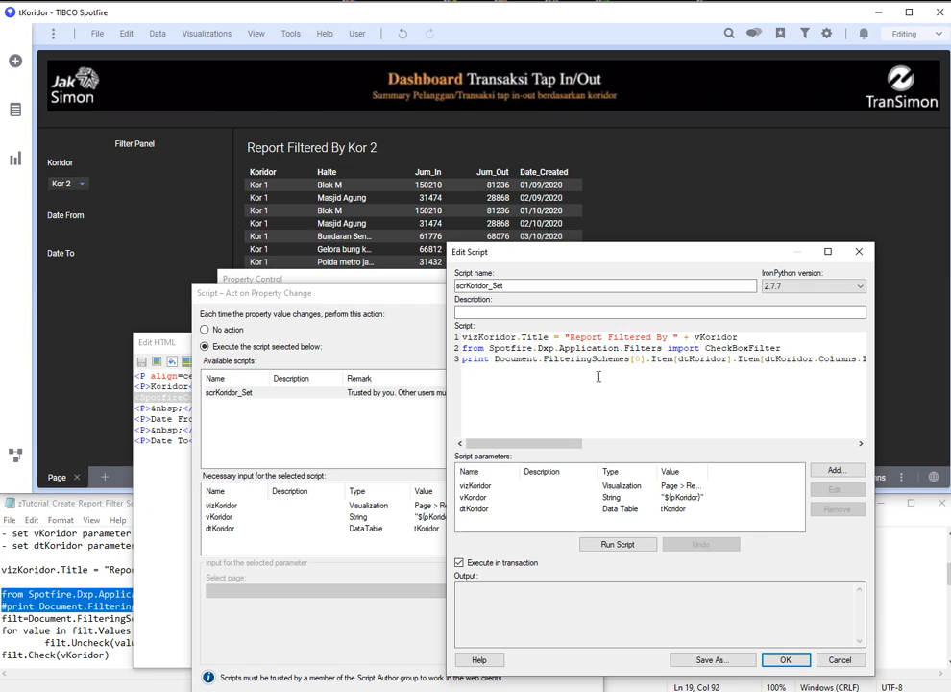
click(612, 543)
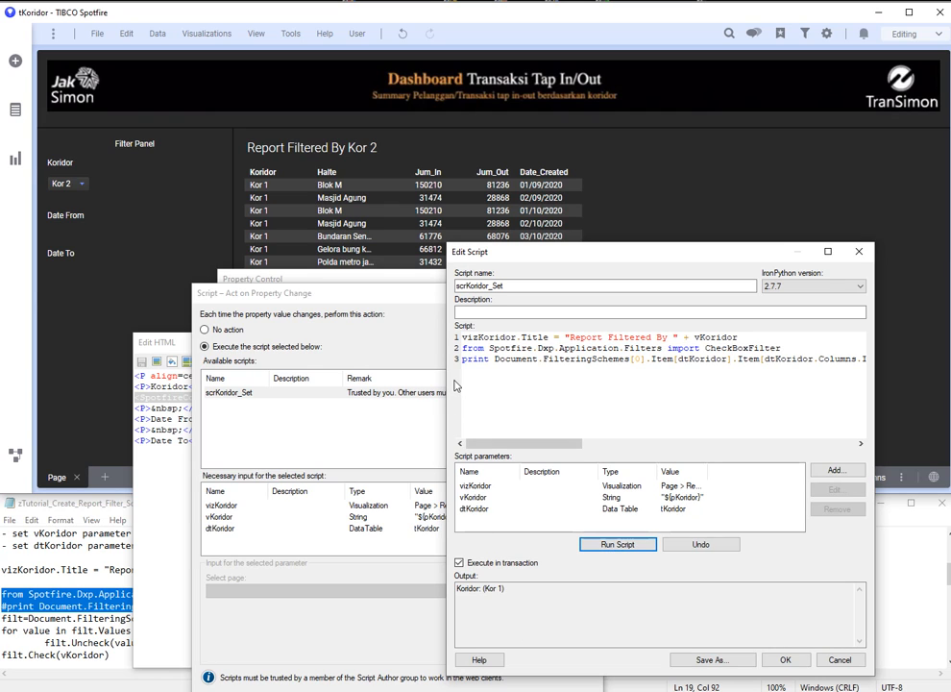
drag(447, 432, 154, 432)
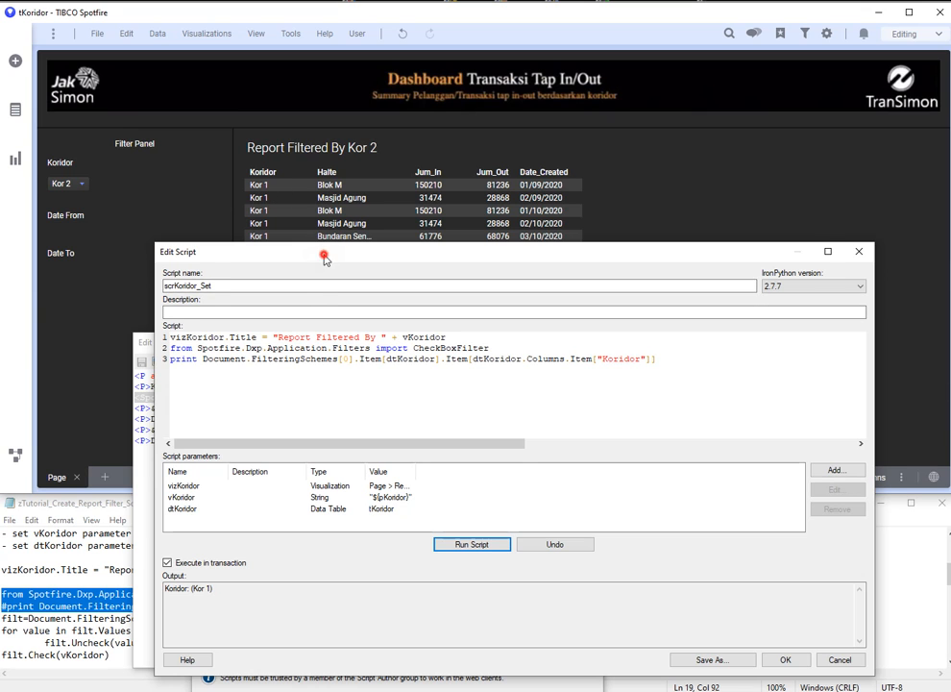
mouse_move(323, 257)
mouse_down()
mouse_move(322, 335)
mouse_move(333, 270)
mouse_up()
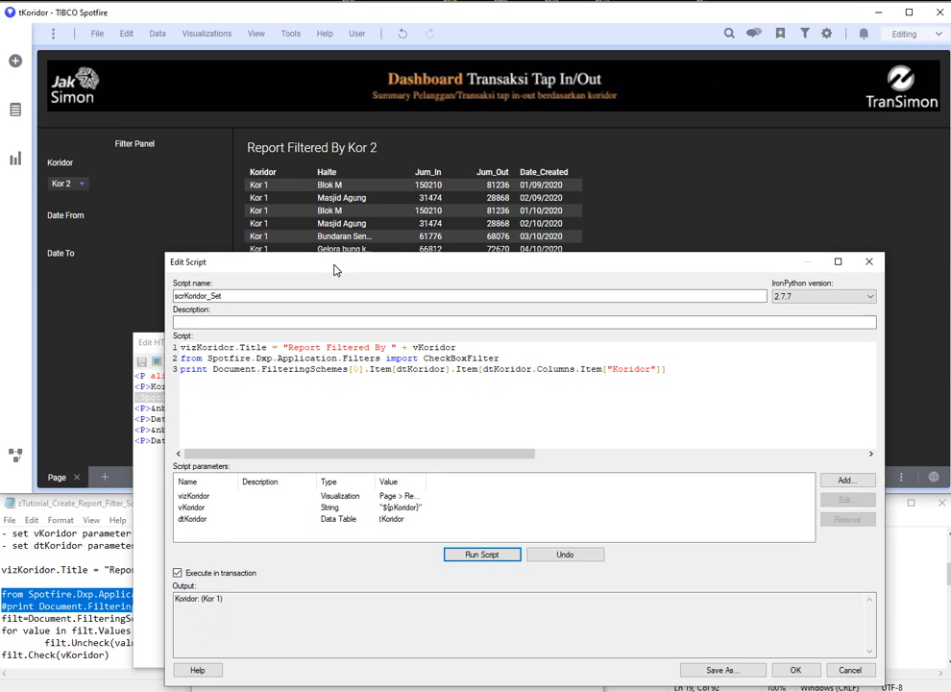
Step: Copy the four filter lines from the notes, from filt=Document.FilteringSchemes[0] through filt.Check(vKoridor)
drag(99, 607, 99, 619)
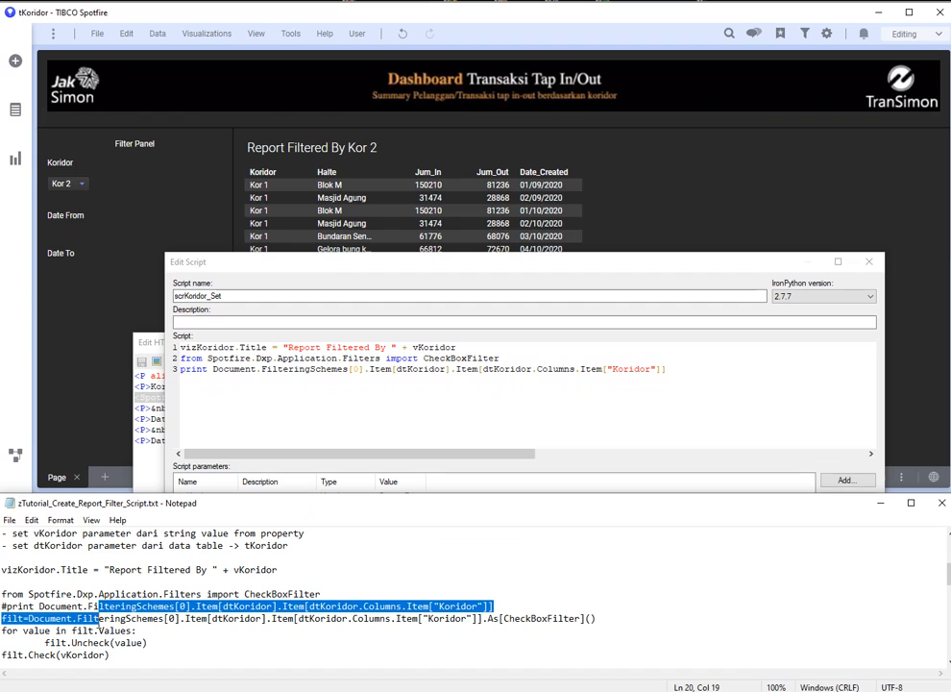
key(Down)
key(Home)
key(shift+Down)
key(shift+Down)
key(shift+Down)
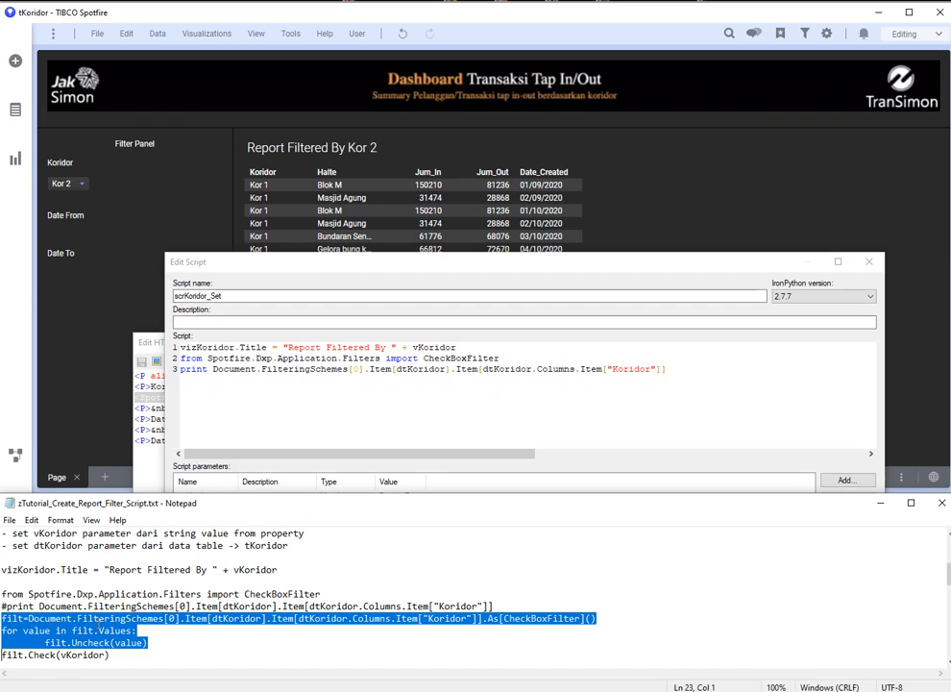
key(shift+End)
key(ctrl+c)
Step: Comment out the print Document.FilteringSchemes line and paste the copied filter code below it, ending with filt.Check(vKoridor)
click(307, 401)
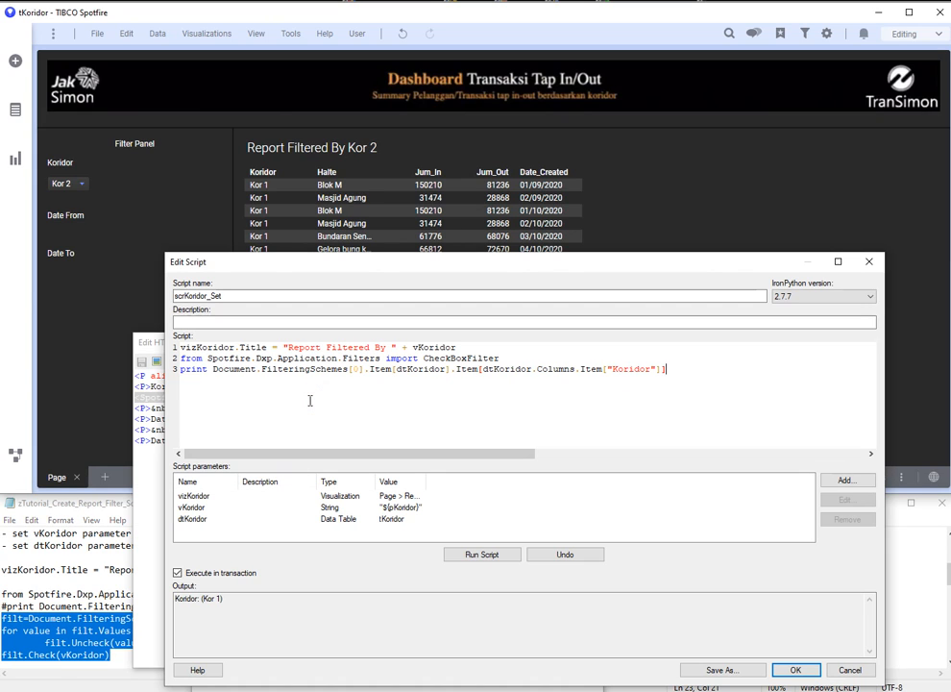
text(#)
key(End)
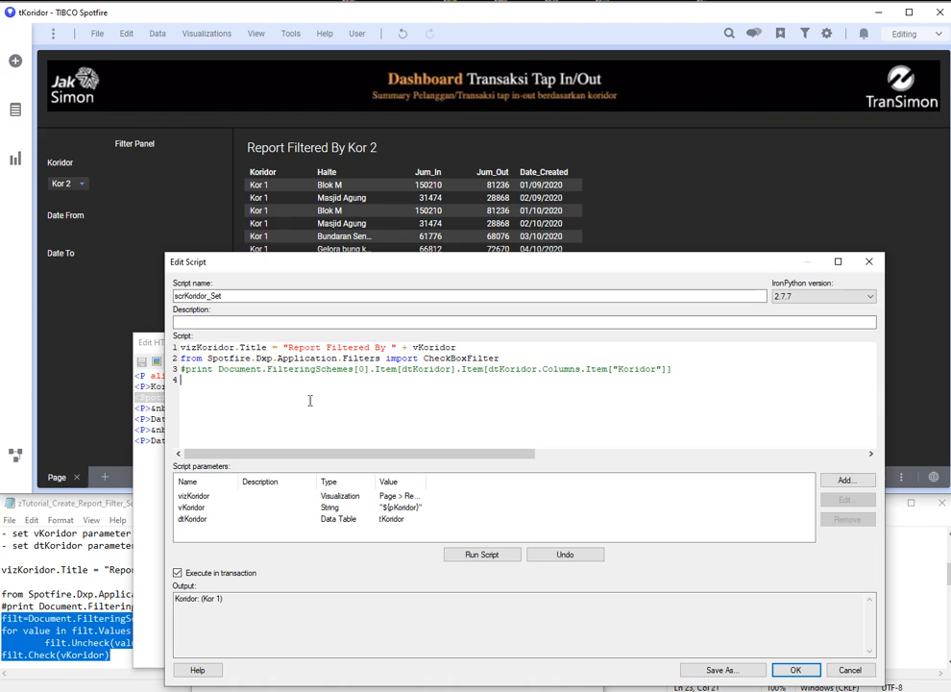
key(ctrl+v)
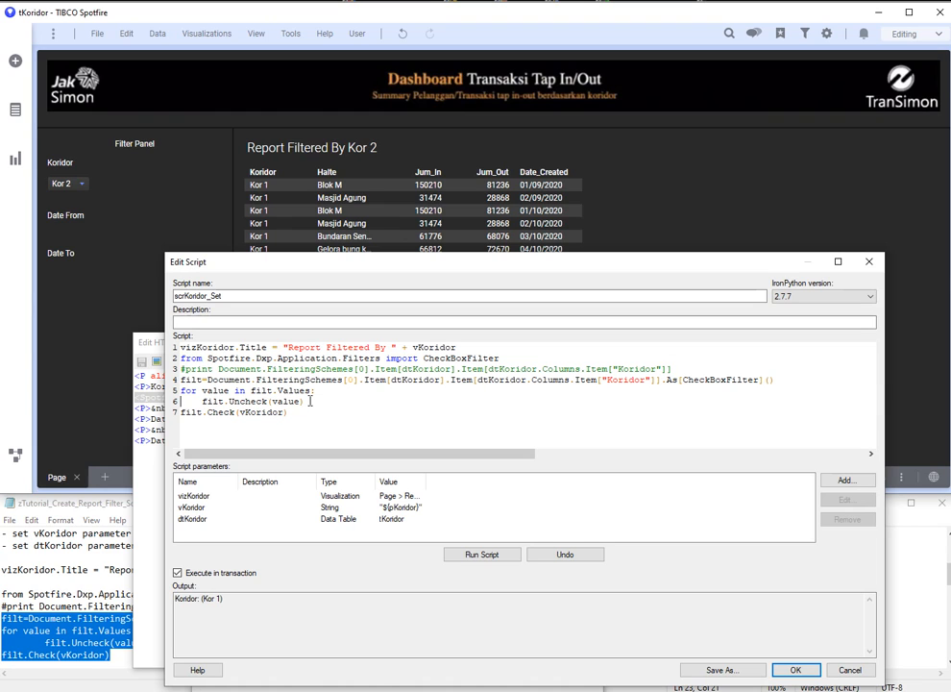
key(ctrl+End)
key(shift+End)
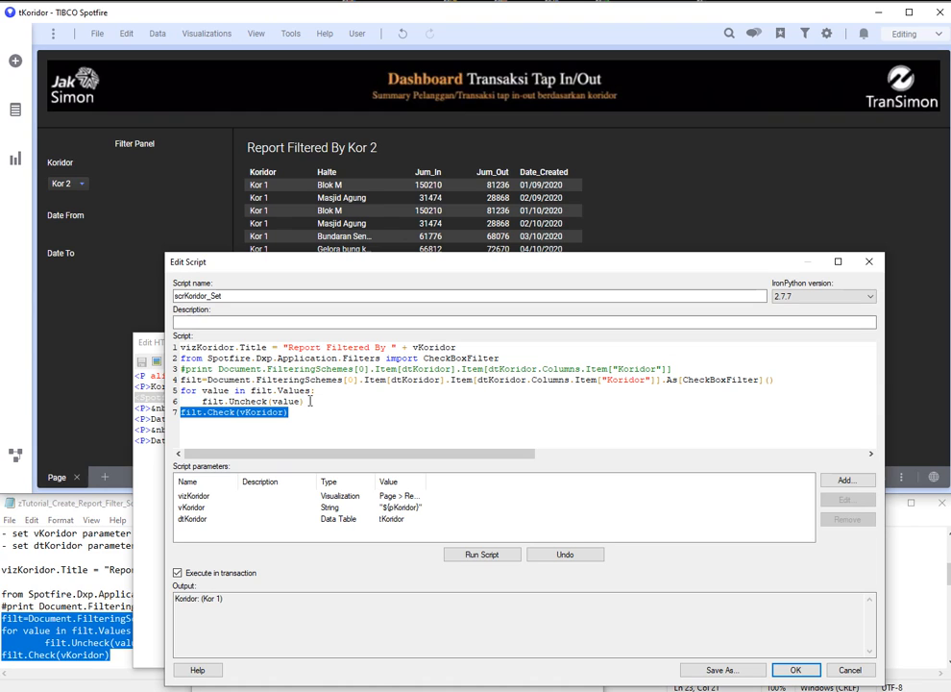
Step: Run the scrKoridor_Set script and confirm the script, its property-change action and the pKoridor property control
click(488, 555)
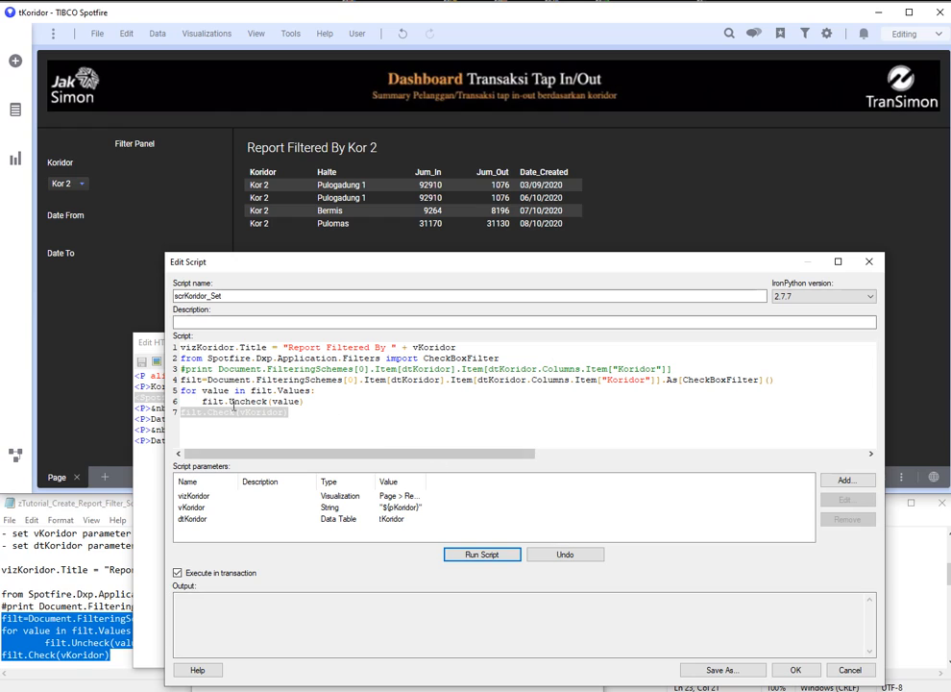
click(313, 433)
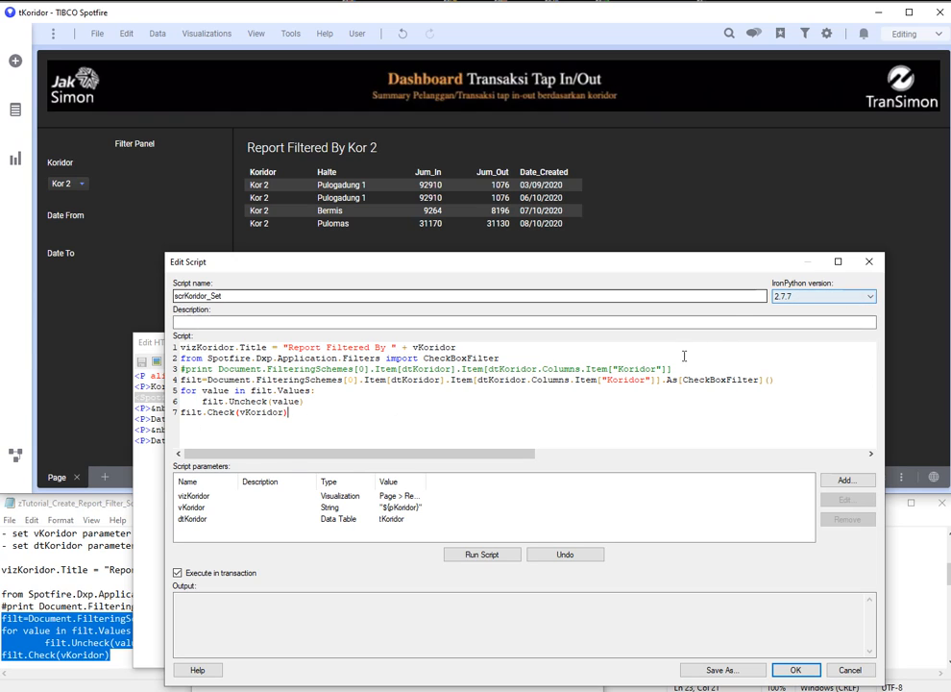
click(795, 671)
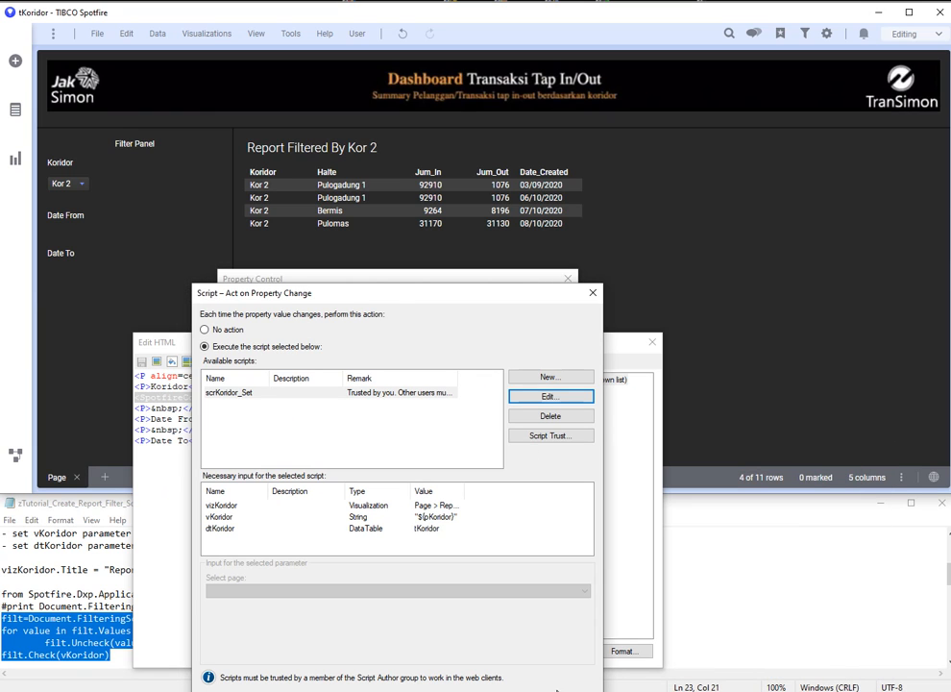
click(514, 690)
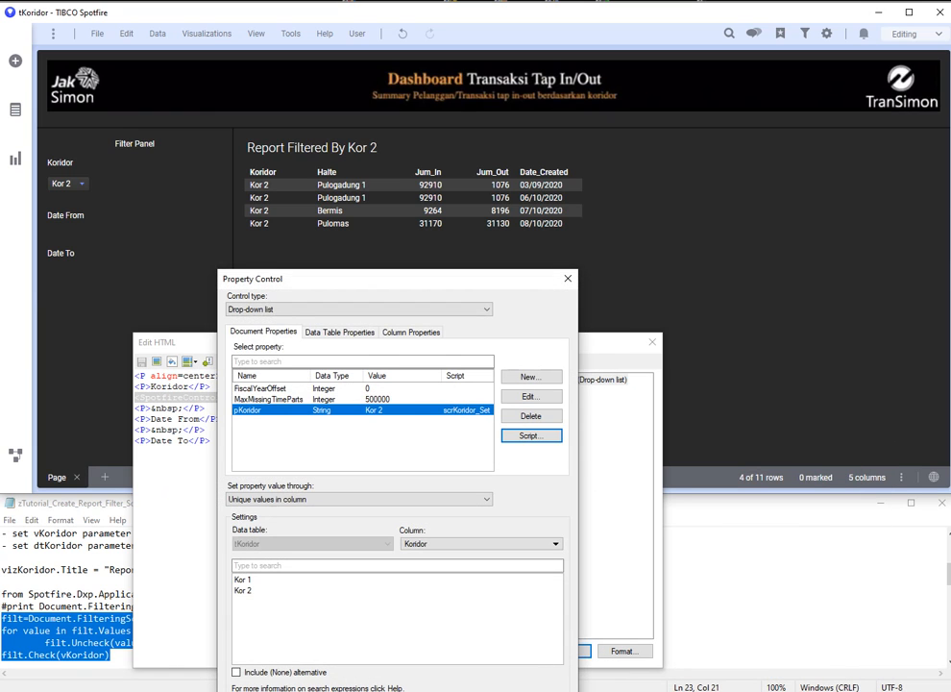
click(456, 690)
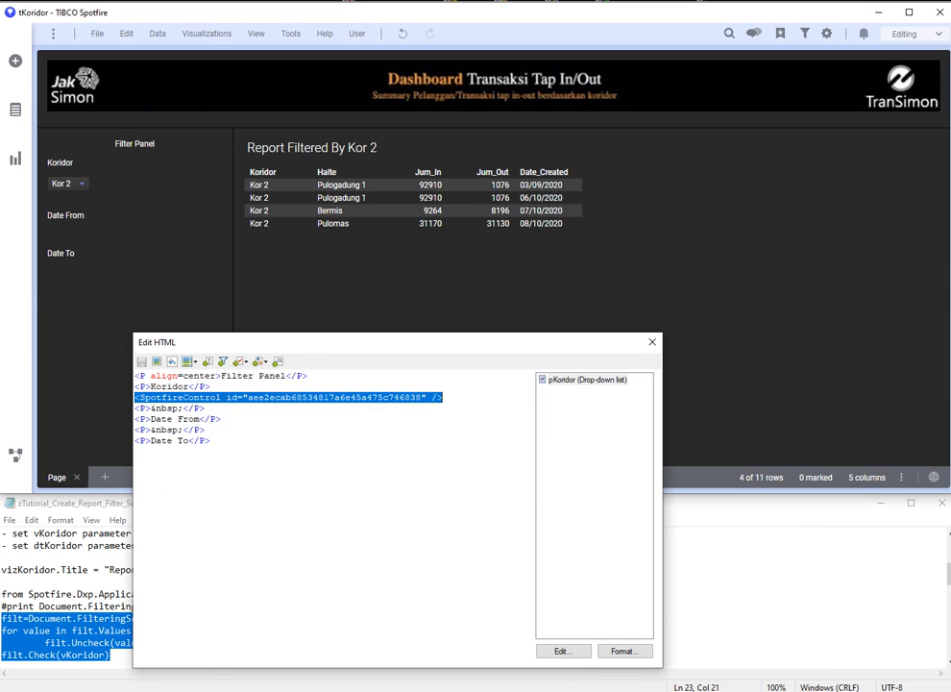
Step: Test the Koridor drop-down in the filter panel by choosing Kor 1 and then Kor 2
click(75, 186)
click(69, 199)
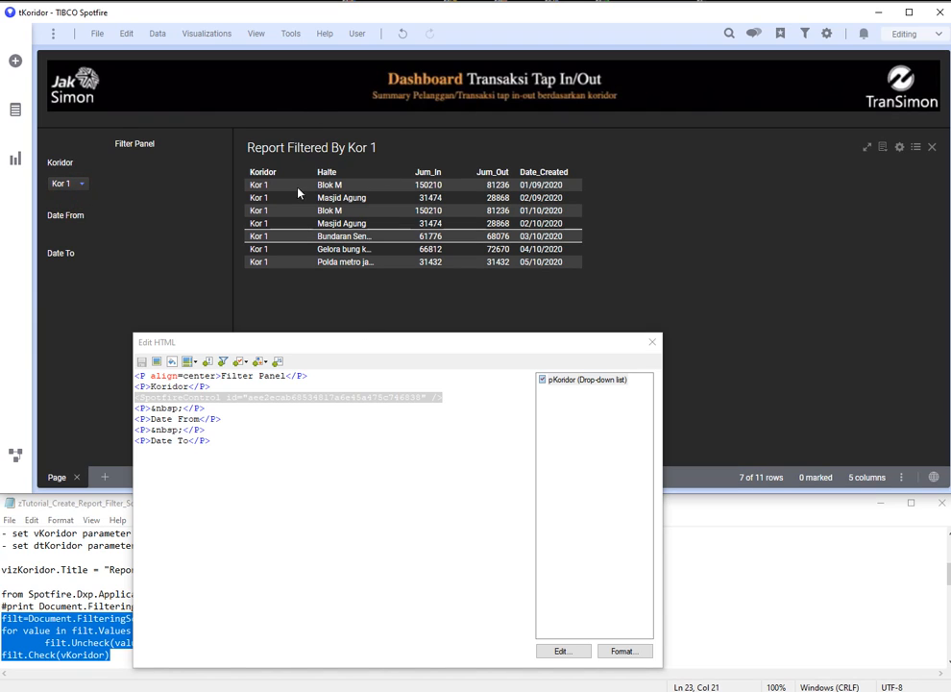
click(73, 183)
click(65, 218)
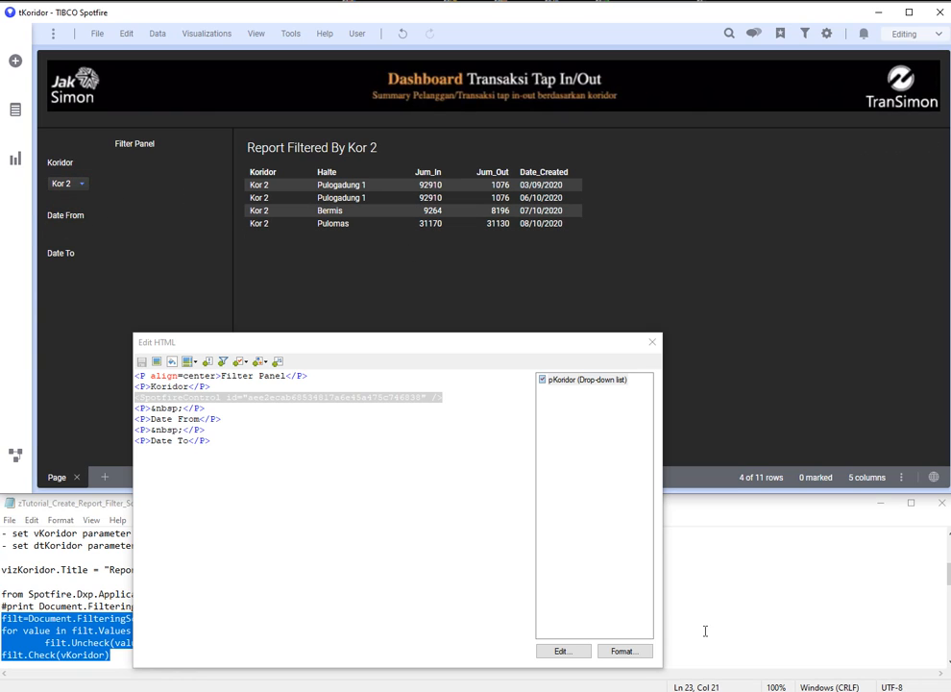
Step: Read the notes from the filt.Check(vKoridor) code down to the instructions for creating the date filter
click(797, 643)
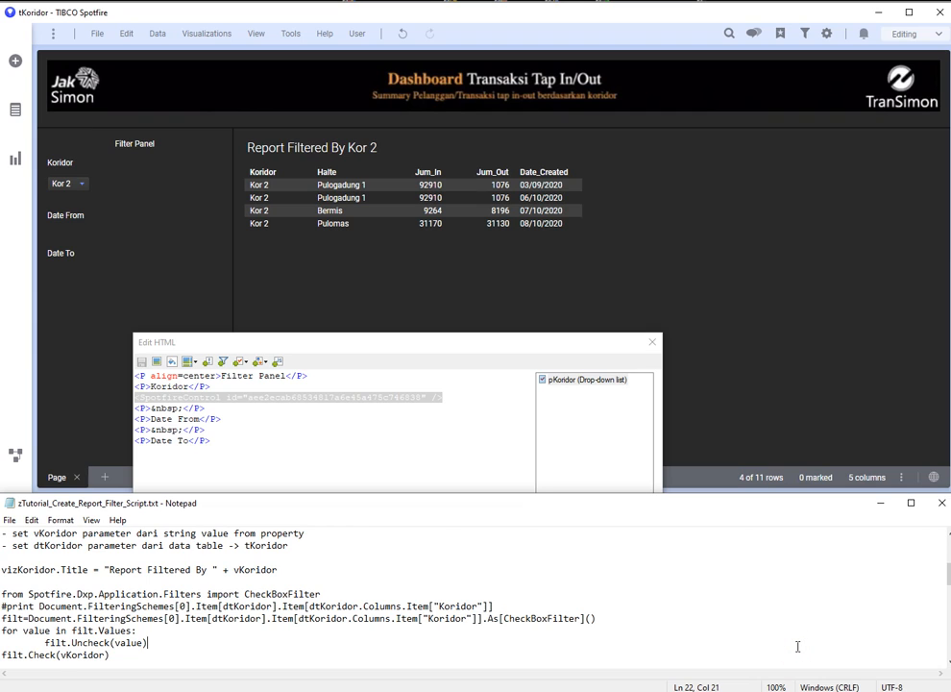
key(Down)
key(Down)
key(Down)
key(Down)
key(Down)
key(Down)
key(Down)
key(Down)
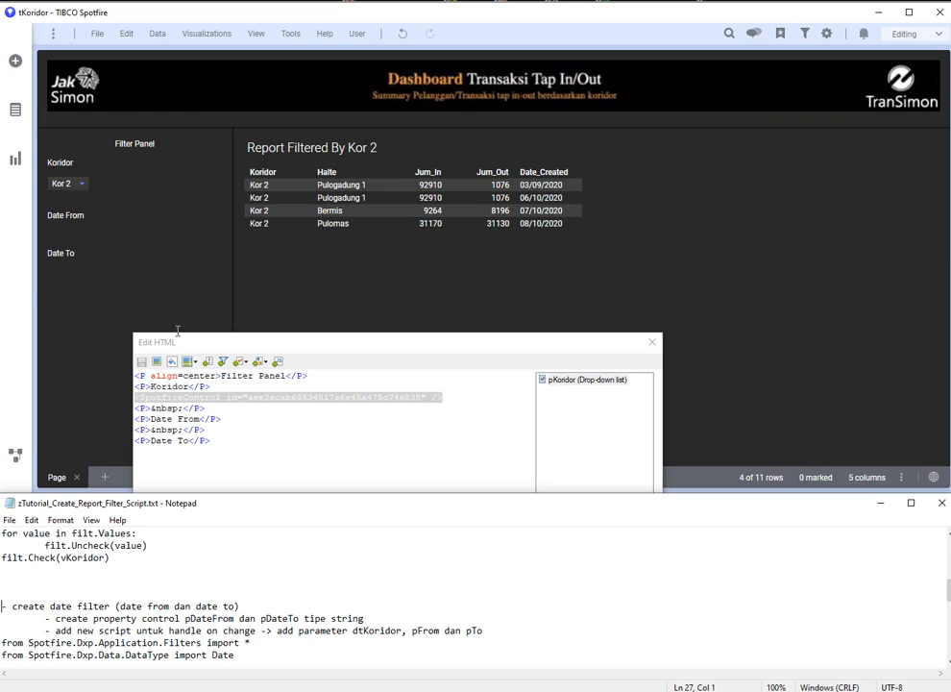
Step: Start an input field property control below the Date From line and create the string properties pDateFrom and pDateTo
click(273, 411)
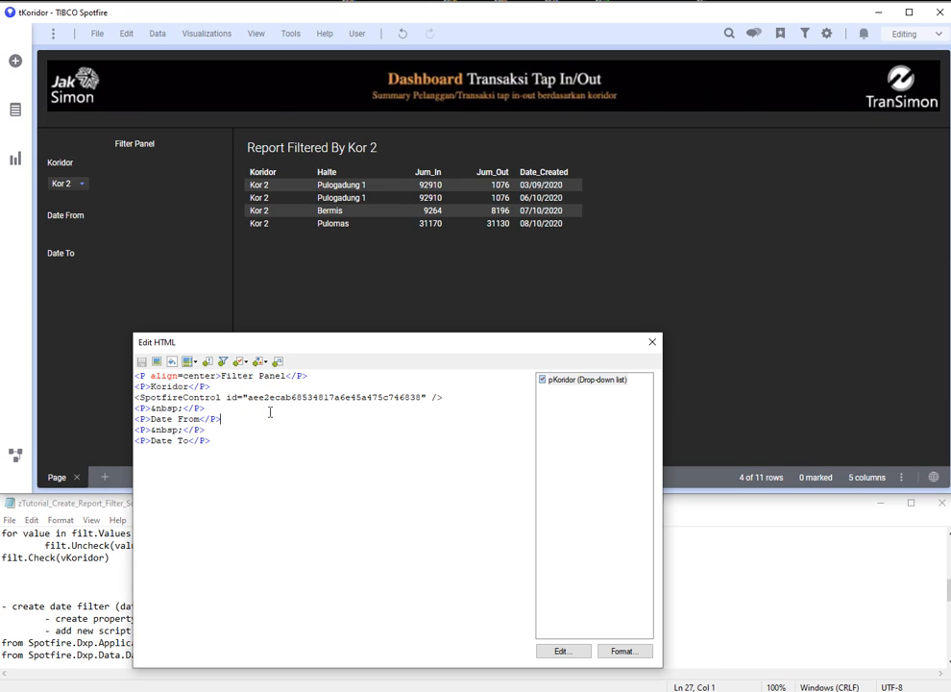
key(Return)
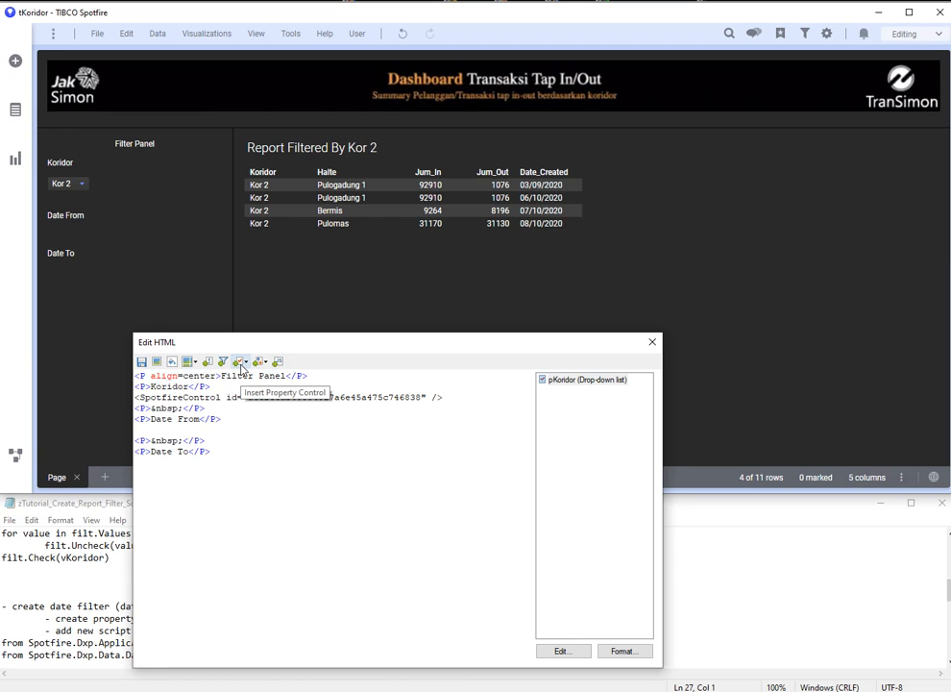
click(242, 365)
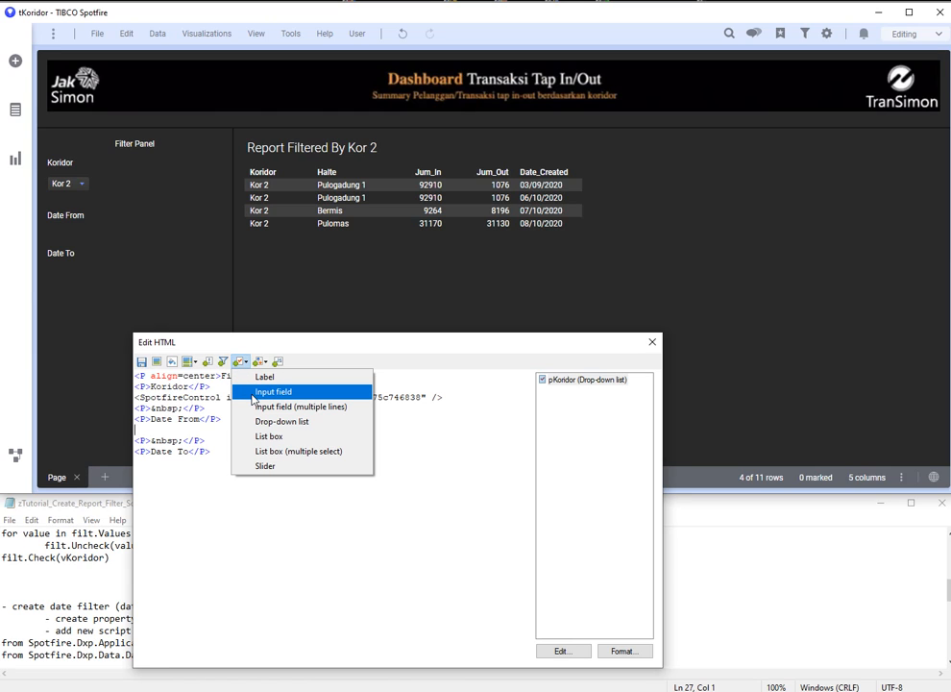
click(252, 393)
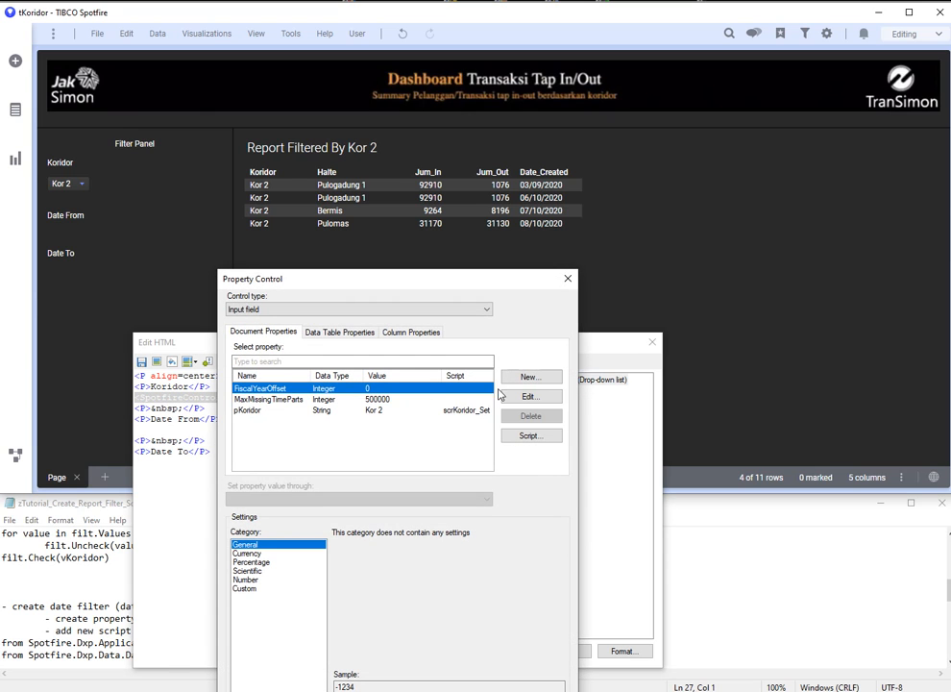
click(527, 379)
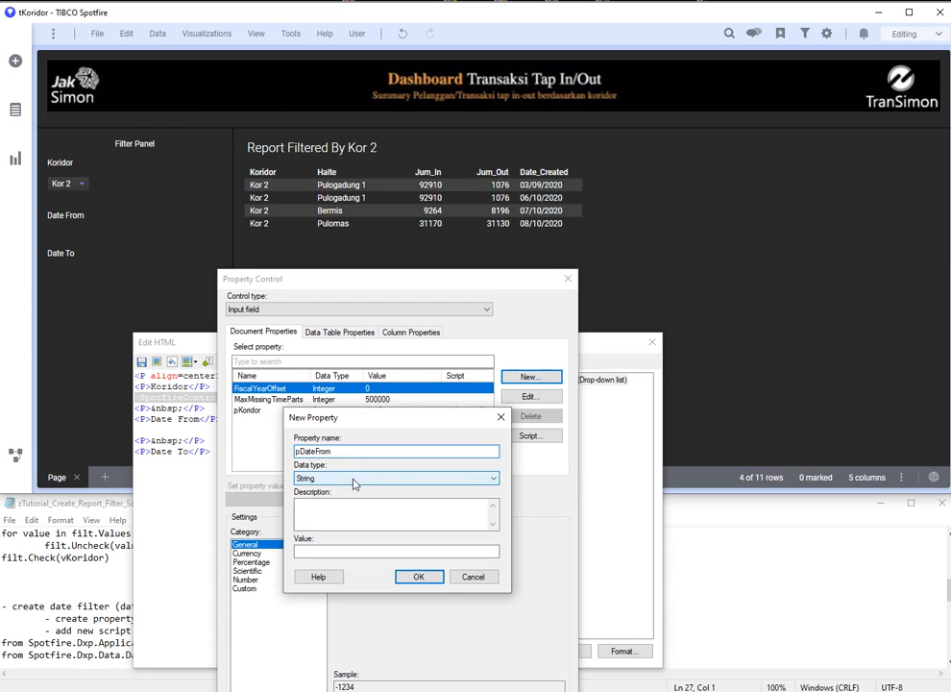
click(407, 574)
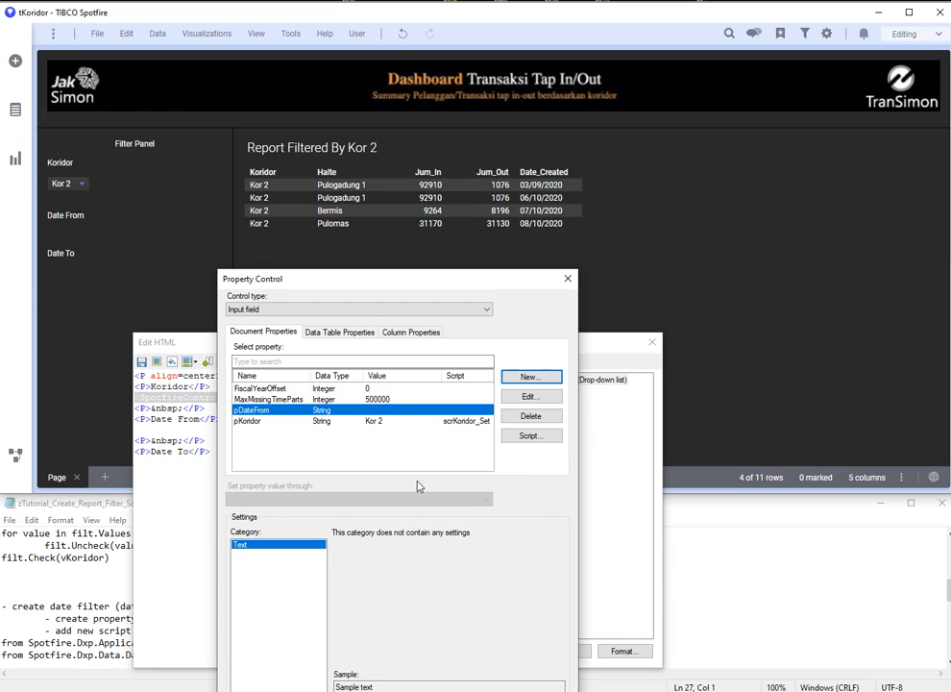
click(516, 378)
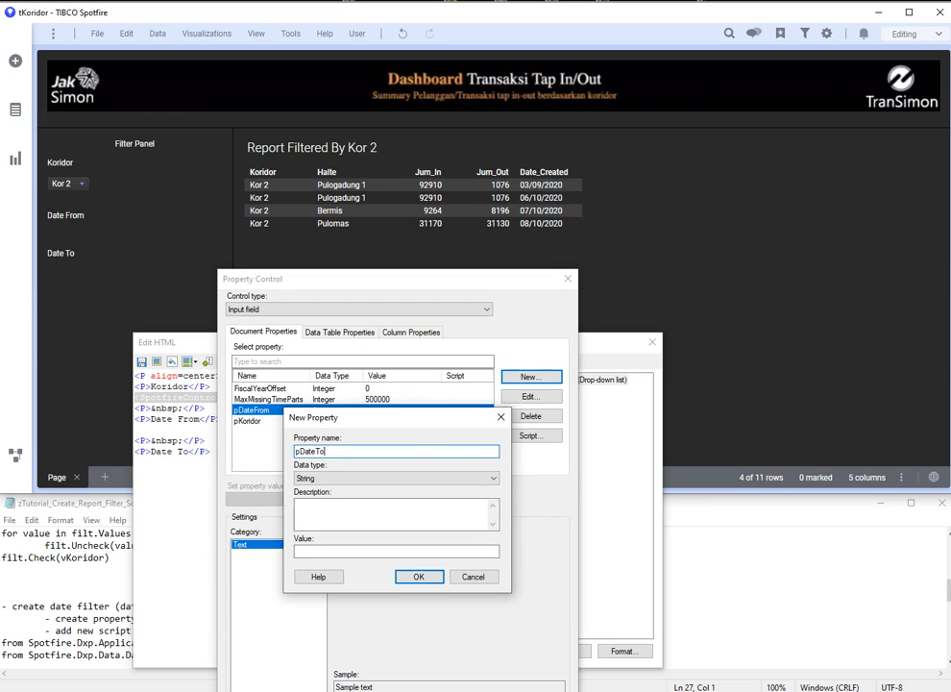
click(419, 577)
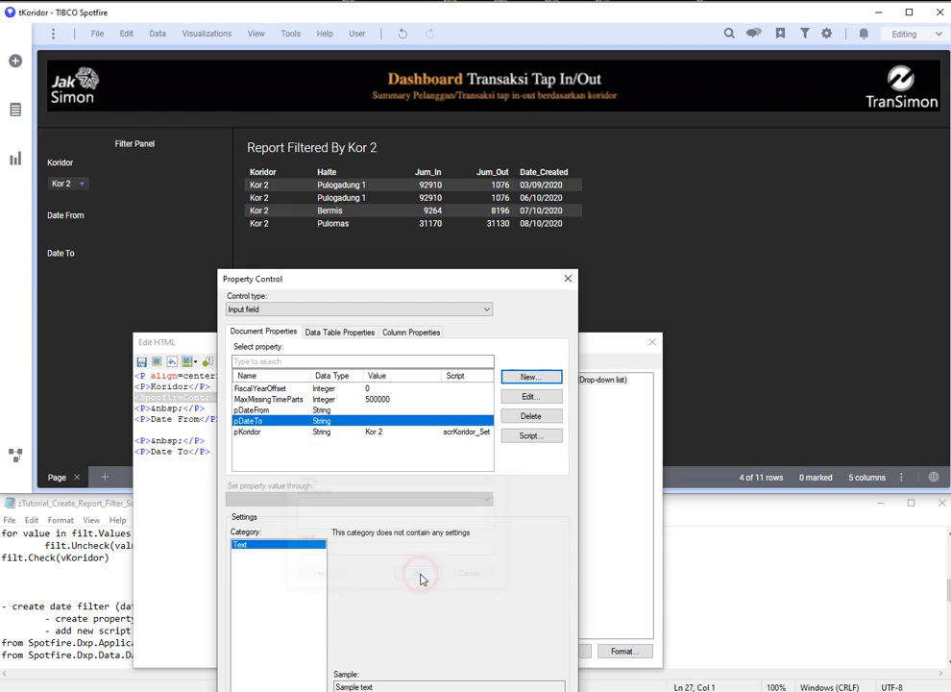
Step: Try to insert the input field for pDateFrom into the filter panel HTML and save it
click(279, 410)
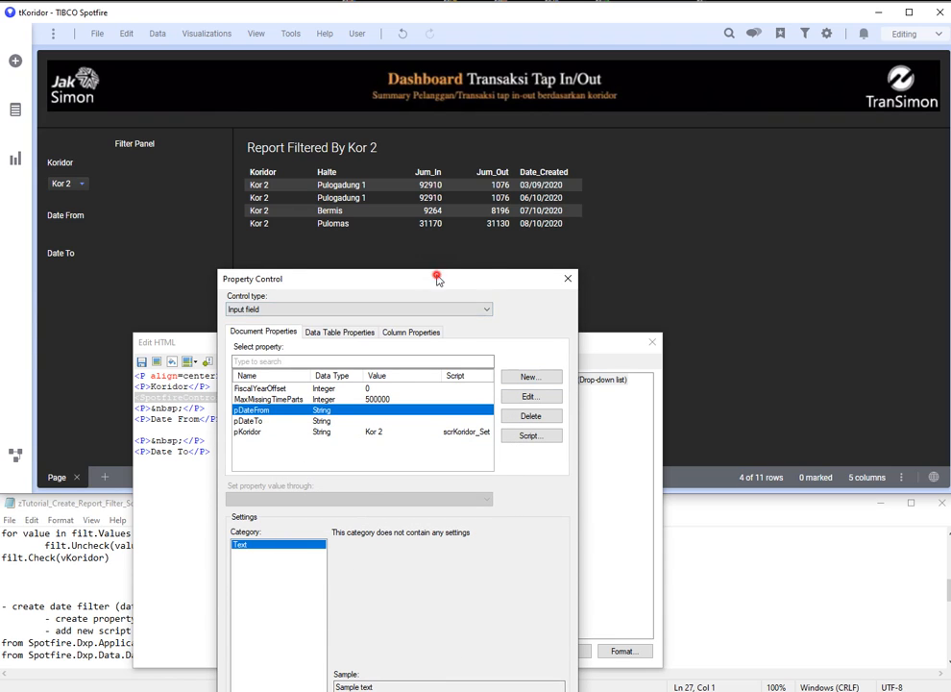
drag(437, 279, 737, 201)
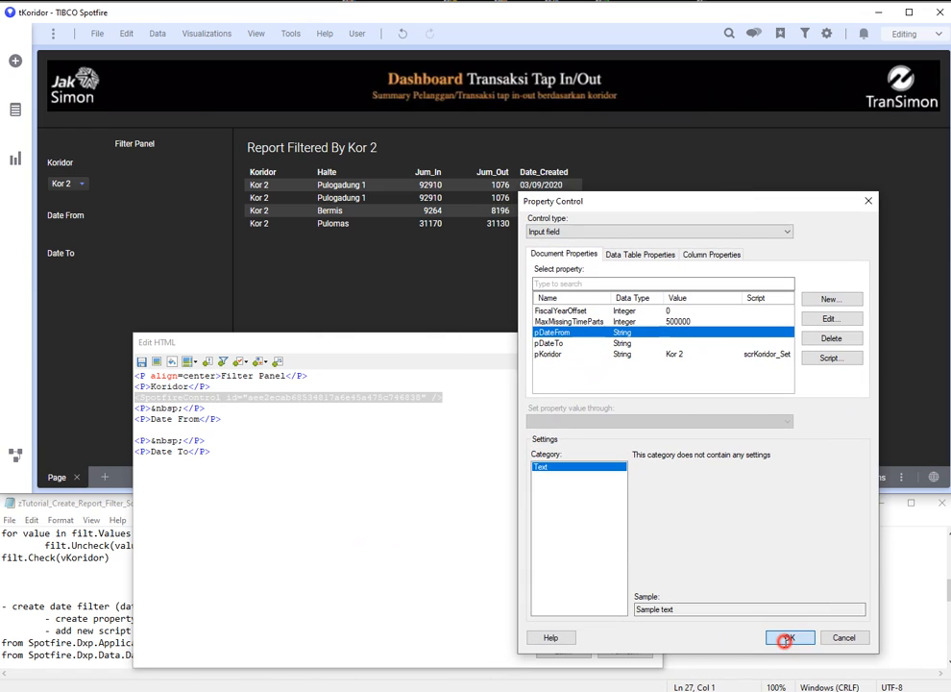
click(786, 639)
click(272, 418)
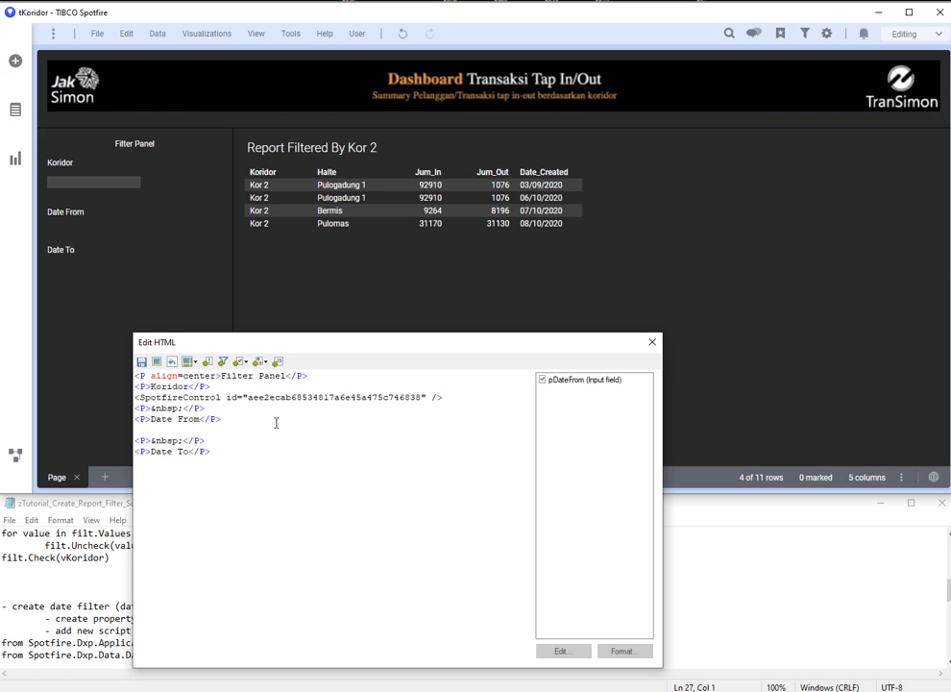
click(141, 361)
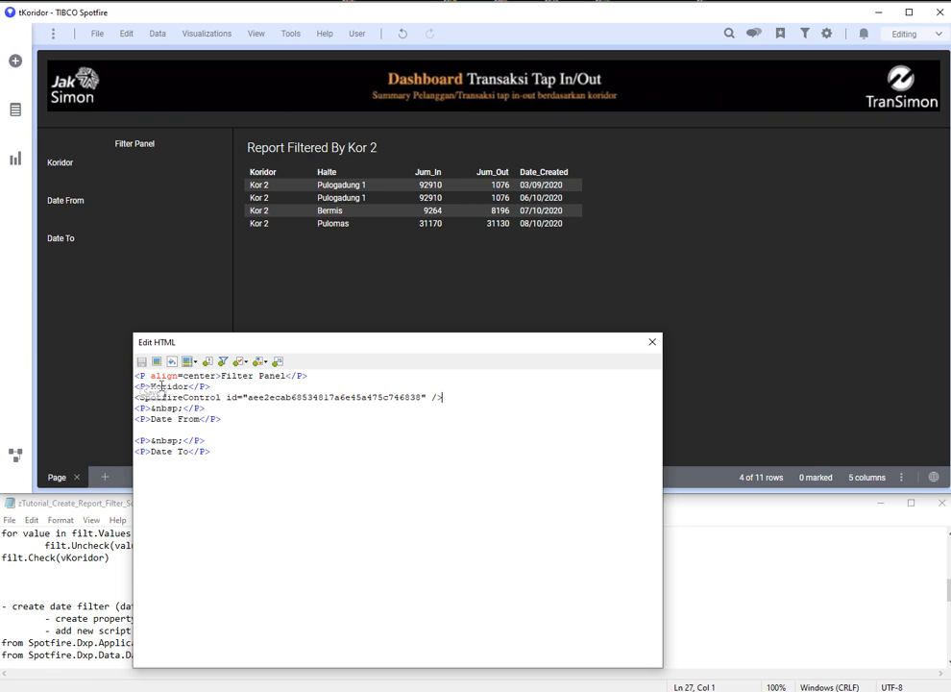
Step: Undo the recent edits in the filter panel HTML and save it
click(243, 440)
key(ctrl+z)
key(ctrl+z)
key(ctrl+z)
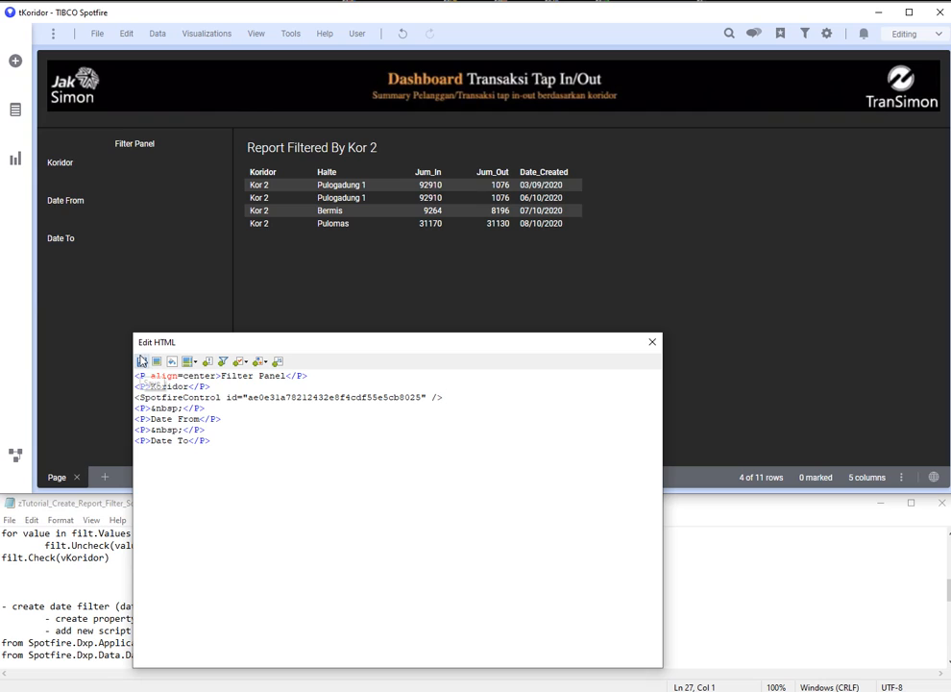
click(142, 362)
Step: Insert an input field control for pDateFrom on a new line below the Date From paragraph and save the HTML
click(240, 414)
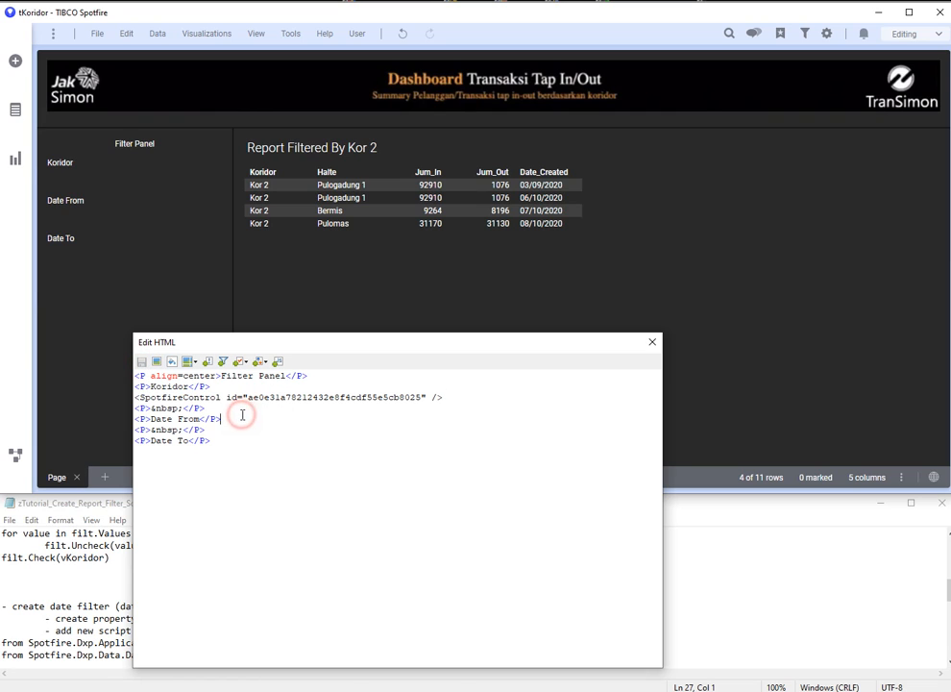
key(Return)
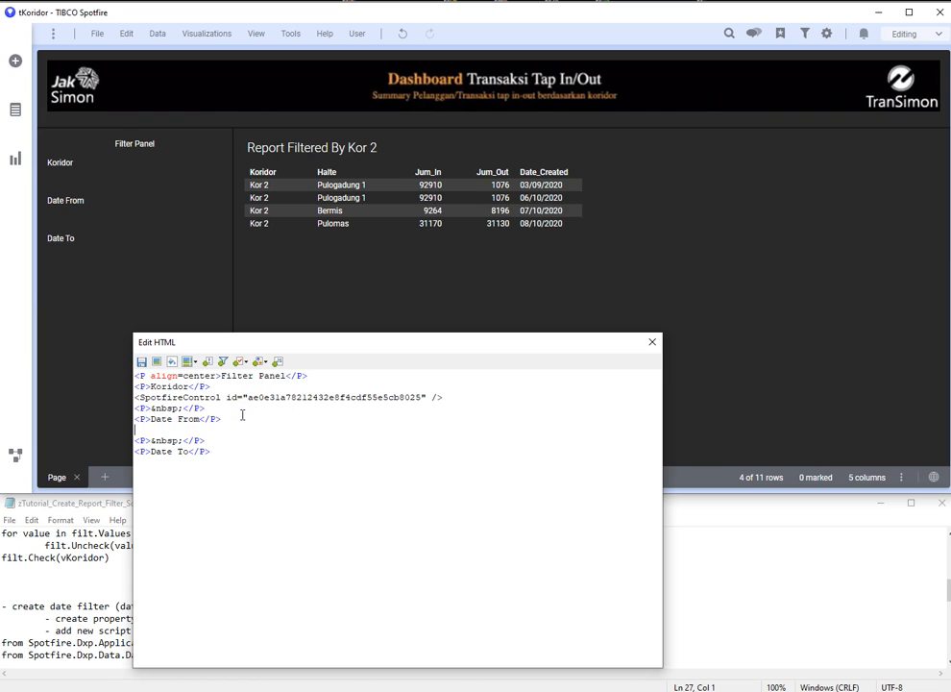
click(240, 363)
click(239, 393)
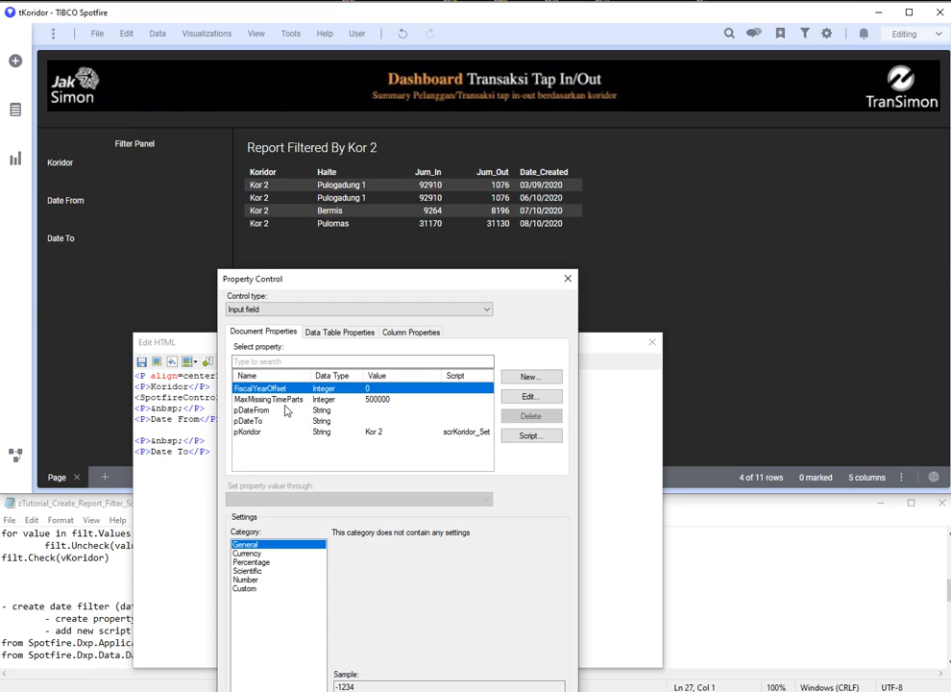
click(268, 412)
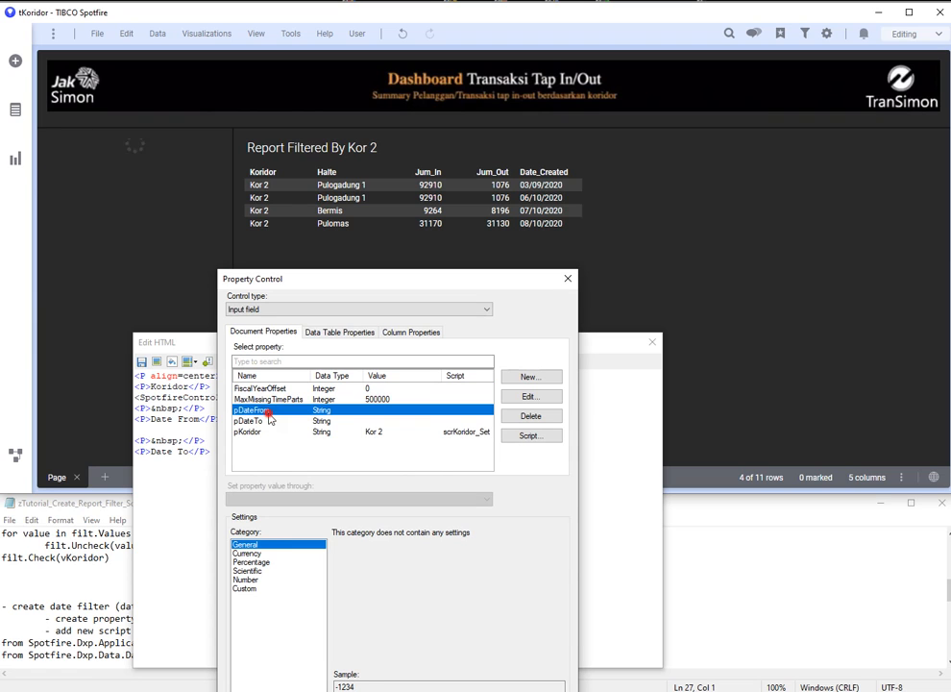
key(Return)
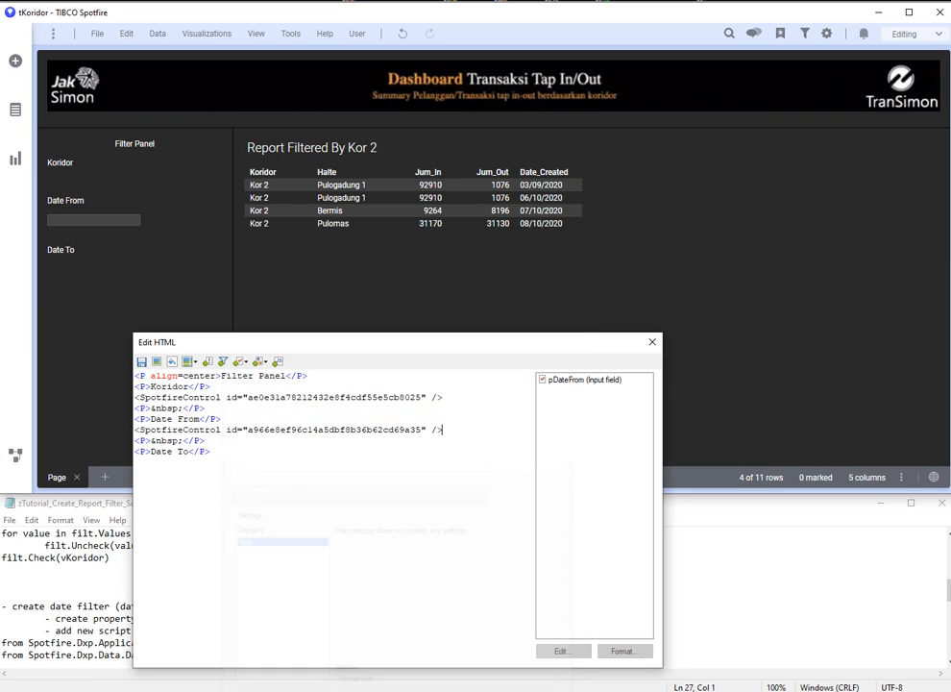
Step: Replace the SpotfireControl line below Koridor with a drop-down list control for pKoridor and save the HTML
click(203, 398)
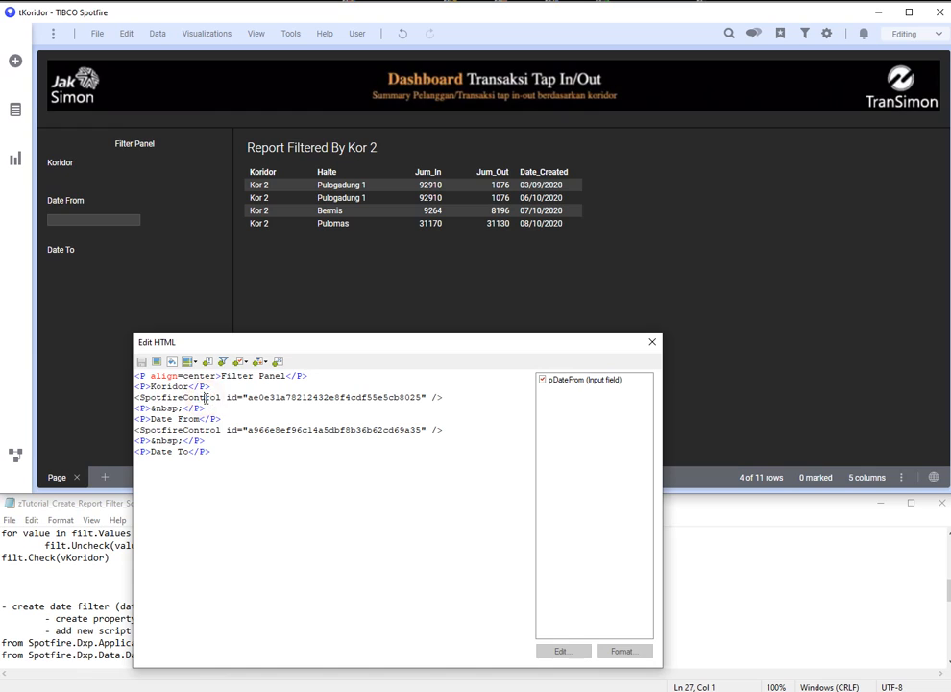
key(shift+End)
key(Delete)
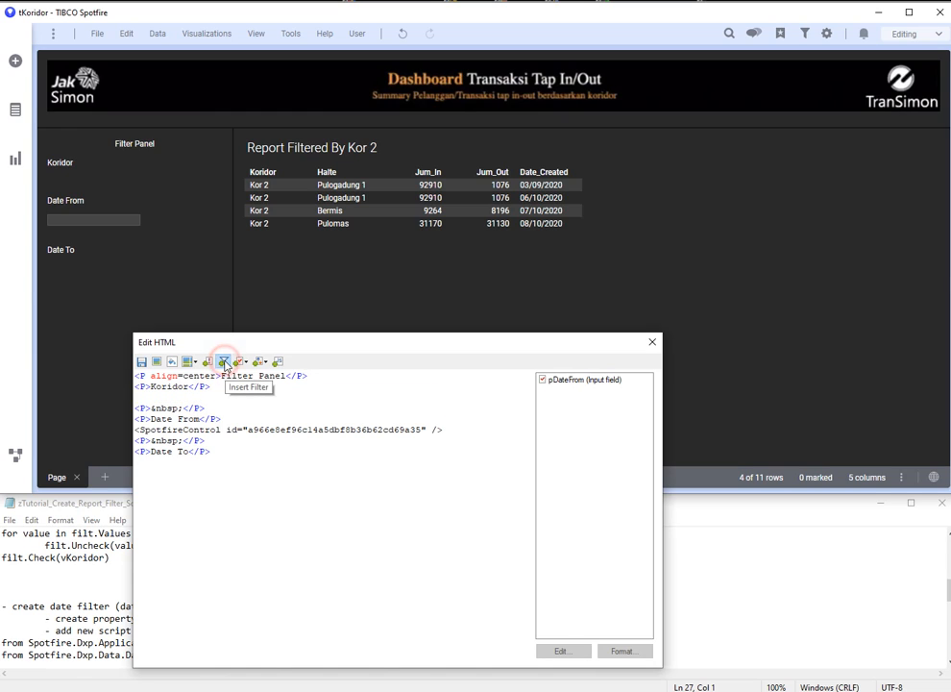
click(238, 362)
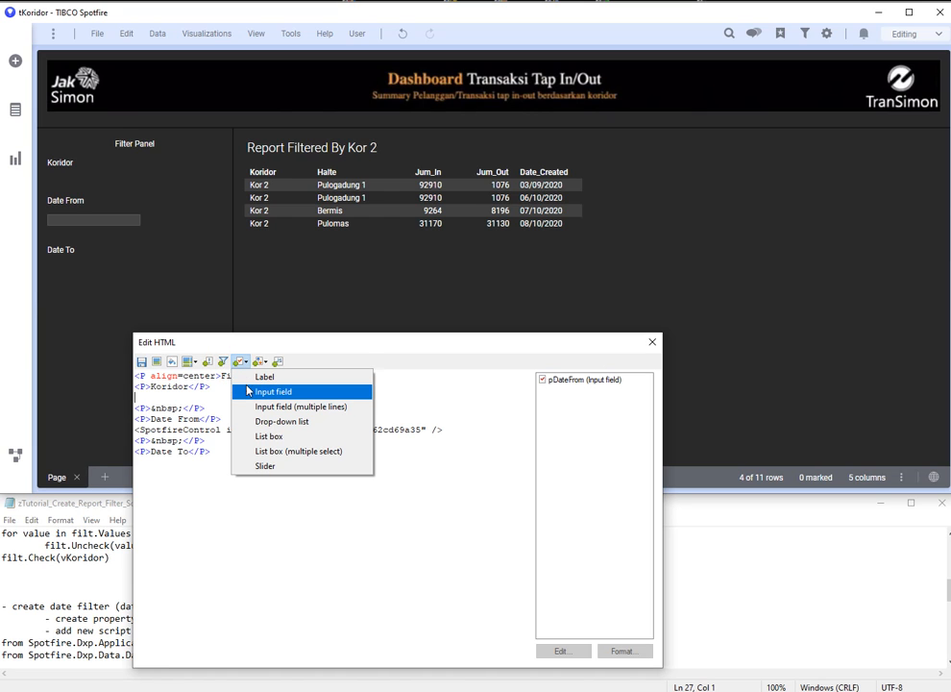
click(250, 421)
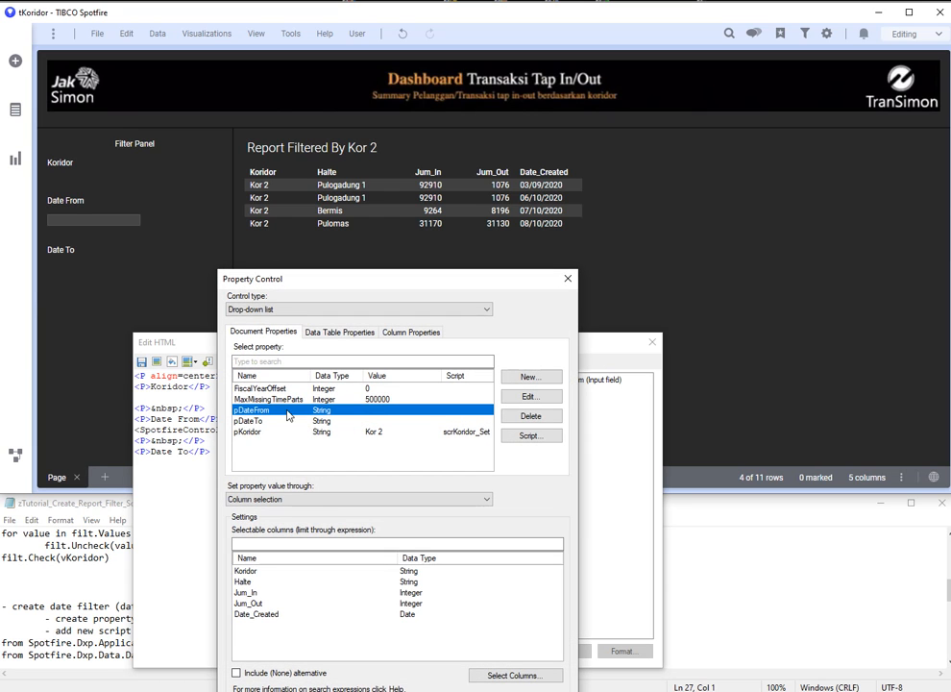
click(268, 431)
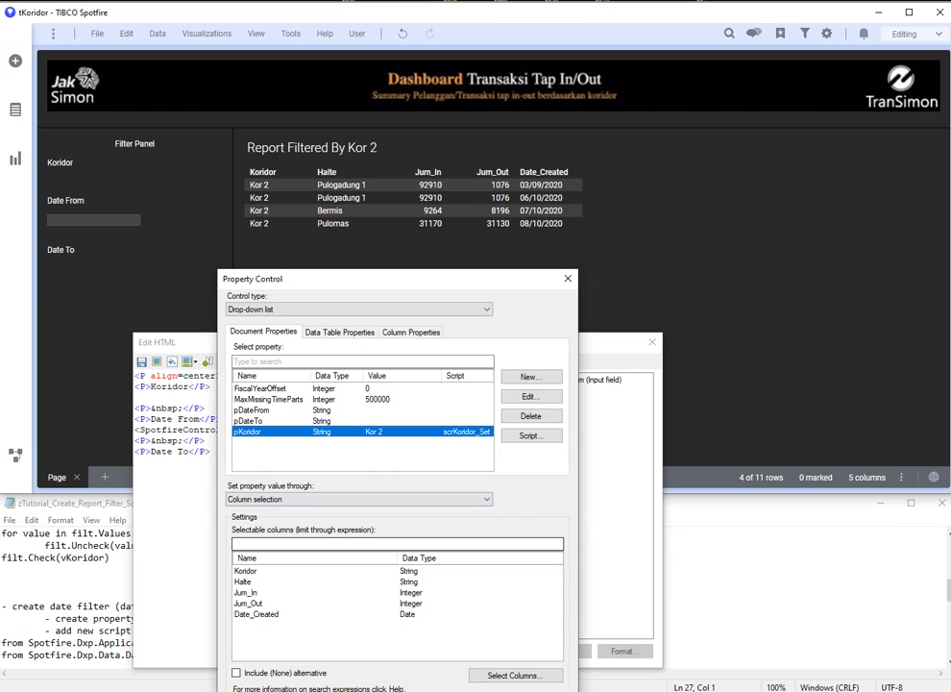
key(Return)
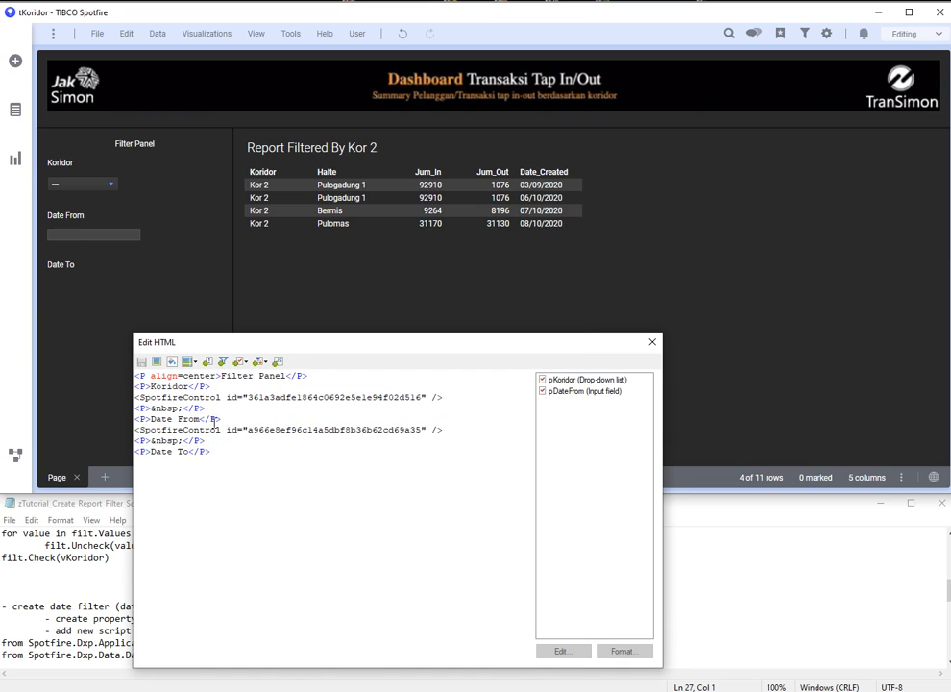
Step: Edit the pKoridor drop-down list so that its property value is set through unique values in the Koridor column
click(108, 187)
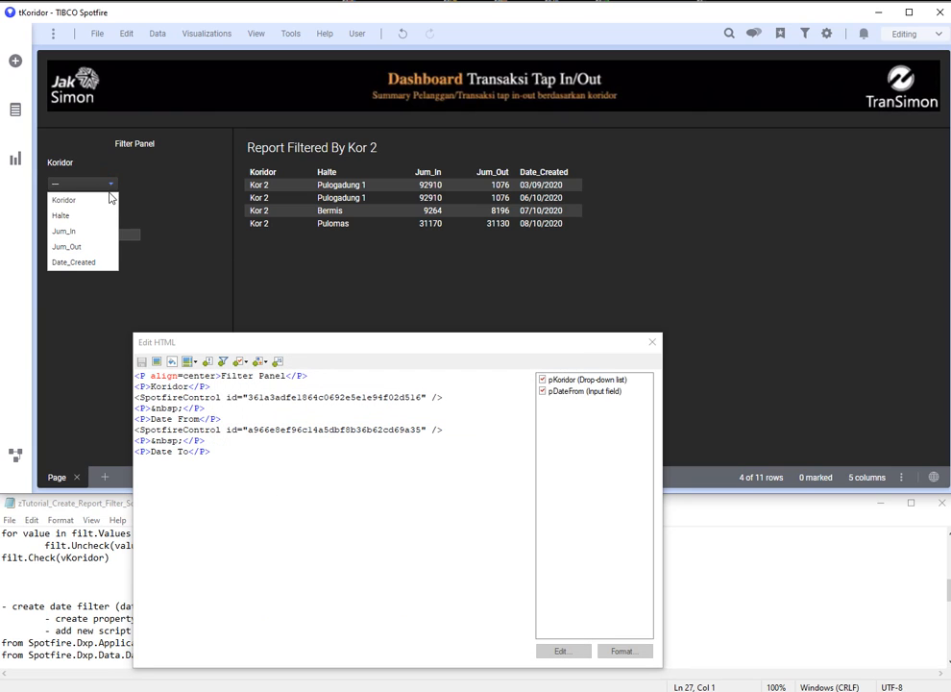
click(565, 381)
click(562, 651)
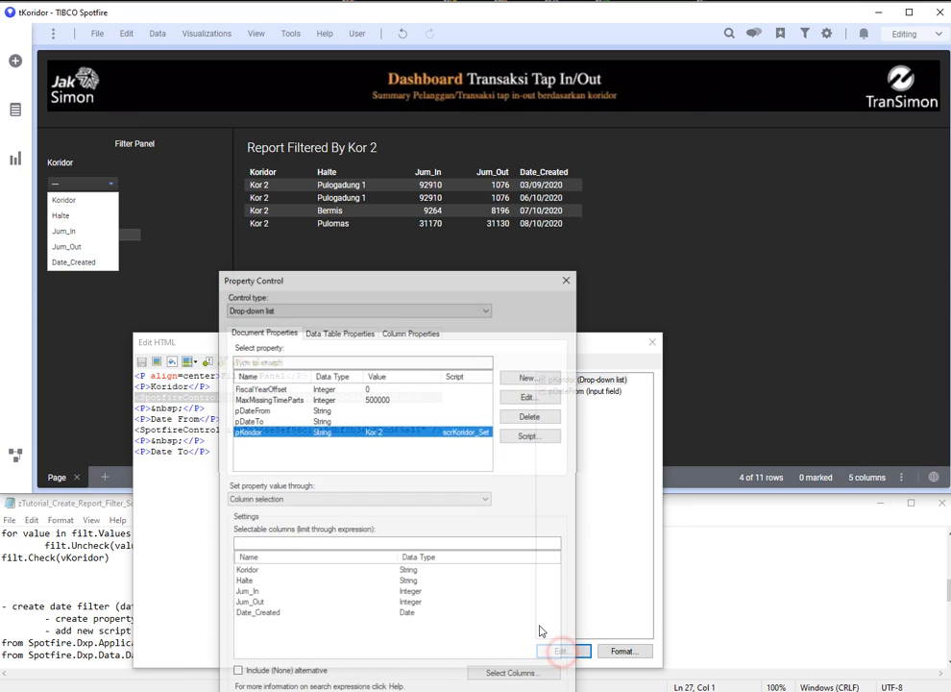
click(267, 498)
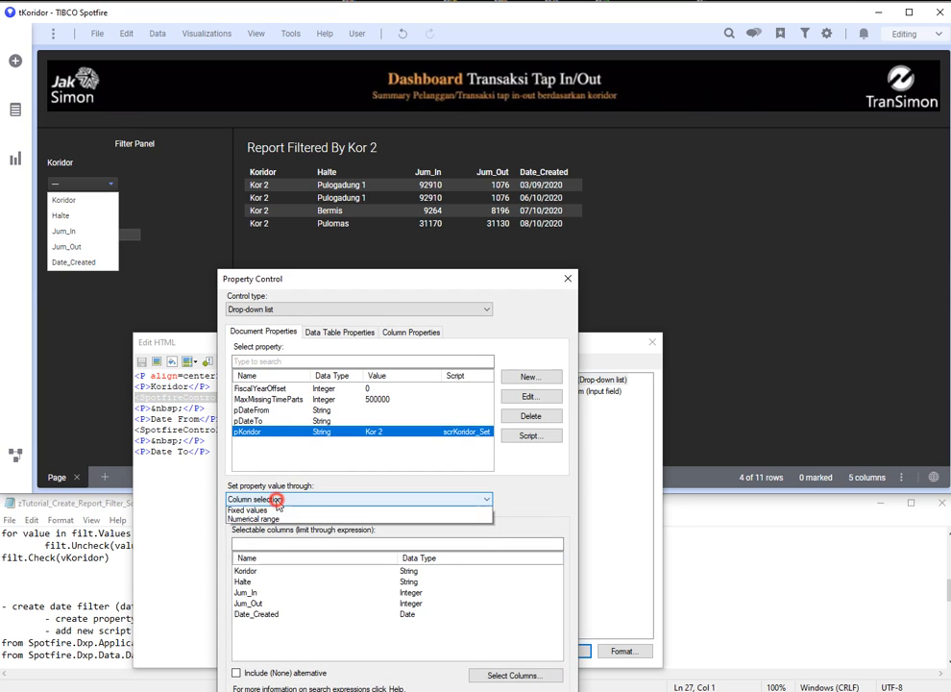
click(273, 520)
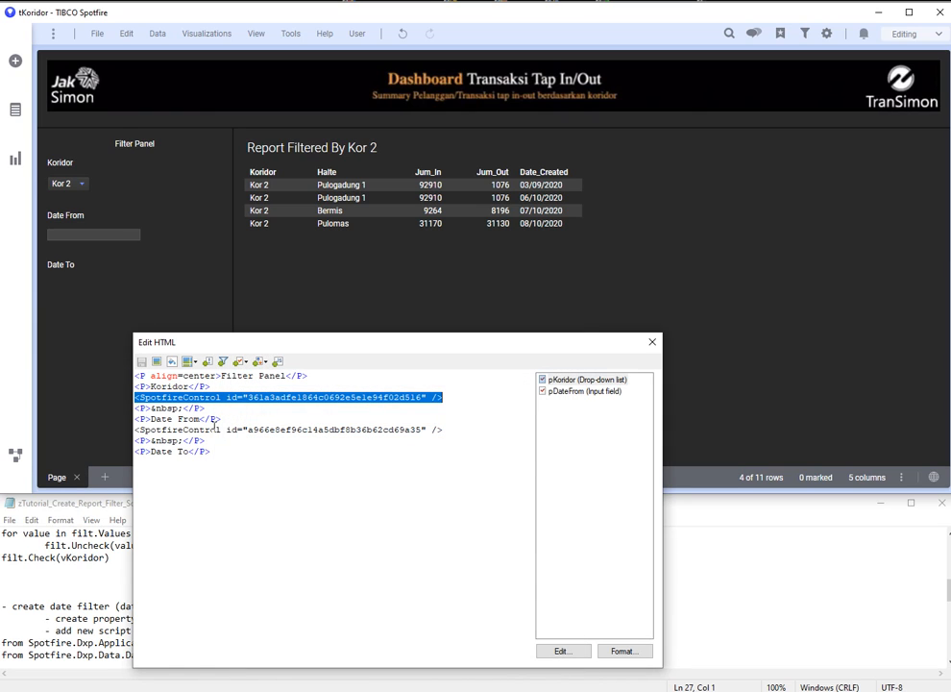
Step: Try to insert an input field for the pDateTo property below the Date To label and save the HTML
click(231, 432)
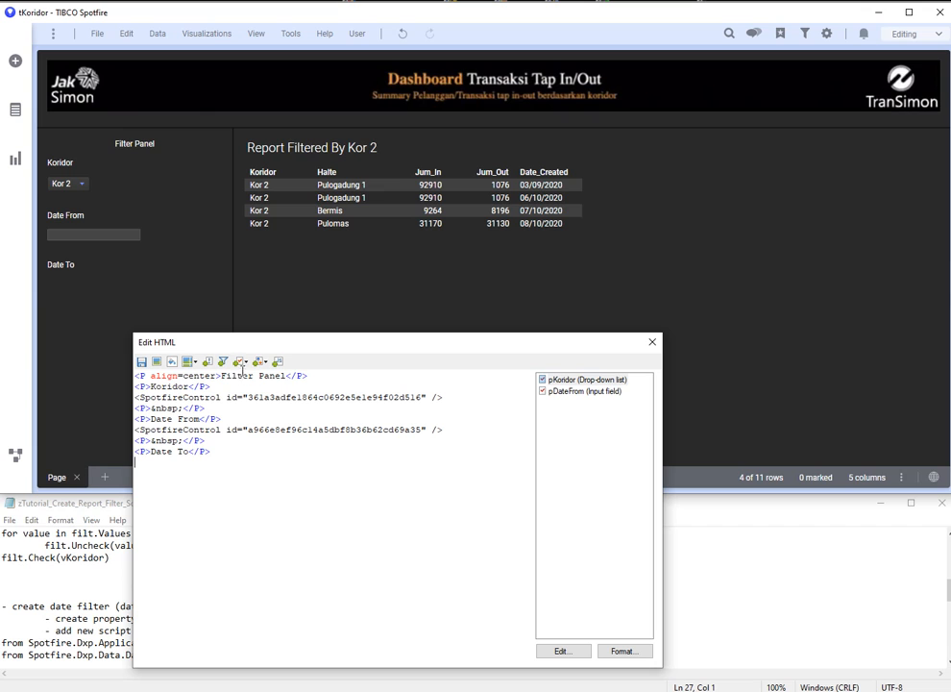
click(241, 362)
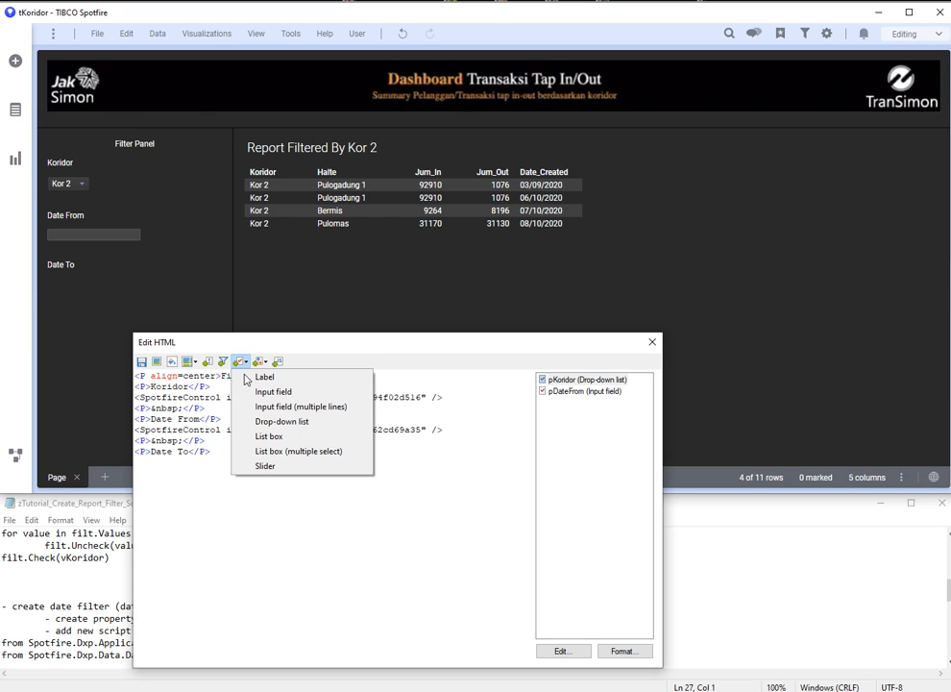
click(266, 391)
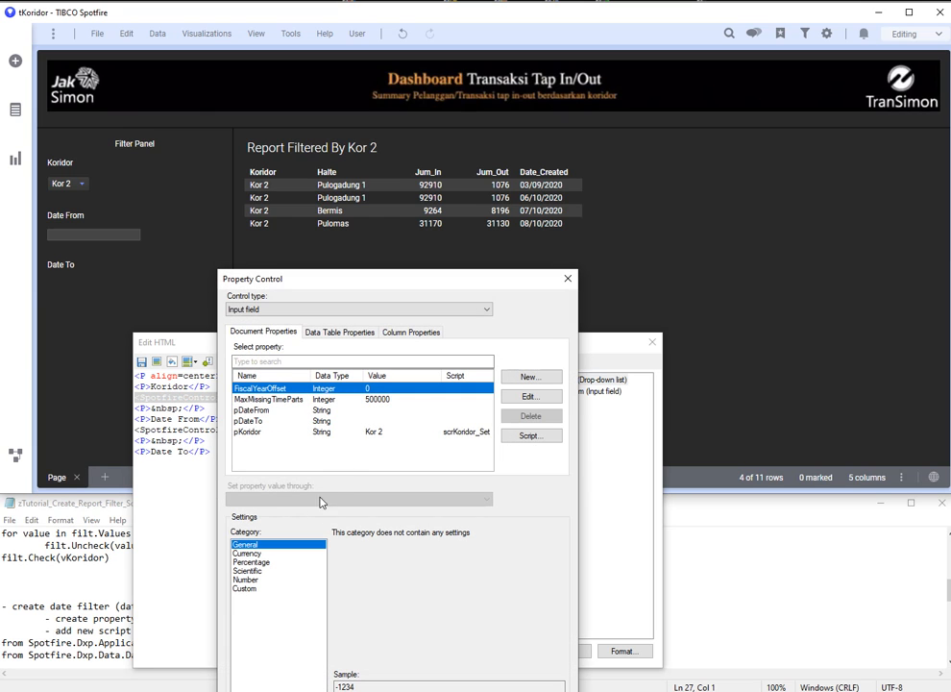
click(248, 419)
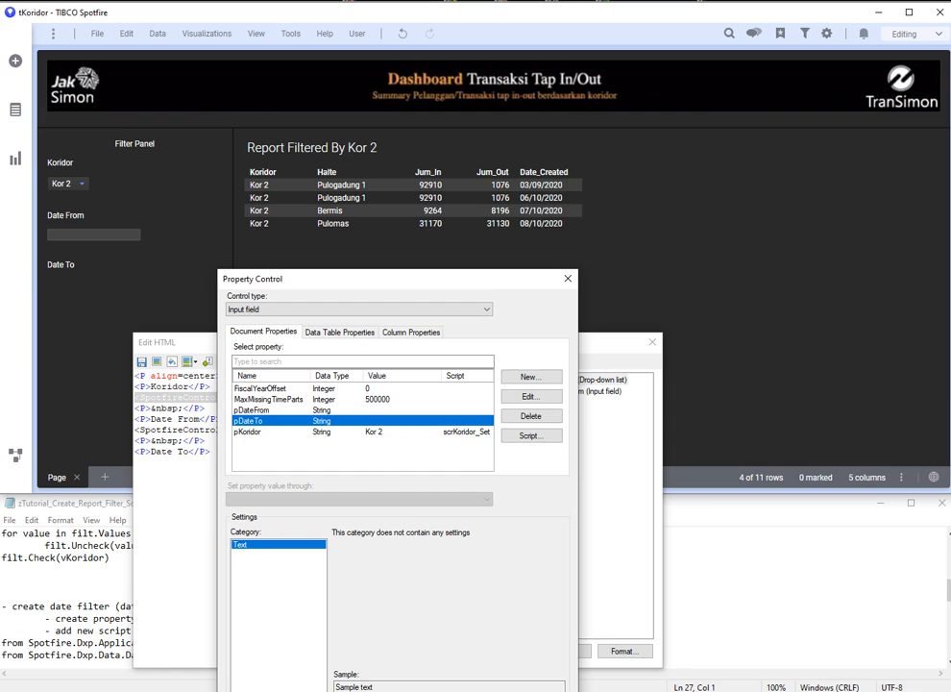
key(Return)
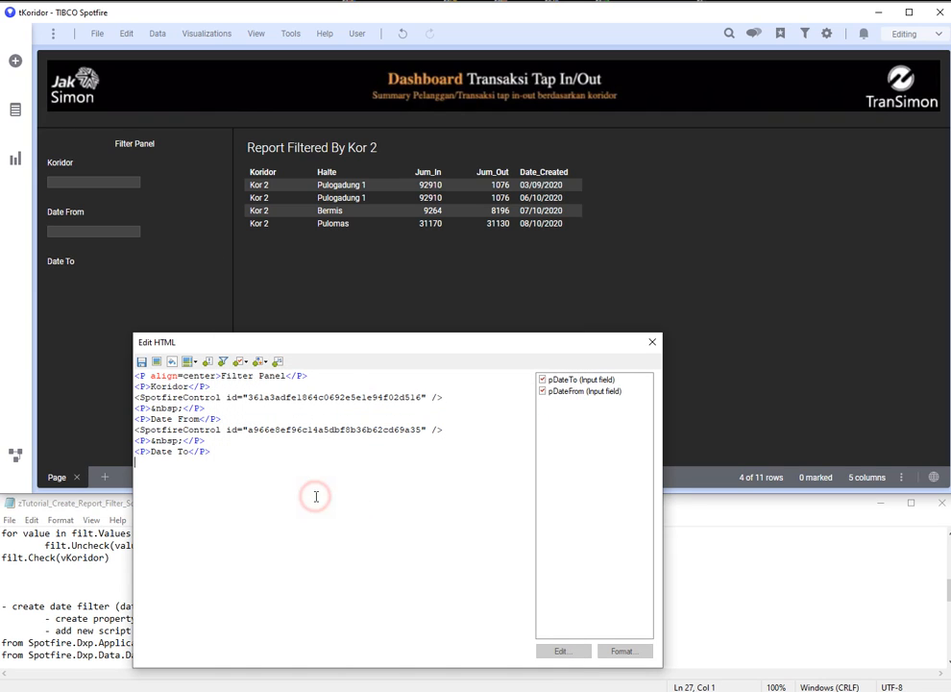
key(shift+Home)
key(Delete)
key(ctrl+z)
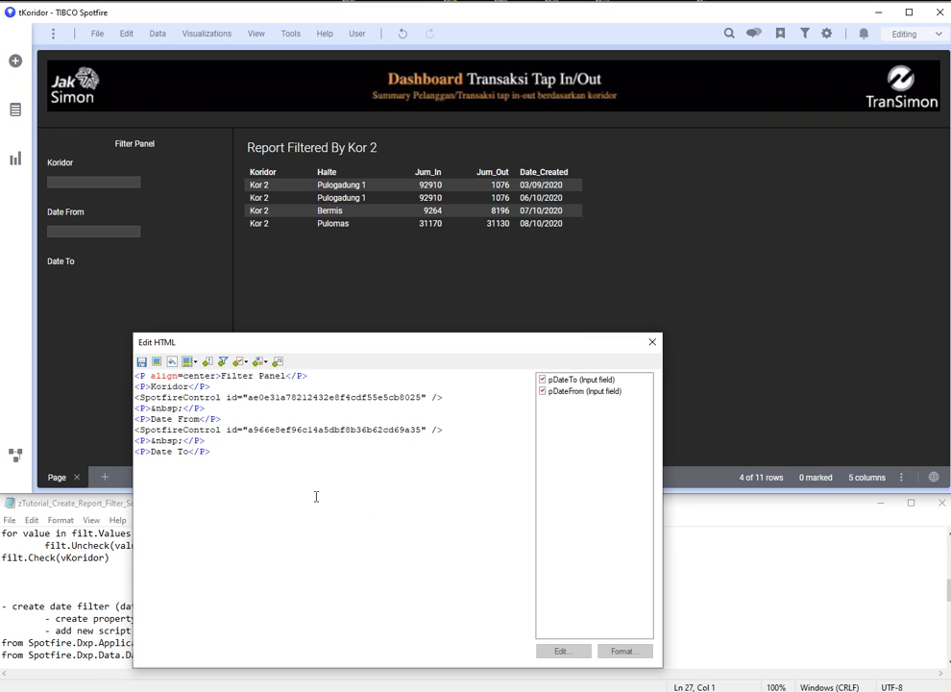
click(143, 363)
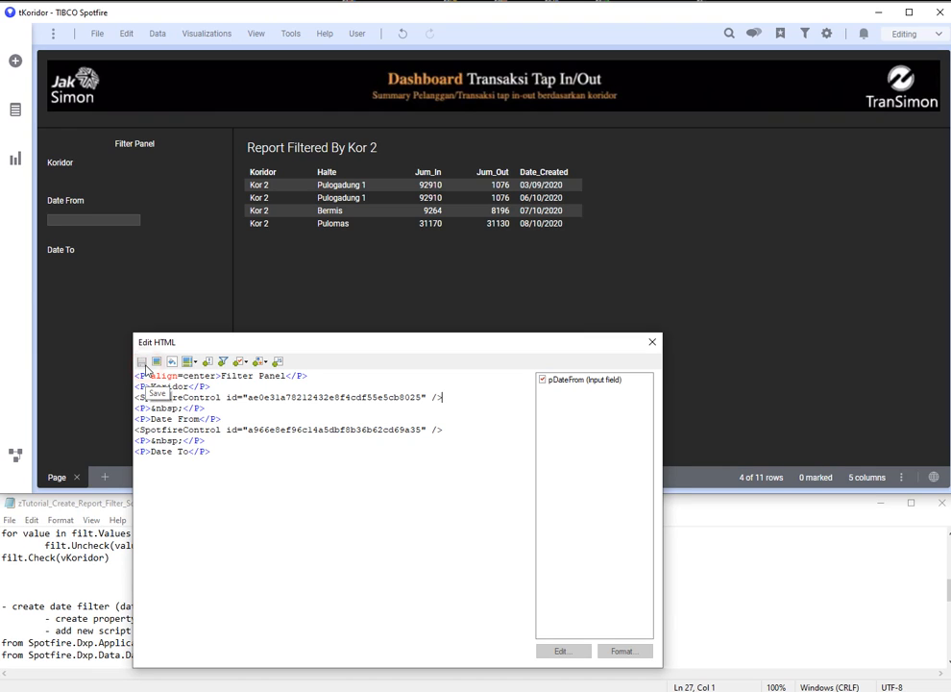
Step: Add placeholder text "asdasd" below the Date To label and insert an input field for pDateTo on the line after it
click(242, 469)
key(Return)
text(asdasd)
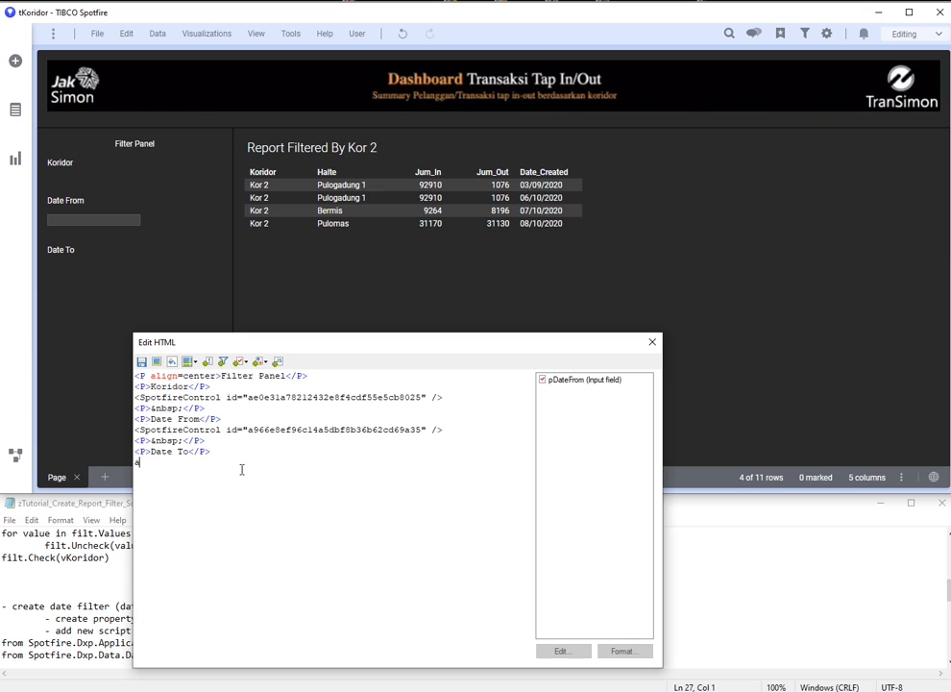
click(239, 362)
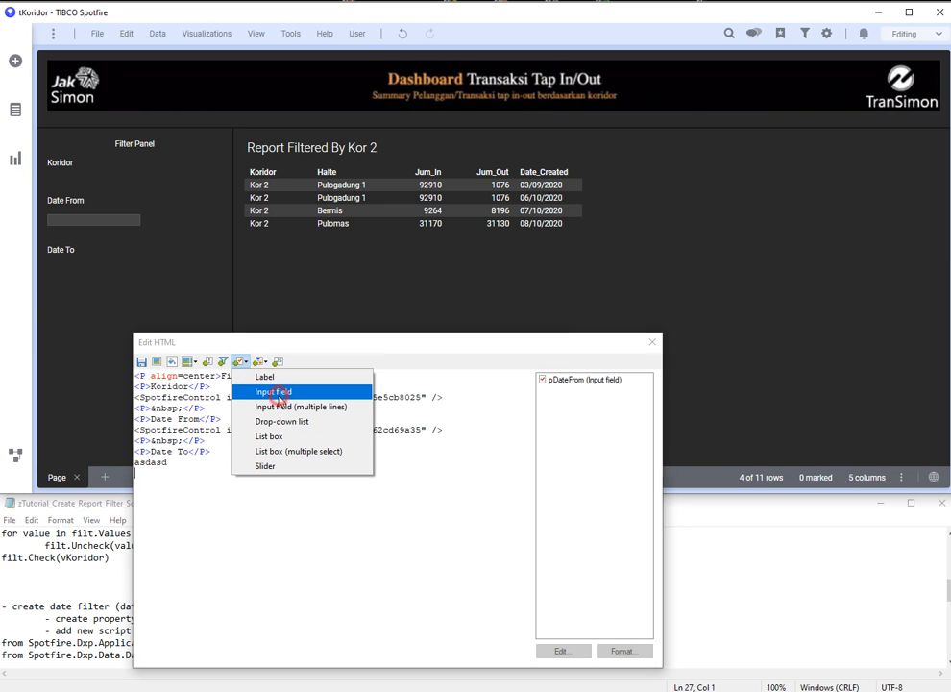
click(278, 392)
click(252, 420)
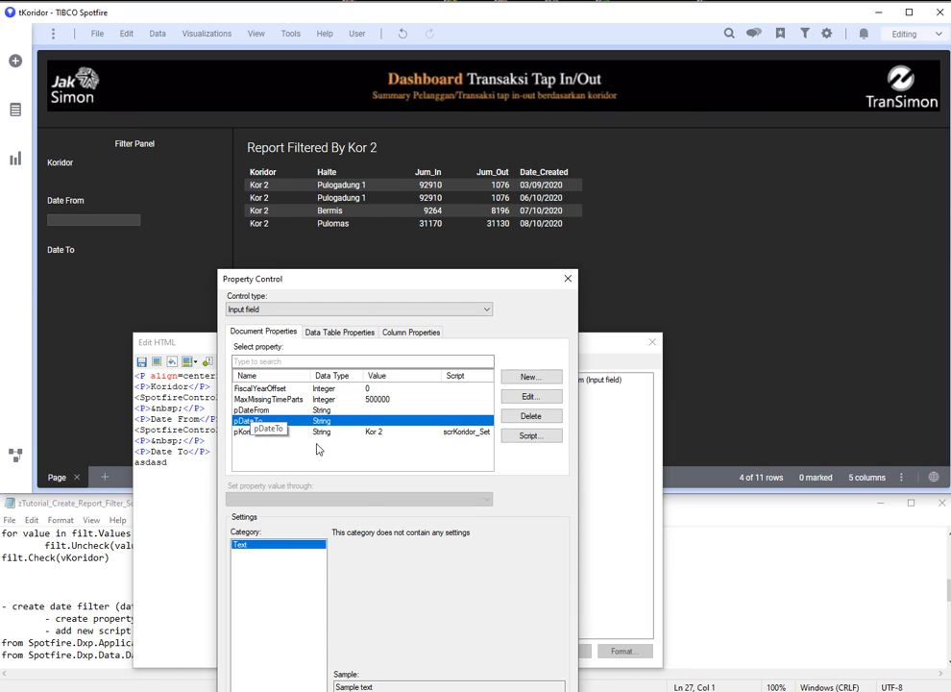
drag(431, 288, 689, 219)
click(690, 652)
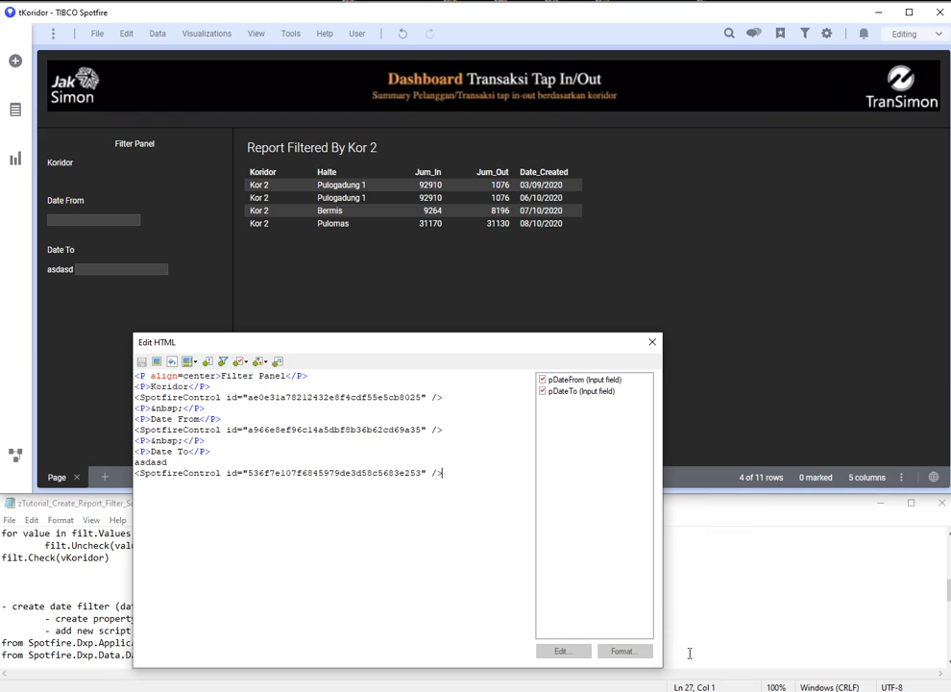
Step: Delete the placeholder line "asdasd" above the pDateTo control in the HTML
click(248, 472)
key(Home)
key(shift+Up)
key(Delete)
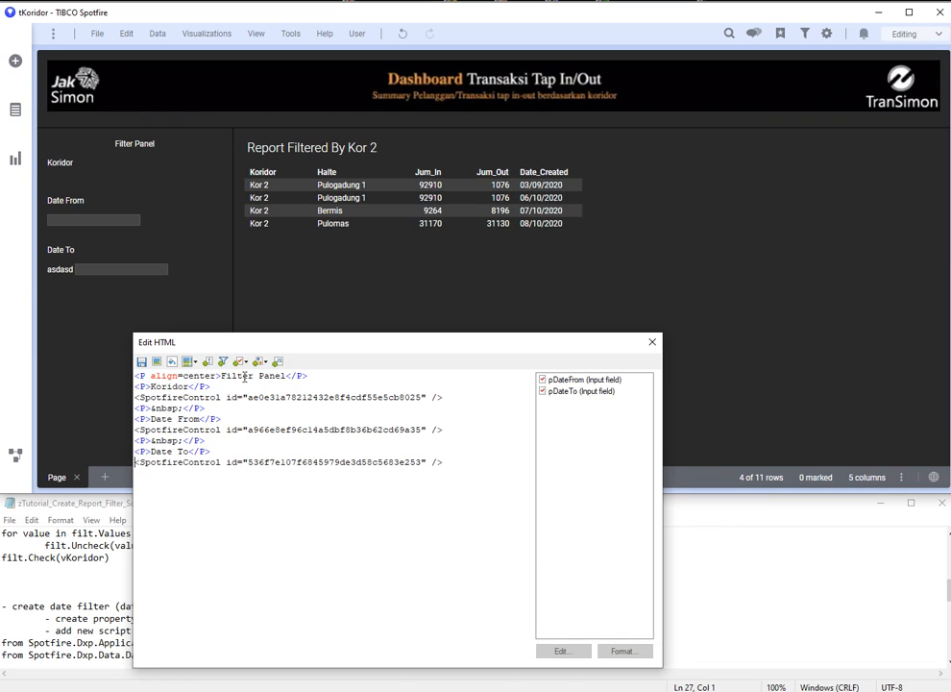
Step: Replace the broken control line under Koridor with placeholder "asd" and a pKoridor drop-down list set through unique values in column
key(shift+End)
key(Delete)
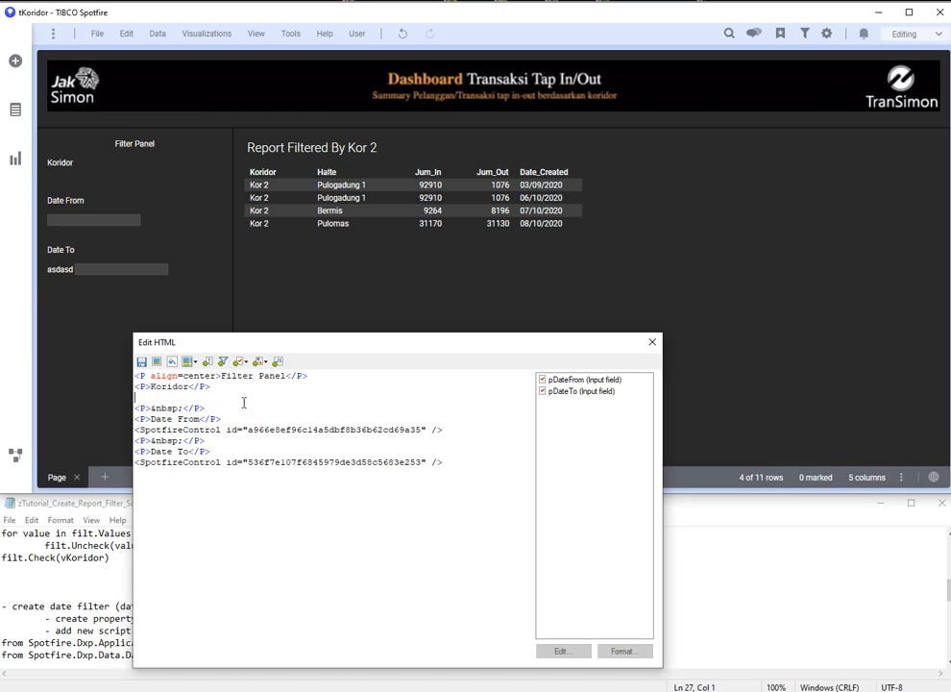
text(as)
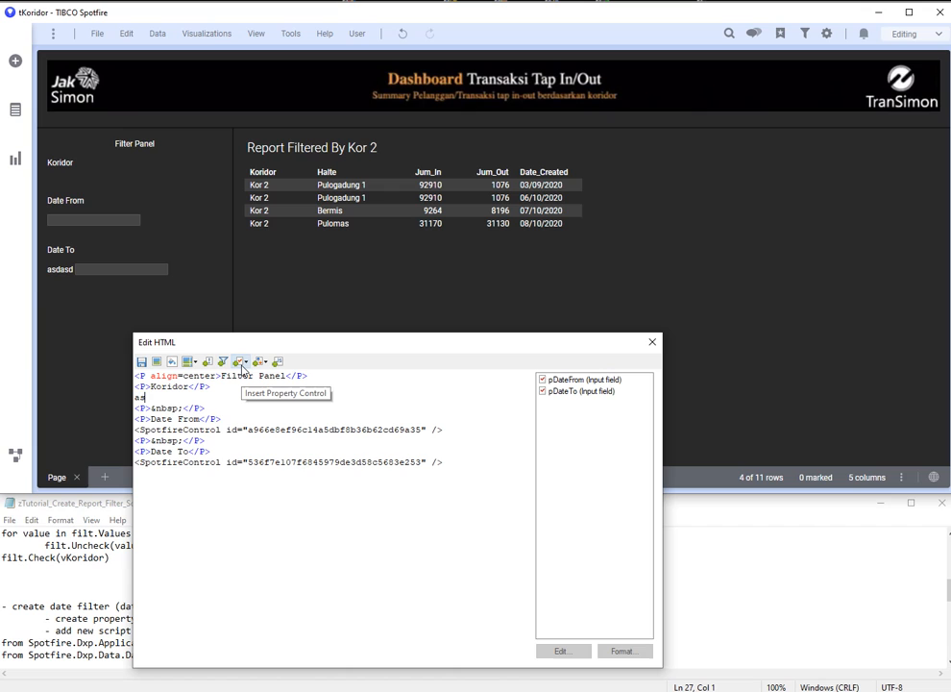
text(d)
key(Return)
click(242, 364)
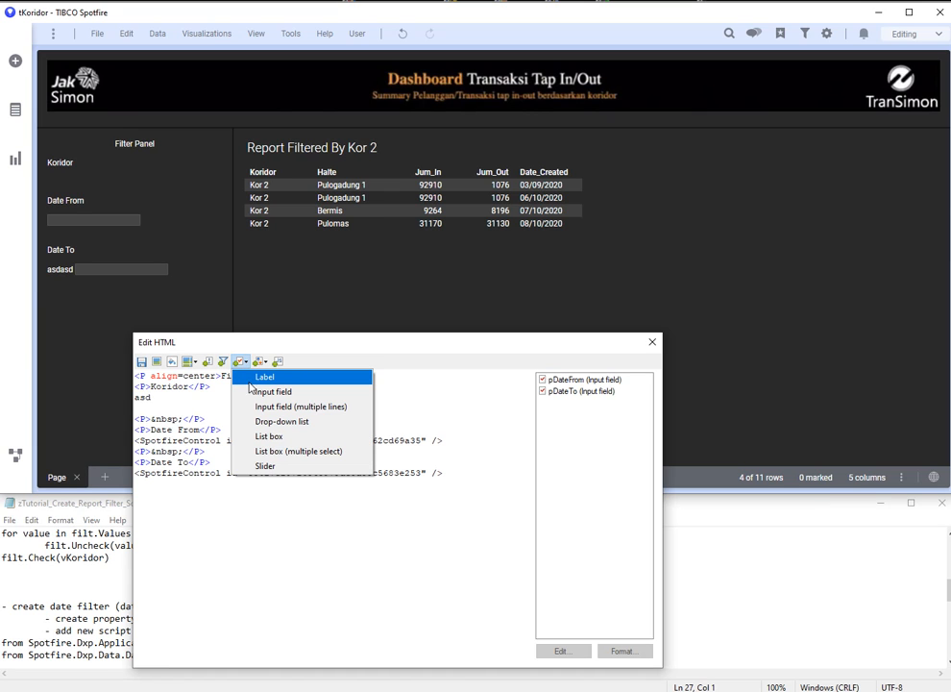
click(258, 421)
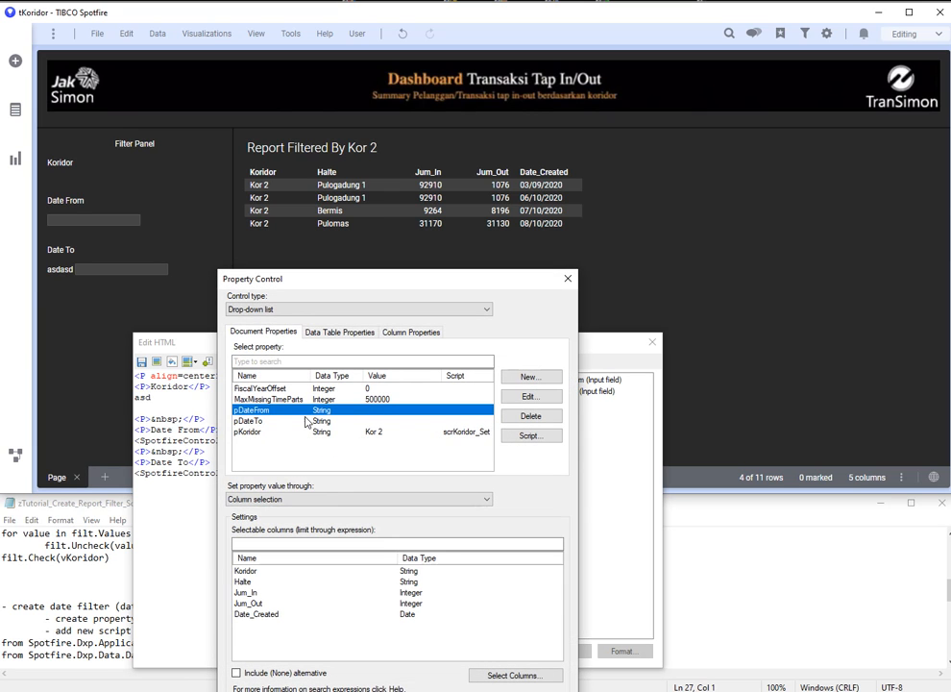
click(268, 432)
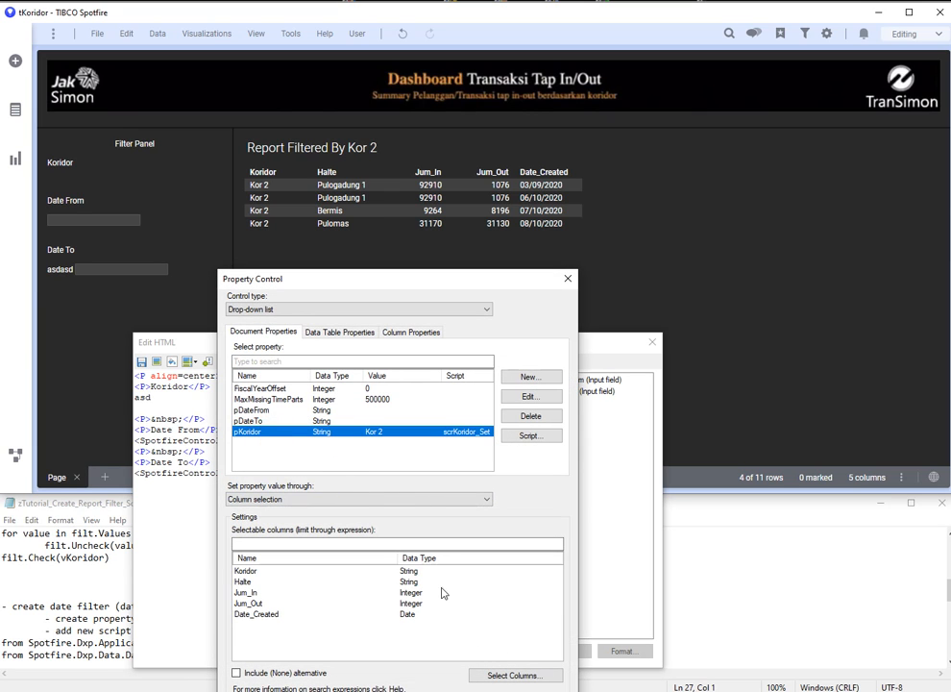
click(327, 499)
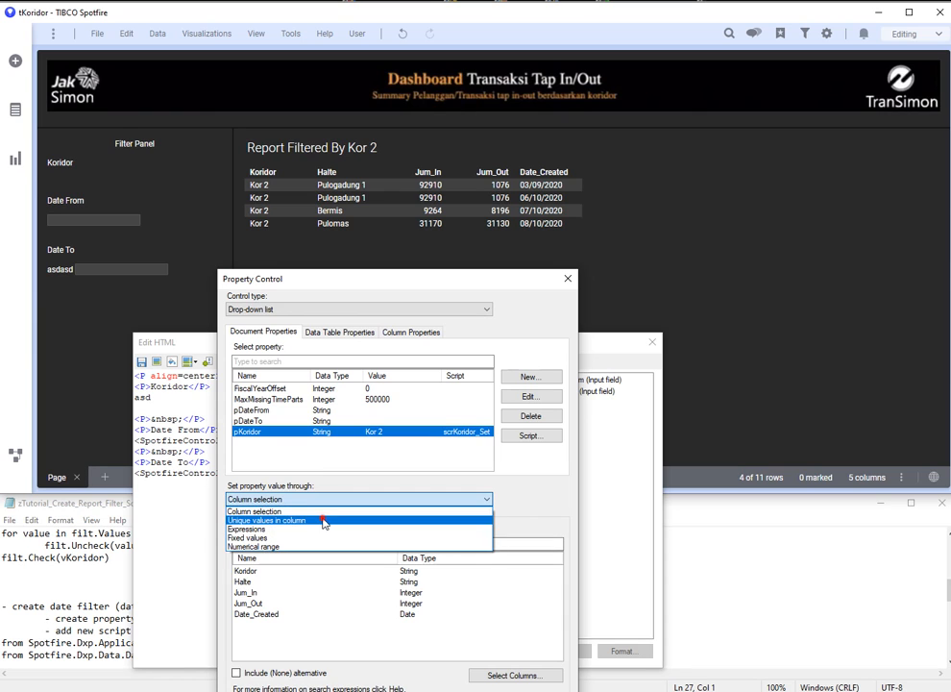
click(325, 519)
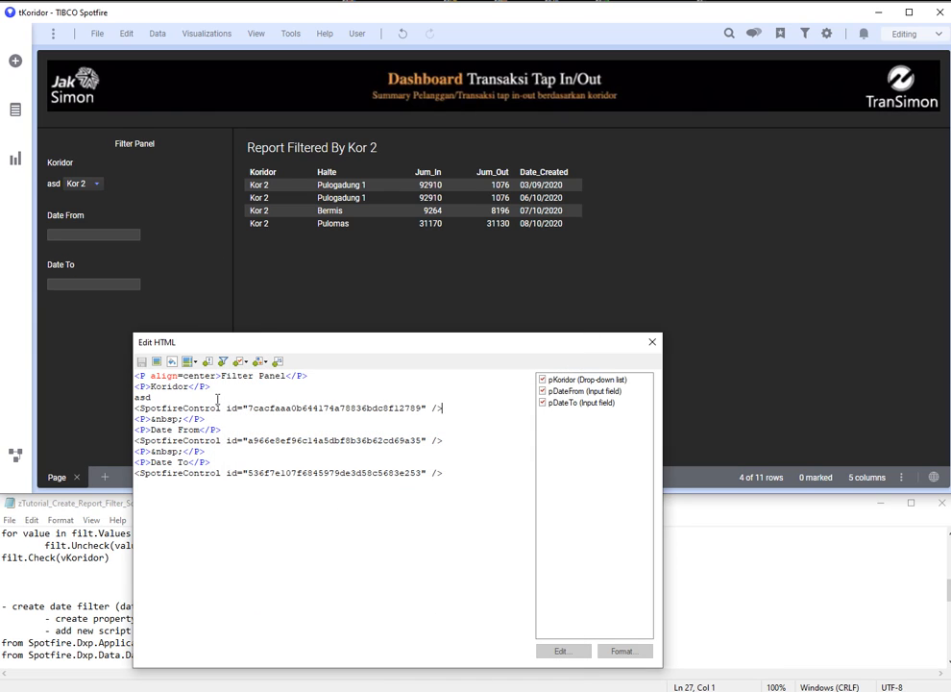
Step: Delete the placeholder "asd" above the Koridor drop-down control and save the HTML
key(Delete)
key(Delete)
key(Delete)
key(Delete)
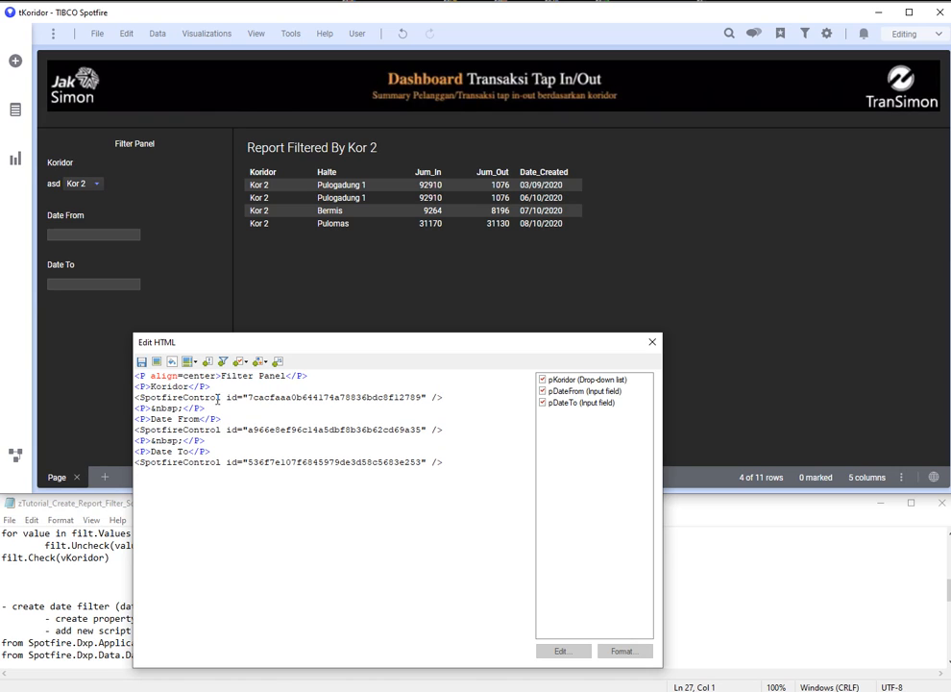
click(140, 361)
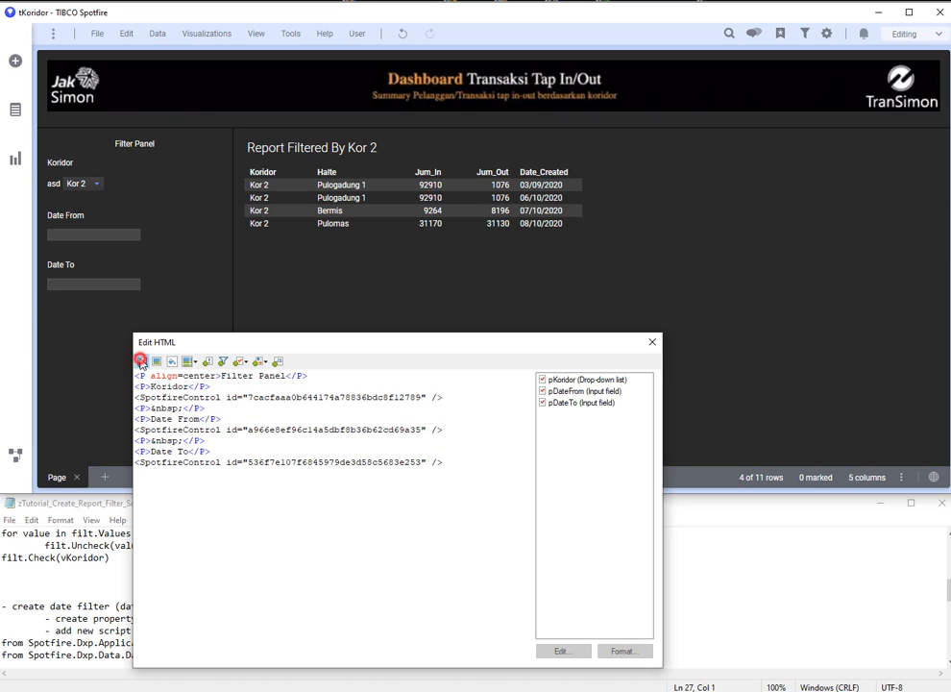
Step: Enter 1/9/2020 as Date From and 1/12/2020 as Date To in the filter panel
click(72, 235)
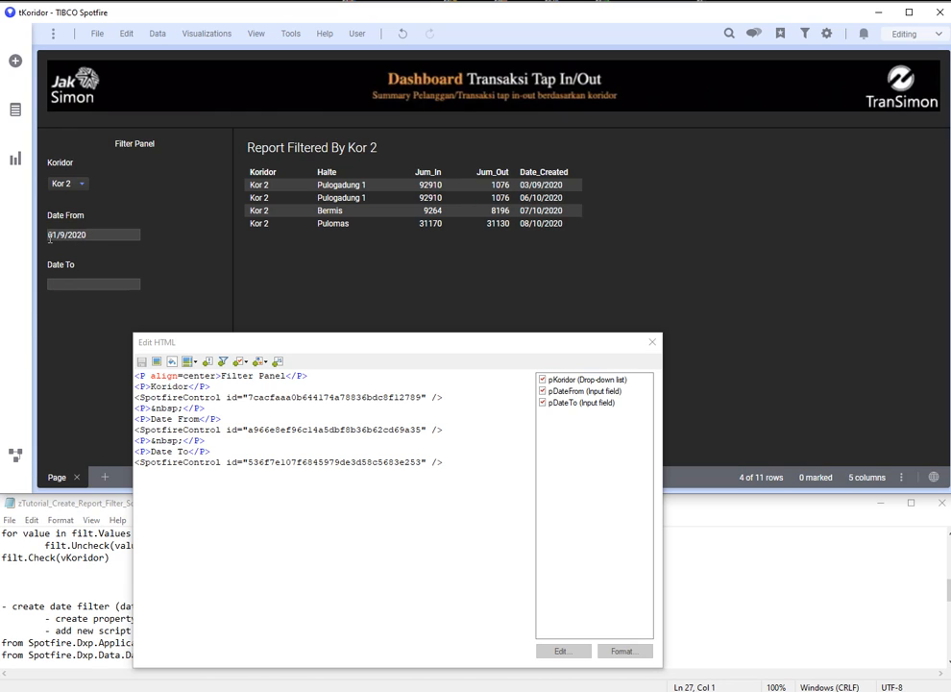
key(Delete)
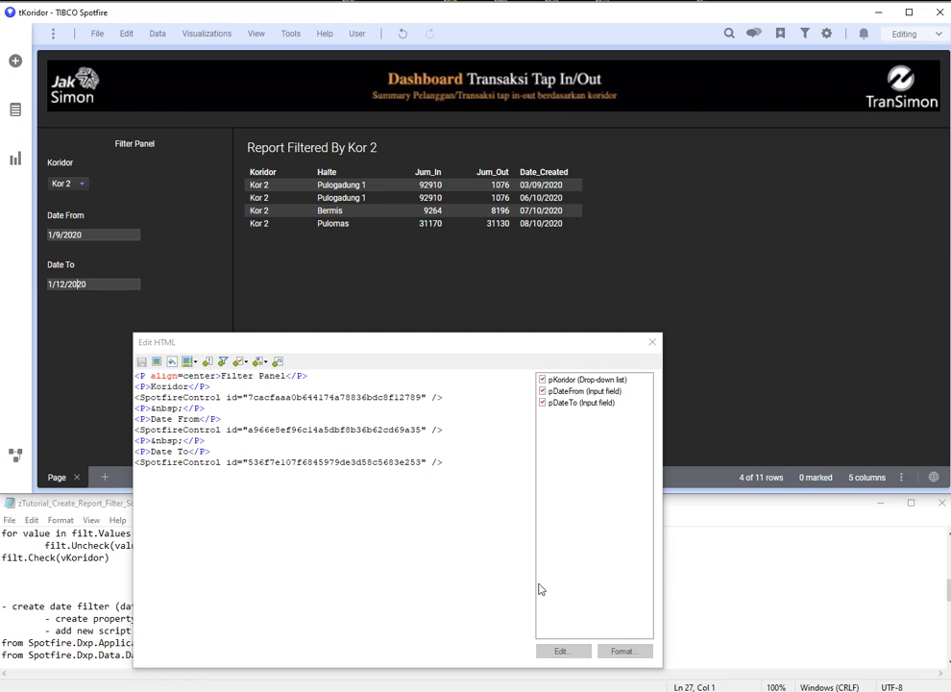
Step: Set the pDateFrom property to execute a script on change and start a new script named srcDate_Change
click(286, 429)
click(573, 391)
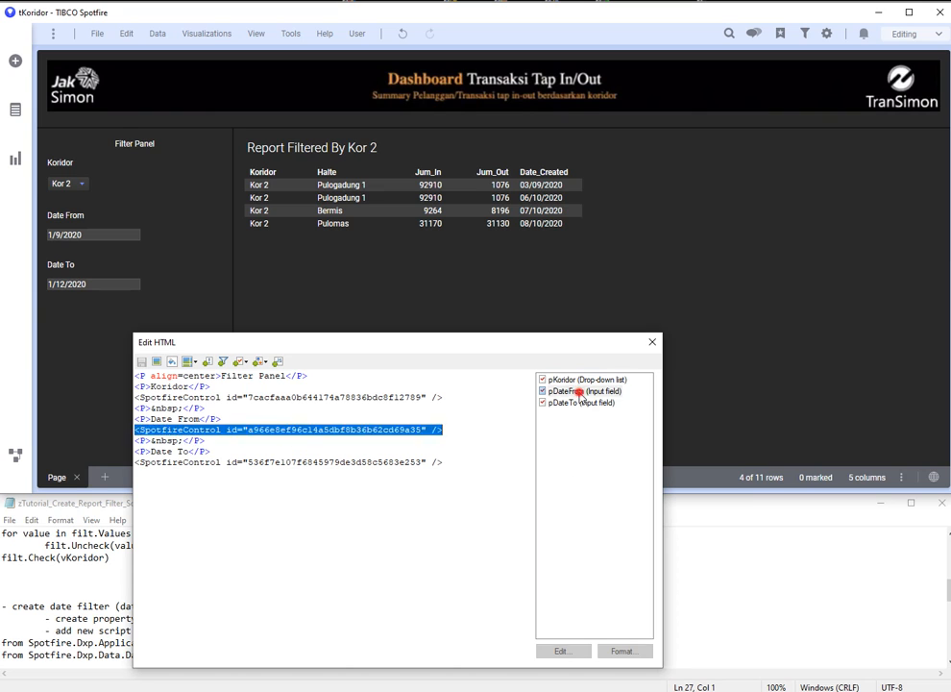
click(568, 650)
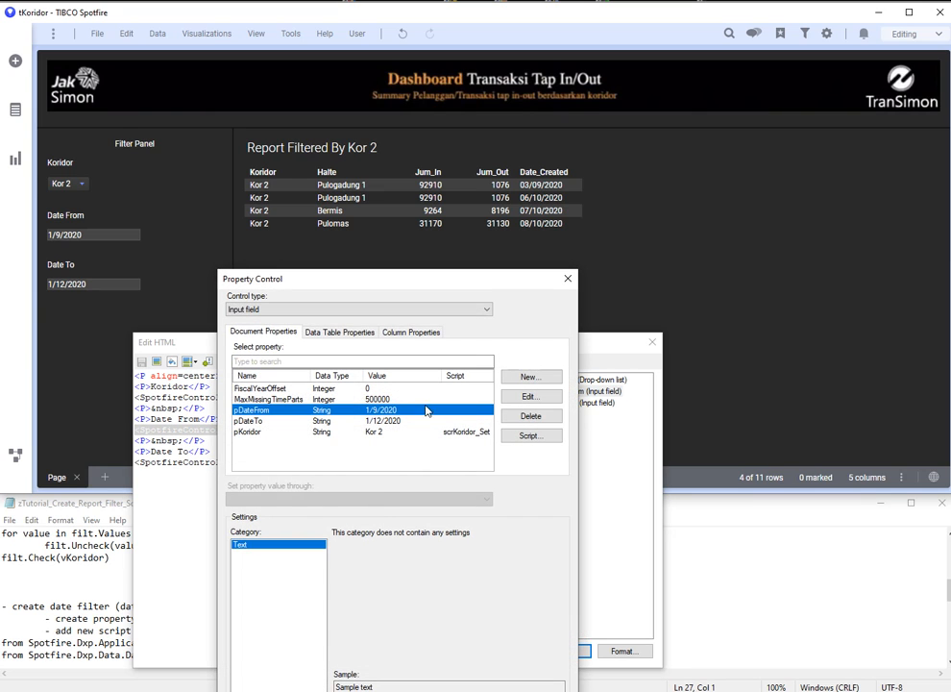
click(534, 435)
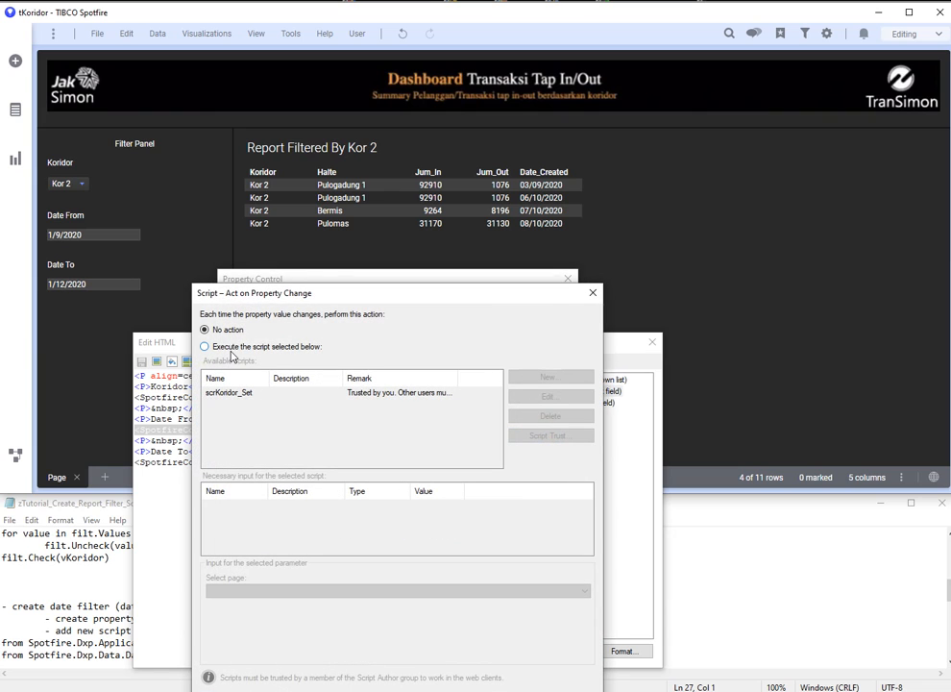
click(234, 349)
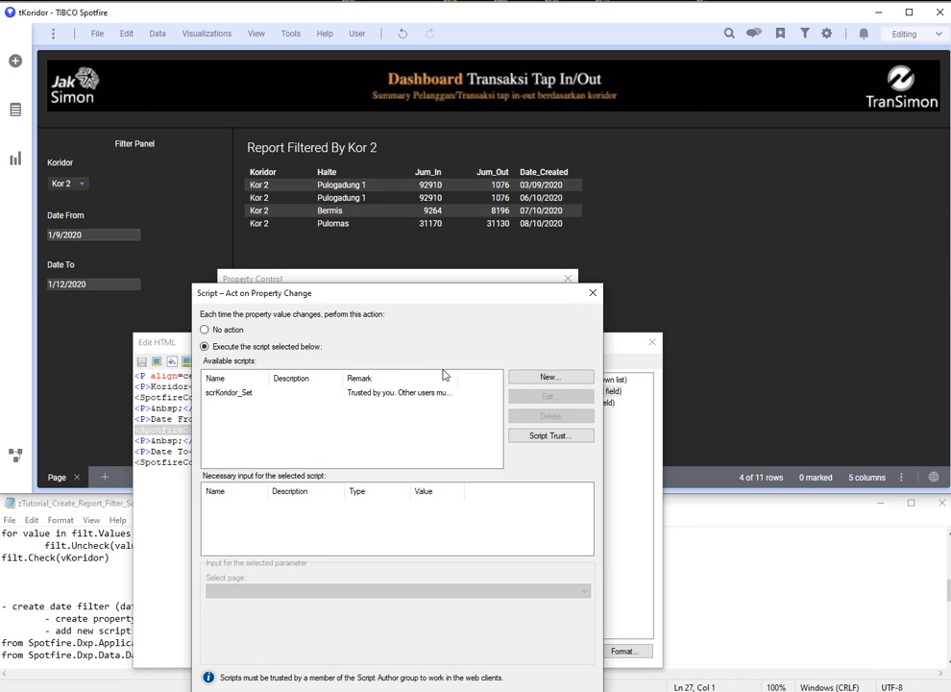
click(552, 377)
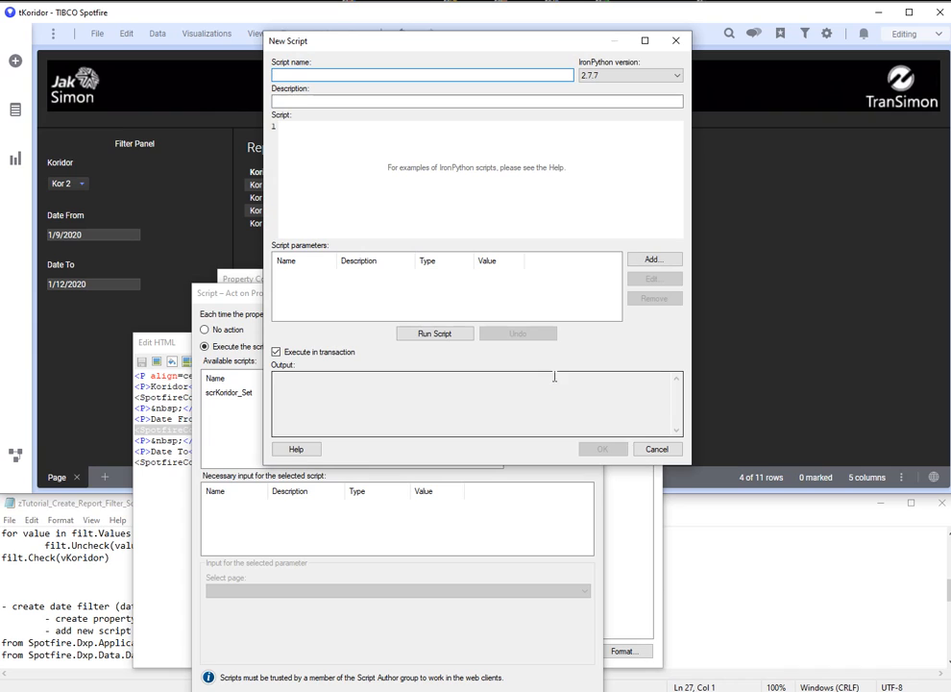
text(srcDate_Change)
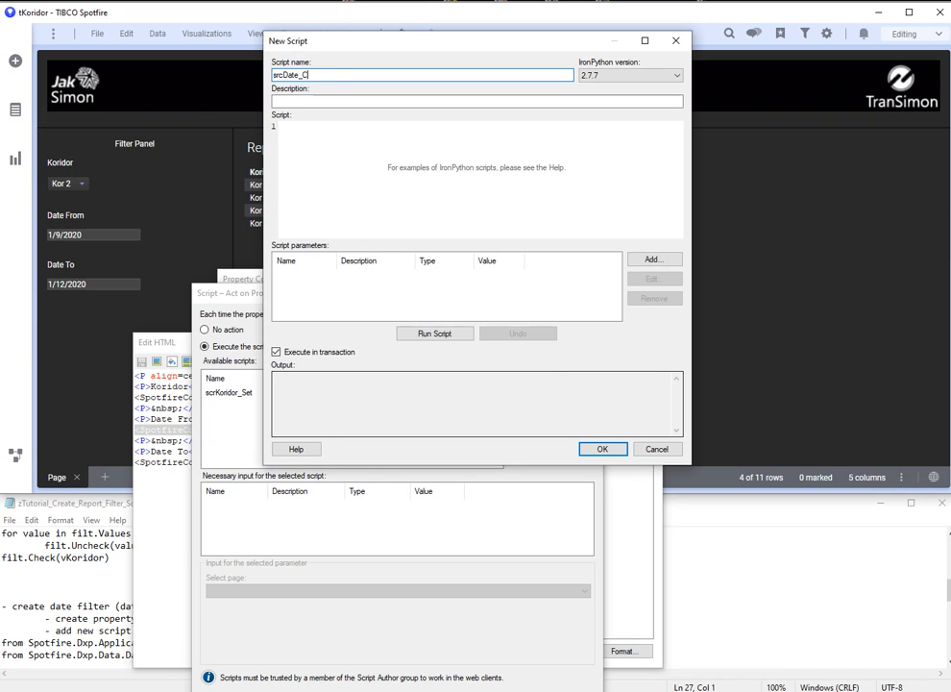
Step: Check the Notepad notes on the date filter for the parameters its on-change script needs
click(56, 654)
key(Down)
key(Down)
key(Down)
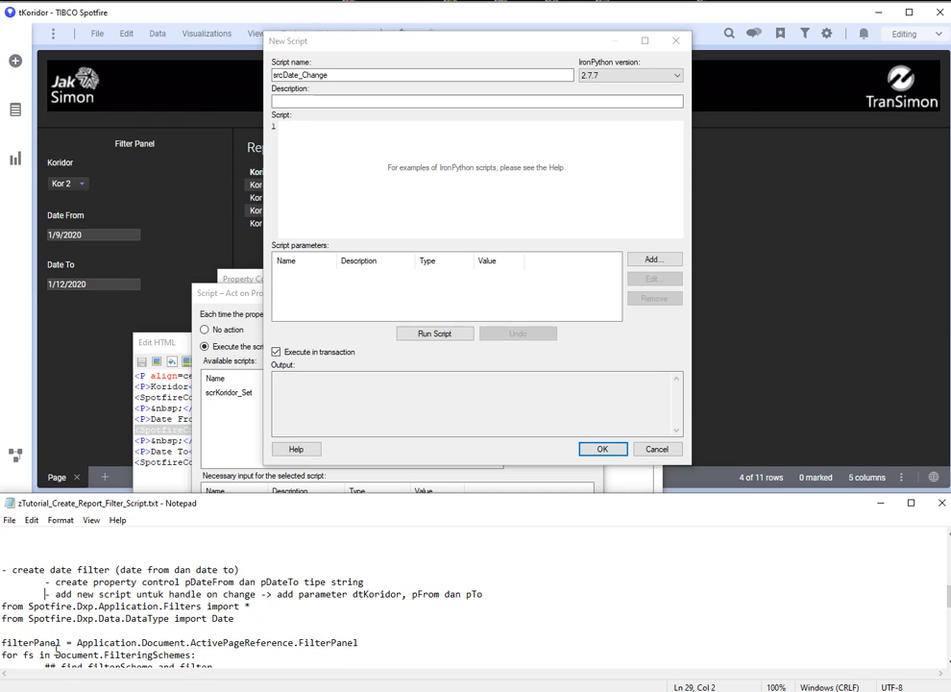
key(Right)
key(Right)
key(Right)
key(Right)
key(Right)
key(Right)
key(Right)
key(Right)
key(Right)
key(Right)
key(Right)
Step: Add a String script parameter named pDateFrom that takes its value from the pDateFrom document property
click(641, 263)
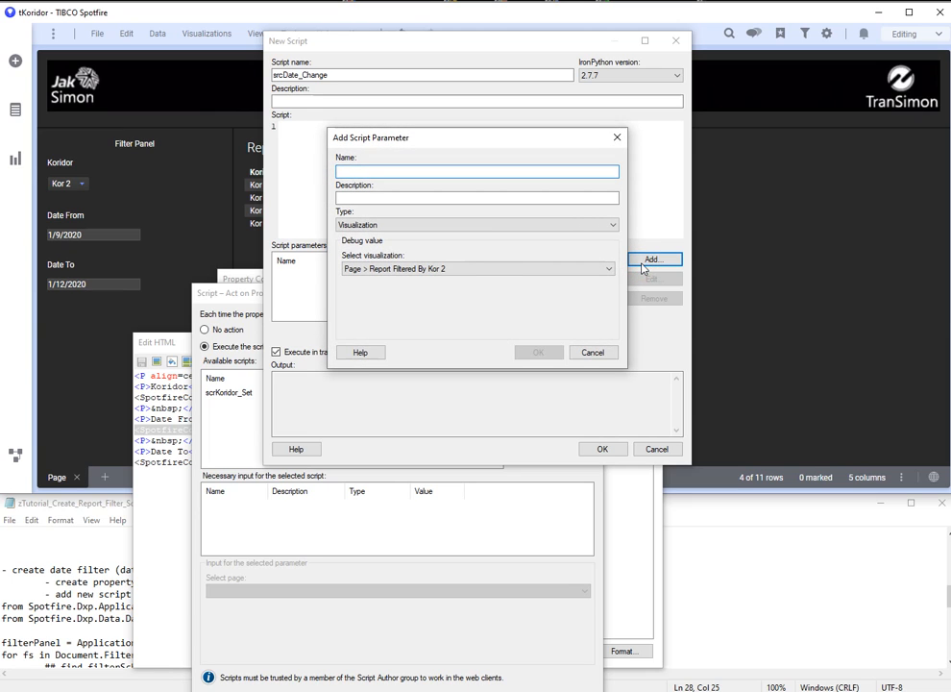
text(pDateFrom)
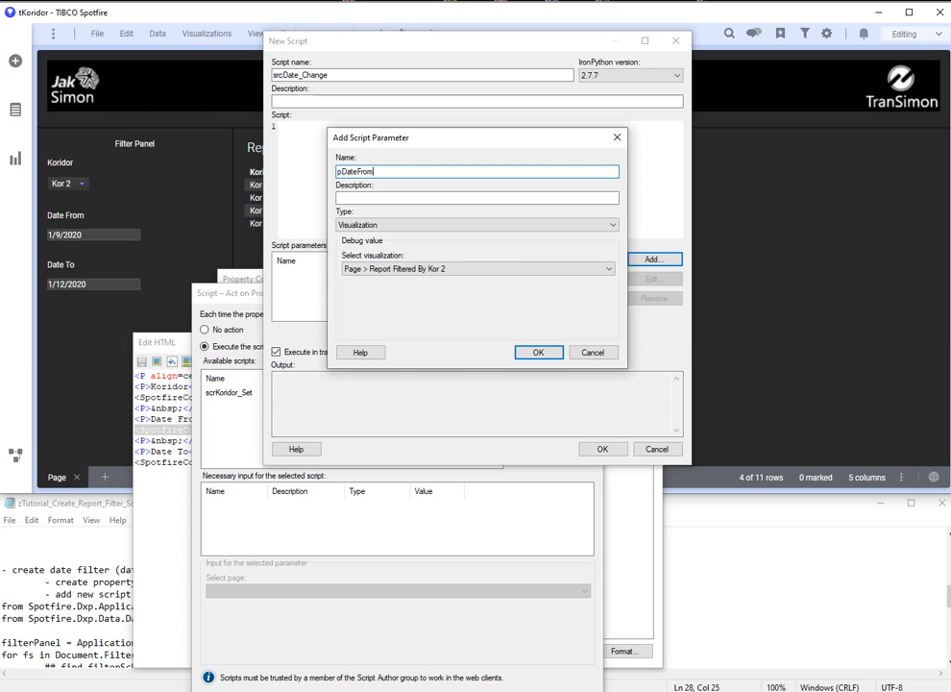
click(441, 224)
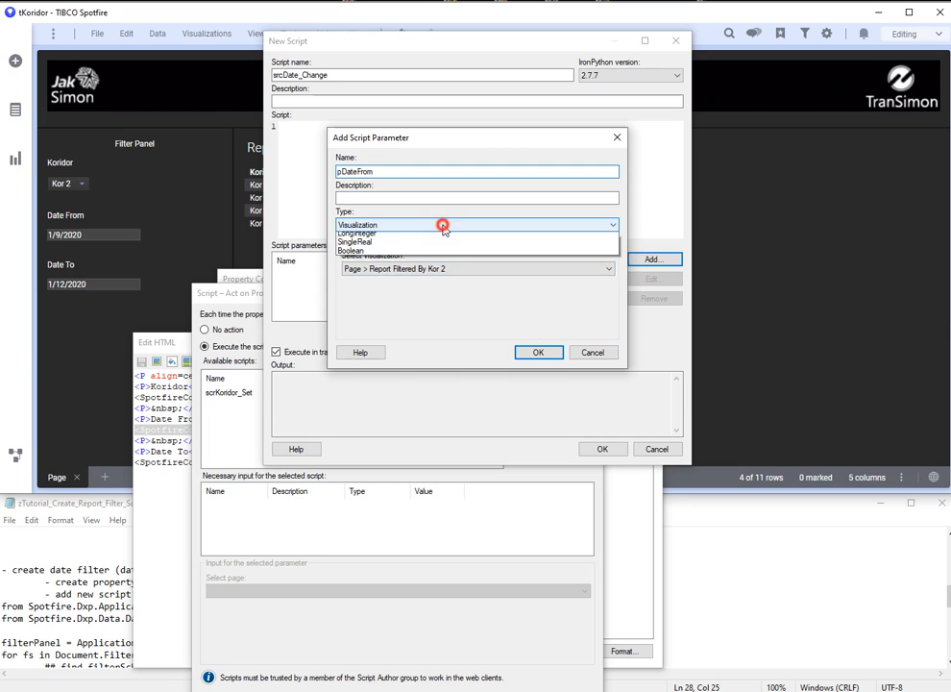
click(420, 263)
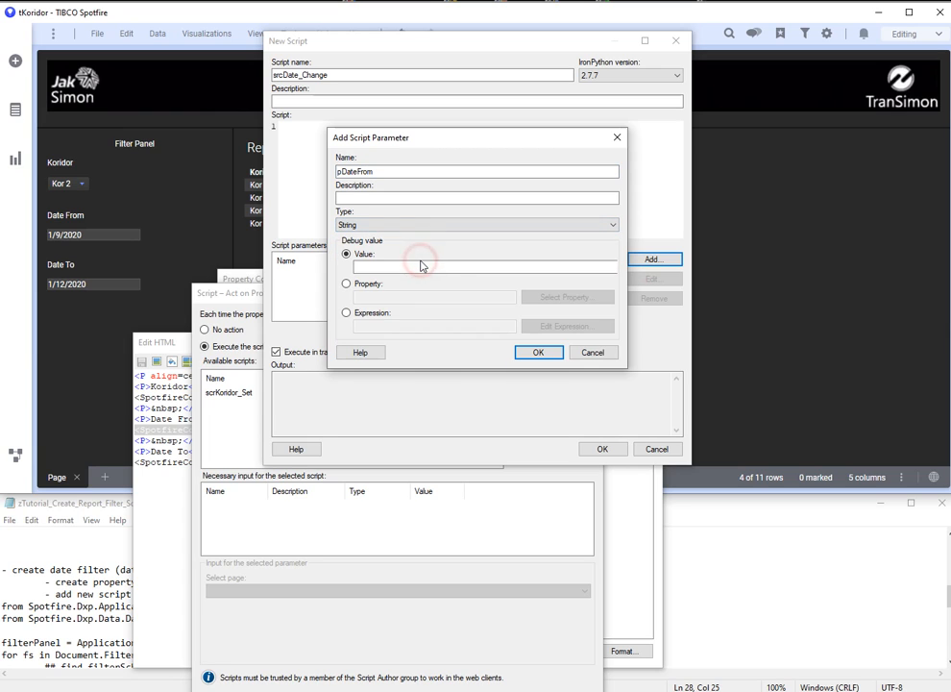
click(369, 286)
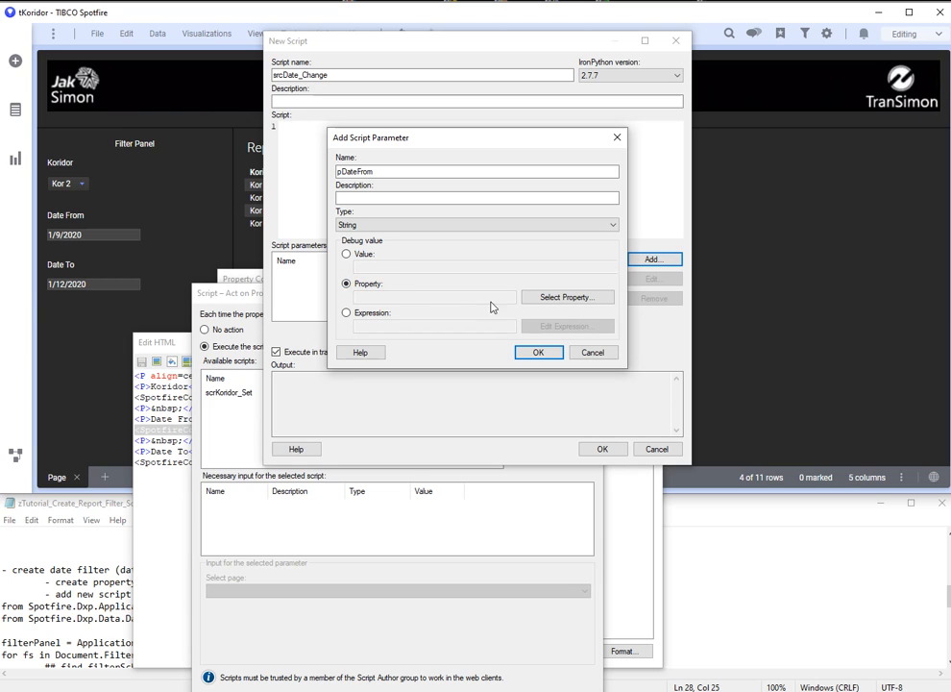
click(564, 304)
click(347, 207)
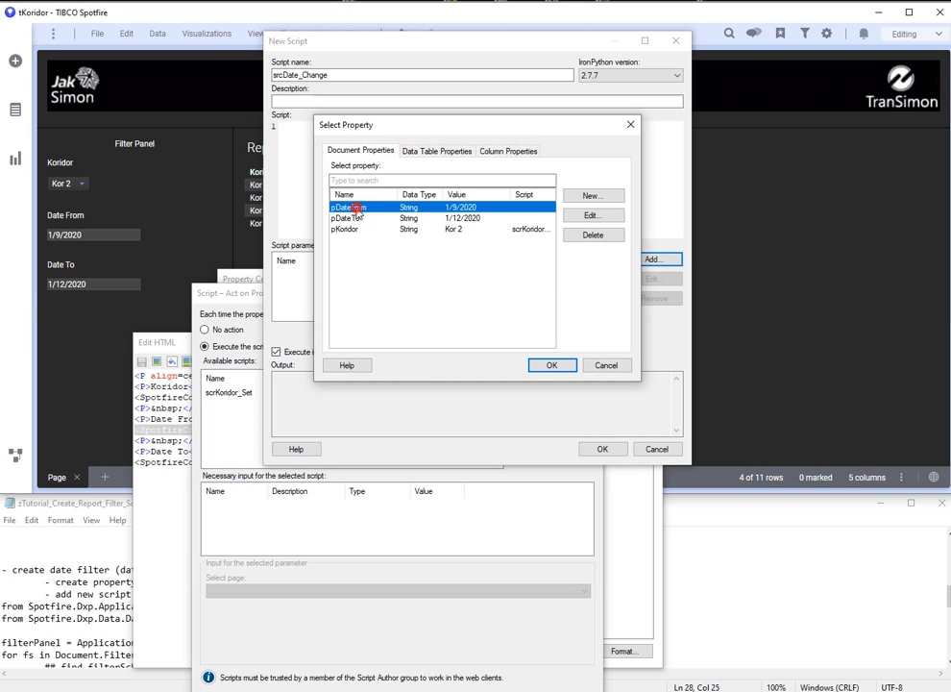
click(553, 365)
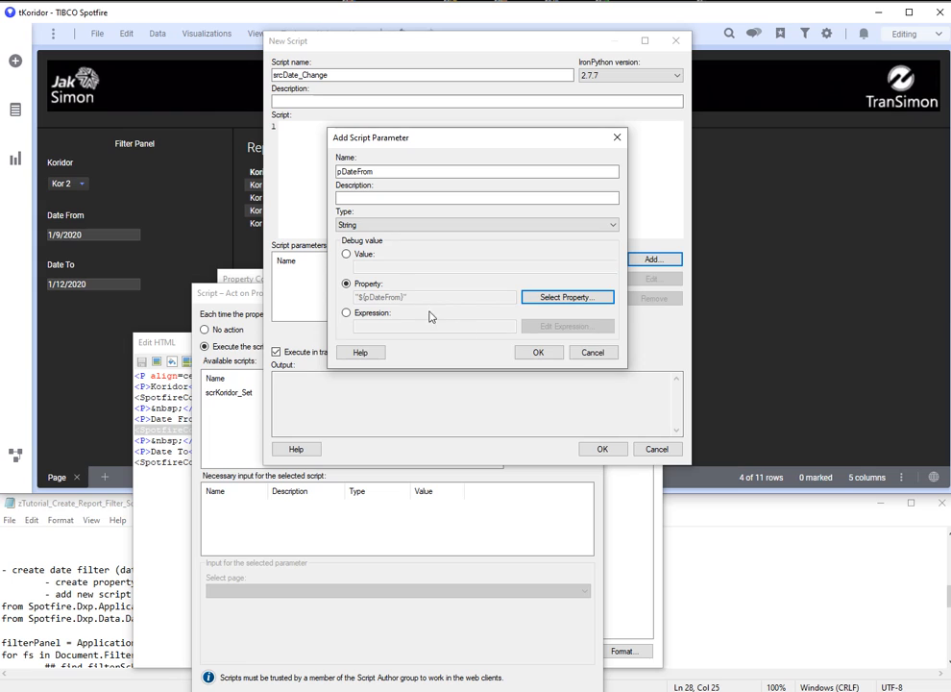
click(536, 353)
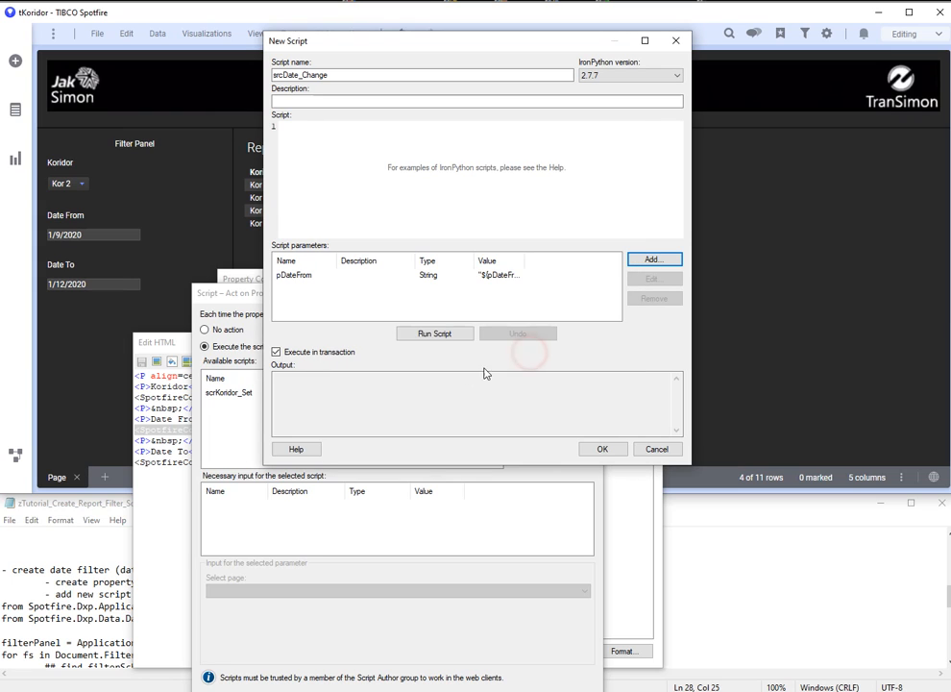
Step: Add a second script parameter named pDateTo, leaving its type as Visualization
click(651, 253)
click(653, 257)
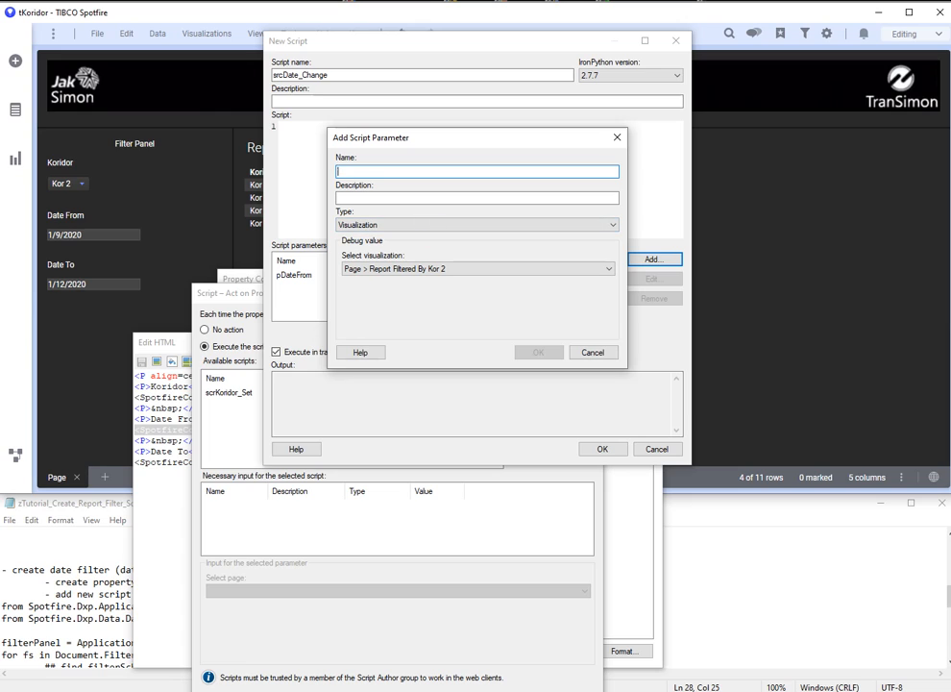
text(pDateTo)
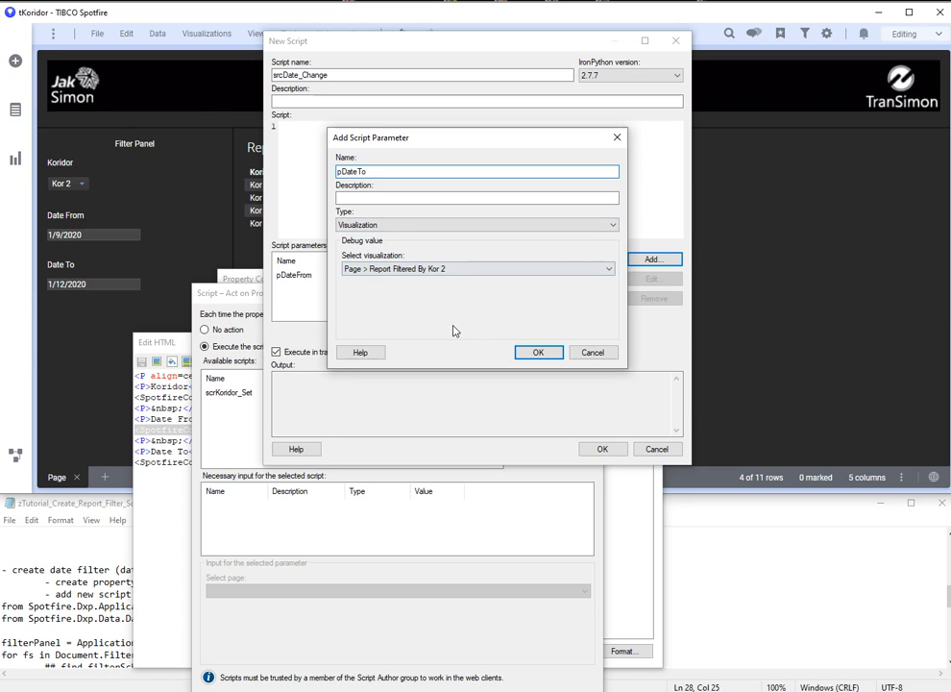
click(537, 352)
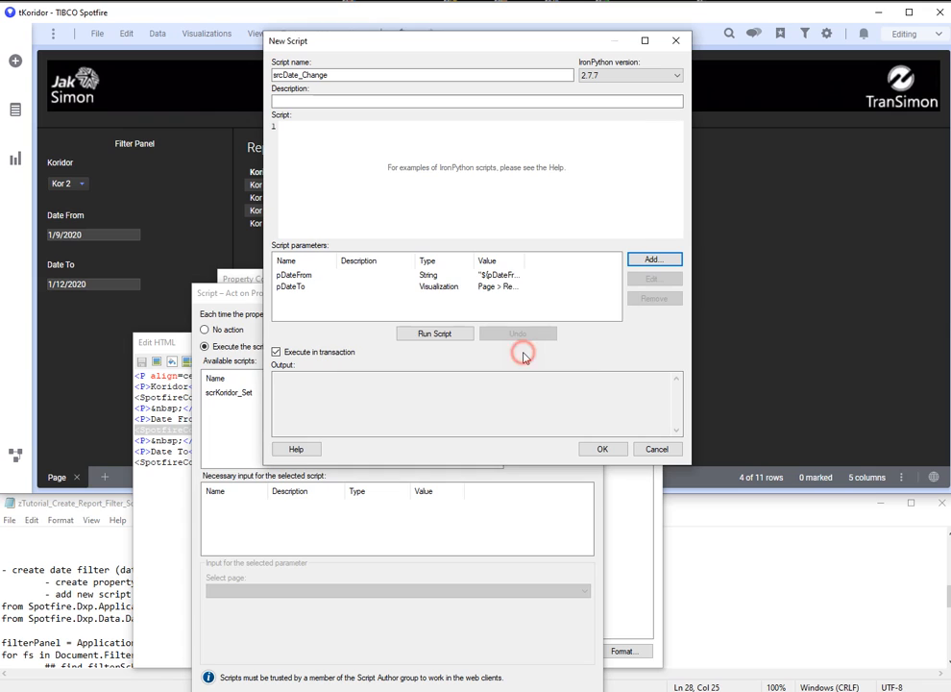
Step: Change the pDateTo parameter's type to String and bind it to the pDateTo document property
click(450, 284)
click(651, 278)
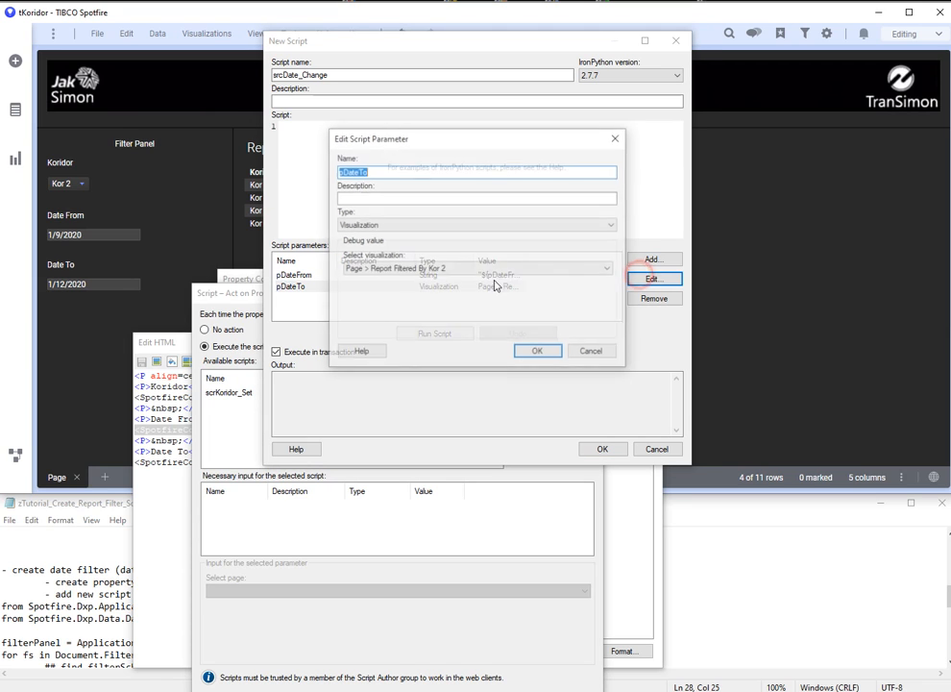
click(363, 224)
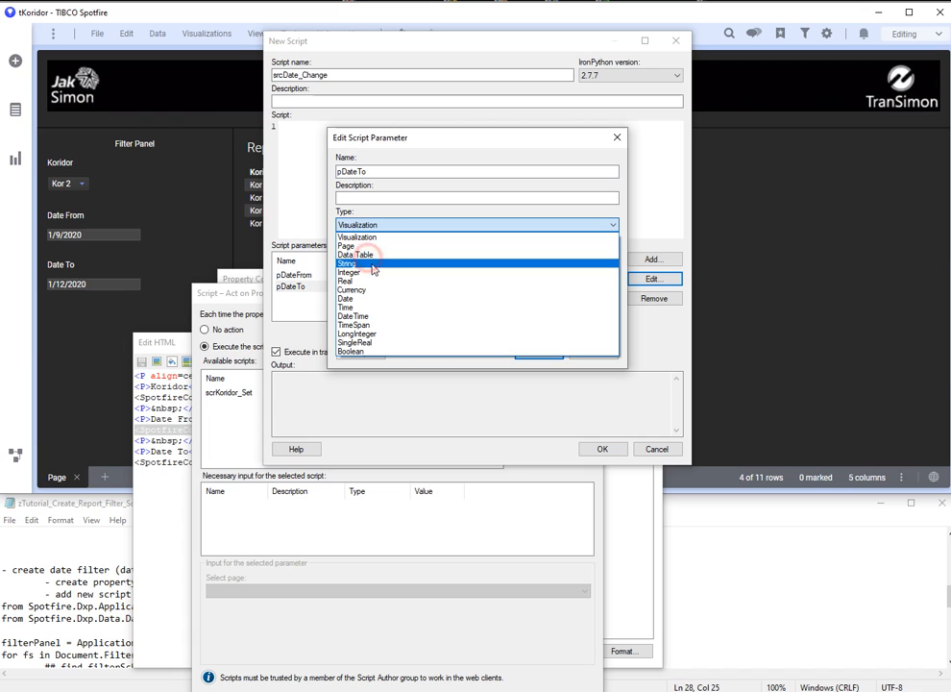
click(366, 263)
click(357, 285)
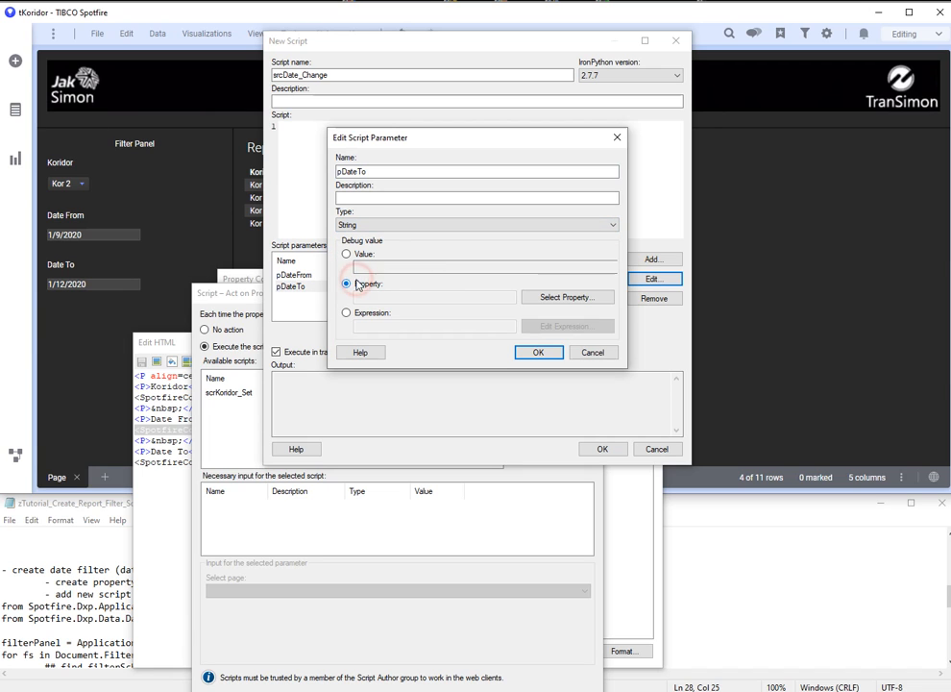
click(548, 298)
click(346, 218)
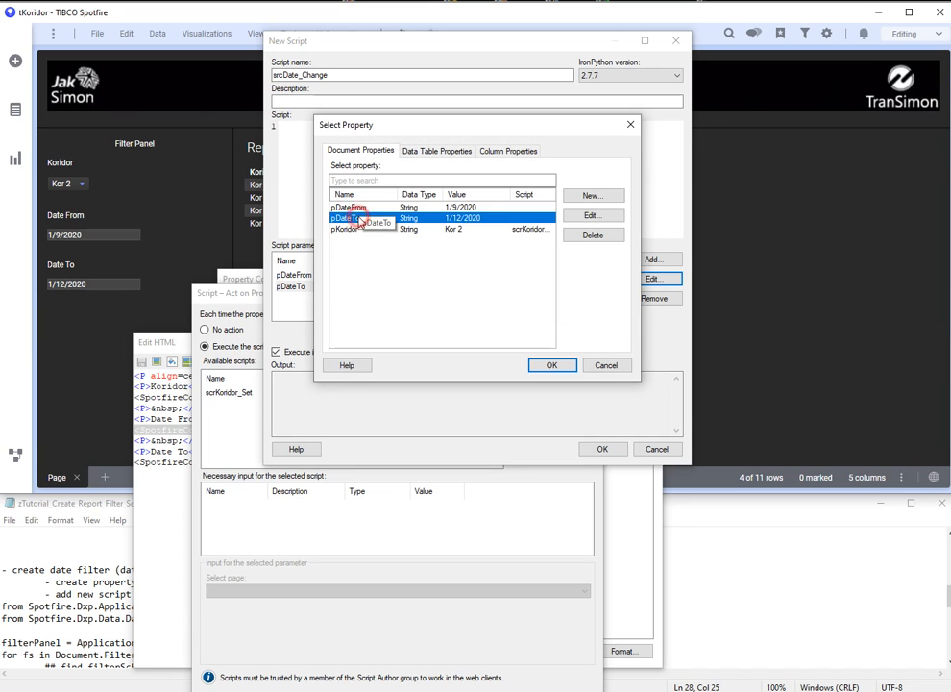
click(553, 365)
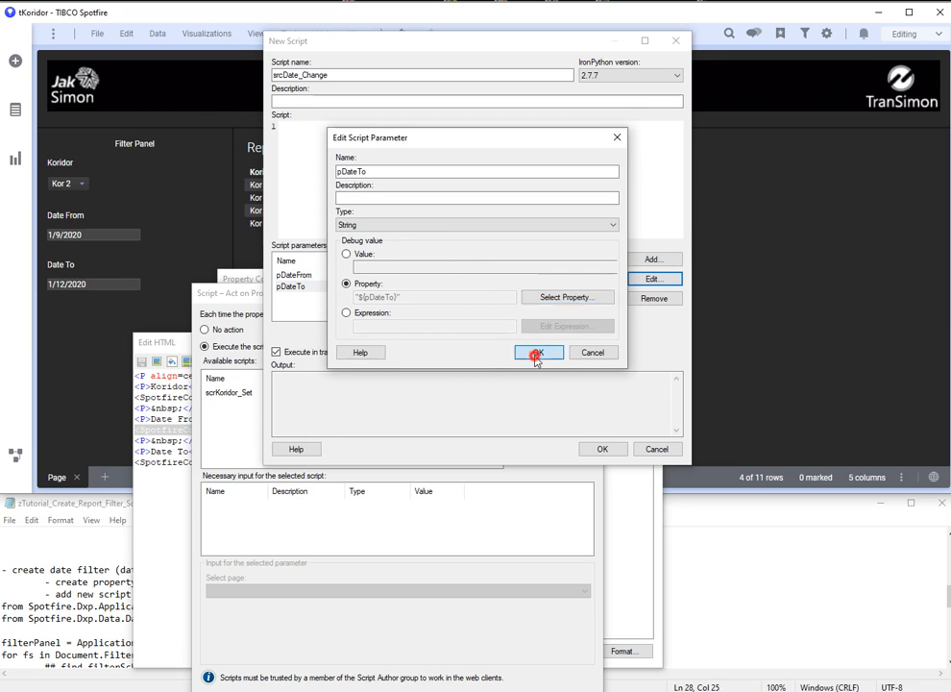
click(537, 352)
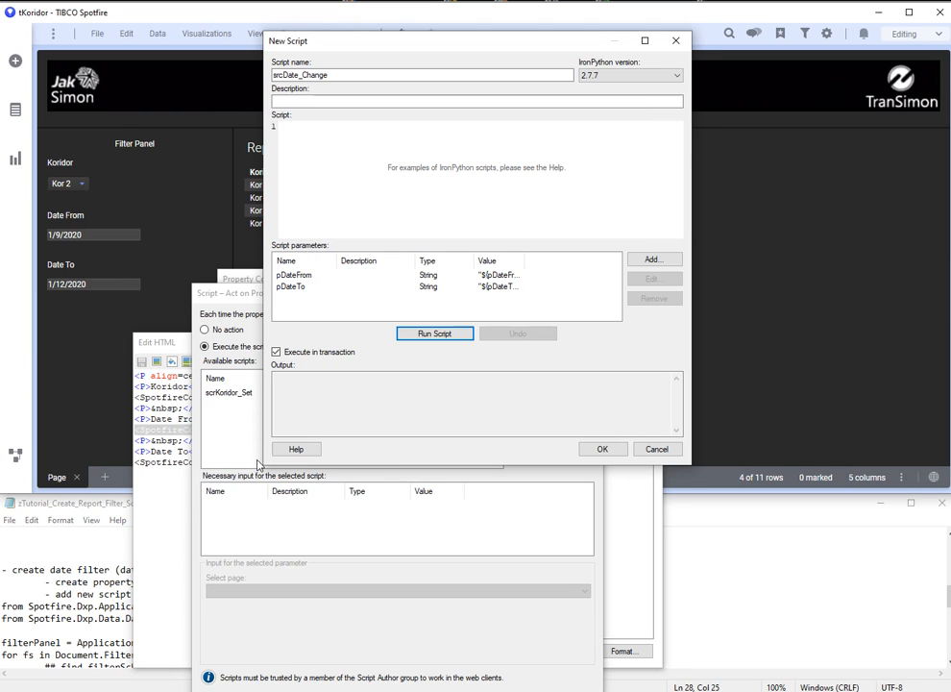
Step: Check the parameter names in the Notepad notes and rename the pDateFrom script parameter to pFrom
click(68, 582)
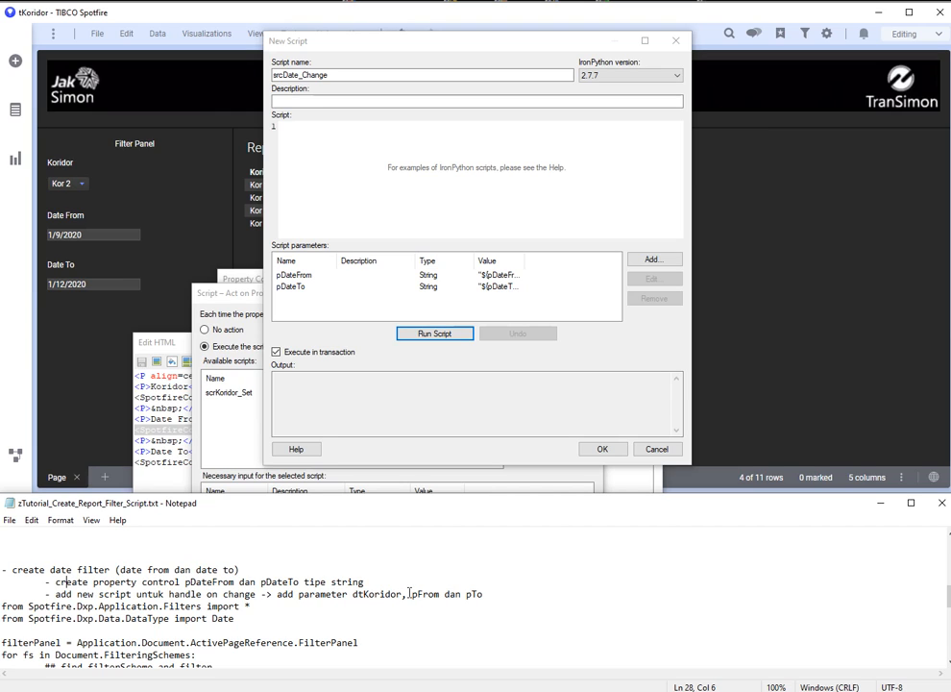
click(304, 275)
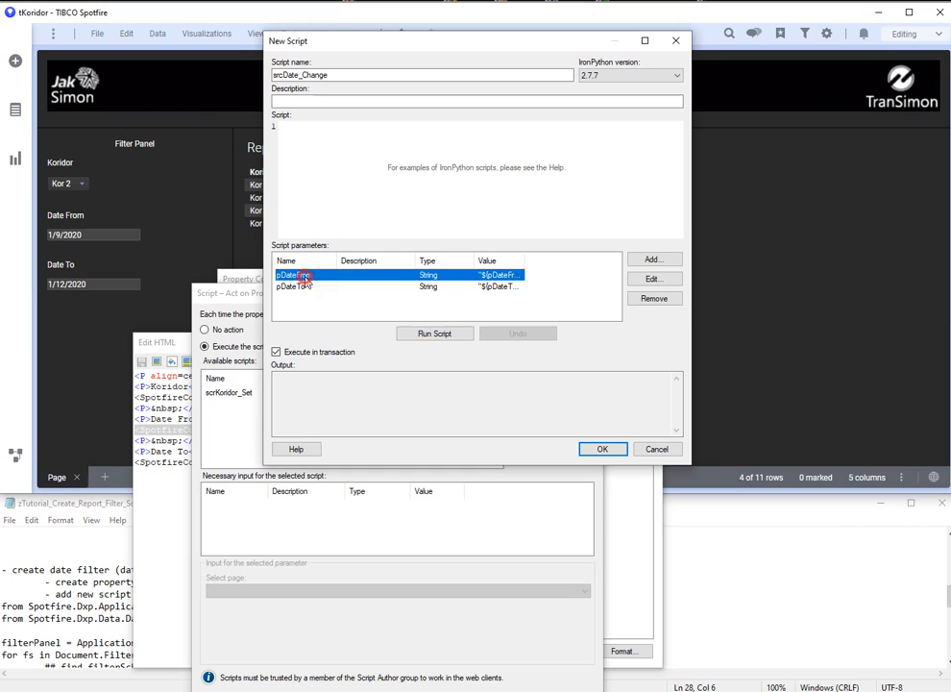
click(642, 279)
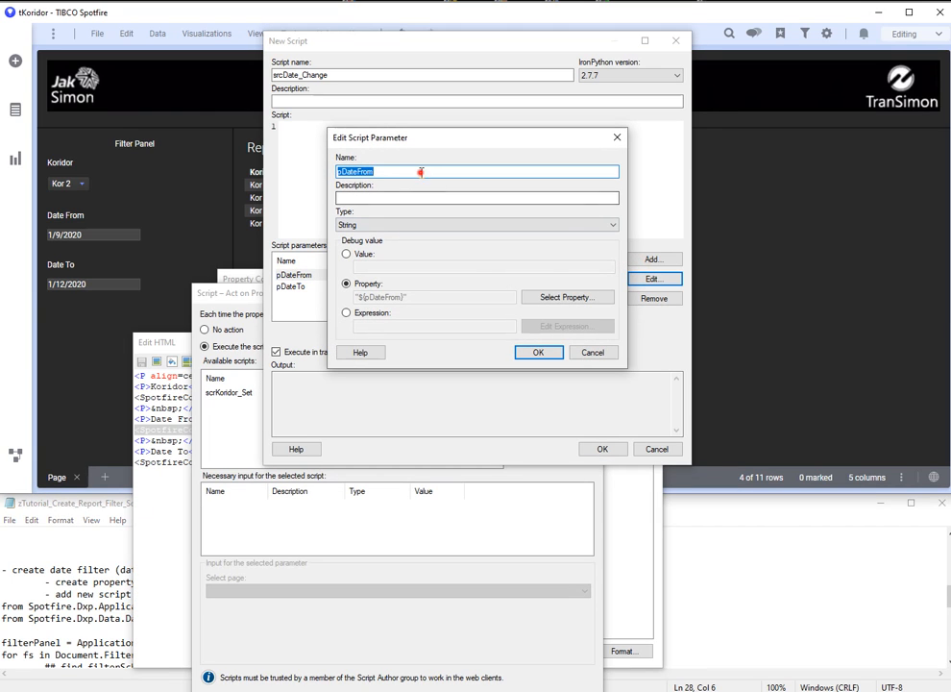
click(419, 171)
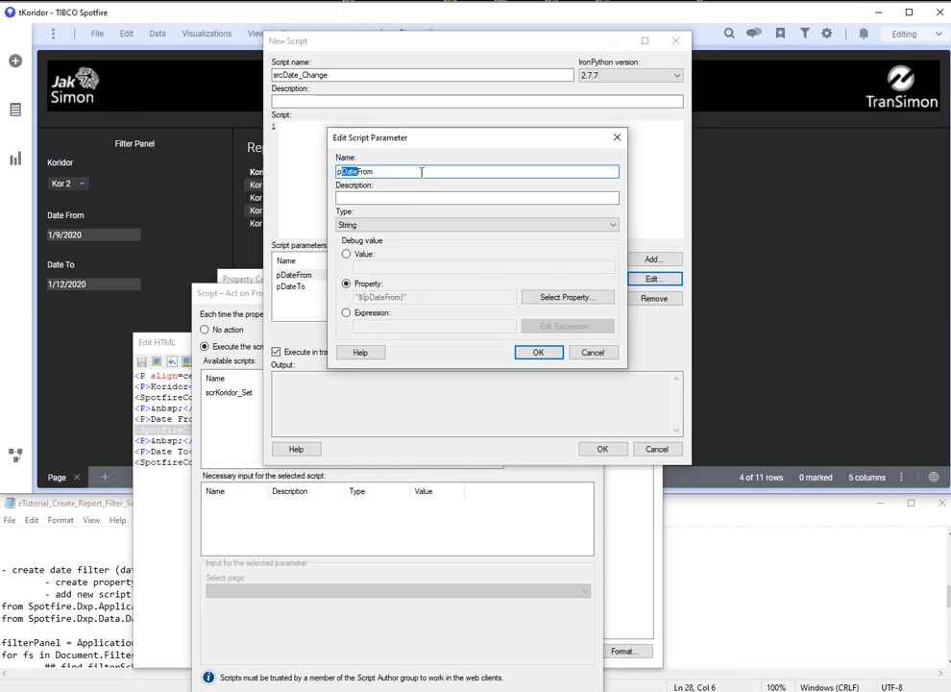
key(BackSpace)
click(536, 353)
Step: Rename the pDateTo script parameter to pTo
click(302, 287)
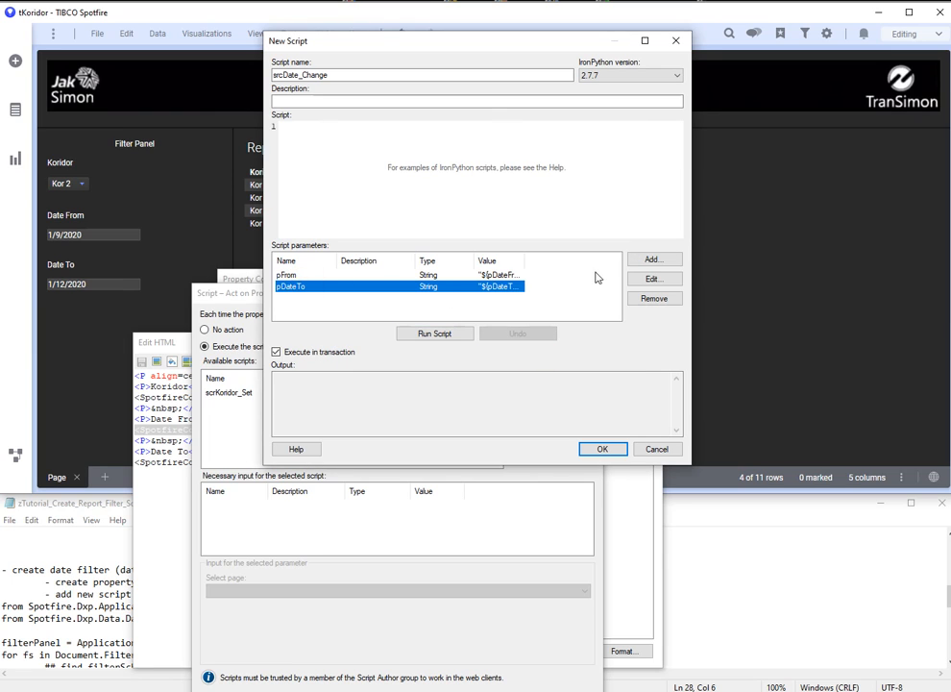
click(641, 279)
key(End)
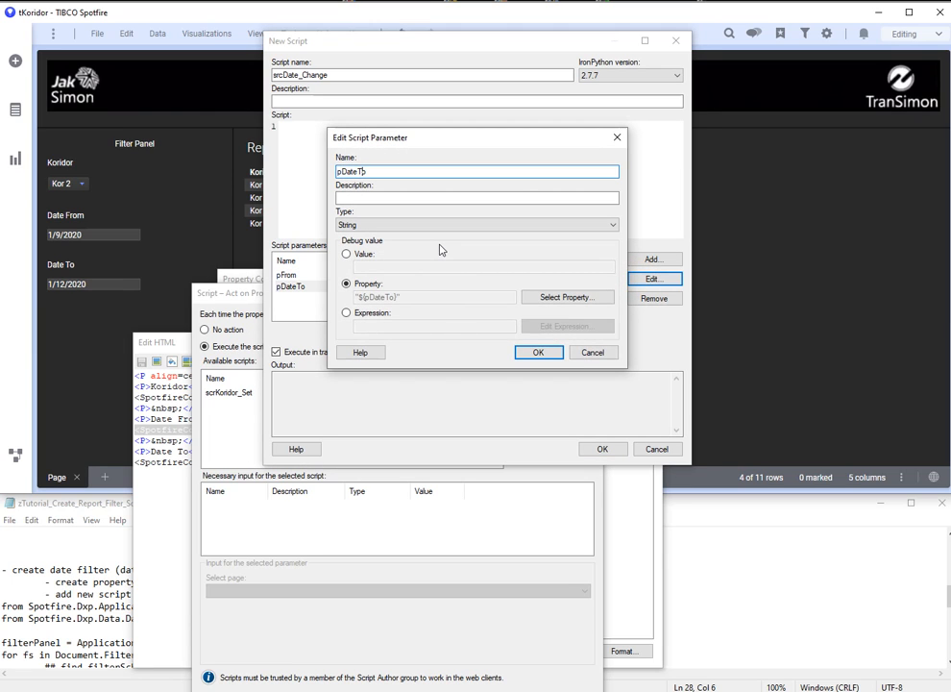
key(BackSpace)
click(538, 352)
Step: Add a Data Table script parameter named dtKoridor that uses the tKoridor table
click(656, 257)
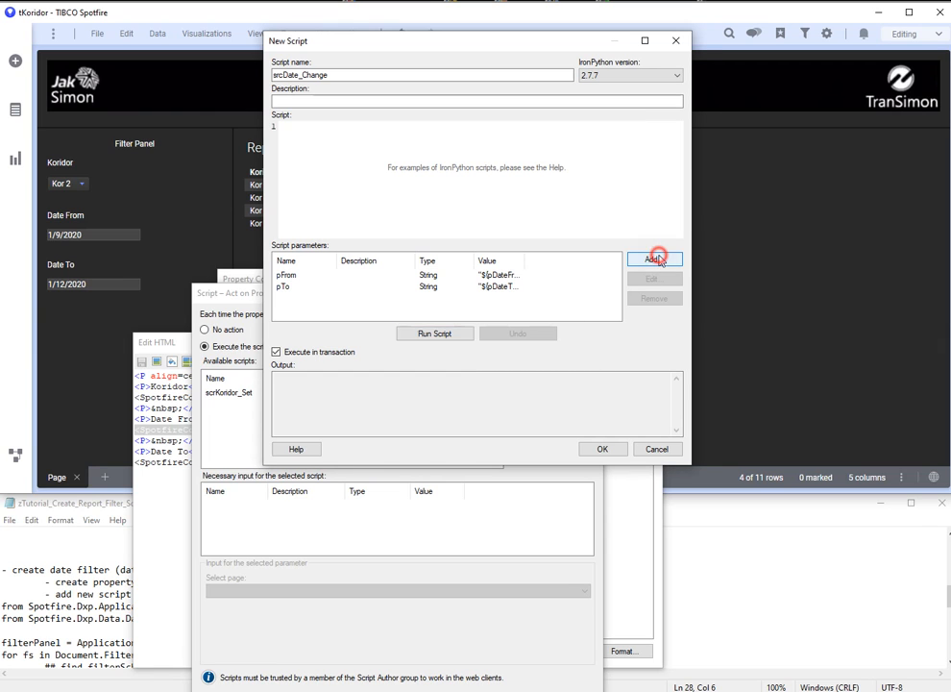
text(dt)
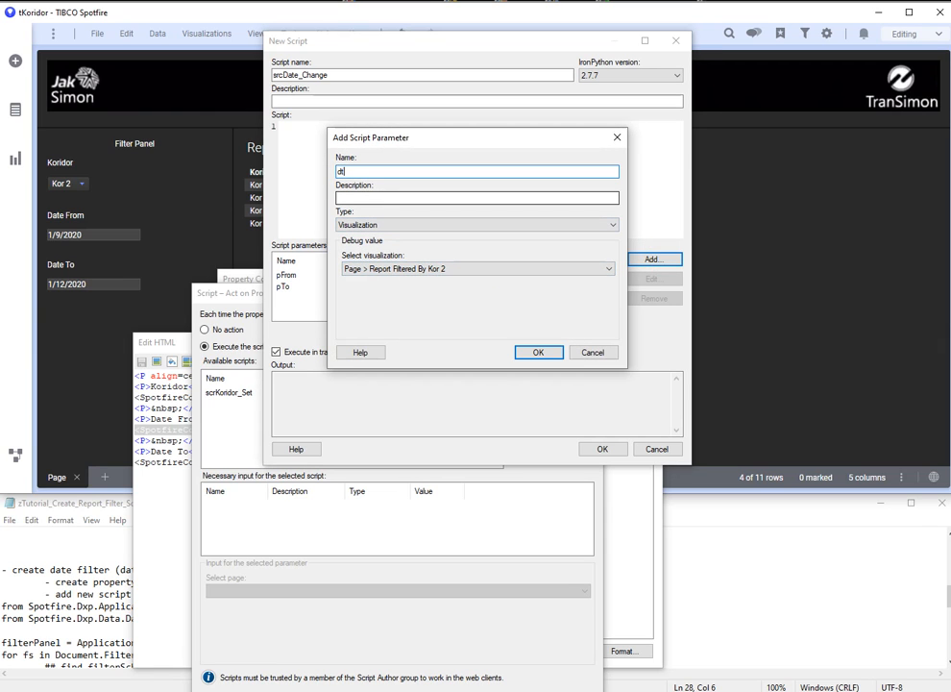
text(Koridor)
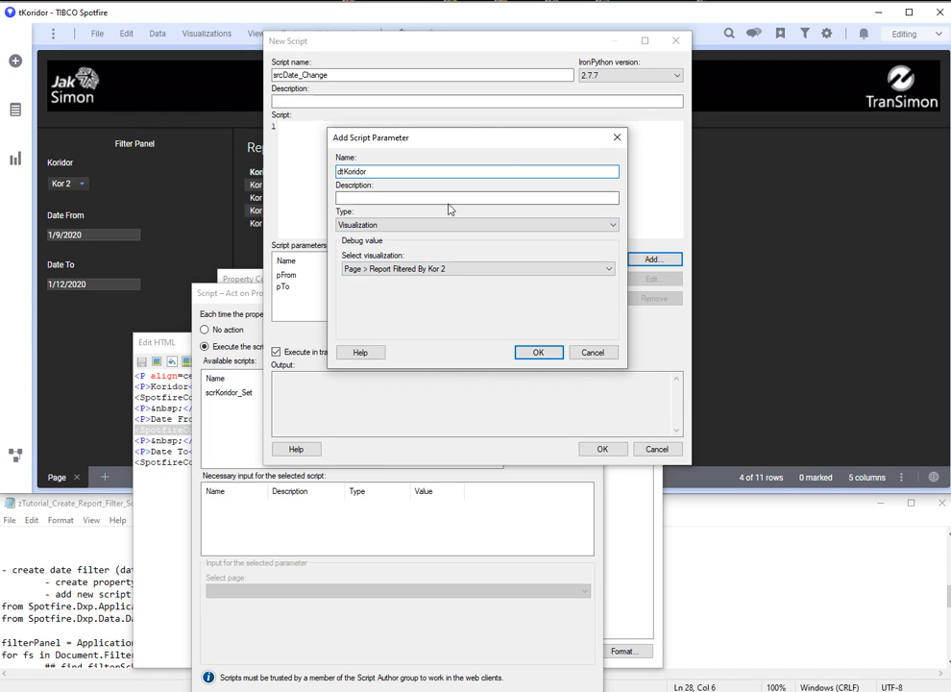
click(439, 225)
click(365, 256)
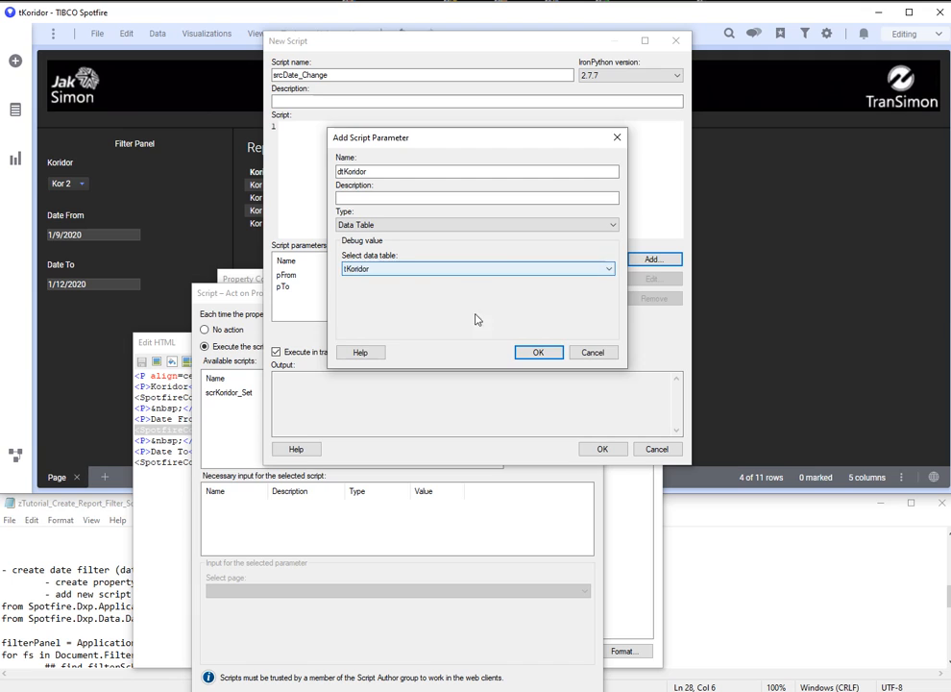
click(535, 351)
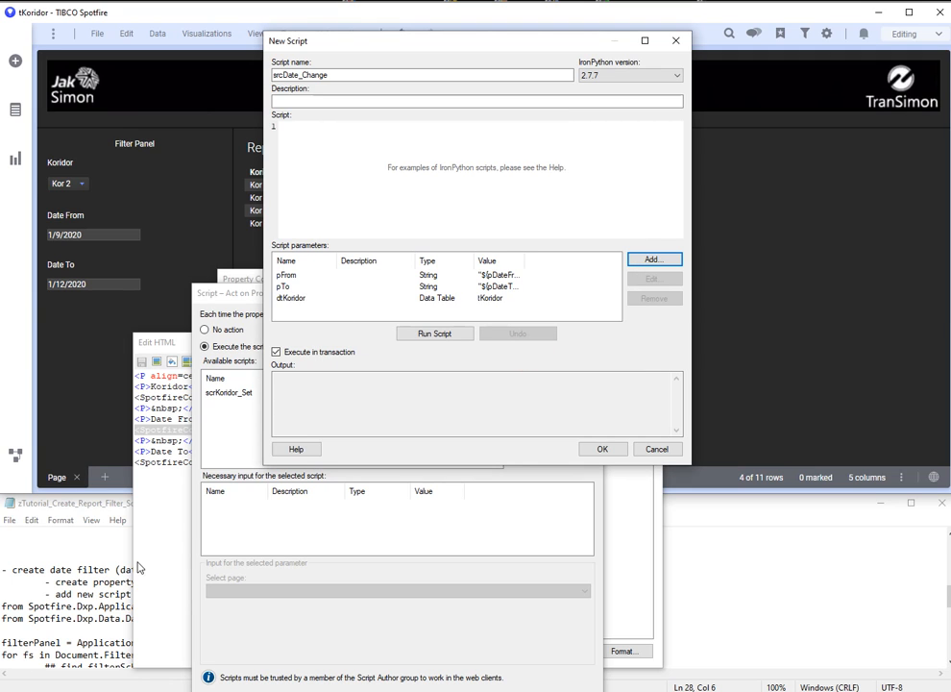
Step: Copy the date filter code from the Notepad notes, from the first import line through #print pFrom, into the srcDate_Change script body
drag(423, 51, 646, 242)
click(51, 603)
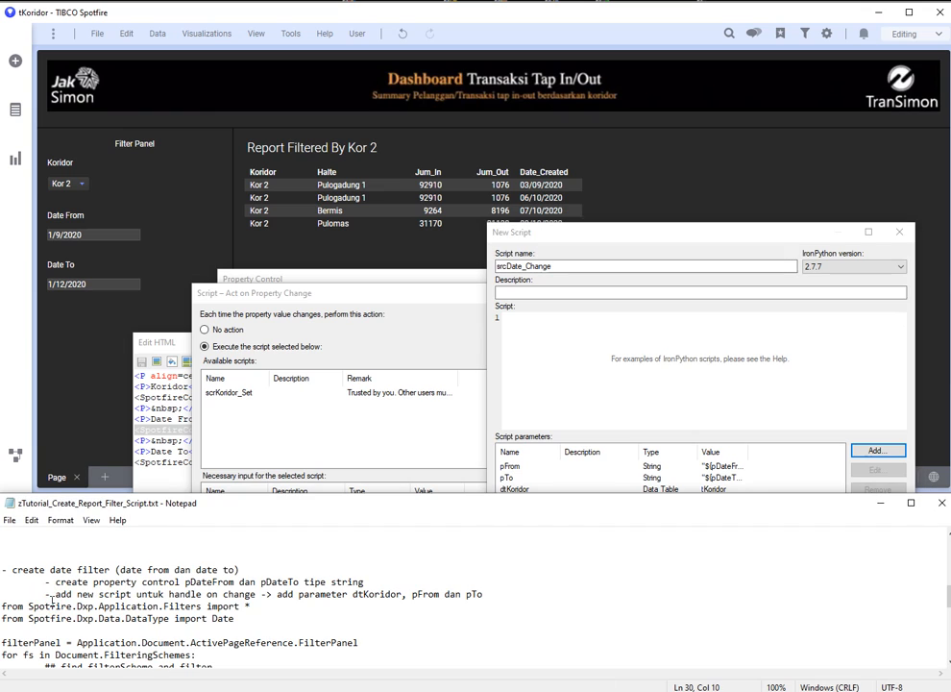
key(Home)
key(shift+Down)
key(shift+Down)
key(shift+Down)
key(shift+Down)
key(shift+Down)
key(shift+Down)
key(shift+Down)
key(shift+Down)
key(shift+Down)
key(shift+Down)
key(shift+Down)
key(shift+Down)
key(shift+Down)
key(shift+Down)
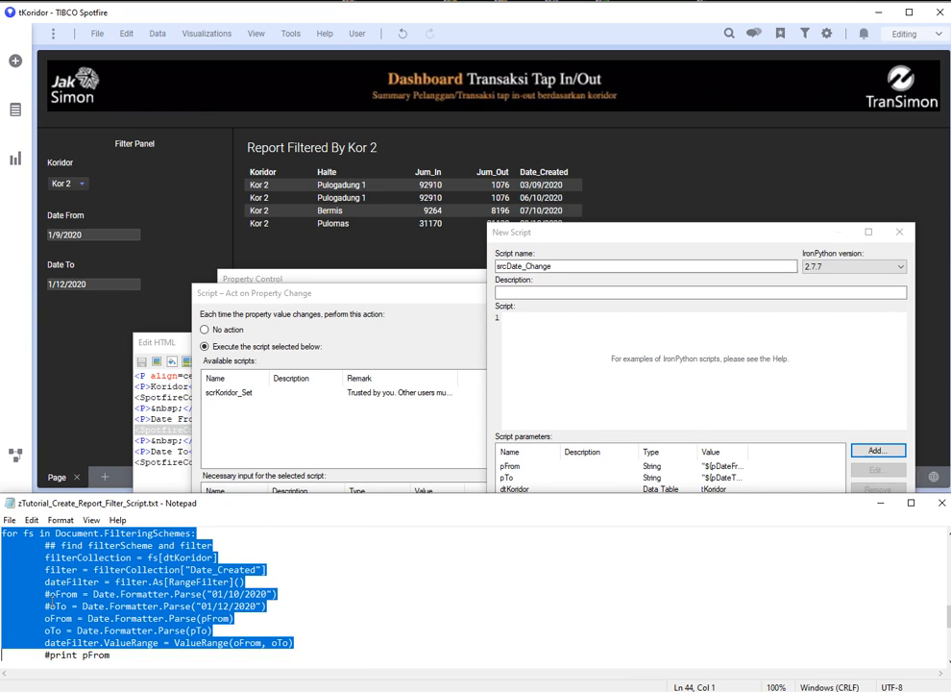
key(shift+End)
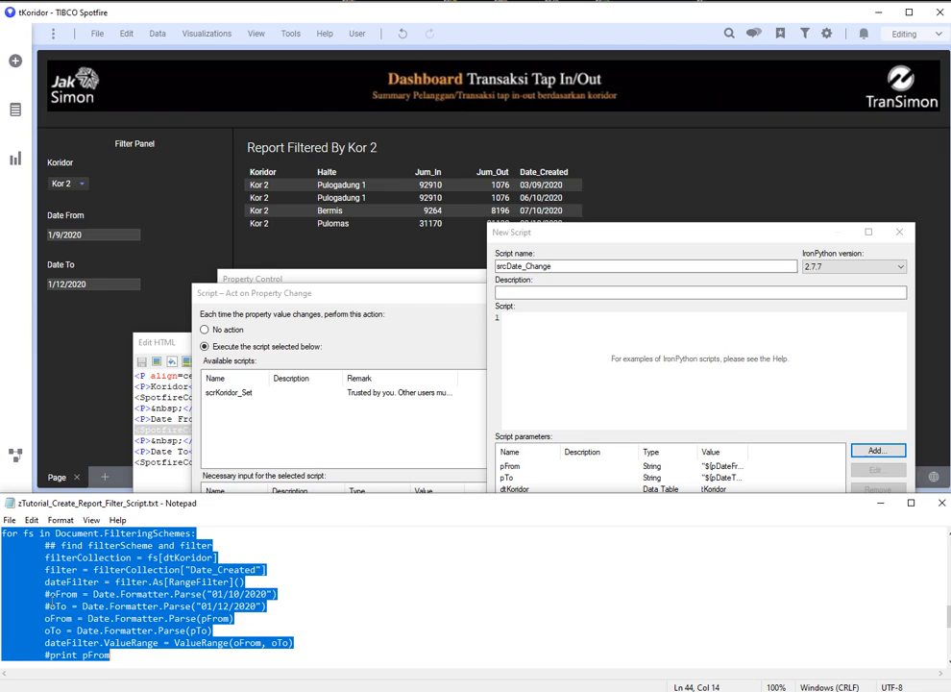
click(559, 352)
key(ctrl+v)
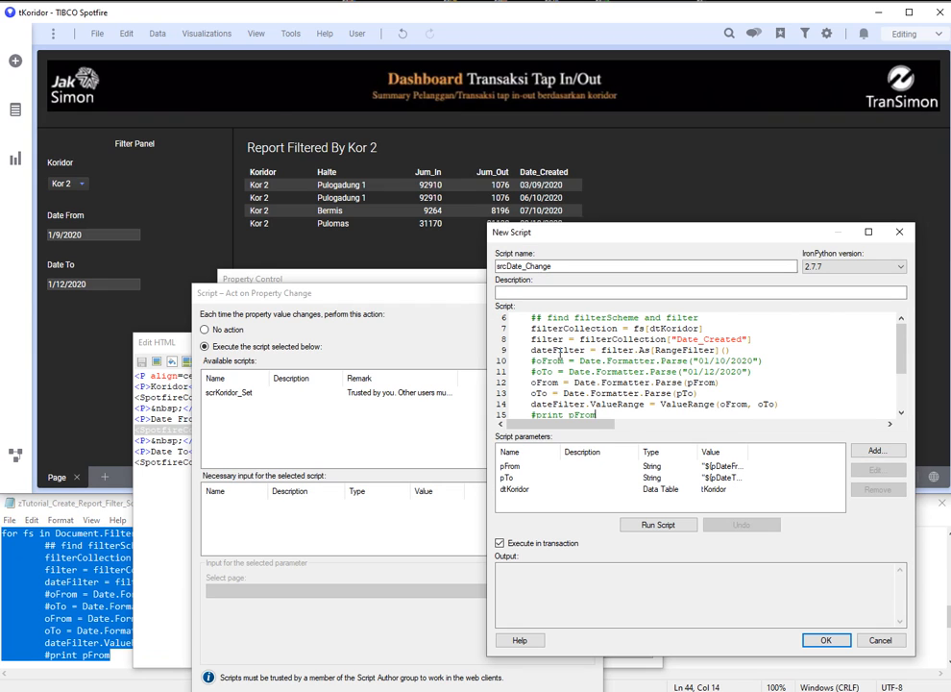
Step: Widen the New Script dialog and highlight the two import lines at the start of the script for review
drag(484, 358, 189, 368)
click(503, 375)
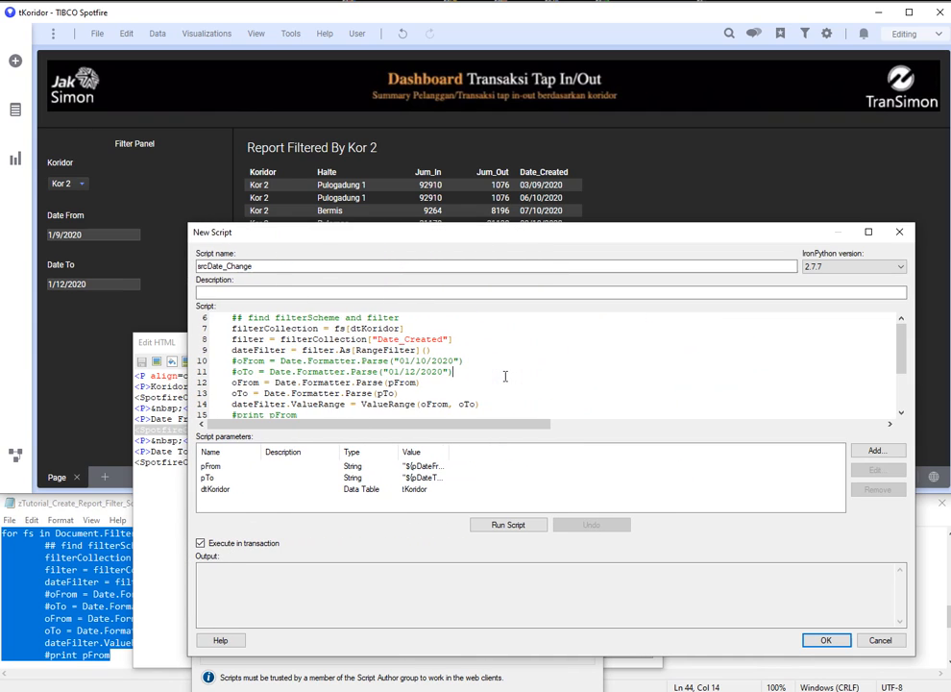
key(ctrl+Home)
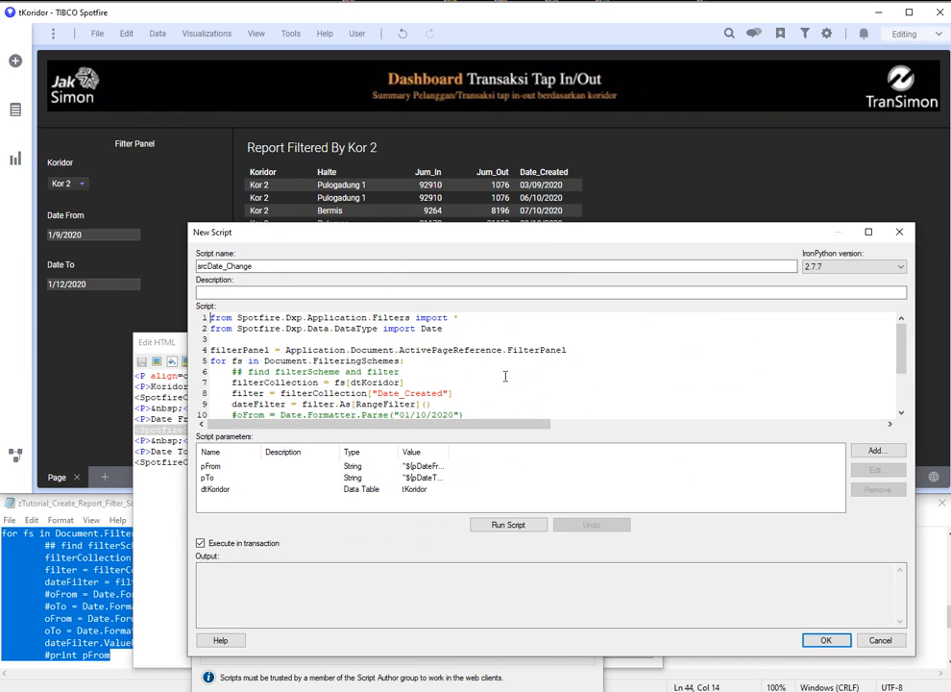
key(shift+Down)
key(shift+End)
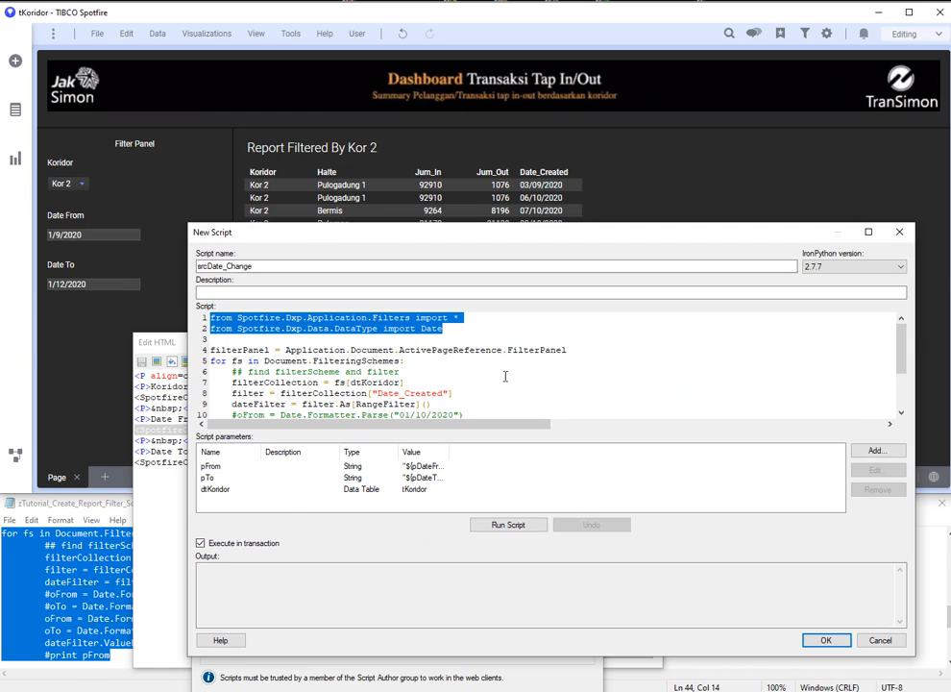
Step: Review the script line by line, from the Date import through the RangeFilter conversion of the Date_Created filter
key(Down)
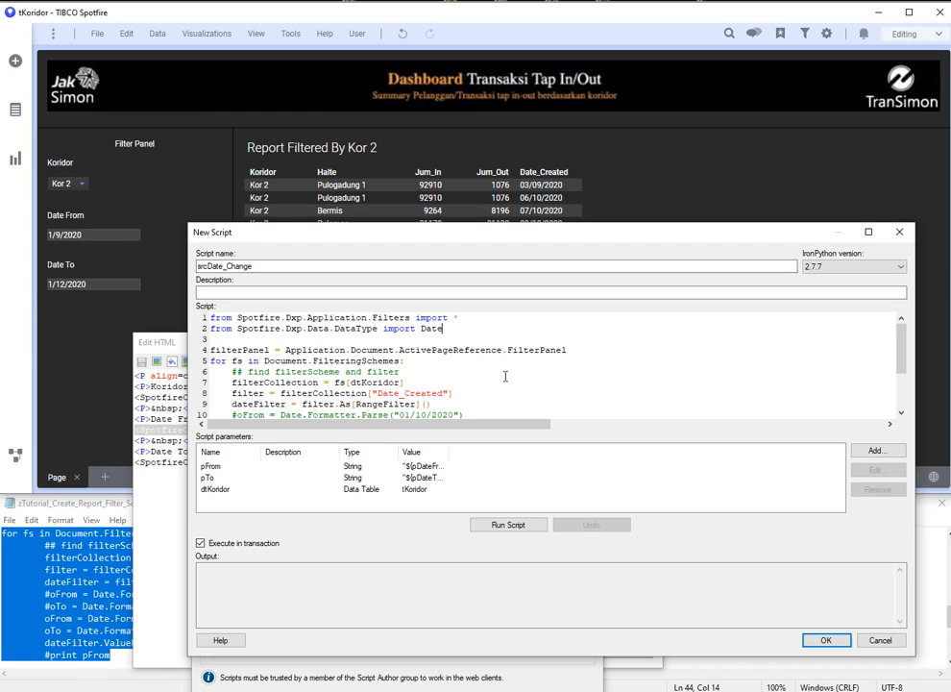
key(shift+Home)
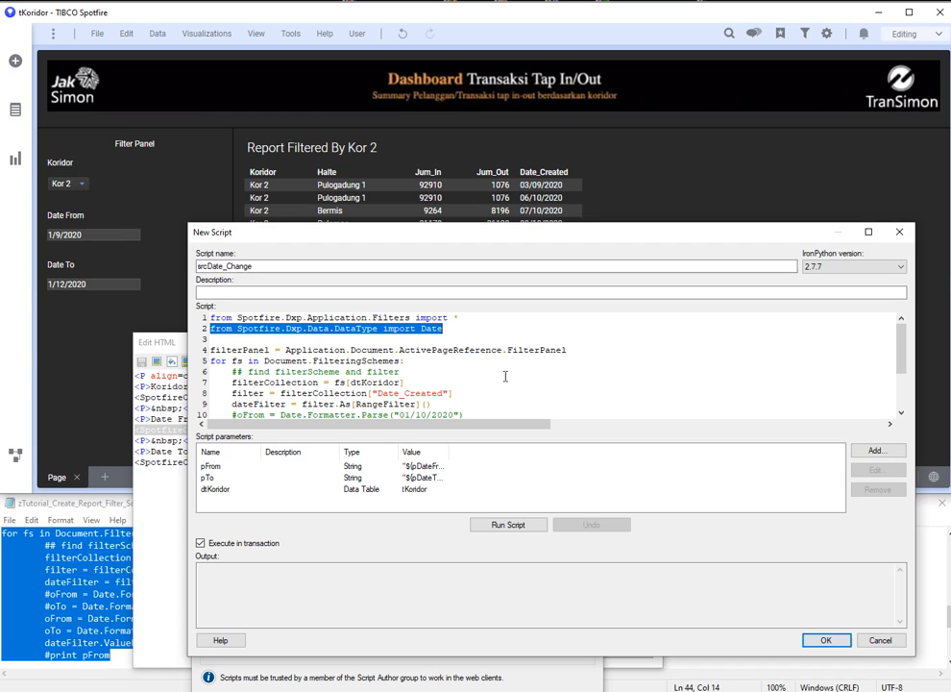
key(Down)
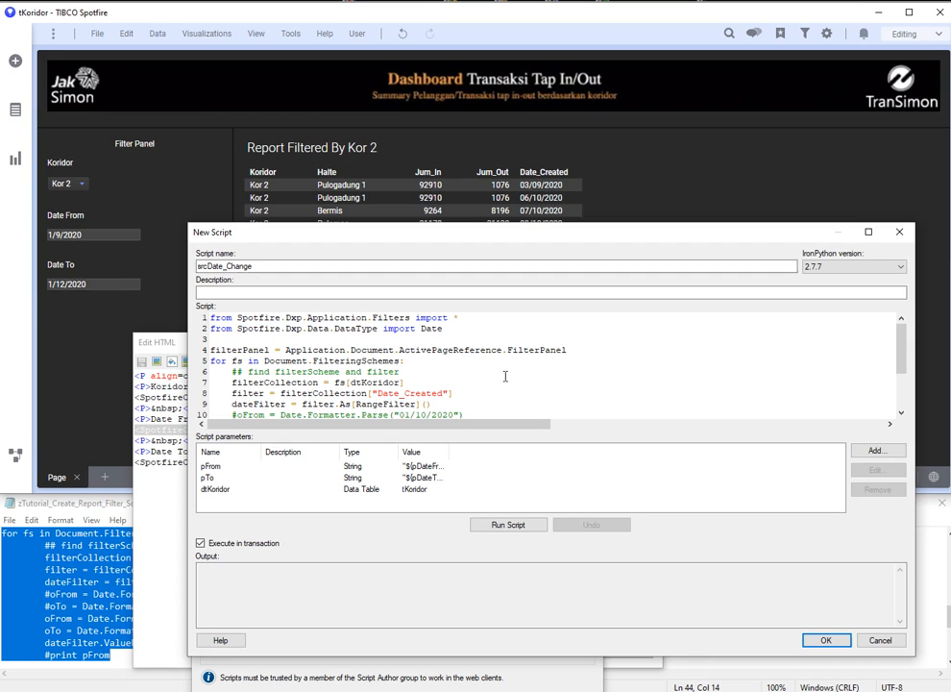
key(shift+End)
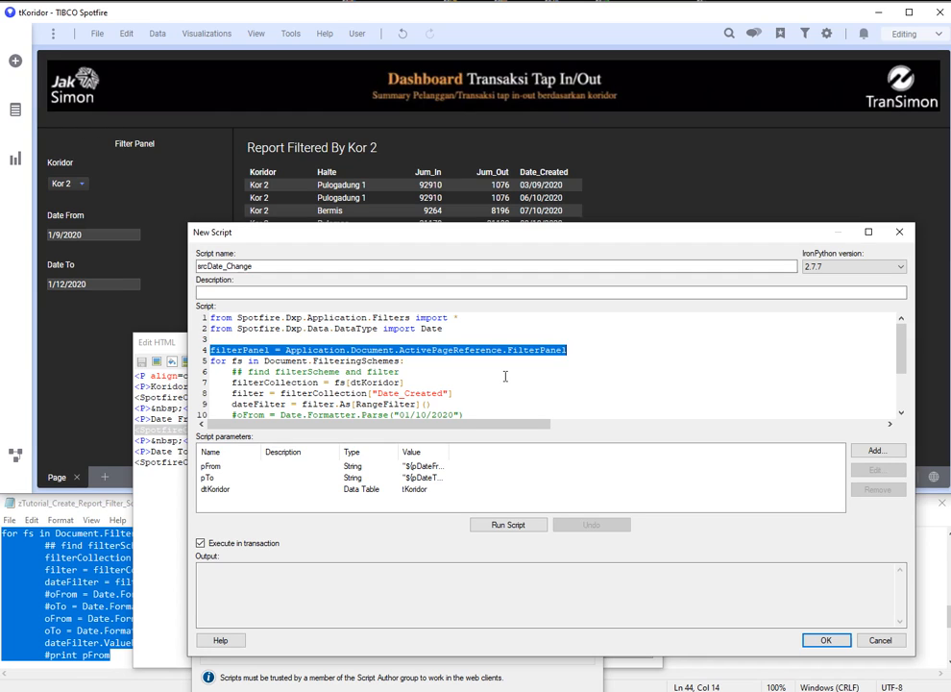
key(Home)
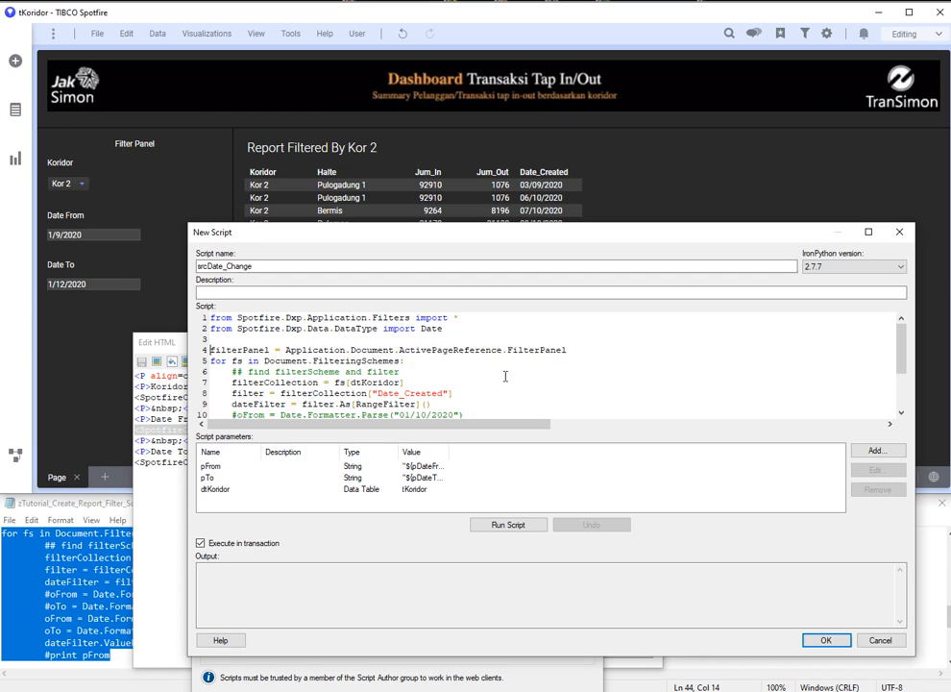
key(shift+End)
key(shift+End)
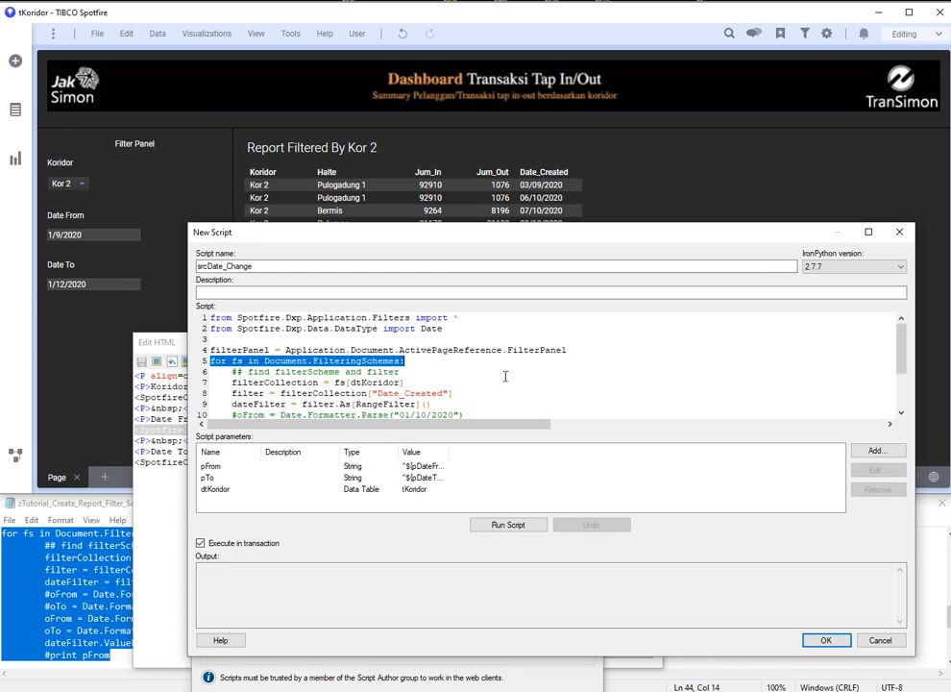
key(Down)
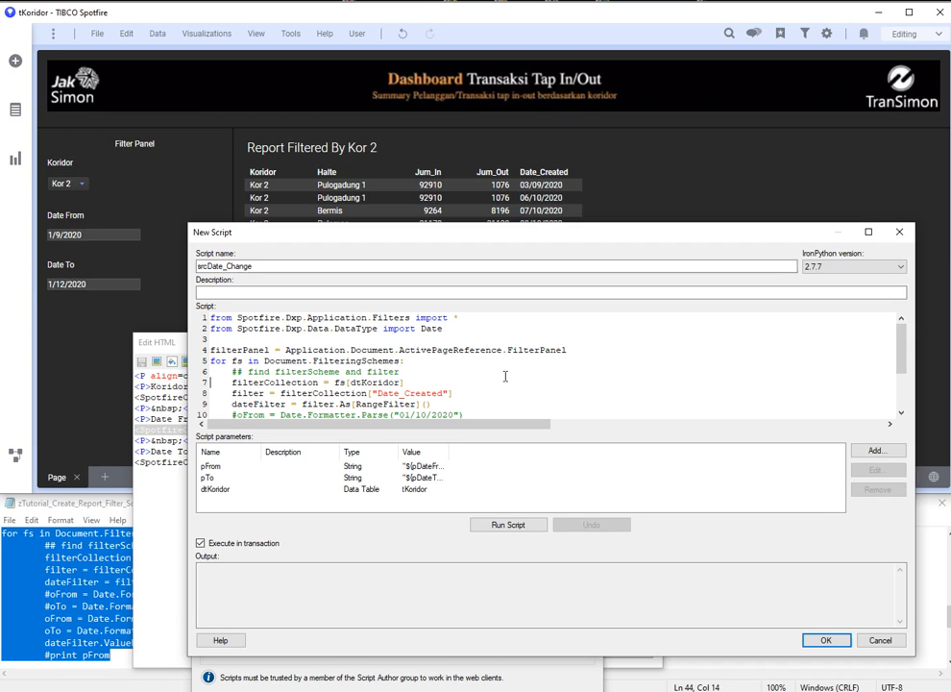
key(shift+End)
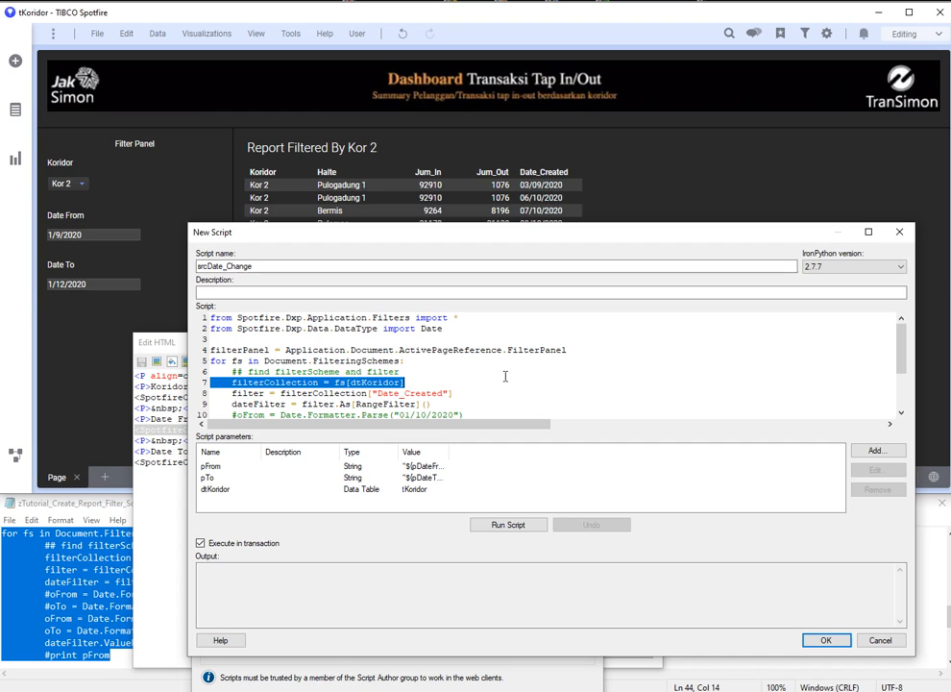
key(Down)
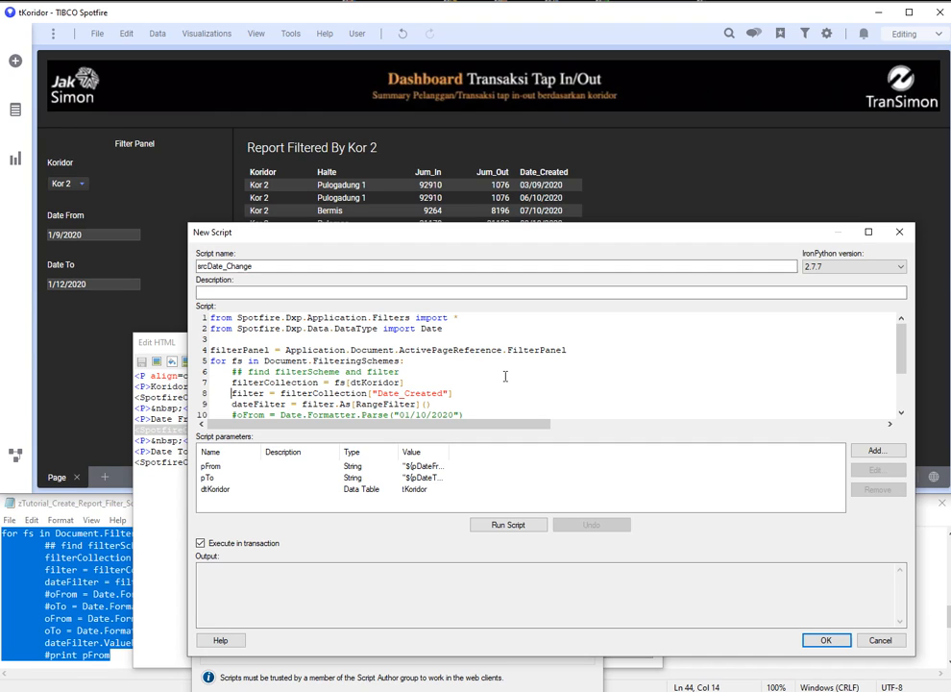
key(shift+End)
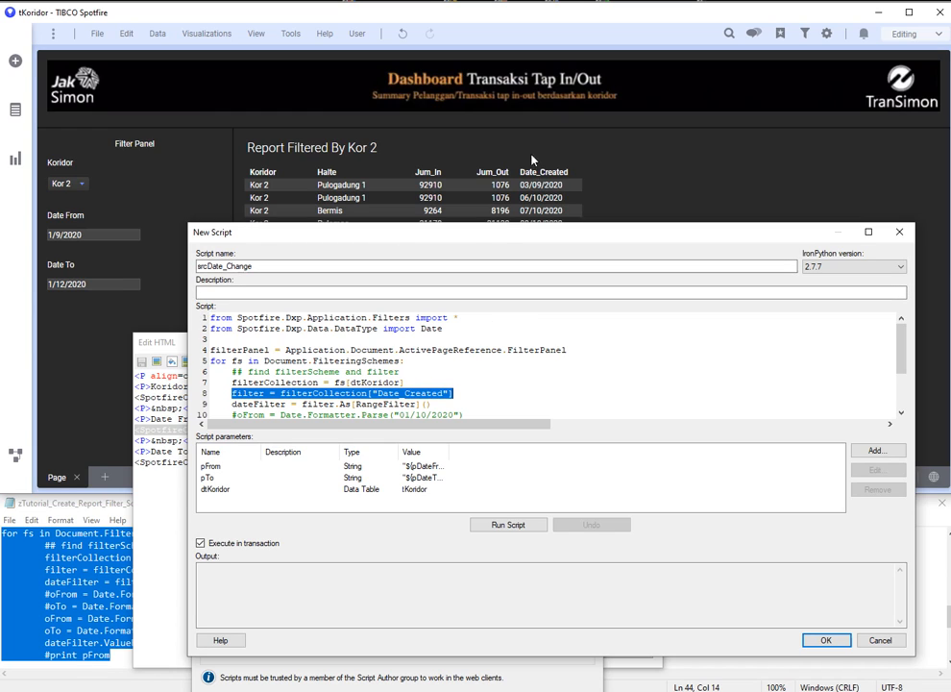
text(filter = filterCollection["Date_Created"])
click(485, 382)
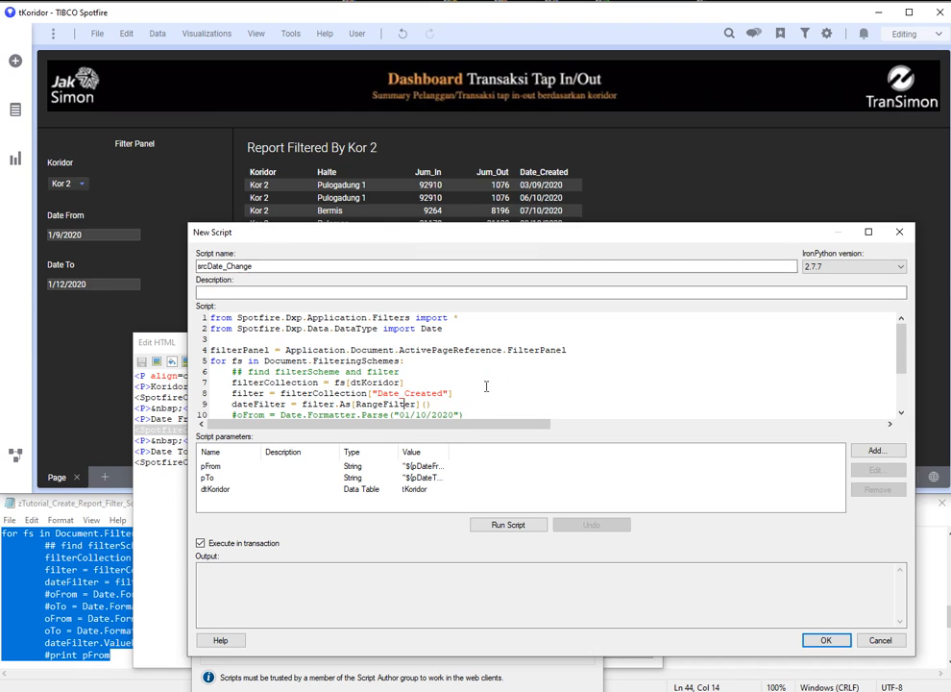
scroll(486, 385, down, 1)
key(Down)
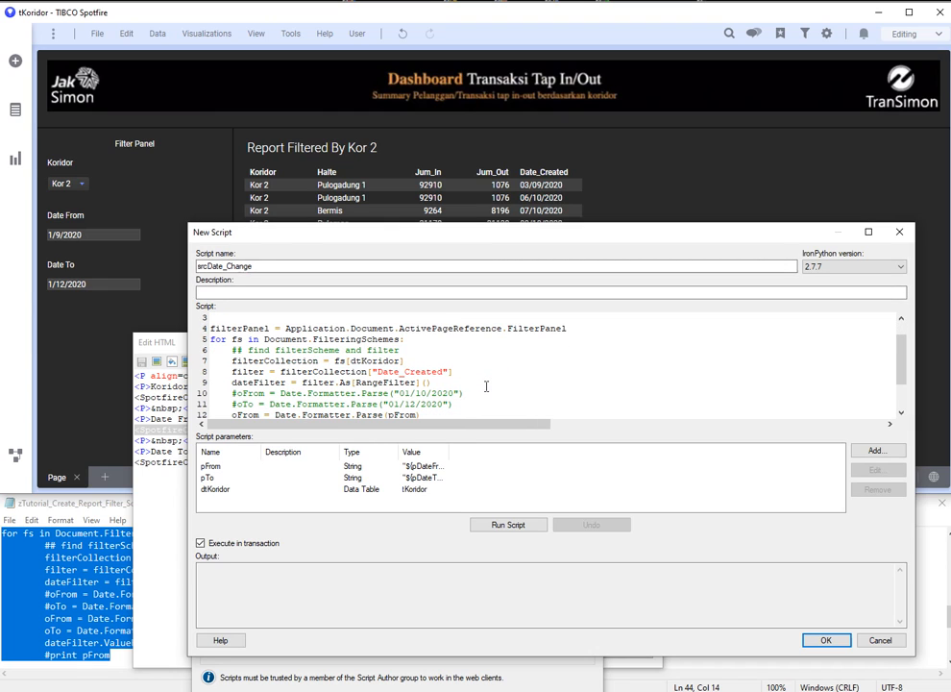
key(shift+End)
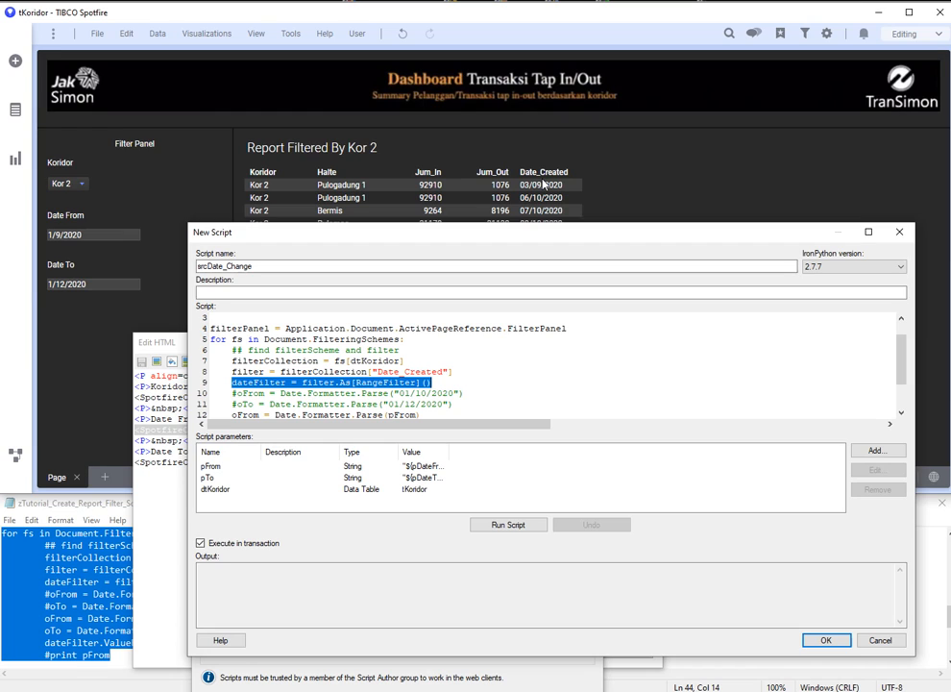
click(455, 384)
key(Home)
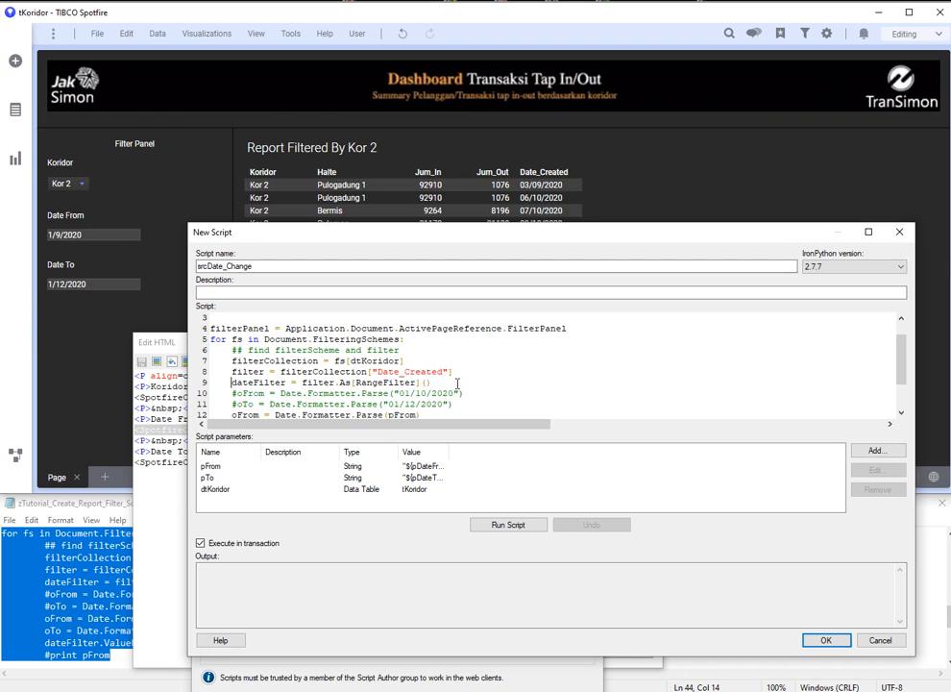
key(shift+End)
Step: Examine the dateFilter.ValueRange assignment and its ValueRange(oFrom, oTo) expression near the end of the script
key(Down)
key(Down)
key(Down)
key(Down)
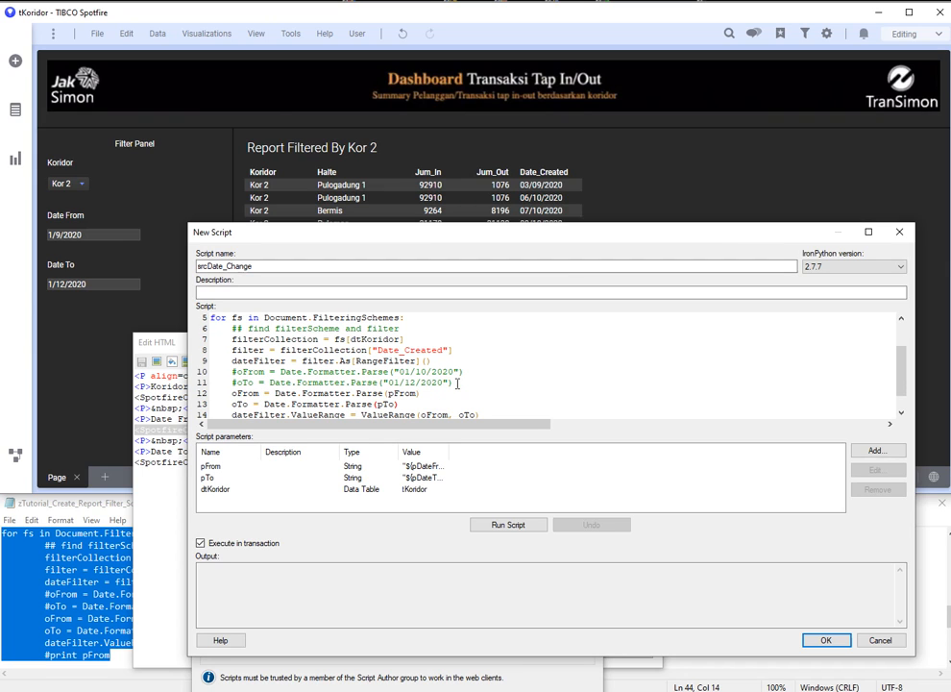
key(Down)
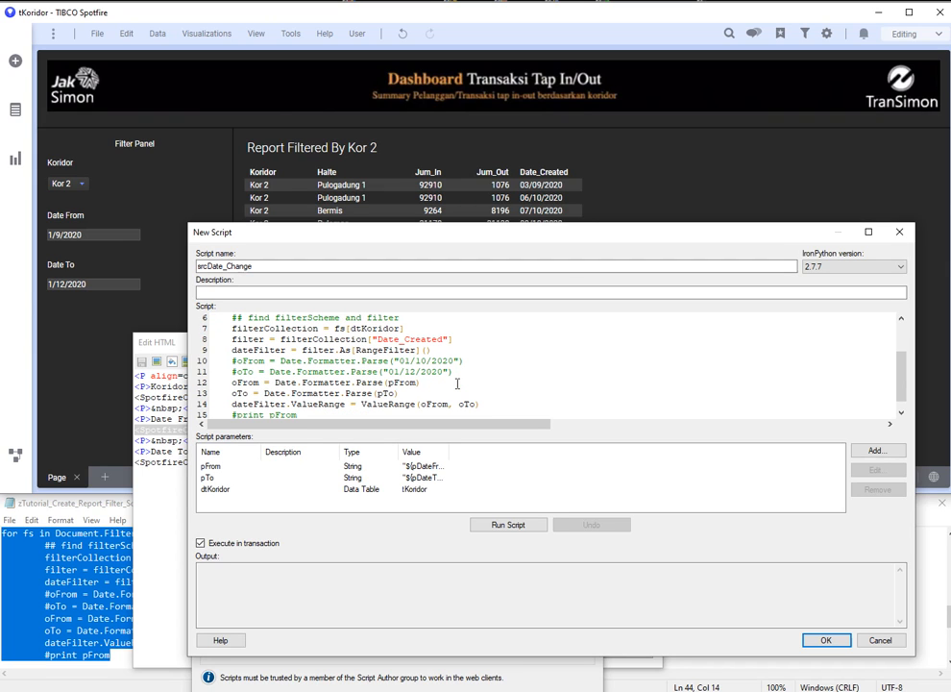
key(Home)
key(shift+Right)
key(shift+Right)
key(shift+Right)
key(shift+Right)
key(shift+Right)
key(shift+Right)
key(shift+Right)
key(shift+Right)
key(shift+Right)
key(shift+Right)
key(shift+Right)
key(shift+Right)
key(shift+Right)
key(shift+Right)
key(shift+Right)
key(shift+Right)
key(shift+Right)
key(shift+Right)
key(shift+Right)
key(shift+Right)
key(Right)
key(Right)
key(Right)
key(Right)
key(shift+Right)
key(shift+Right)
key(shift+Right)
key(shift+Right)
key(shift+Right)
key(shift+Right)
key(shift+Right)
key(shift+Right)
key(shift+Right)
key(shift+Right)
key(shift+Right)
key(shift+Right)
key(shift+Right)
key(shift+Right)
key(shift+Right)
key(shift+Right)
key(shift+Right)
key(shift+Right)
key(shift+Right)
key(shift+Right)
key(shift+Right)
key(shift+Right)
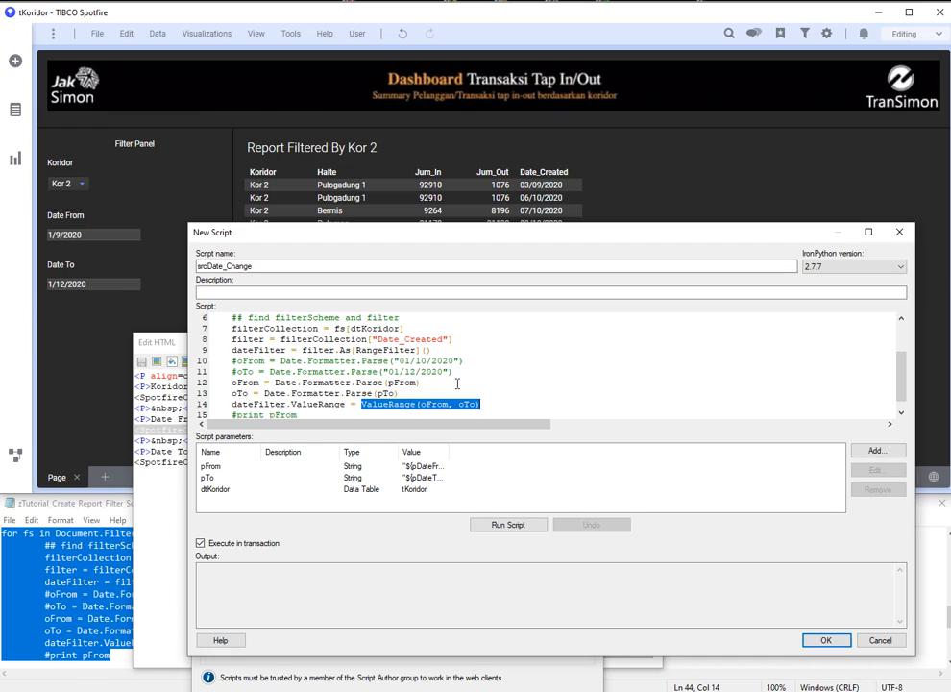
Step: Comment out the oFrom and oTo lines that parse pFrom and pTo, and uncomment the two lines with fixed dates
key(Home)
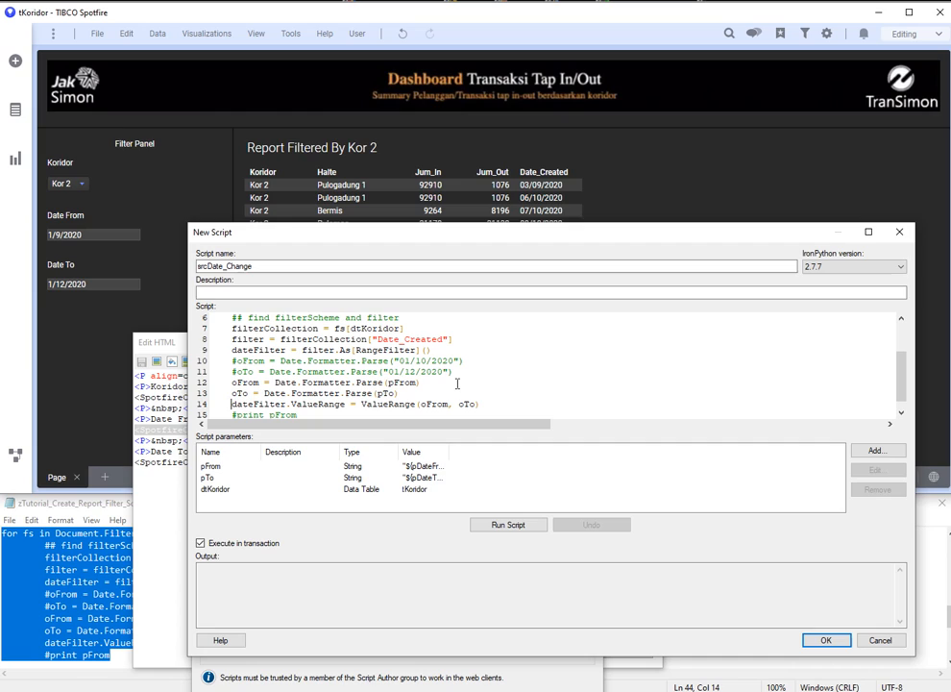
key(Up)
key(Up)
text(#)
text(#)
key(Up)
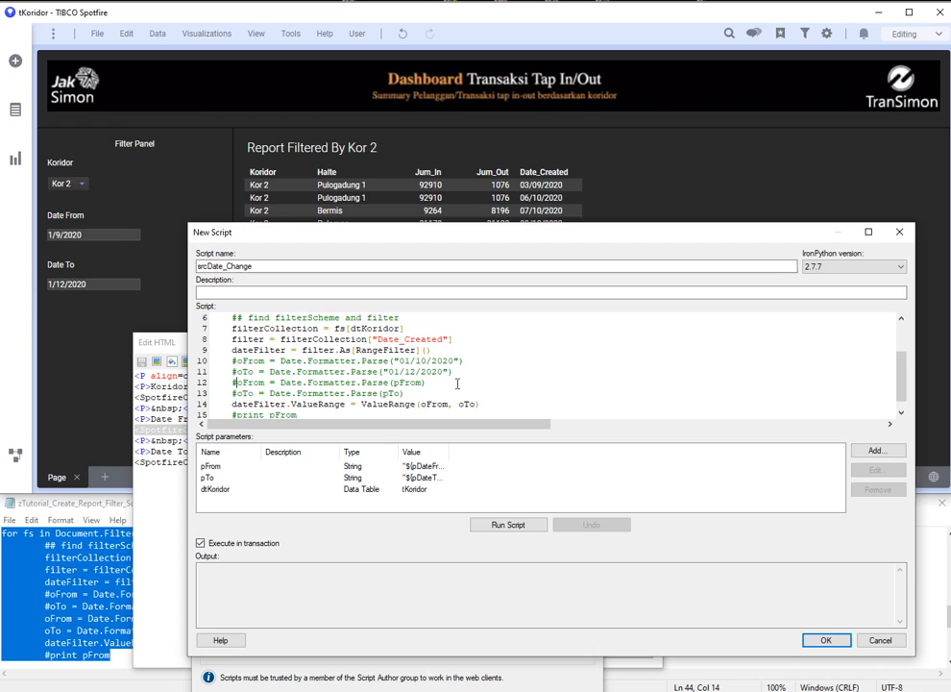
key(BackSpace)
key(Down)
key(Delete)
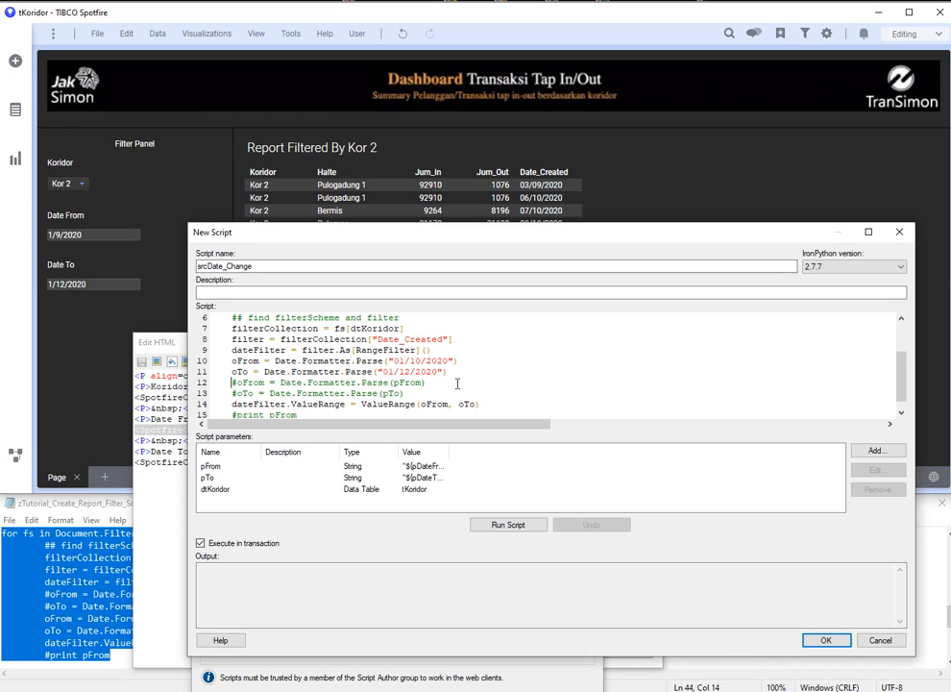
Step: Uncomment the final print pFrom line, move the script dialog clear of the report table, and run the script
key(Down)
key(Down)
key(Down)
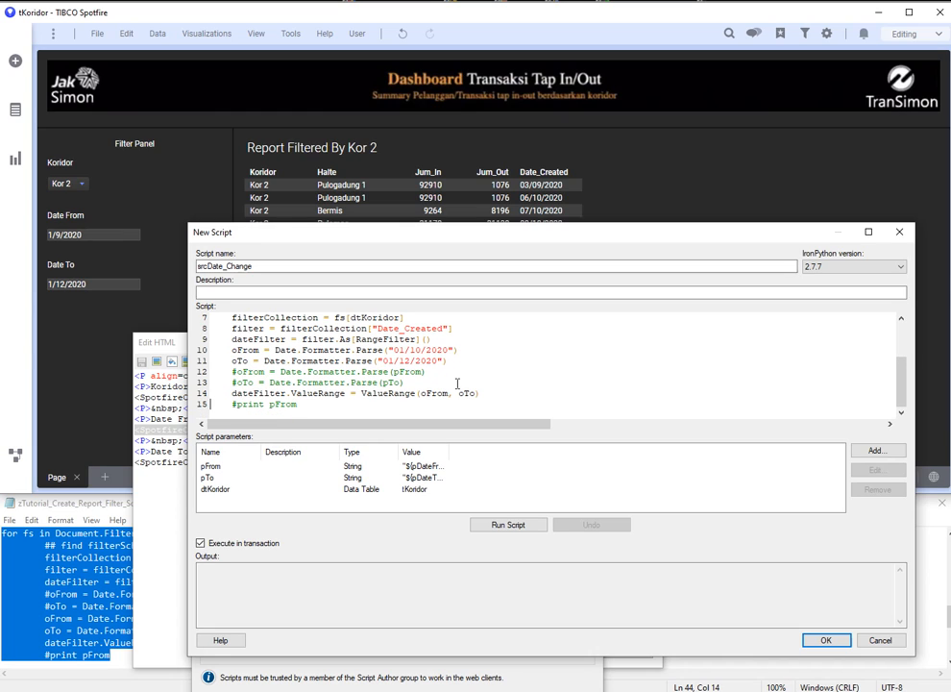
key(Delete)
key(Right)
key(Right)
key(Right)
key(Right)
key(Right)
key(Right)
key(Up)
key(Up)
key(Up)
key(Up)
key(Up)
key(Up)
key(Up)
key(Right)
key(Right)
key(Right)
key(Right)
key(Right)
key(Right)
key(Right)
key(Right)
key(Right)
key(Right)
key(Right)
key(Right)
key(Right)
key(Right)
key(Right)
key(Right)
key(Right)
key(Right)
key(Right)
key(Right)
click(517, 235)
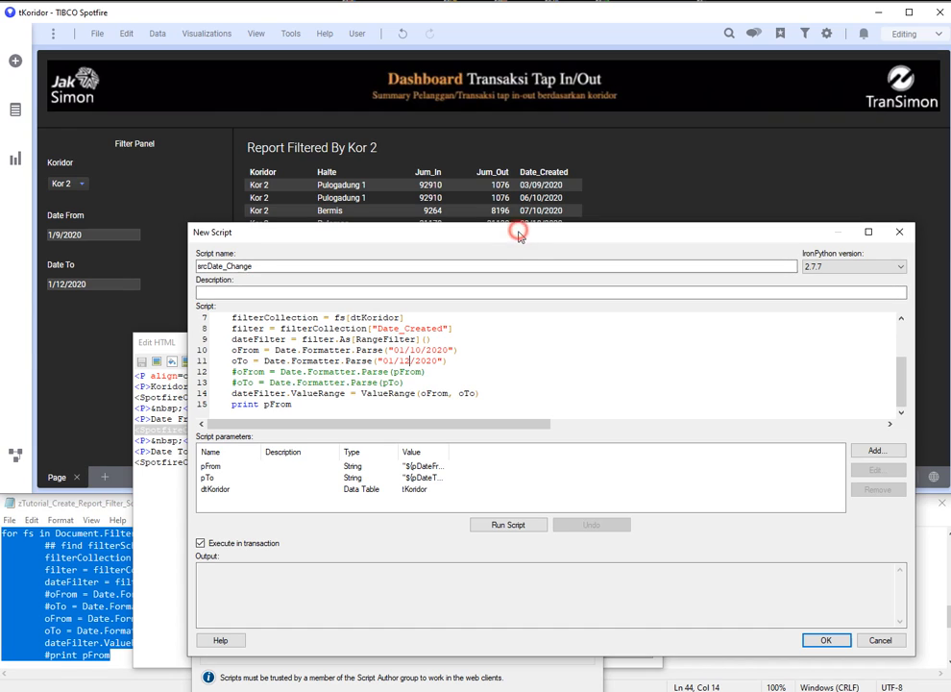
drag(517, 235, 509, 266)
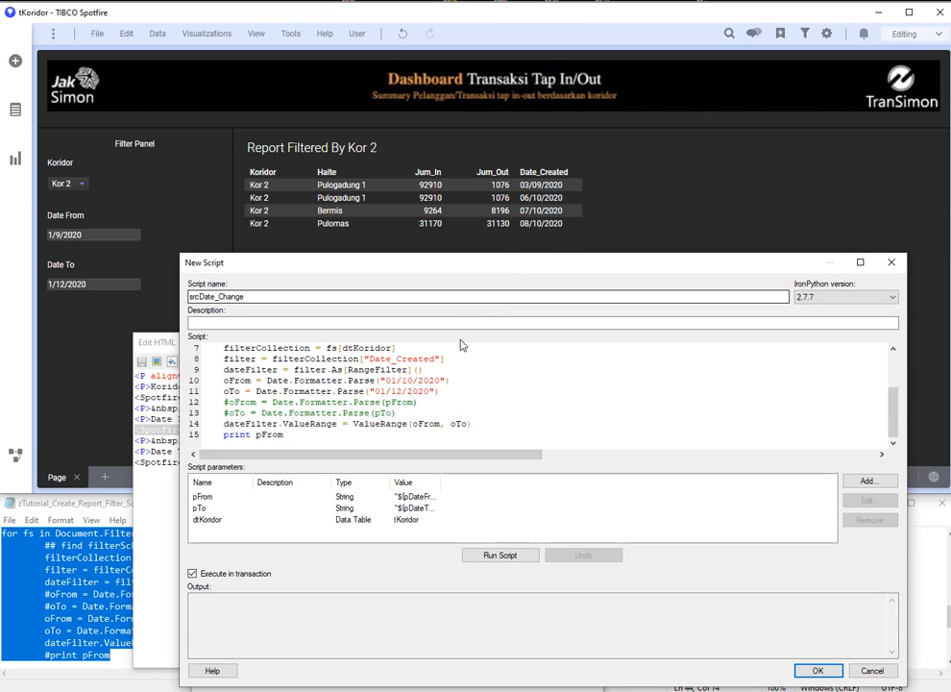
click(491, 555)
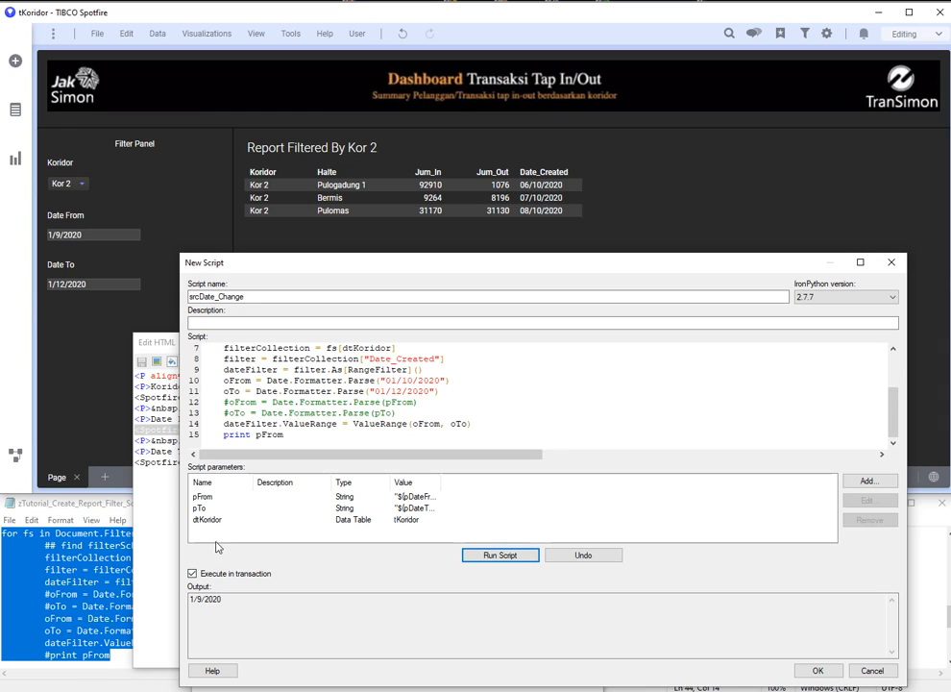
Step: Change the final print statement to output oFrom instead of pFrom and run the script again
click(254, 434)
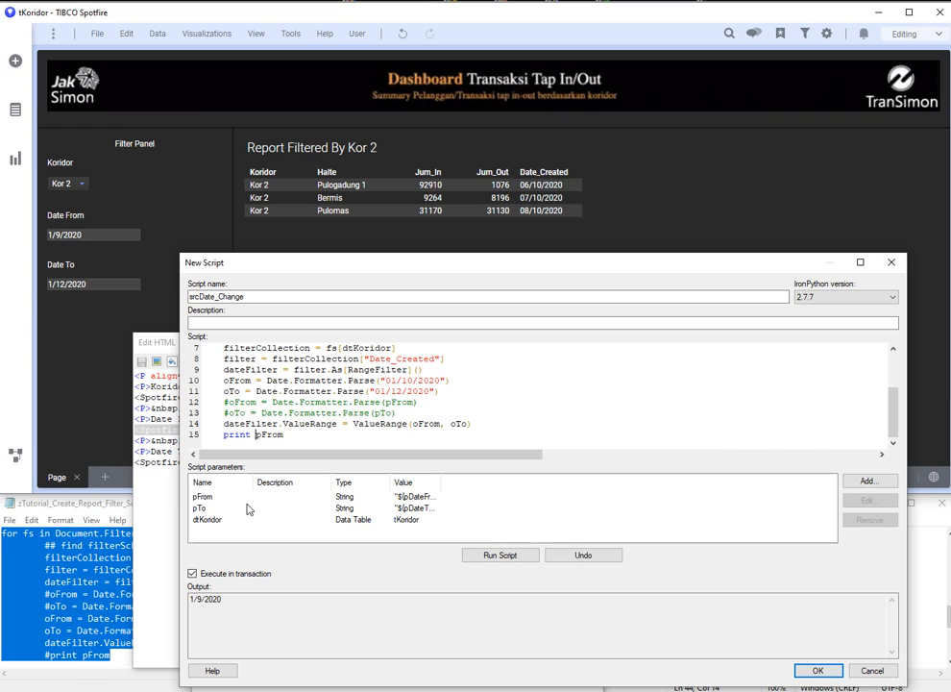
key(Delete)
text(o)
click(499, 554)
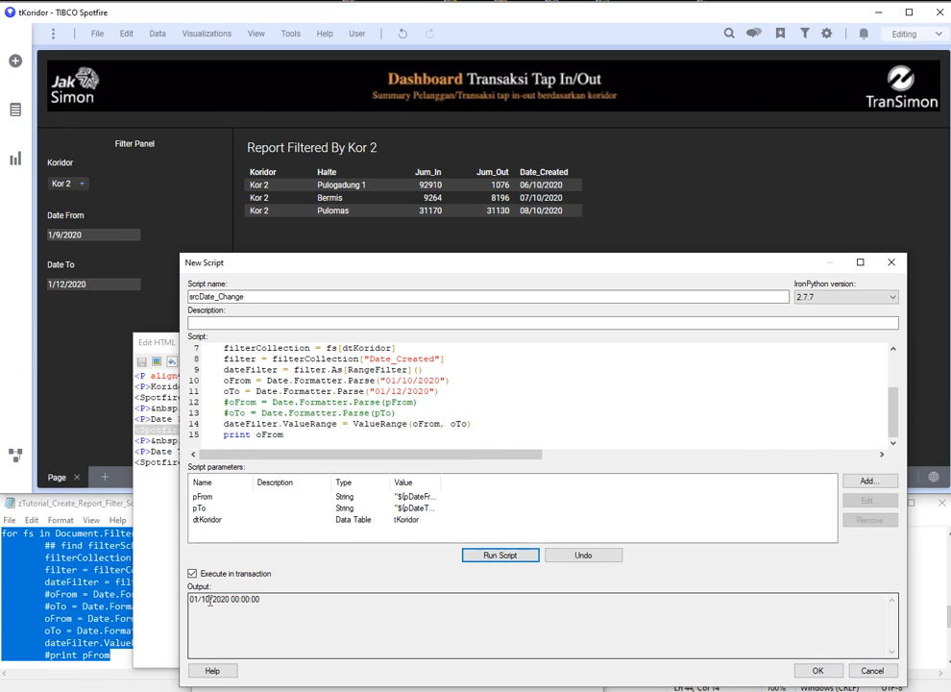
Step: Set the fixed oFrom date in the script to 01/9/2020 and run the script
click(410, 369)
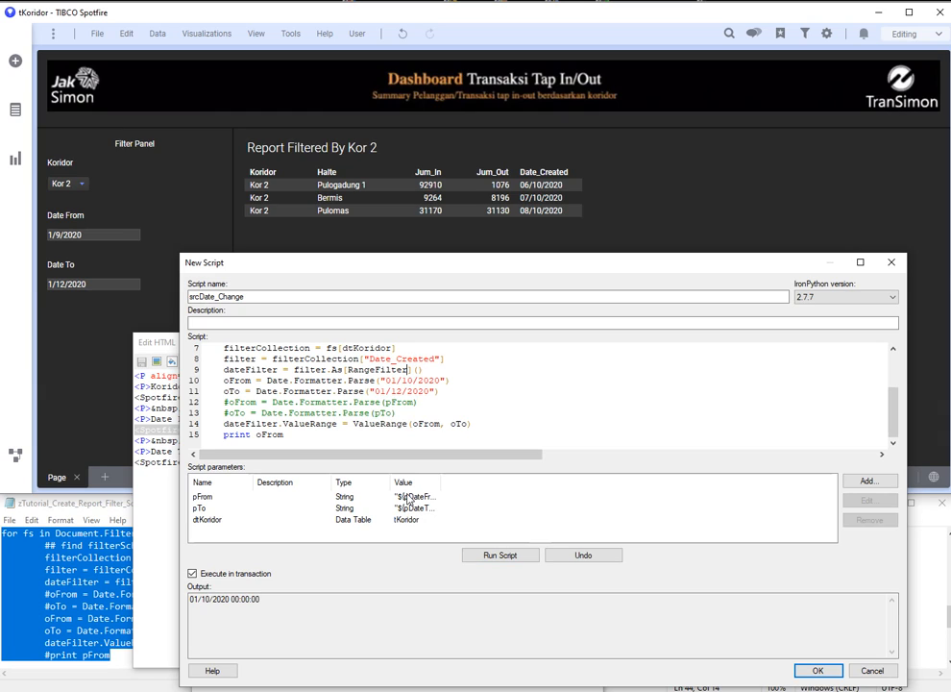
key(Down)
key(Left)
key(Delete)
key(Delete)
text(0)
key(BackSpace)
text(9)
click(495, 555)
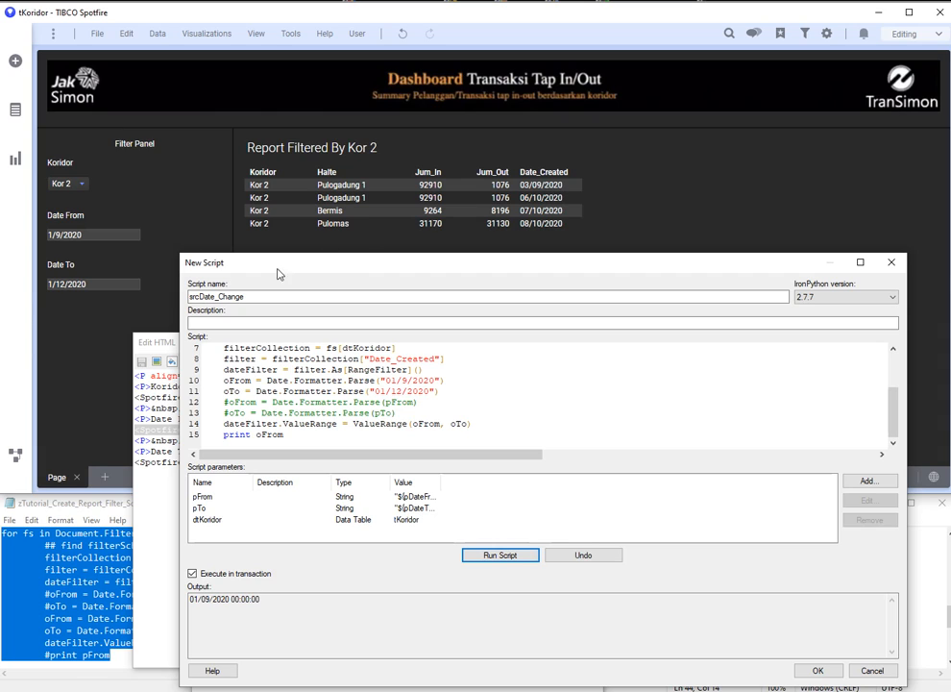
Step: Comment out the fixed-date oFrom and oTo lines, reactivate the lines parsing pFrom and pTo, and run the script
click(290, 381)
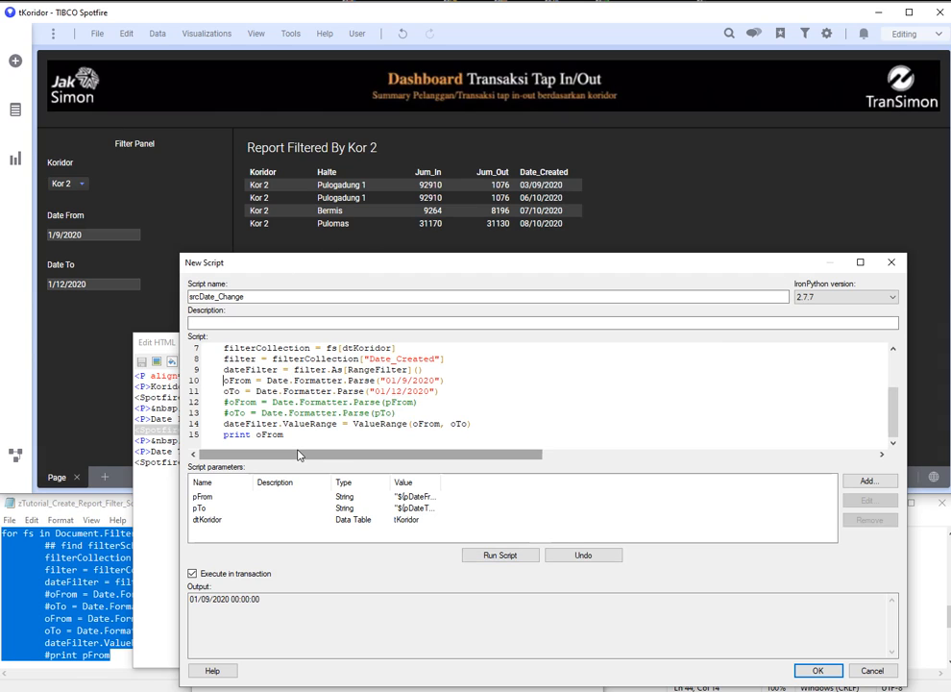
text(#)
key(Down)
text(#)
key(Down)
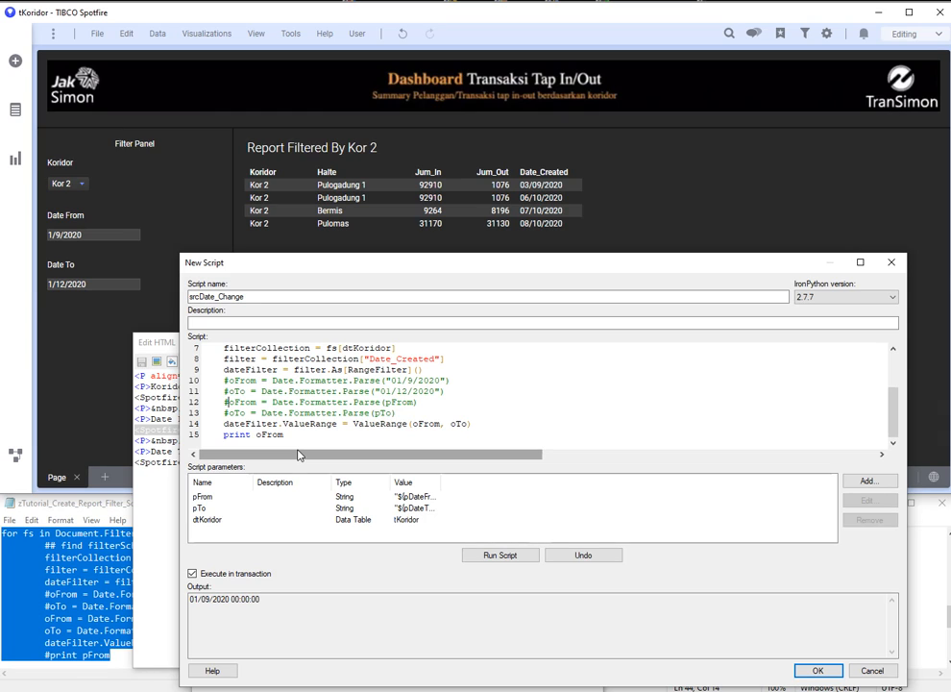
key(BackSpace)
key(Down)
key(Delete)
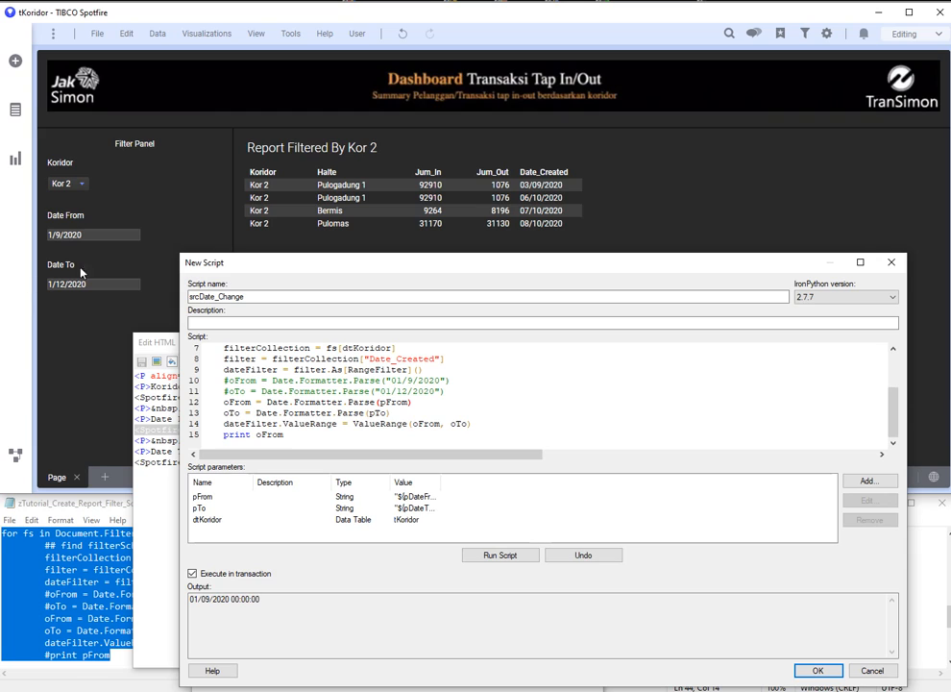
click(498, 556)
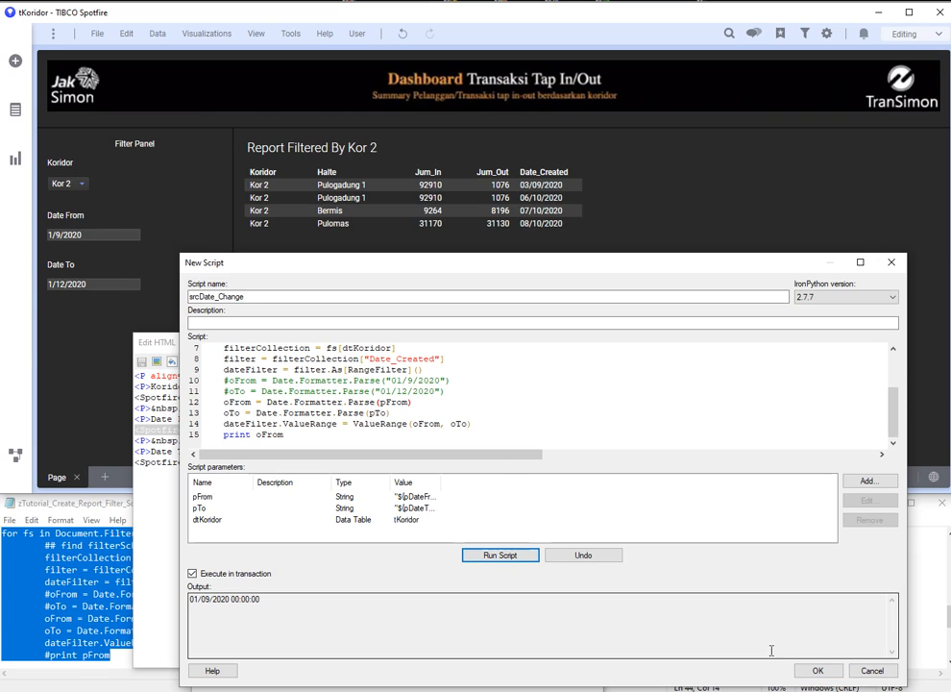
Step: Save the srcDate_Change script and apply it as the property-change action of the pDateFrom input field
click(818, 671)
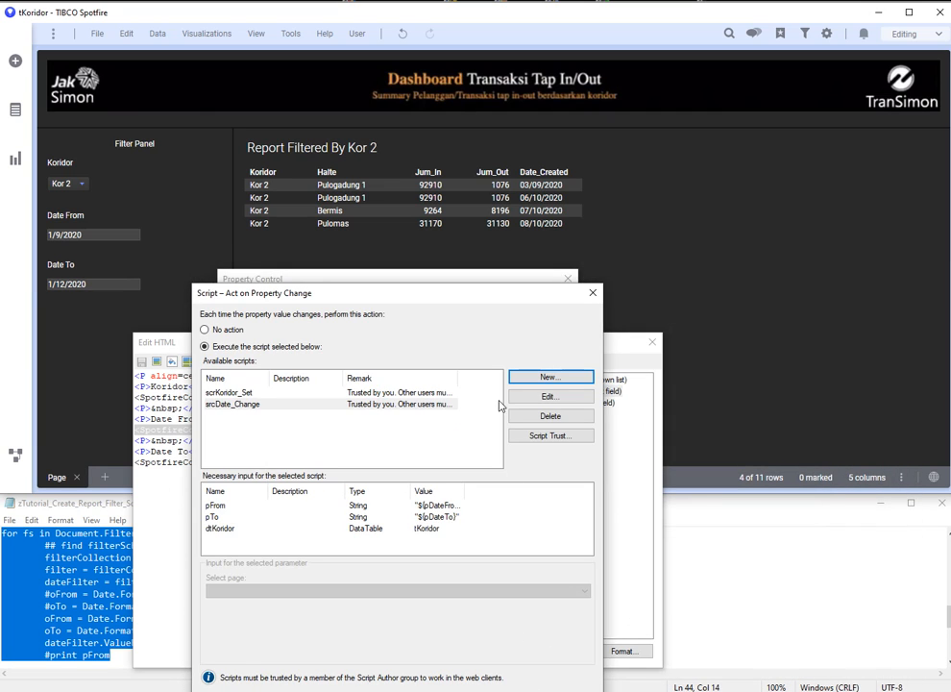
drag(414, 296, 636, 227)
click(735, 629)
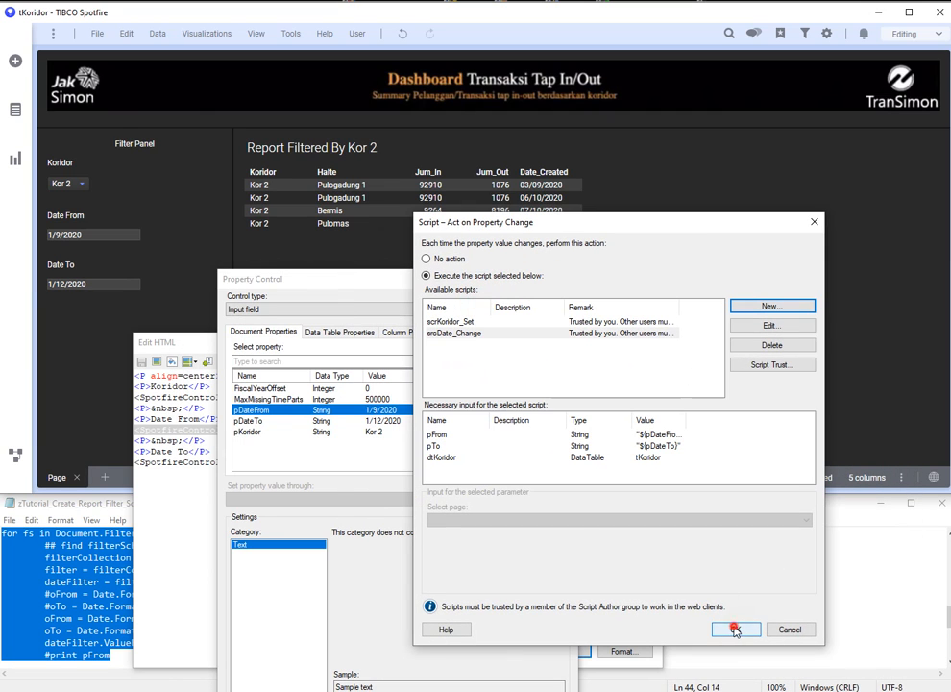
key(Return)
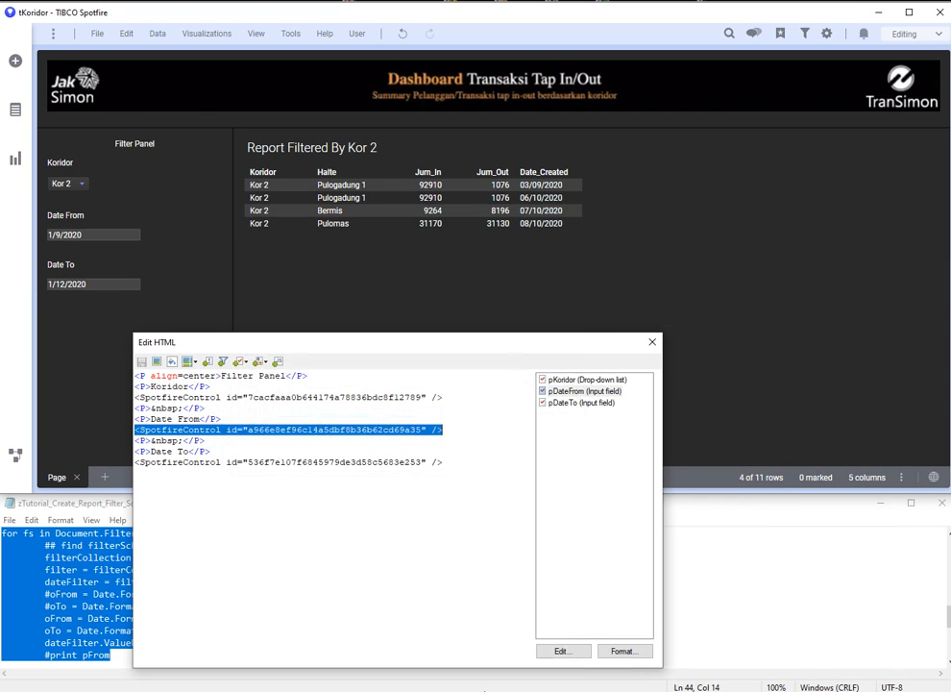
Step: Test the date filter by setting Date From to 1/10/2020 and to 1/11/2020
click(95, 234)
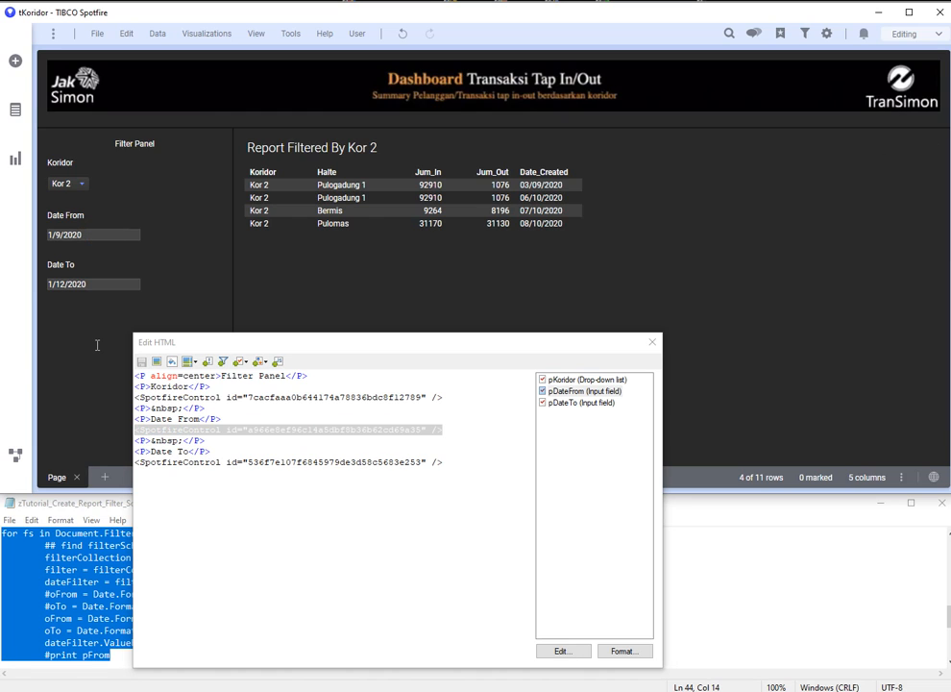
key(BackSpace)
text(10)
click(97, 344)
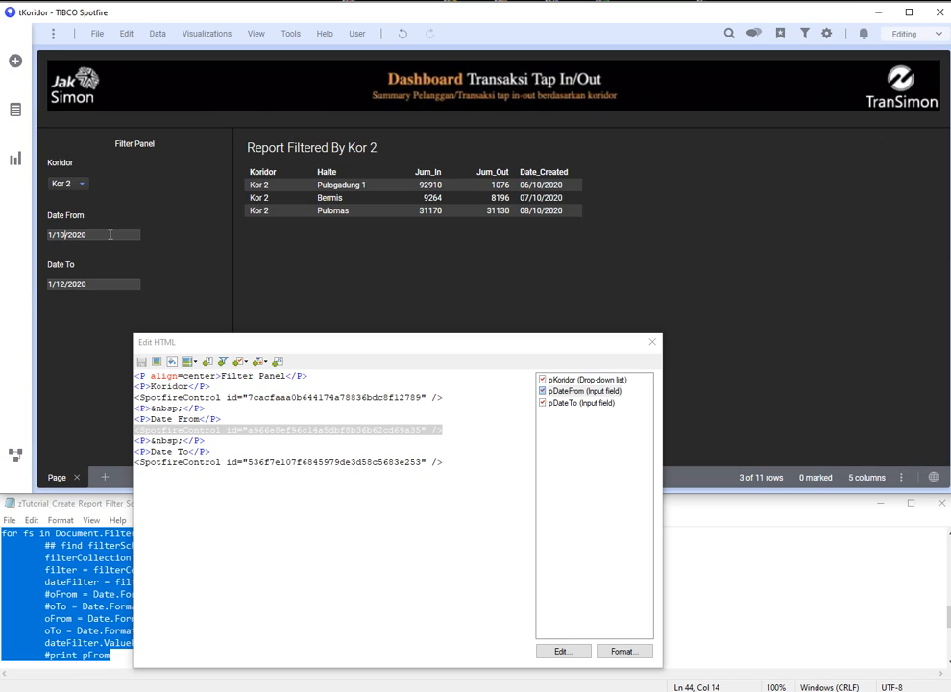
key(BackSpace)
text(1)
key(Return)
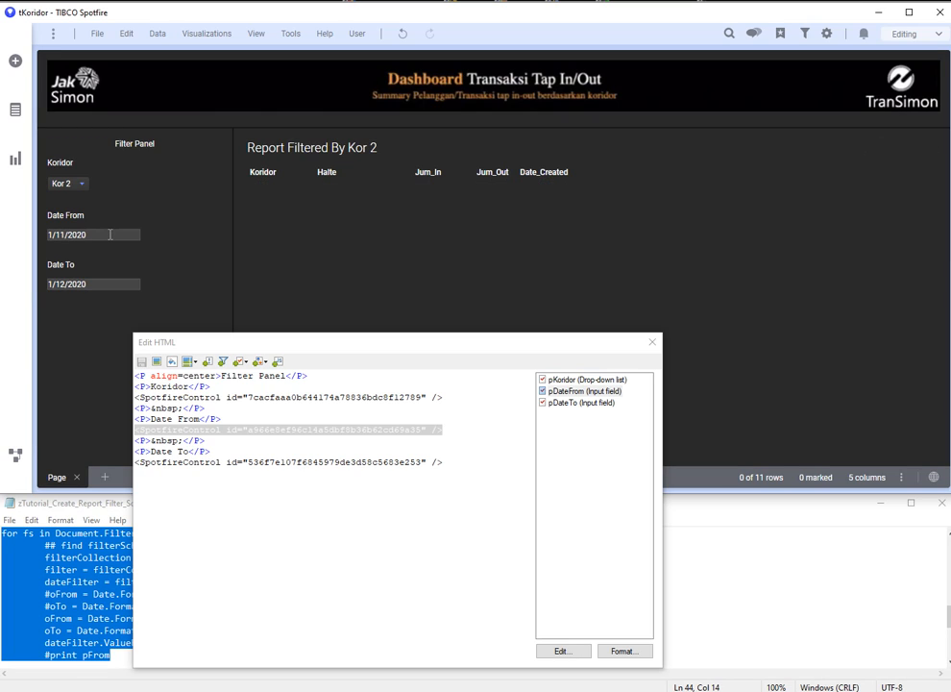
Step: Set Date From back to 1/9/2020 and apply it to the report
key(Delete)
key(Delete)
text(9)
key(Return)
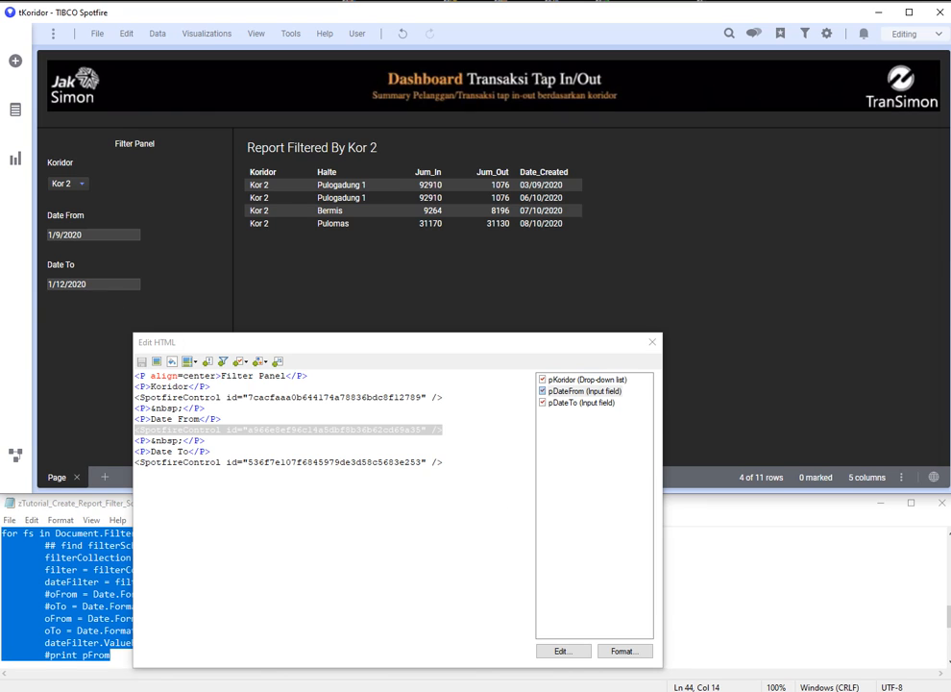
Step: Switch to the Notepad script file and read the section on setting default property values with a data function
key(alt+Tab)
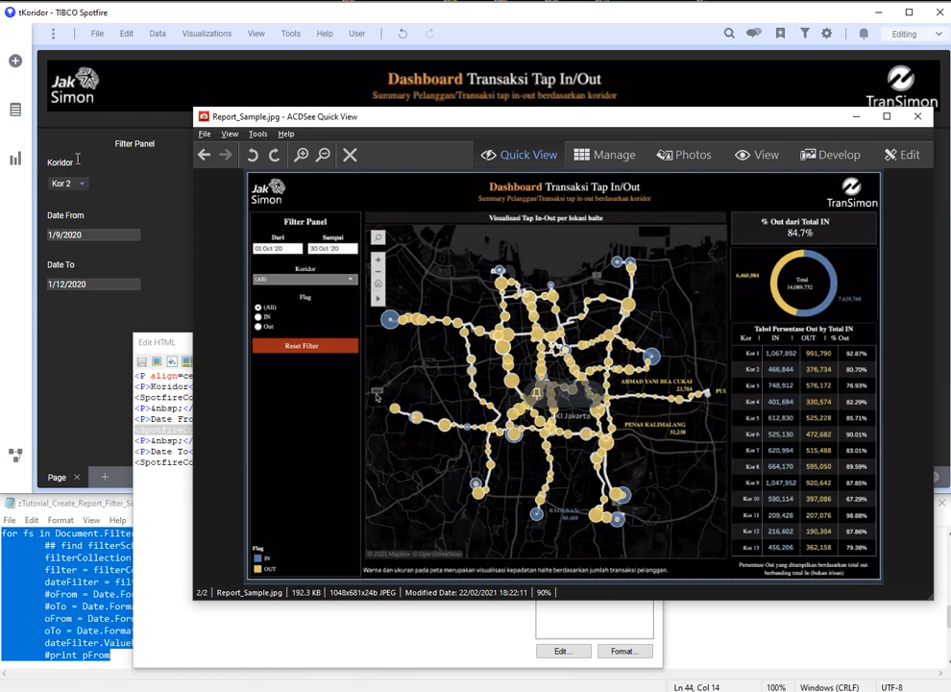
click(856, 121)
click(84, 593)
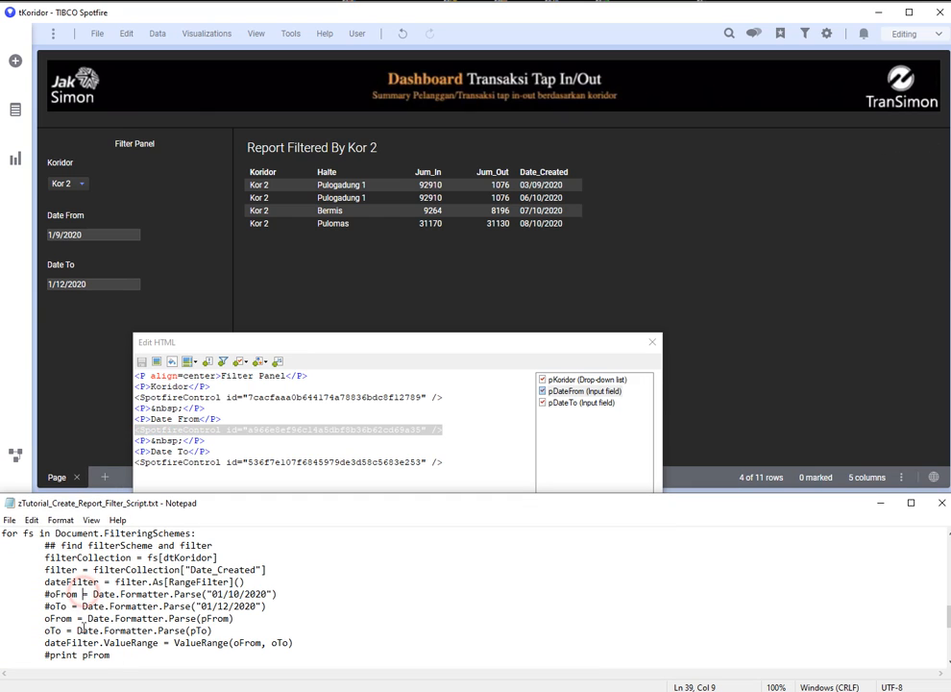
key(Down)
key(Down)
key(Down)
key(Down)
key(Down)
key(Down)
key(Down)
key(Down)
key(Down)
key(Down)
key(Down)
key(Down)
key(Down)
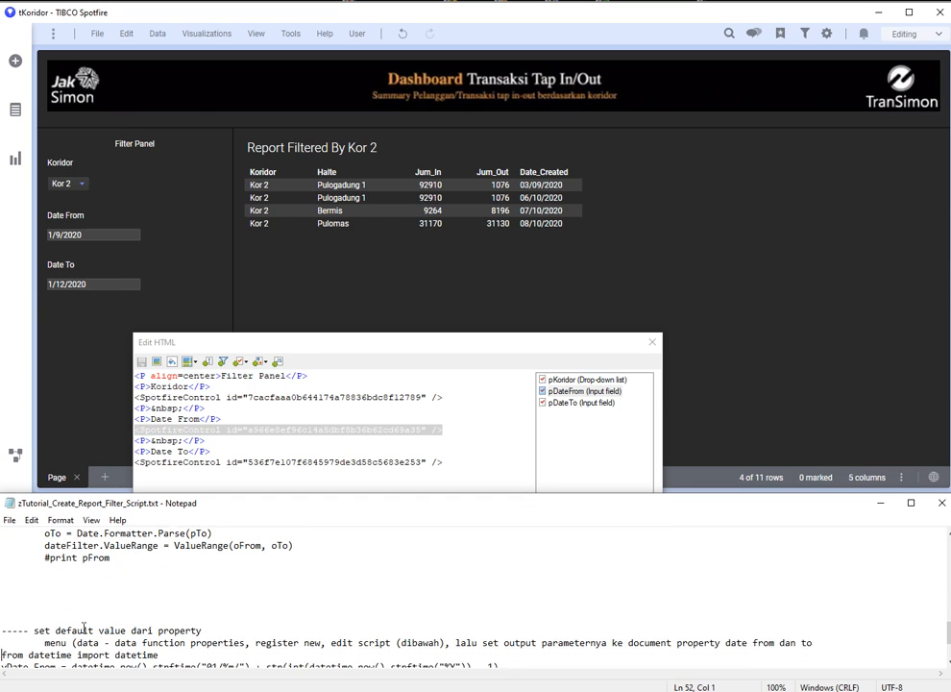
key(Down)
key(Down)
key(Down)
key(Down)
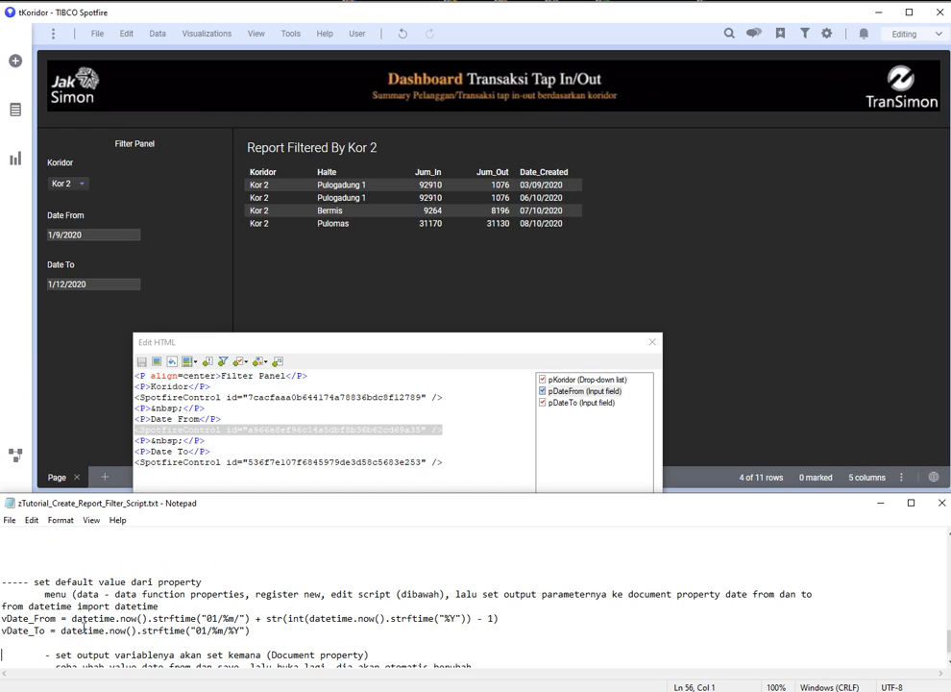
key(Down)
key(Down)
key(Up)
key(Up)
key(Up)
key(Up)
key(Up)
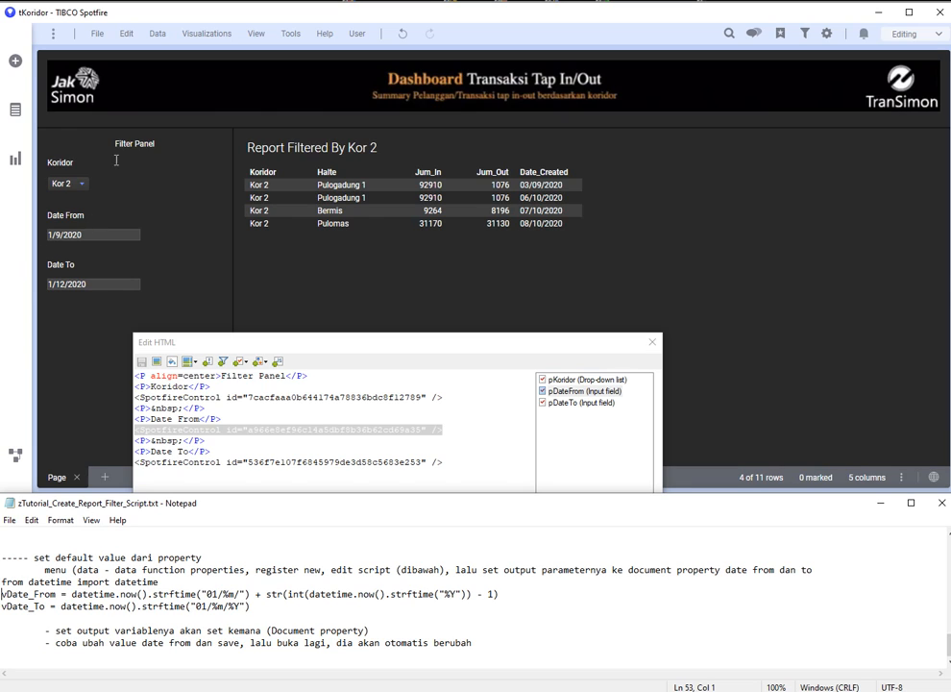
Step: Register a new Python data function and name it scrSetDateDefaultFilter
click(164, 35)
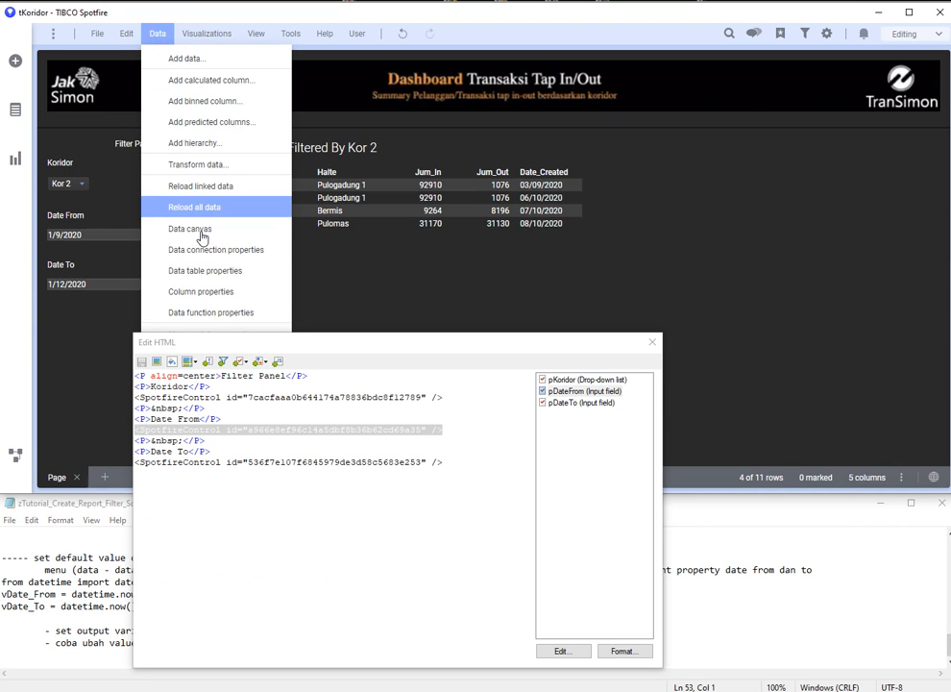
click(215, 306)
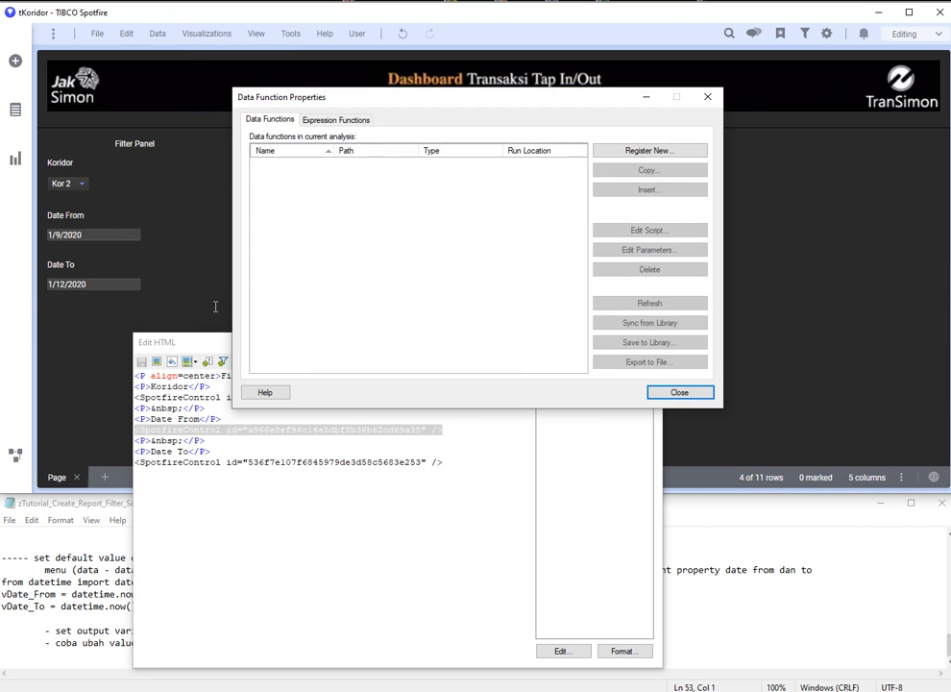
drag(467, 94, 481, 313)
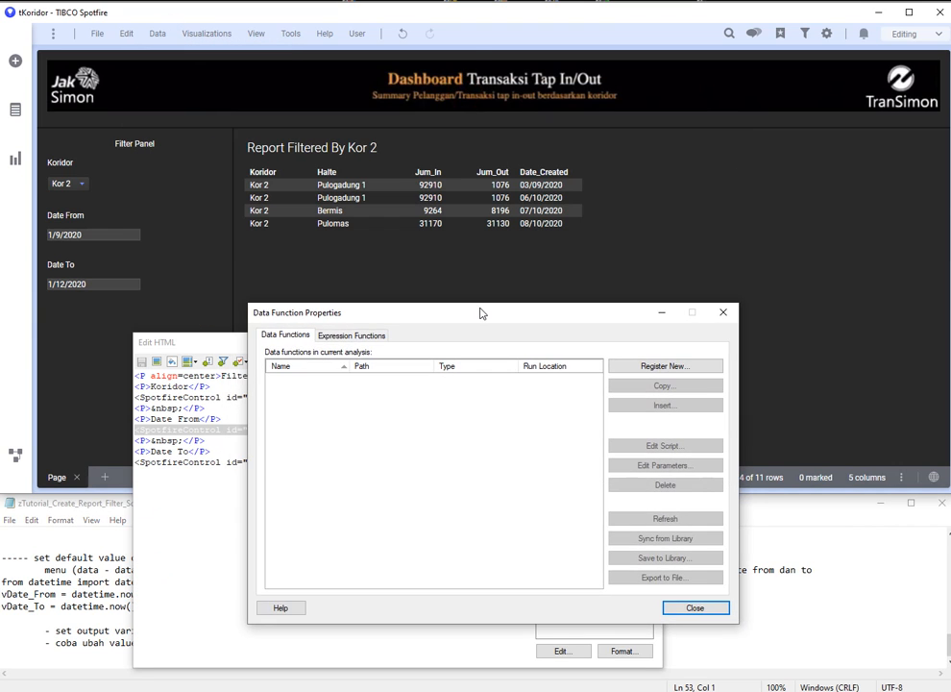
click(670, 367)
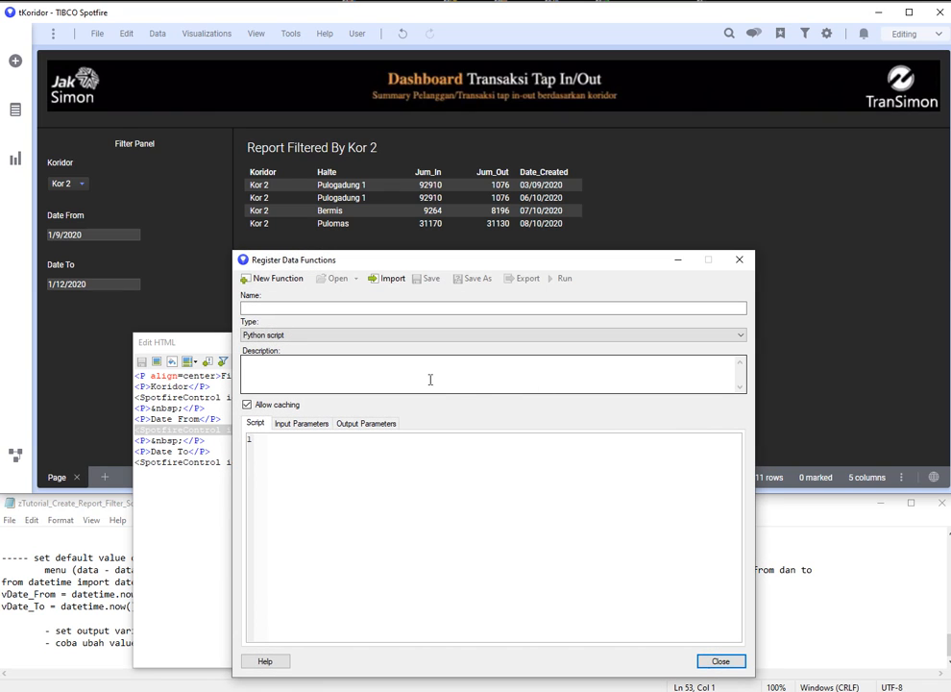
click(329, 307)
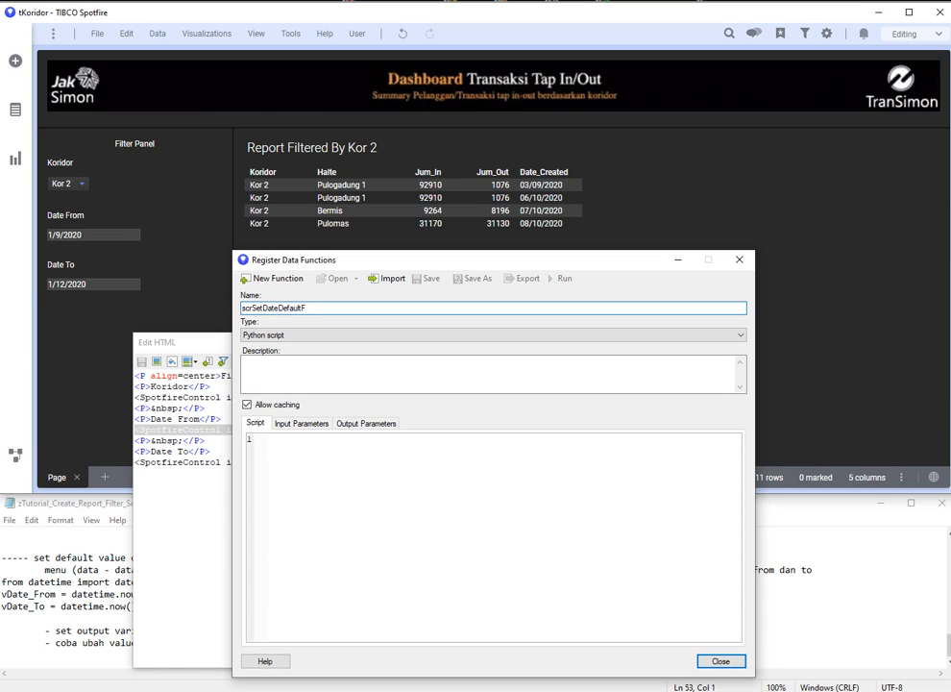
text(LTE)
key(BackSpace)
key(BackSpace)
click(462, 376)
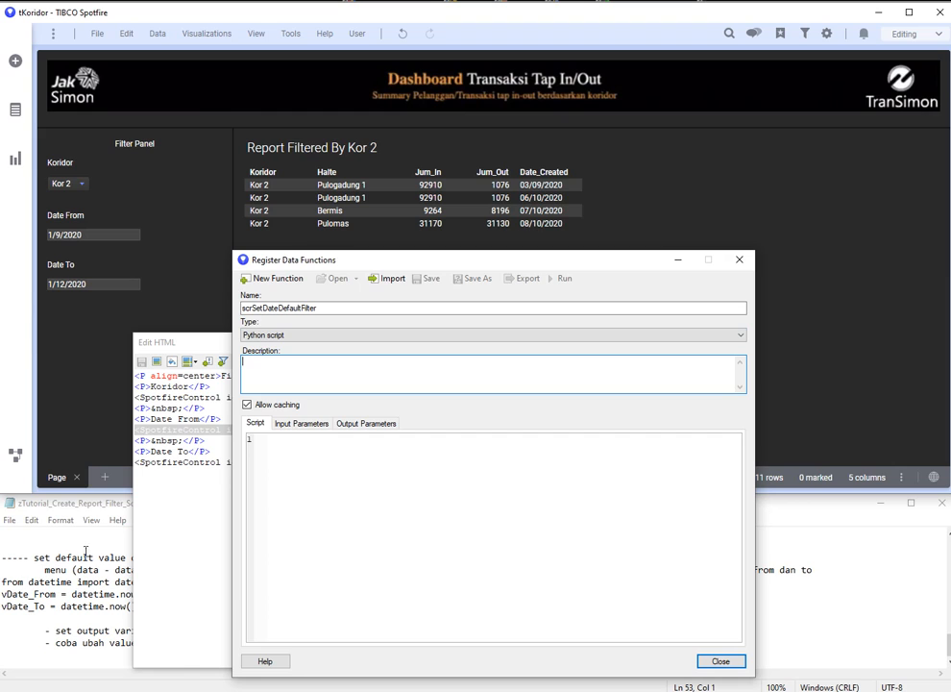
Step: Copy the vDate_From and vDate_To datetime code from Notepad into the function's script and add the description "set default value filter for date from and date to"
click(67, 582)
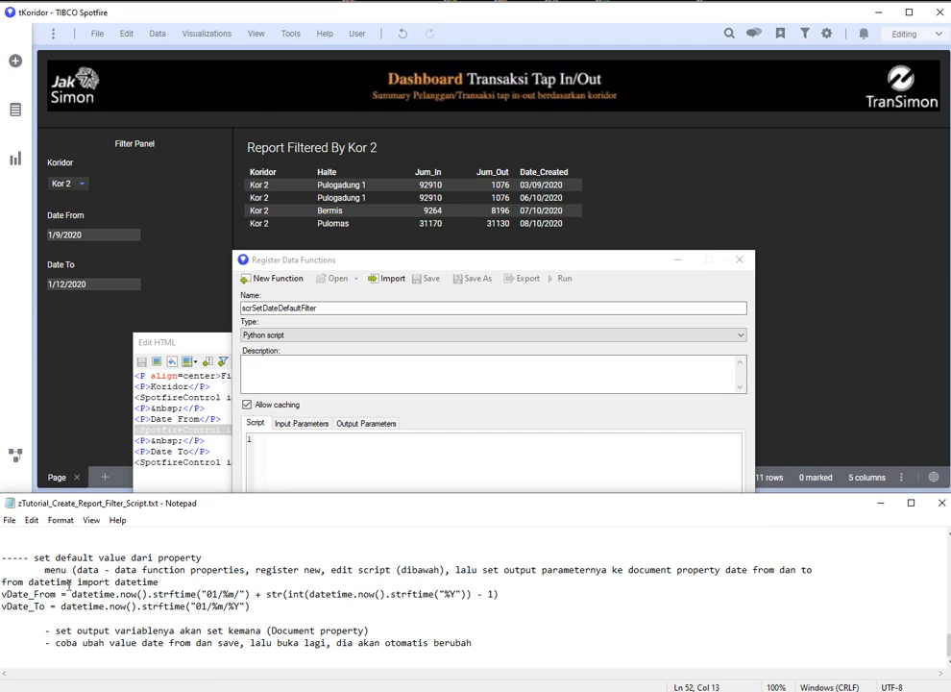
key(Home)
key(shift+Down)
key(shift+Down)
key(shift+End)
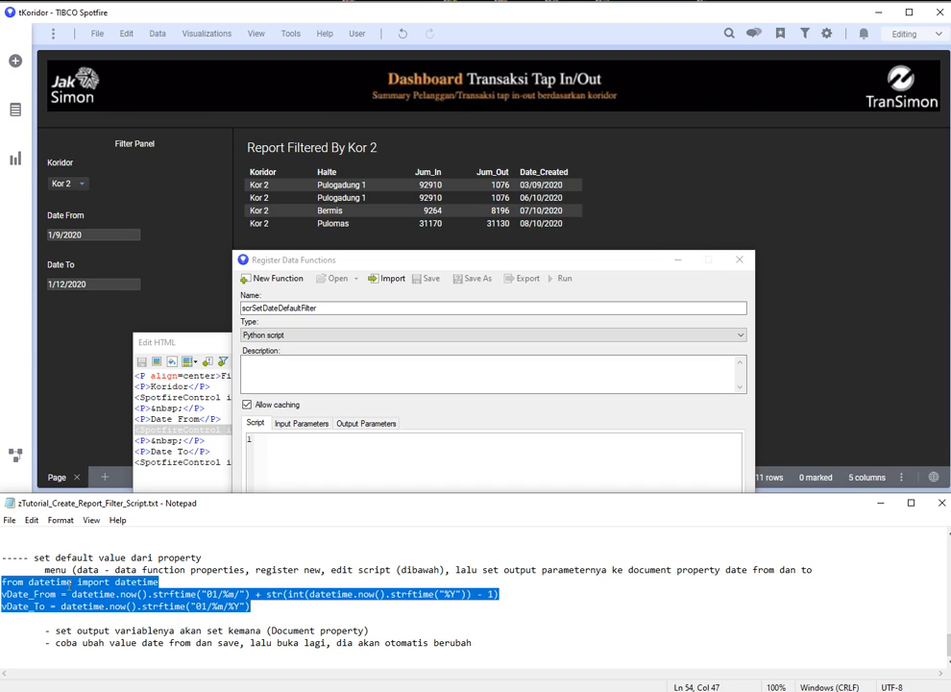
click(350, 453)
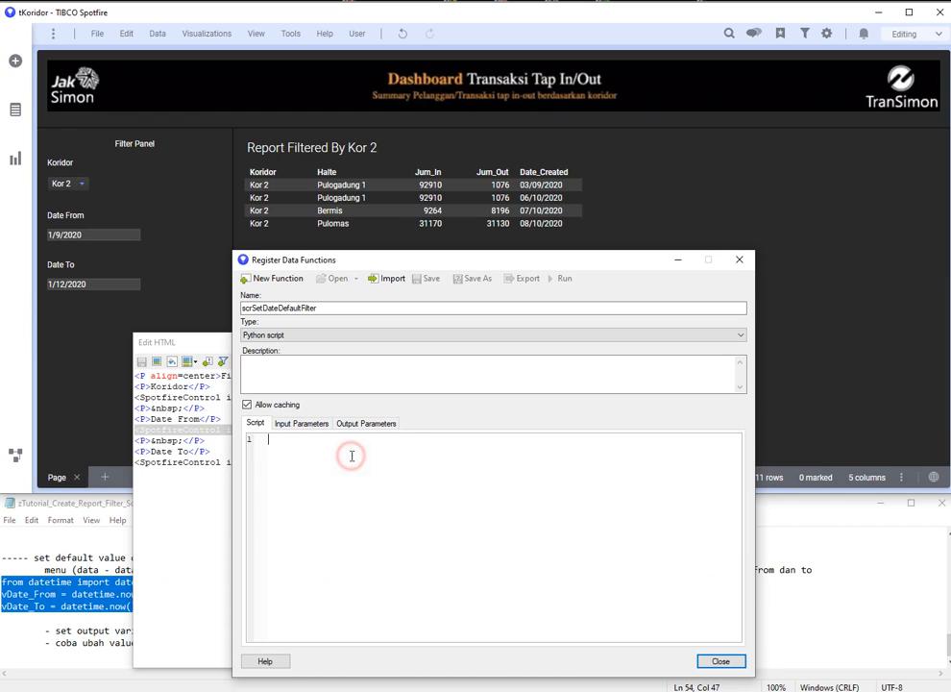
key(ctrl+v)
click(313, 367)
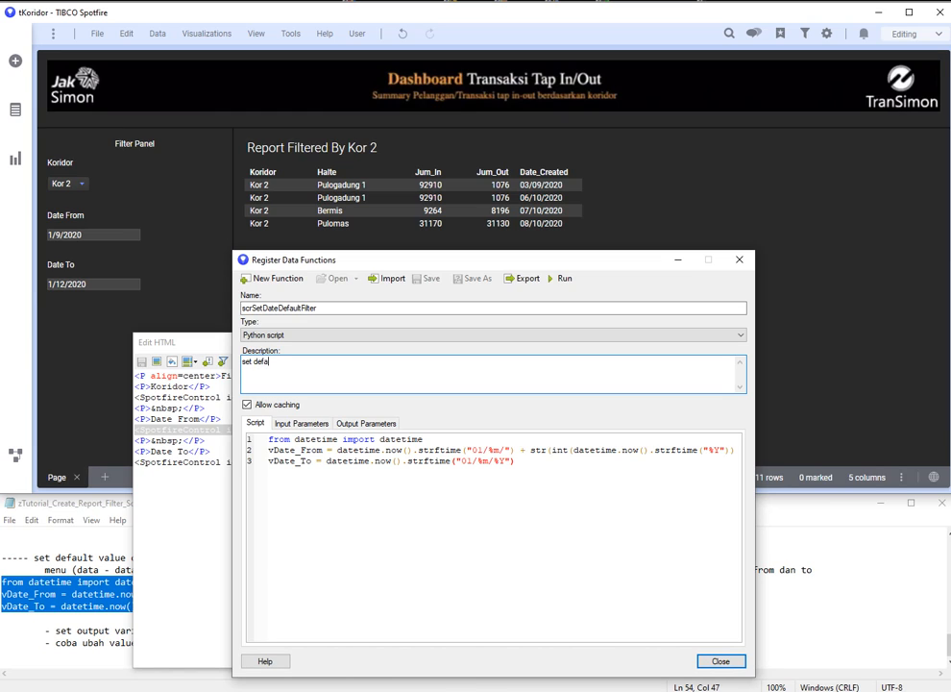
text(set default value filter for date from and date to)
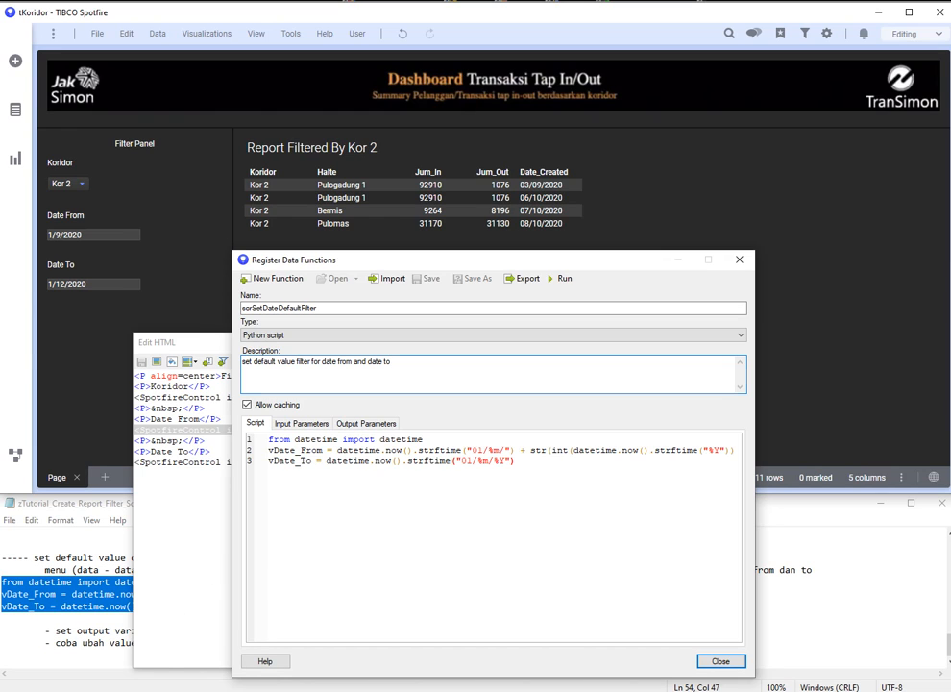
Step: Bring up a Command Prompt window and park it behind the Register Data Functions dialog
key(alt+Tab)
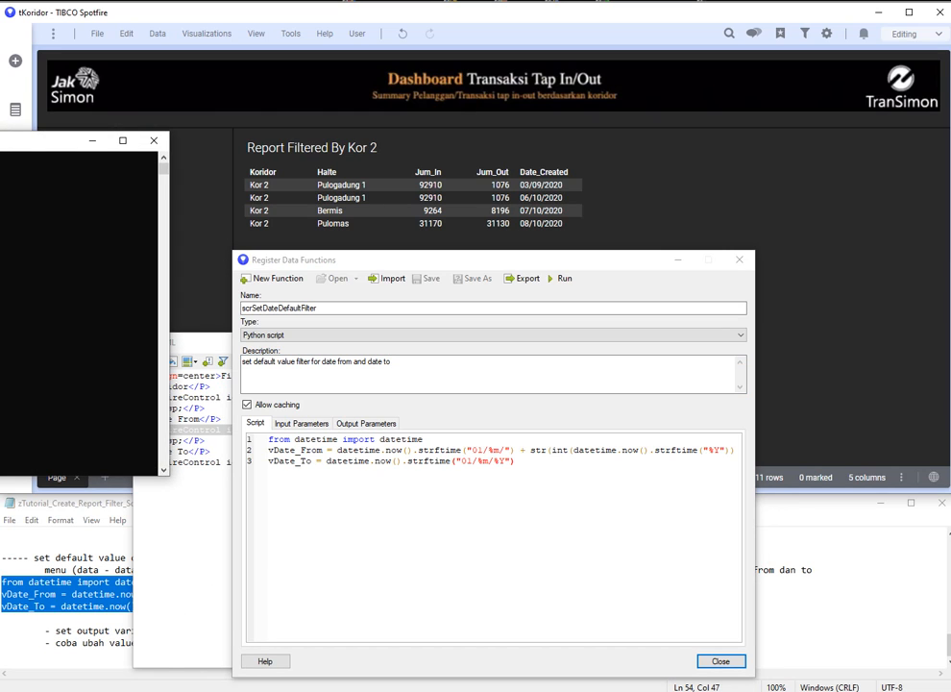
drag(39, 140, 450, 311)
click(582, 266)
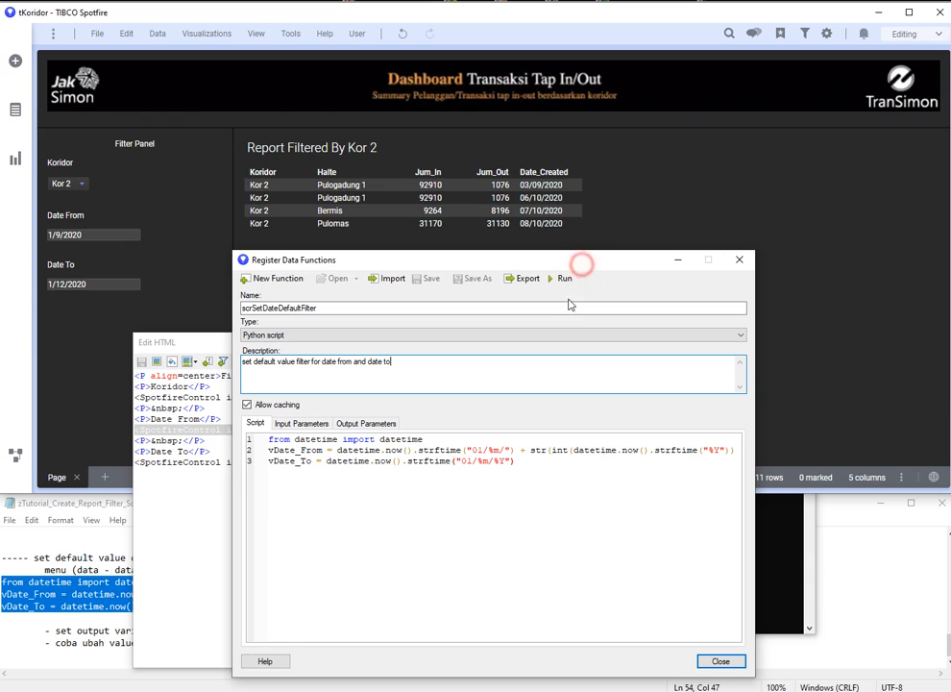
Step: Add the line print(vDate_From) at the end of the data function's script
click(556, 488)
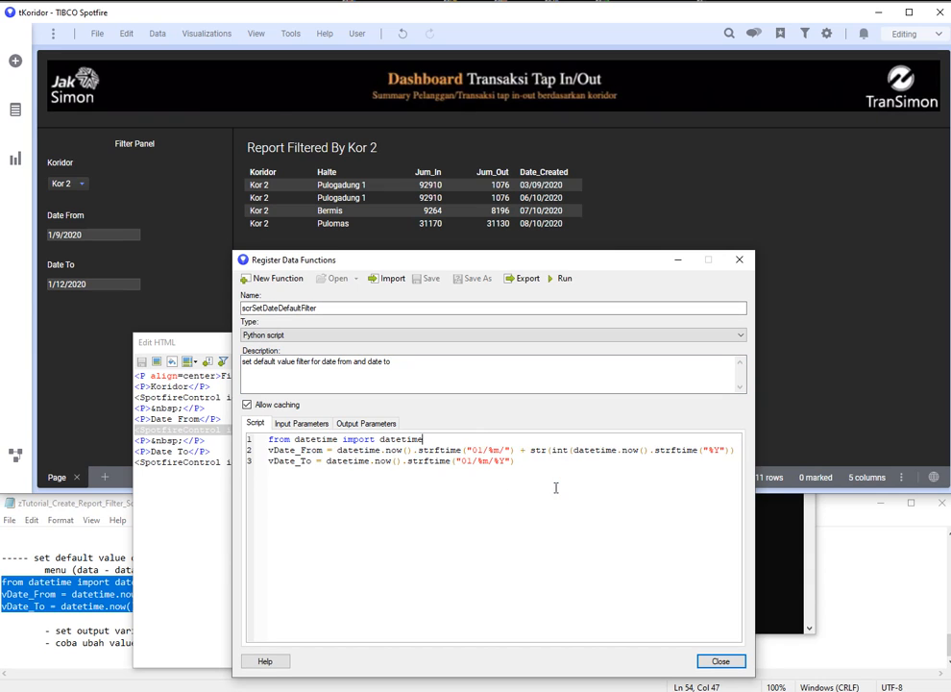
key(Up)
key(Up)
key(End)
key(Return)
key(Delete)
text(print(vDate_From)
Step: Duplicate the print line below itself and change the copy to print(vDate_To)
key(shift+Home)
key(ctrl+c)
key(End)
key(Return)
key(ctrl+v)
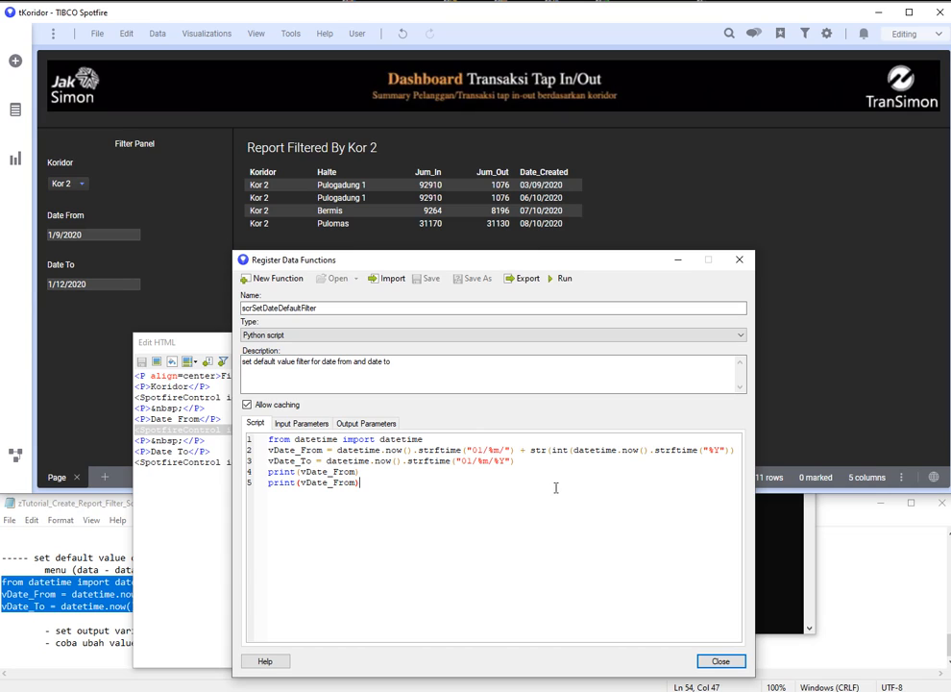
key(Left)
key(BackSpace)
key(BackSpace)
key(BackSpace)
key(BackSpace)
text(To)
Step: Copy the whole data function script and start Python in the Command Prompt window
key(shift+Down)
key(shift+Down)
key(shift+Down)
key(shift+Down)
key(shift+End)
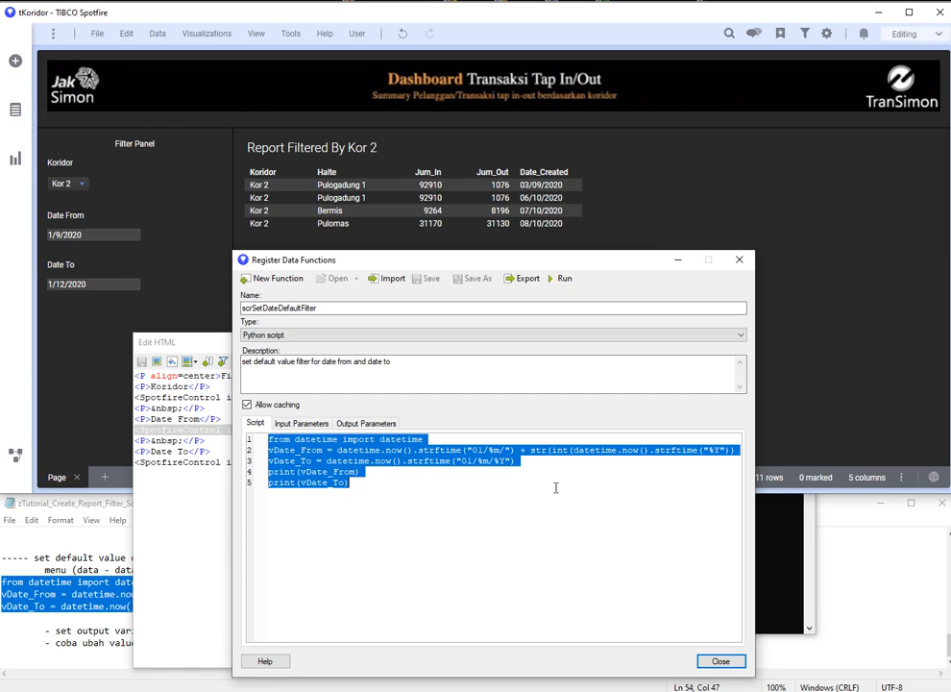
click(363, 478)
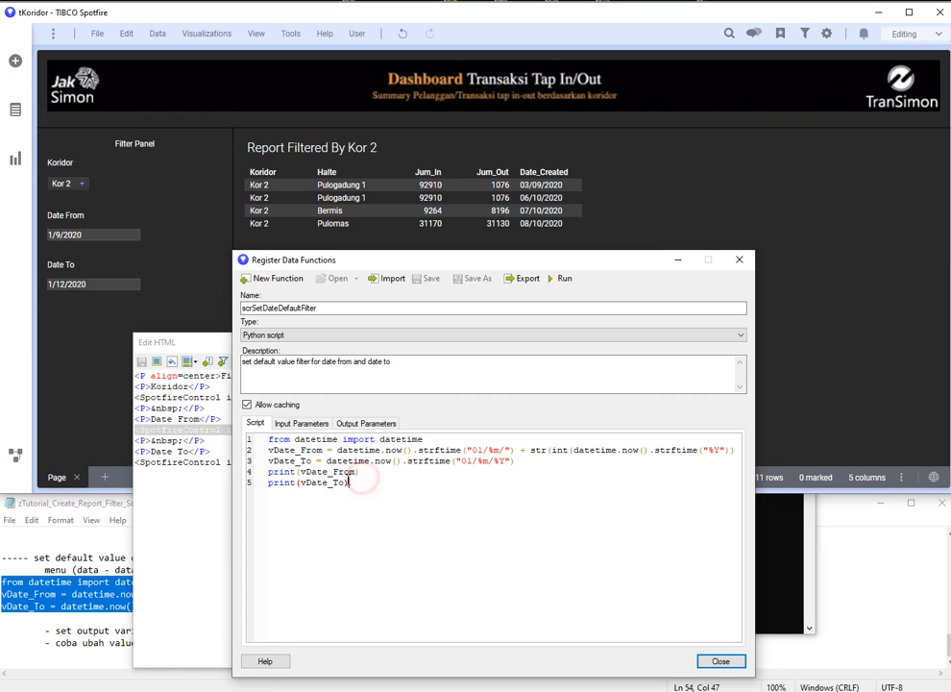
click(783, 552)
click(497, 521)
text(p)
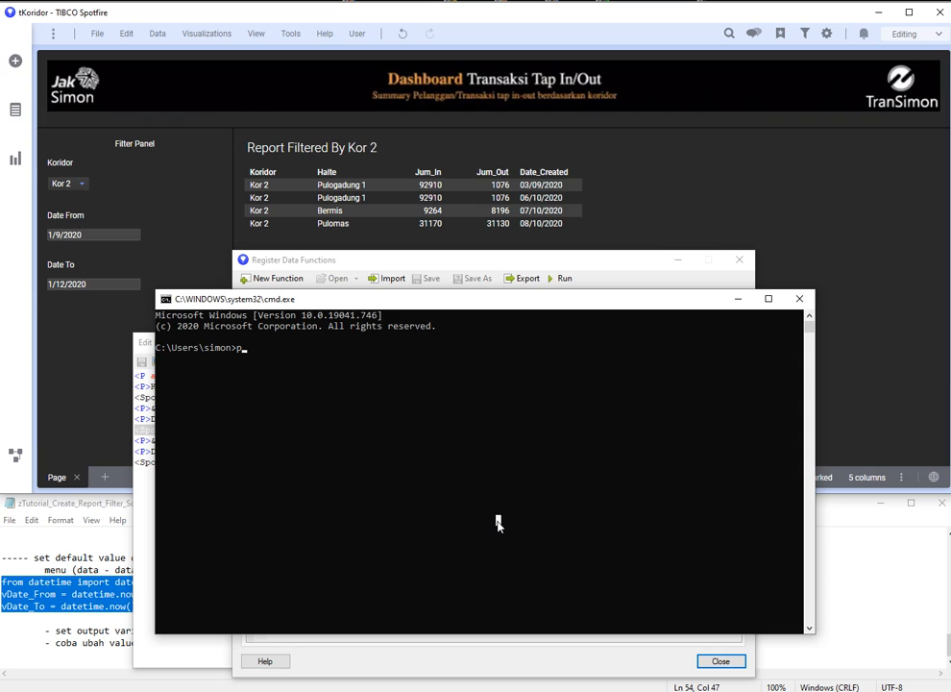
text(ython)
key(Return)
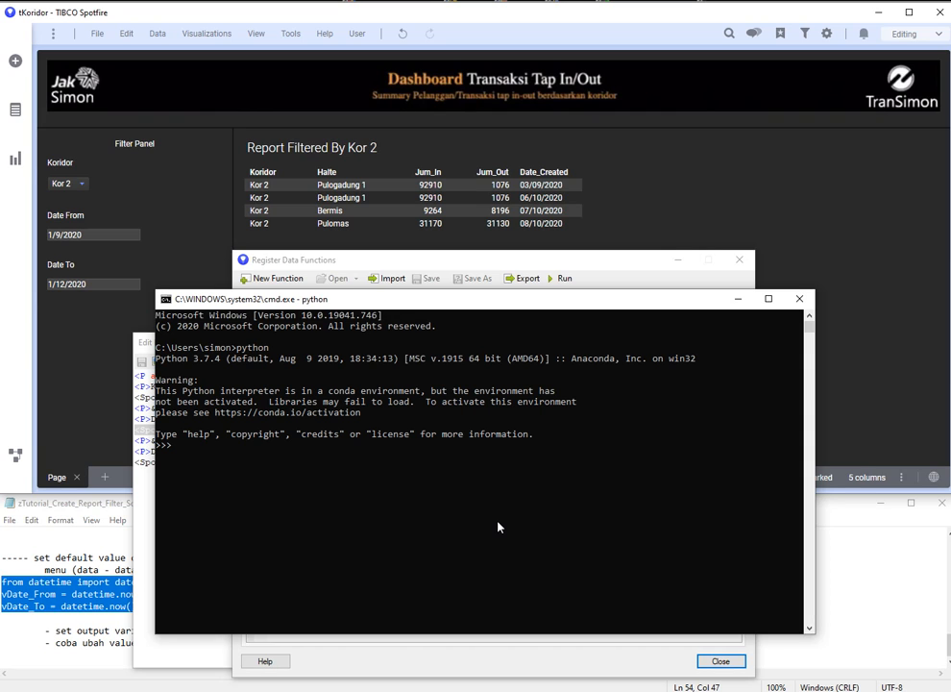
Step: Run the copied datetime code in the Python interpreter and print vDate_From and vDate_To
key(ctrl+v)
text(print(vDate_From))
key(Return)
text(print(vDate_To))
key(Return)
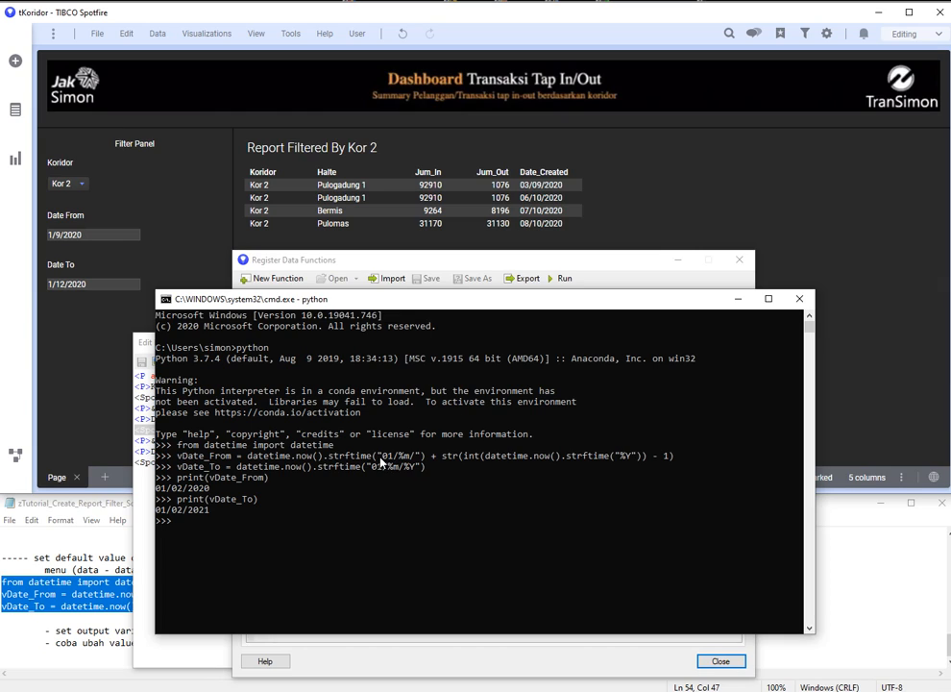
drag(378, 457, 410, 460)
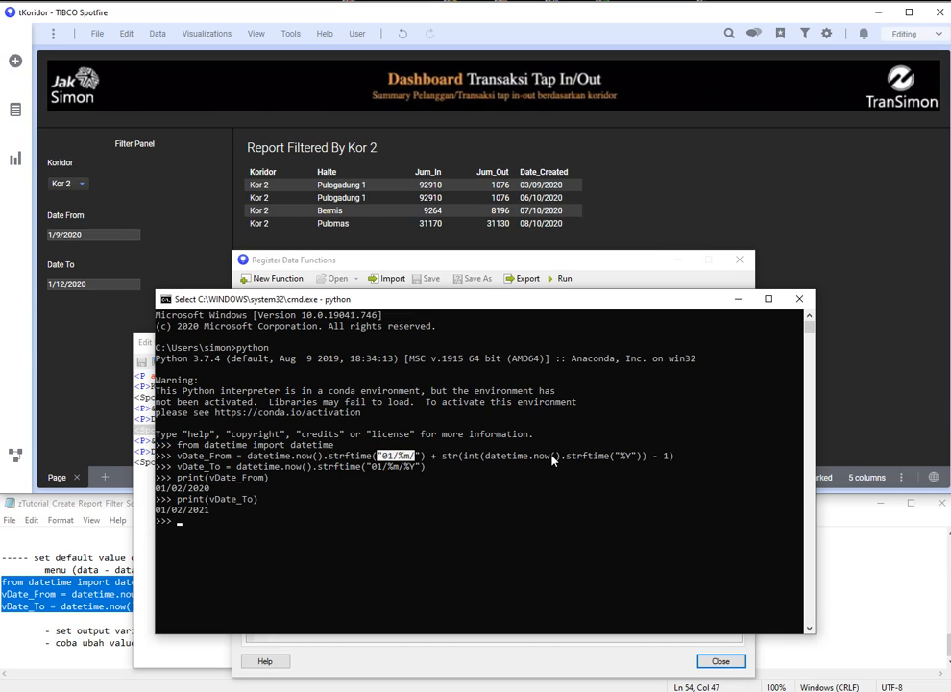
drag(613, 456, 672, 456)
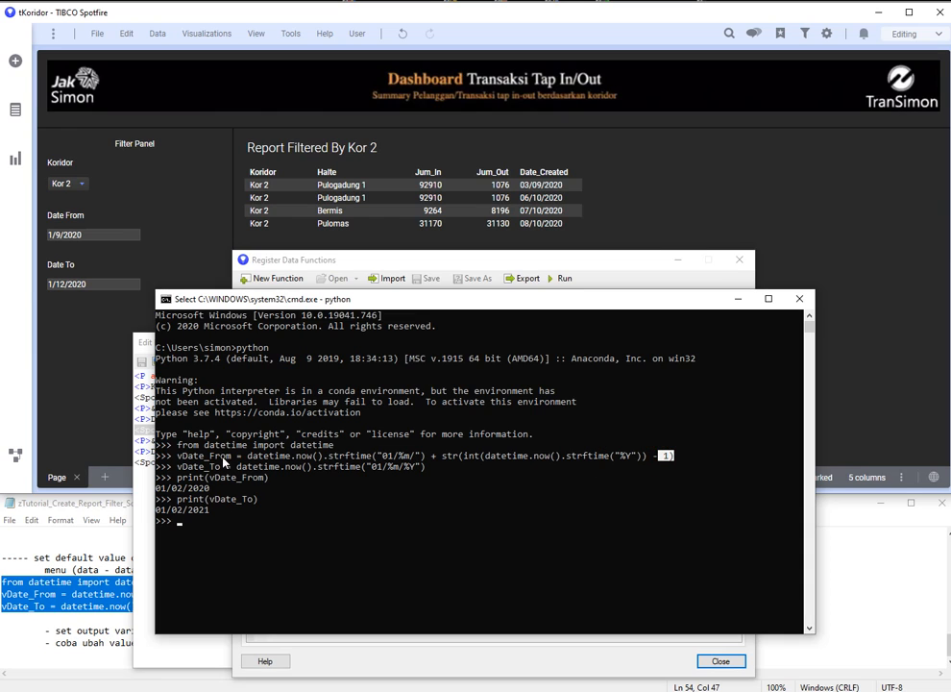
drag(199, 456, 615, 458)
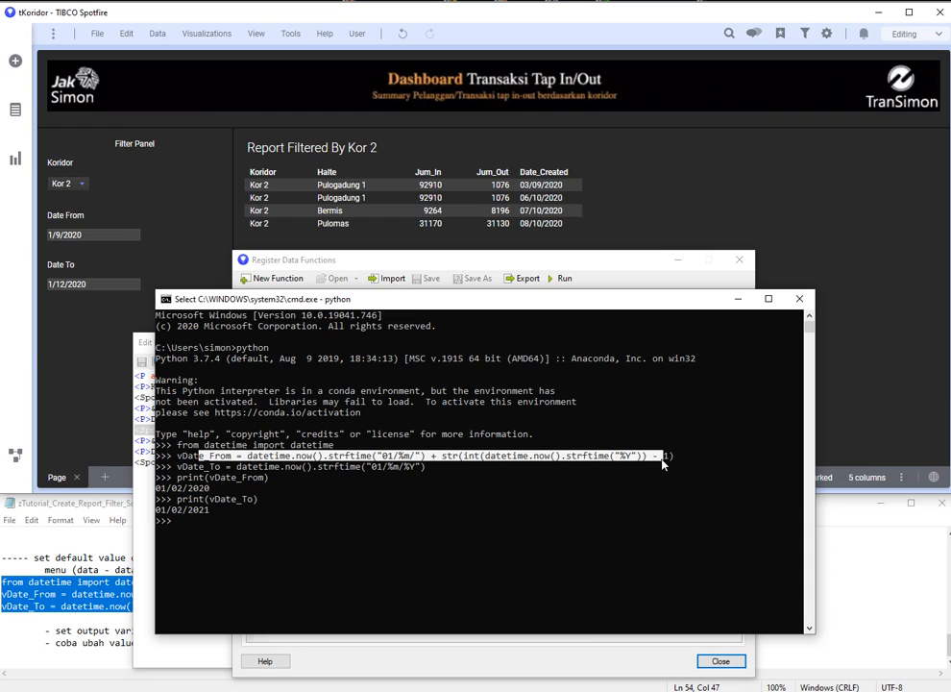
drag(179, 467, 395, 472)
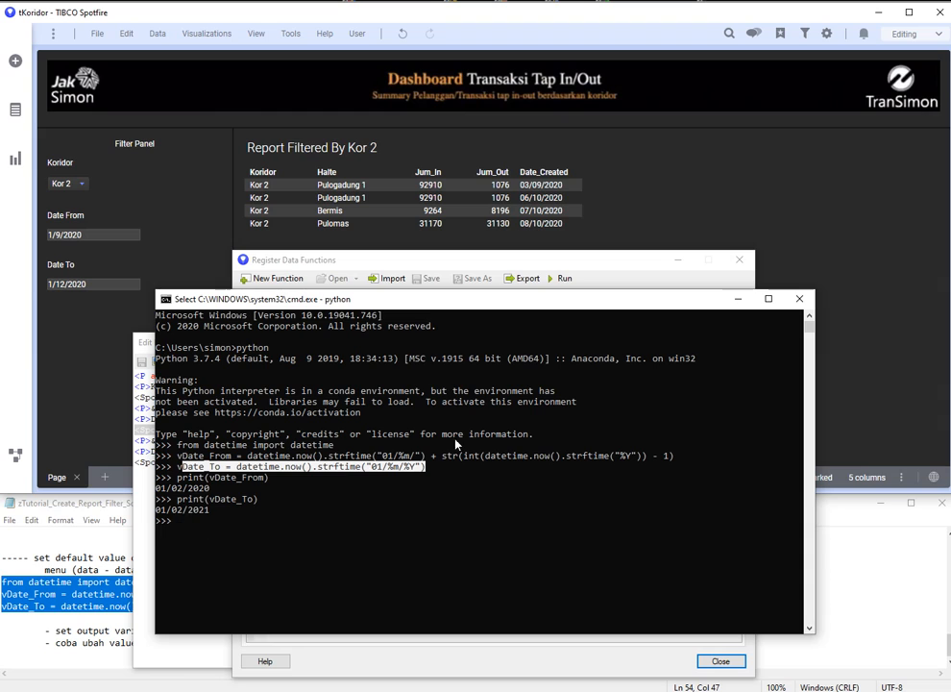
Step: Return to the data function's script and comment out the print(vDate_From) and print(vDate_To) lines
click(616, 270)
click(437, 470)
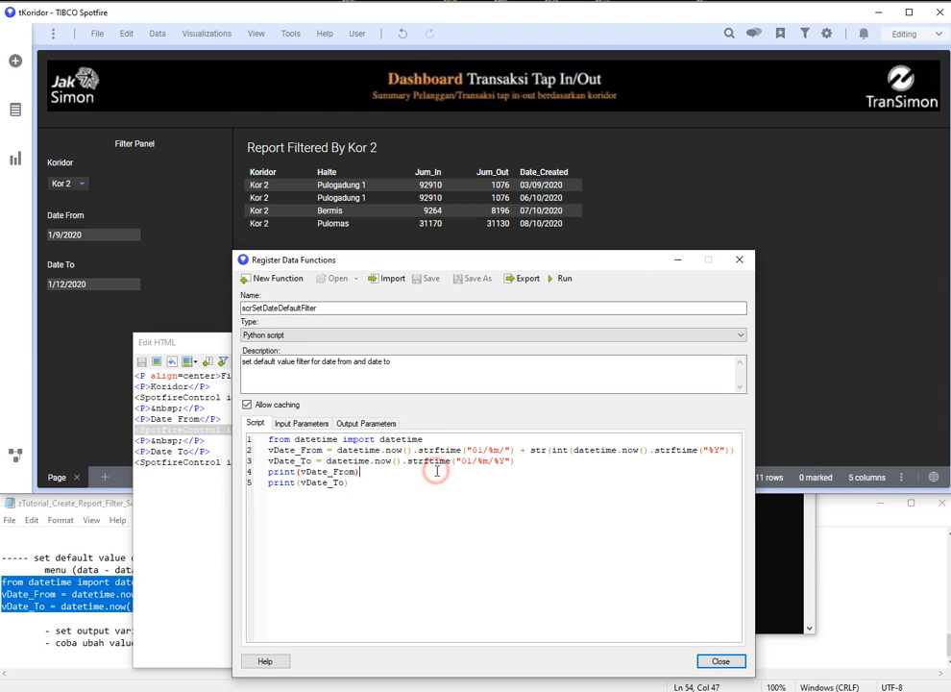
text(#)
text(#)
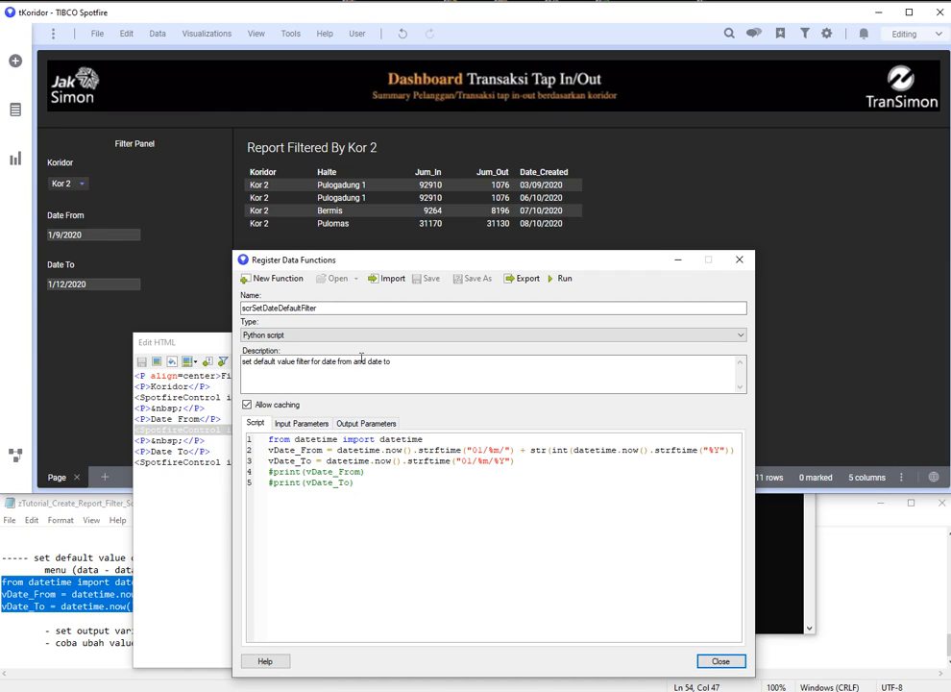
Step: Add the script variable vDate_From as an output parameter of type Value to the data function
click(369, 423)
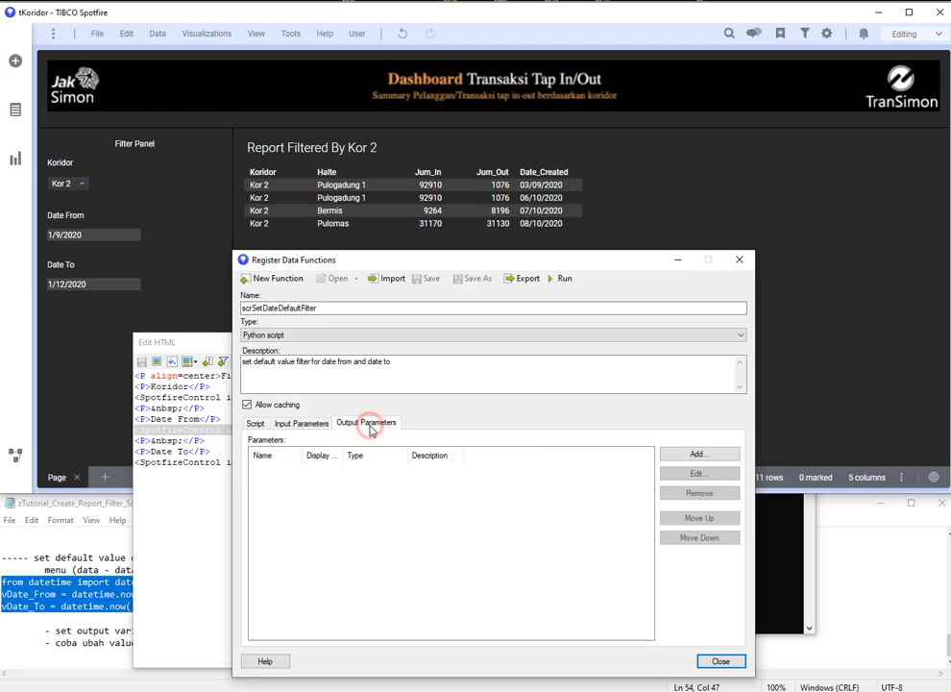
click(255, 422)
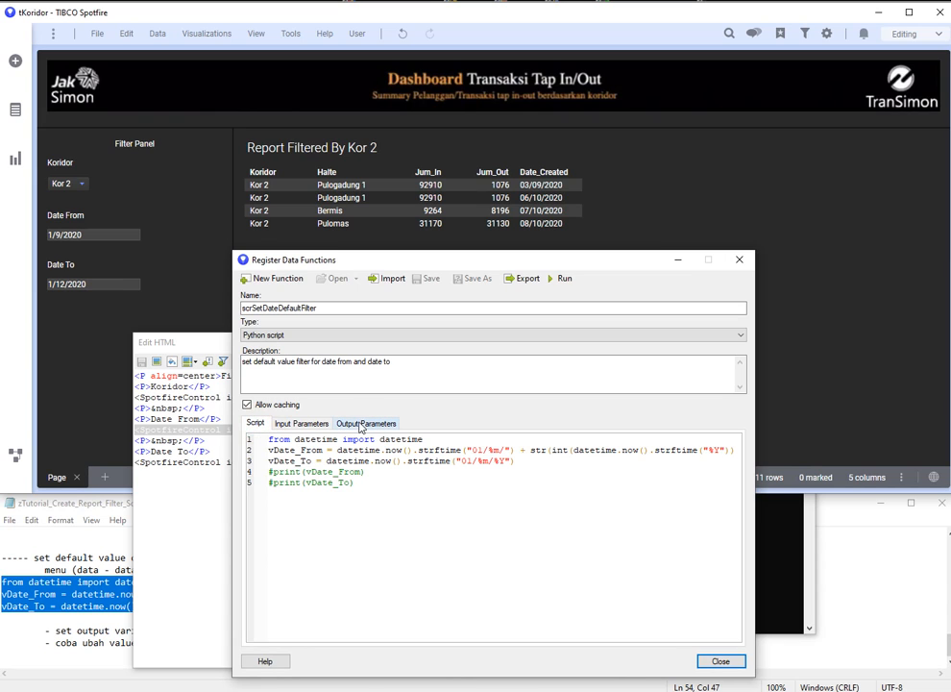
double_click(305, 450)
key(ctrl+c)
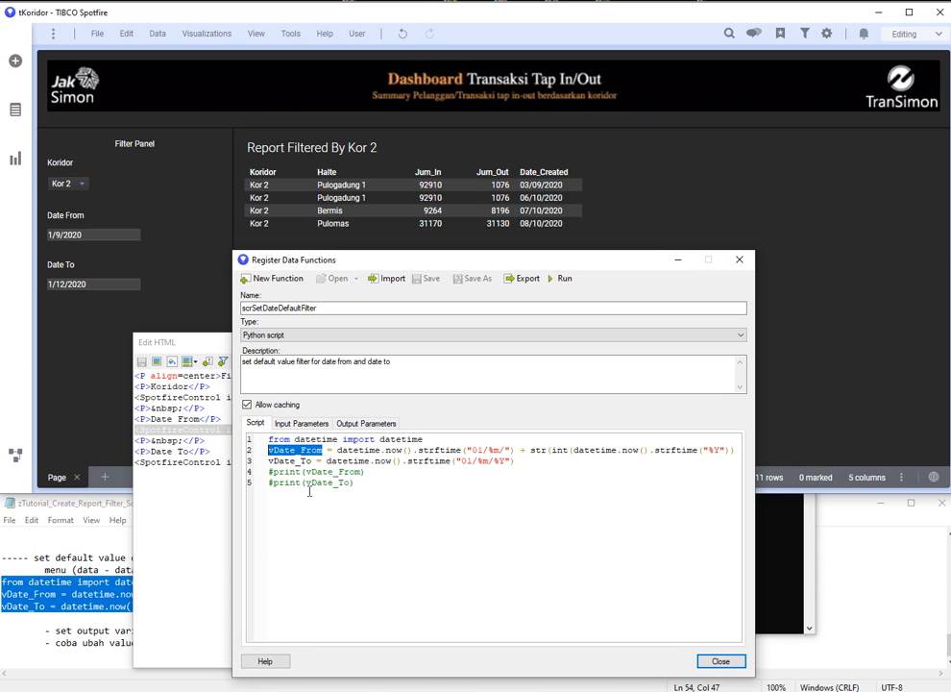
click(385, 422)
click(677, 452)
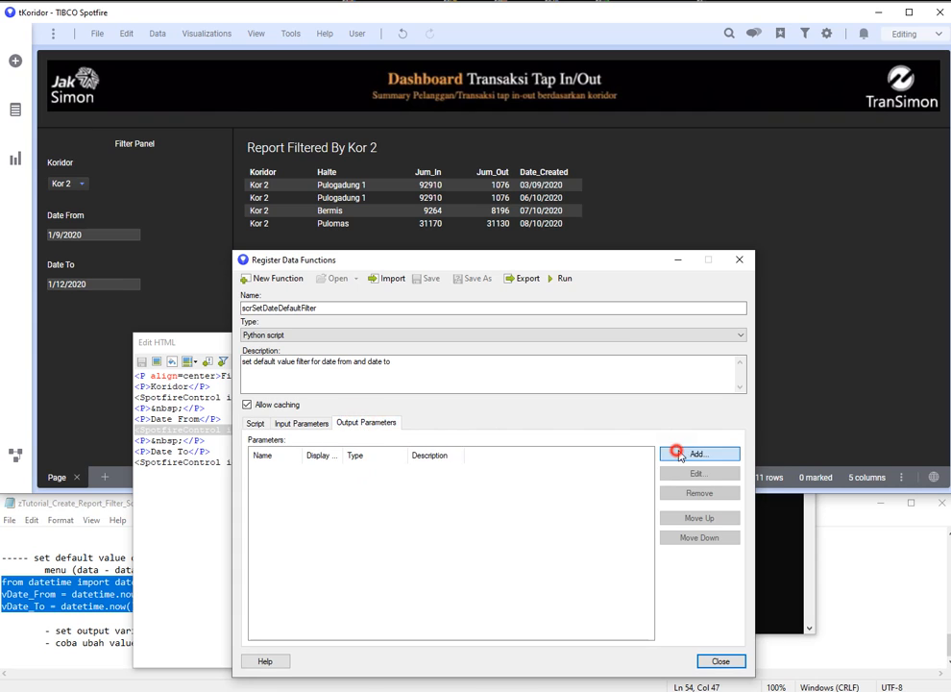
key(ctrl+v)
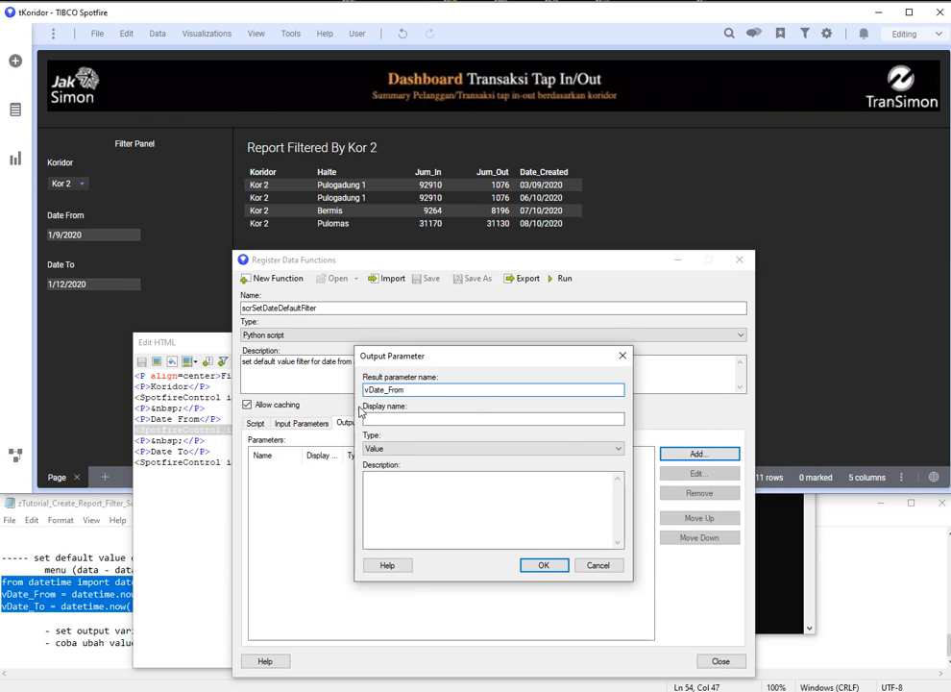
click(413, 448)
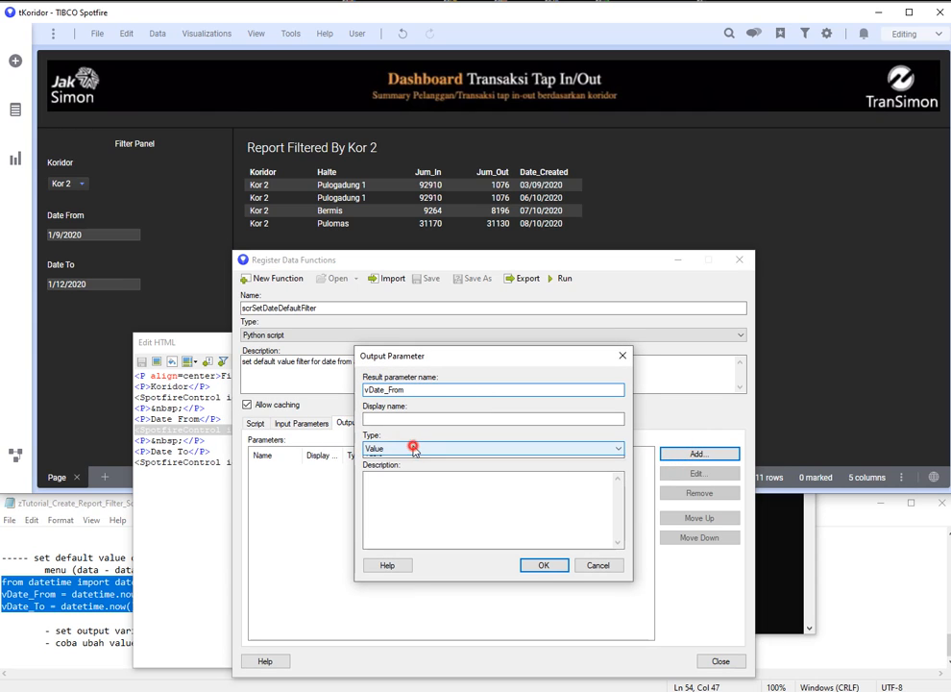
click(413, 452)
click(396, 488)
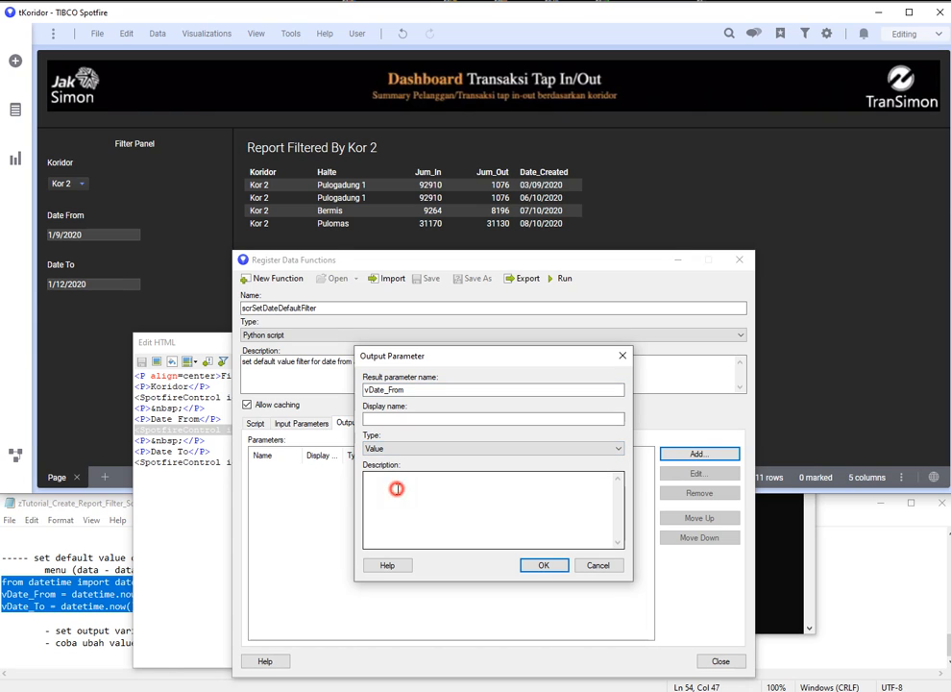
click(541, 565)
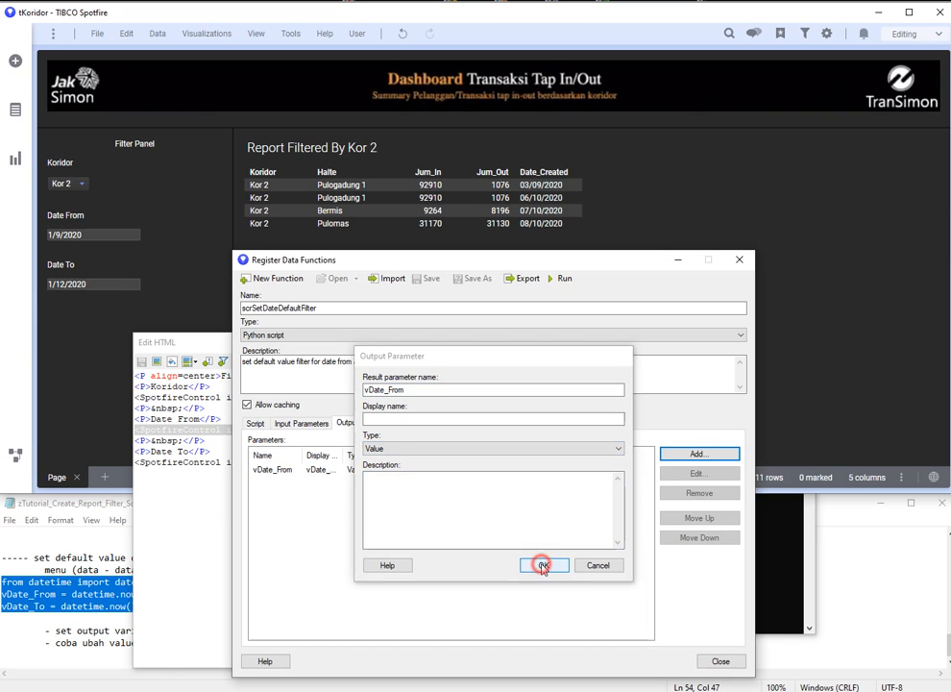
Step: Add a second output parameter named vDate_To with type Value
click(698, 454)
click(405, 389)
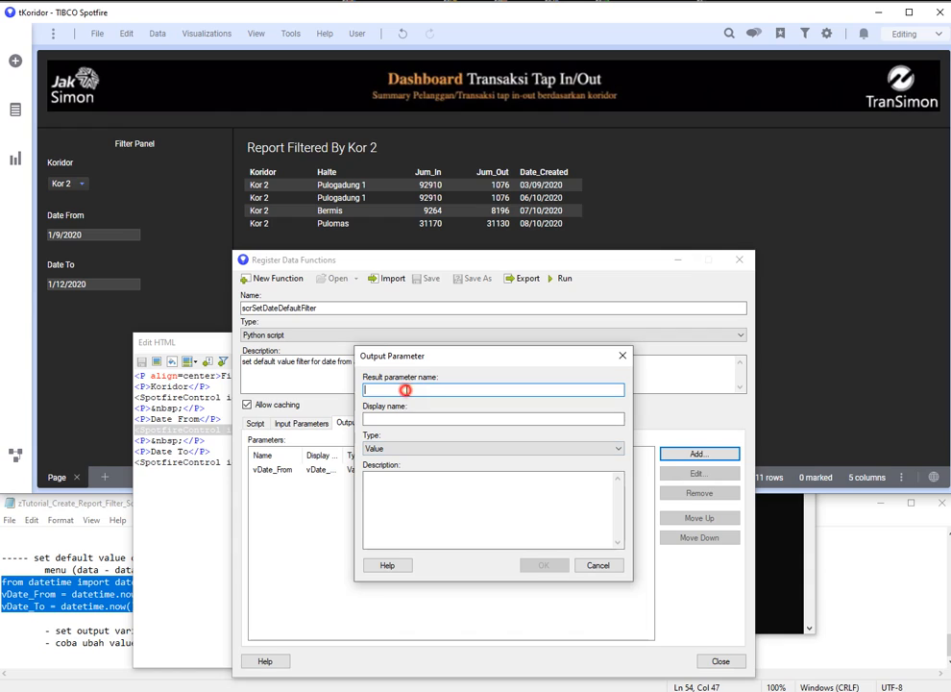
key(ctrl+v)
key(BackSpace)
text(T)
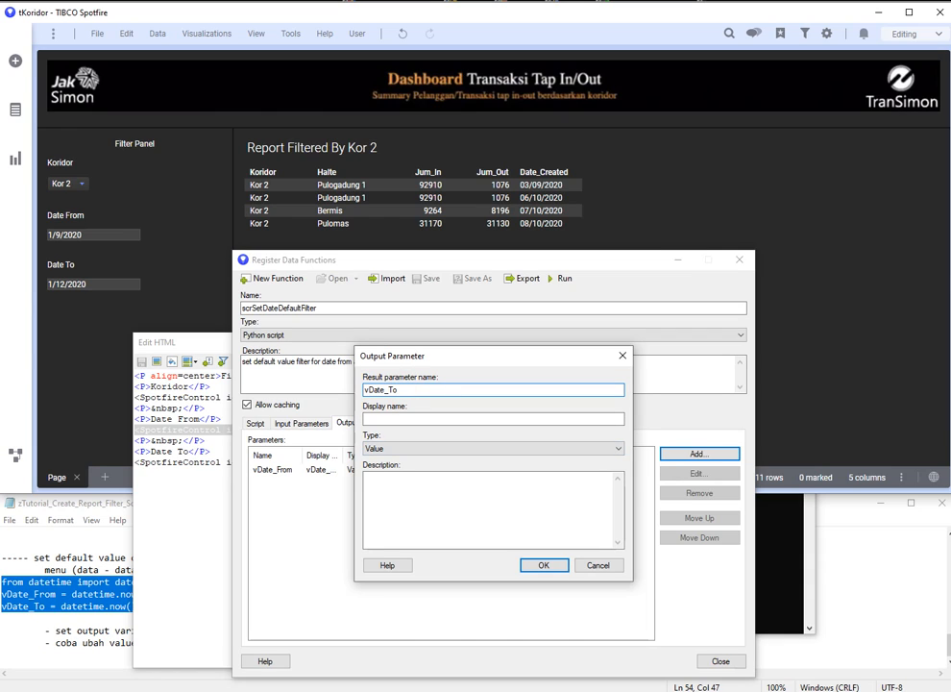
click(540, 565)
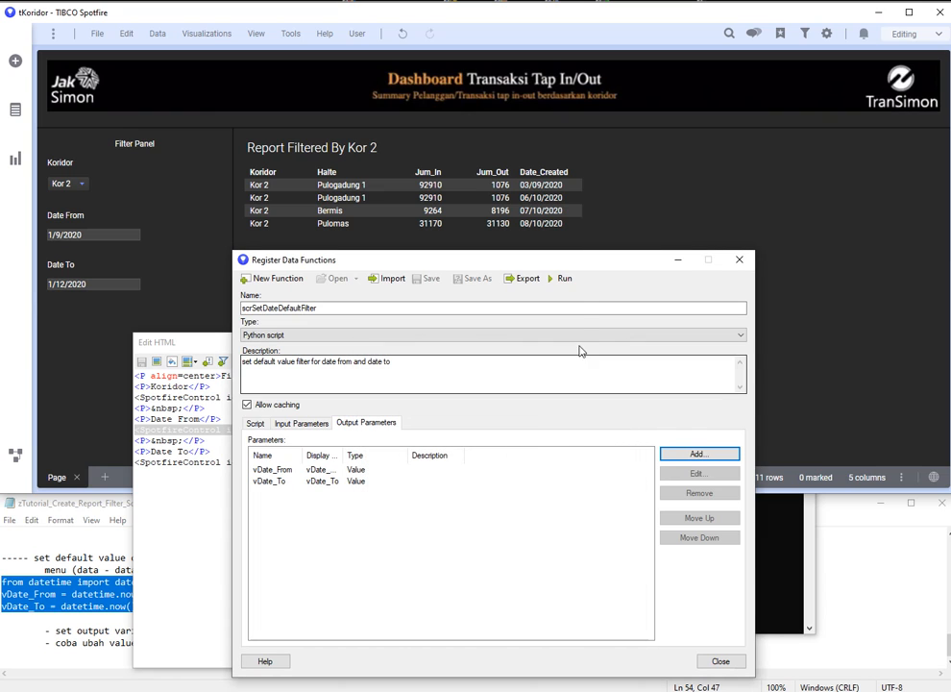
Step: Run the data function with vDate_From output to document property pDateFrom and vDate_To output to pDateTo
click(562, 279)
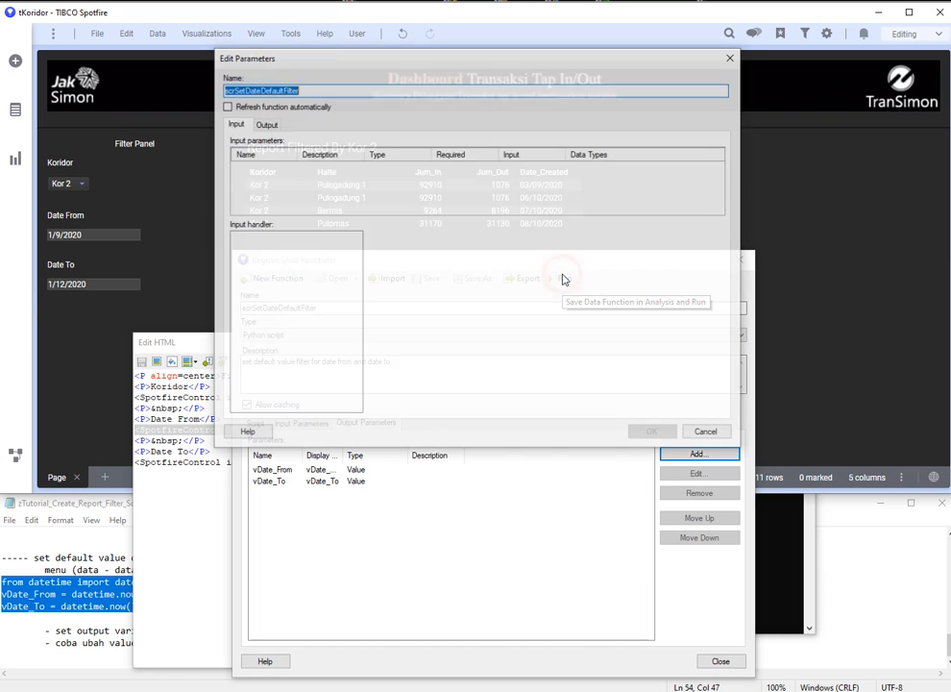
click(268, 125)
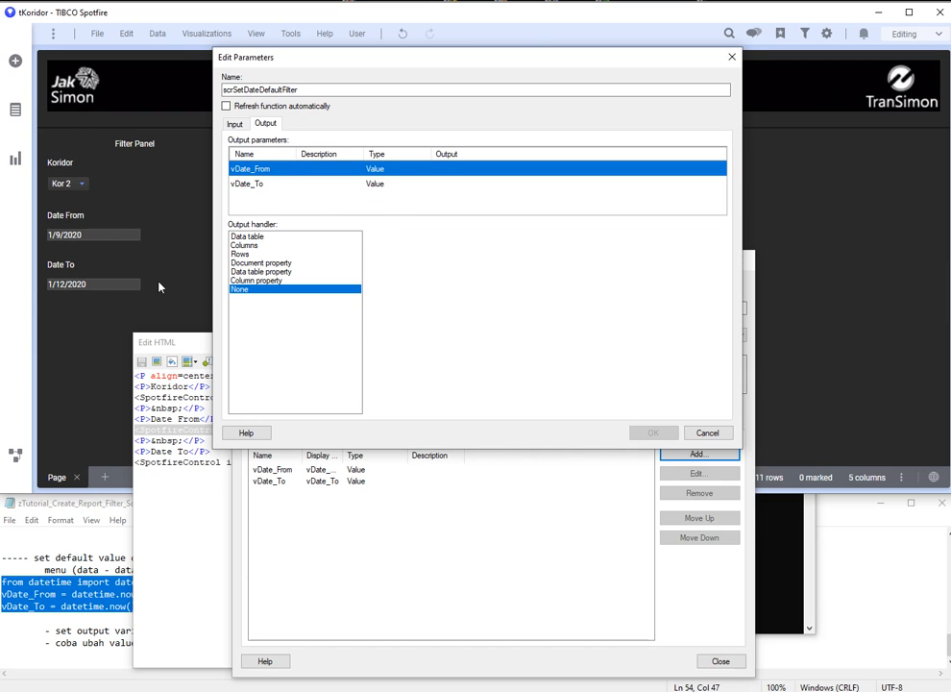
click(261, 262)
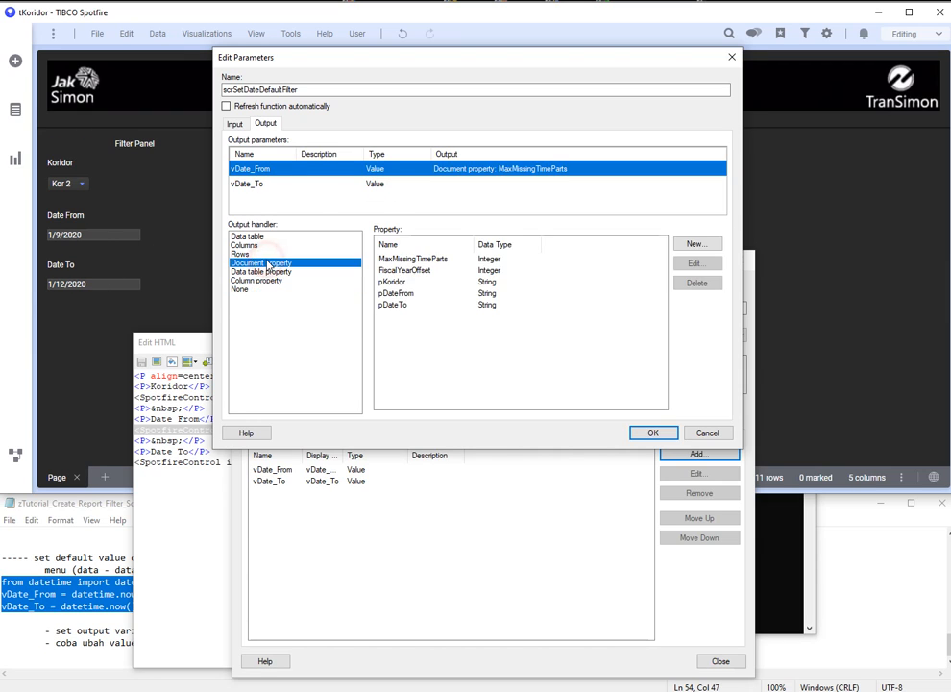
click(395, 293)
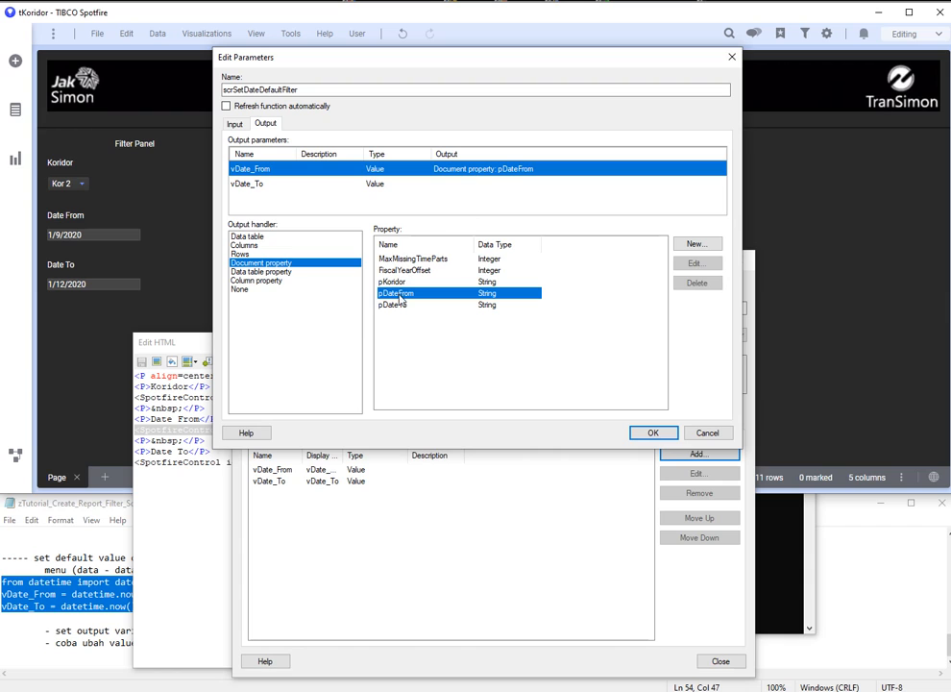
click(255, 186)
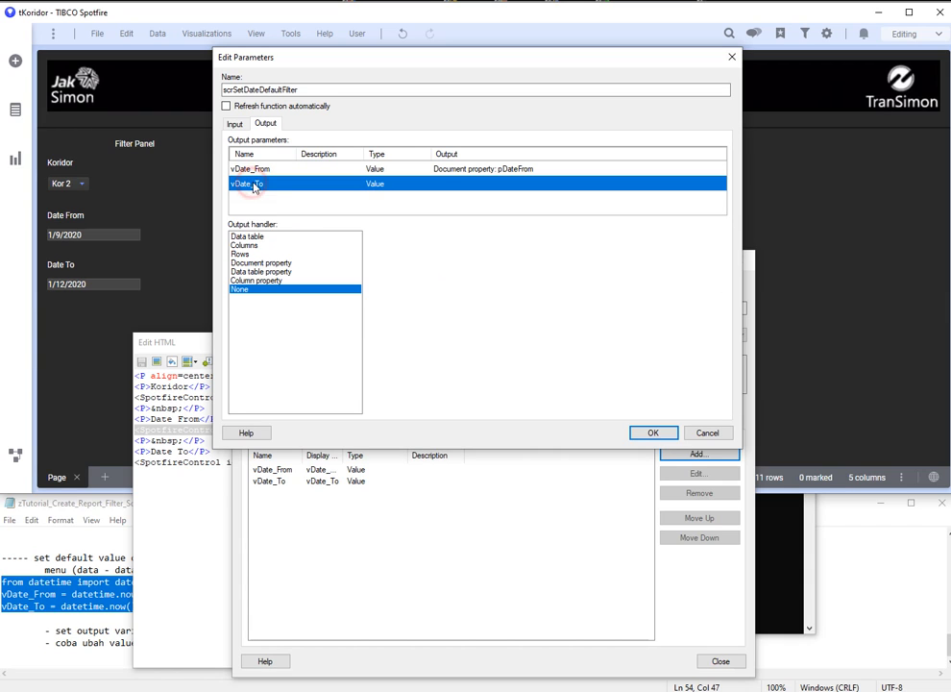
click(274, 262)
click(393, 304)
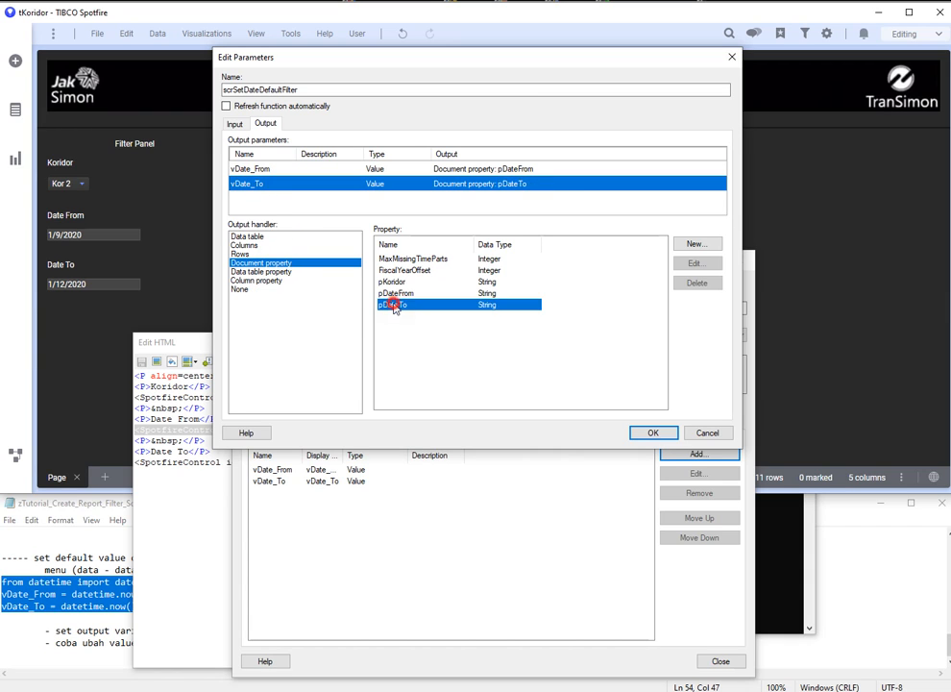
click(650, 433)
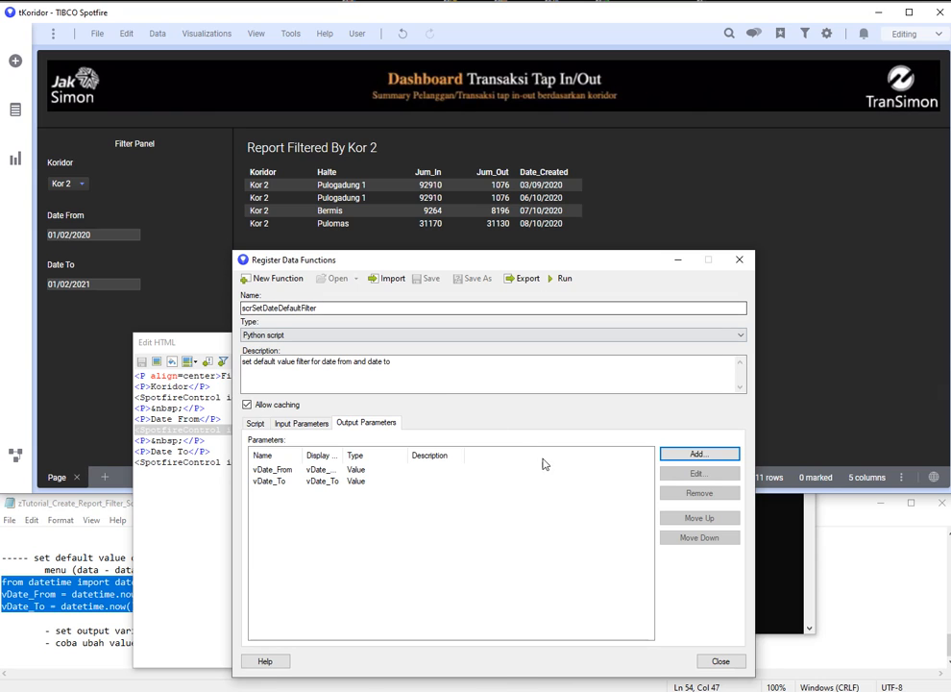
Step: Close the function registration, review the embedded scrSetDateDefaultFilter script, and close the remaining data function and HTML editing dialogs
click(721, 661)
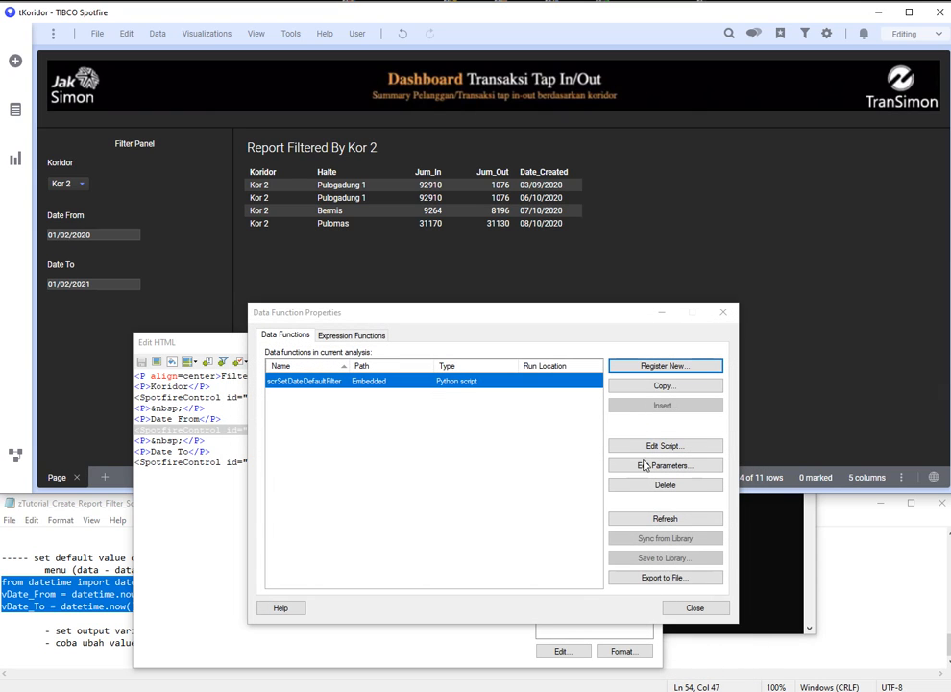
click(649, 448)
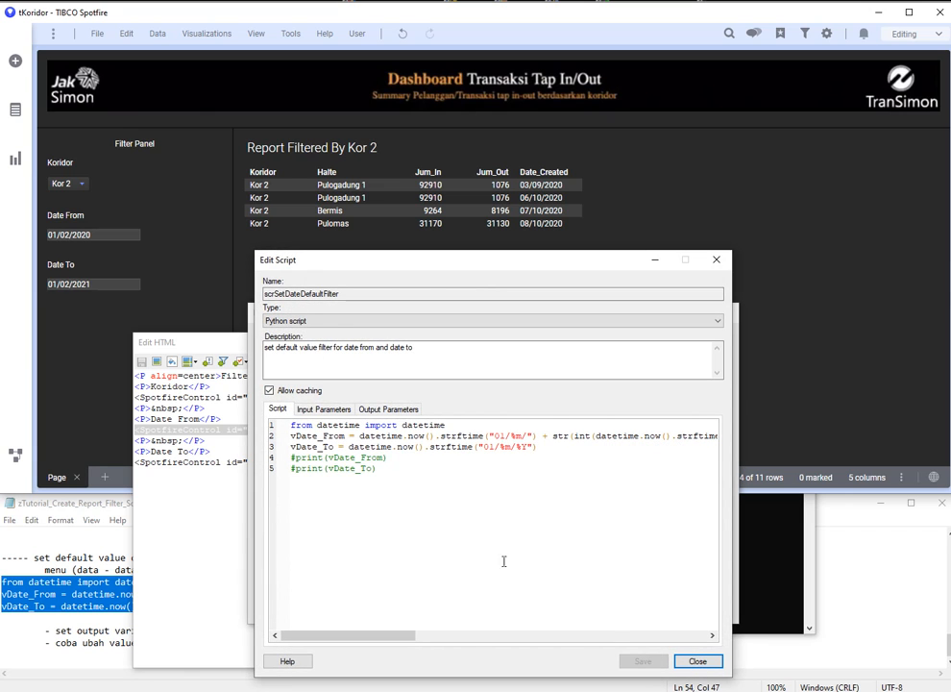
click(698, 661)
click(686, 607)
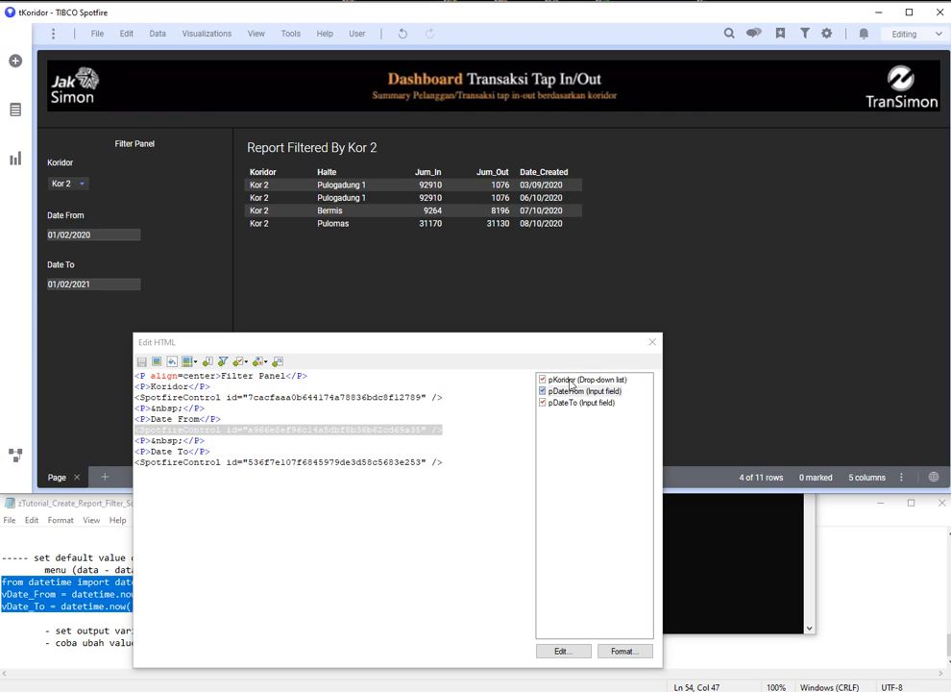
click(652, 342)
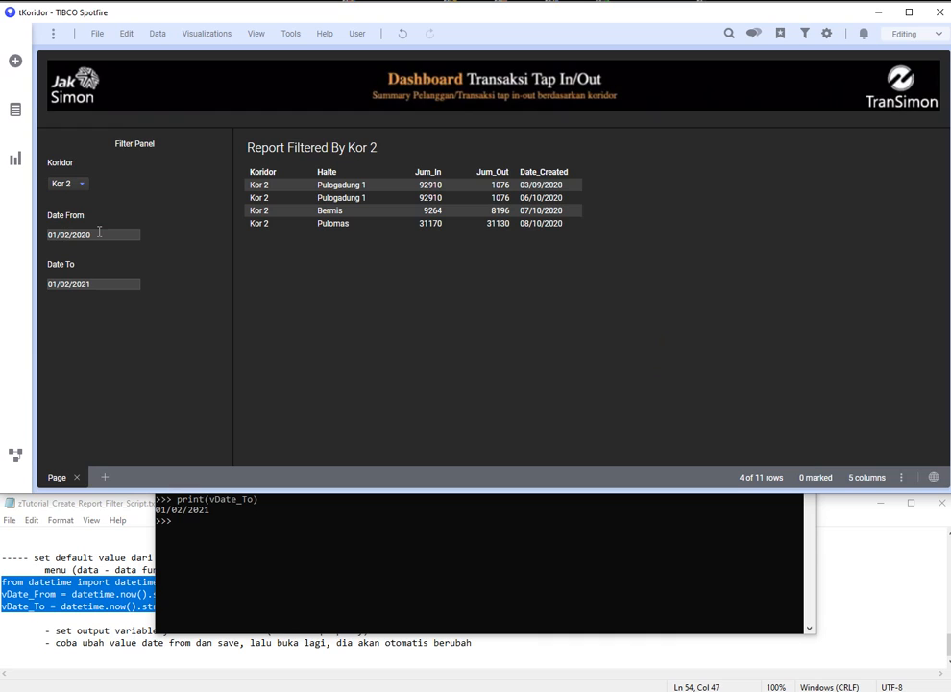
Step: Set the Date From filter to 01/10/2020
key(Delete)
key(Delete)
text(10)
key(Return)
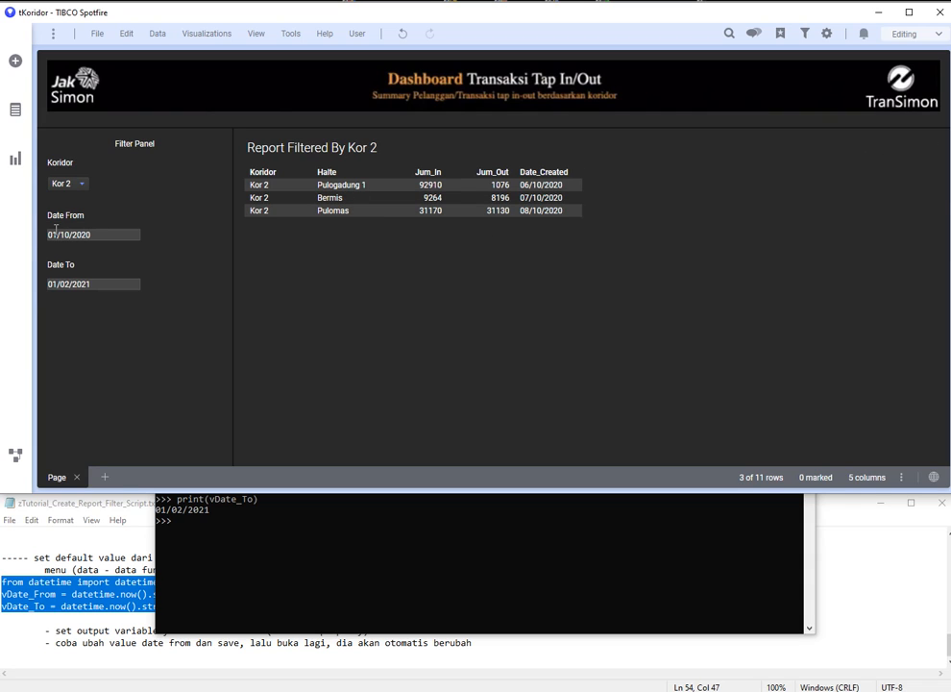
Step: Start saving the analysis as a new file and set the tKoridor.txt source to load as stored data
click(98, 34)
mouse_move(136, 100)
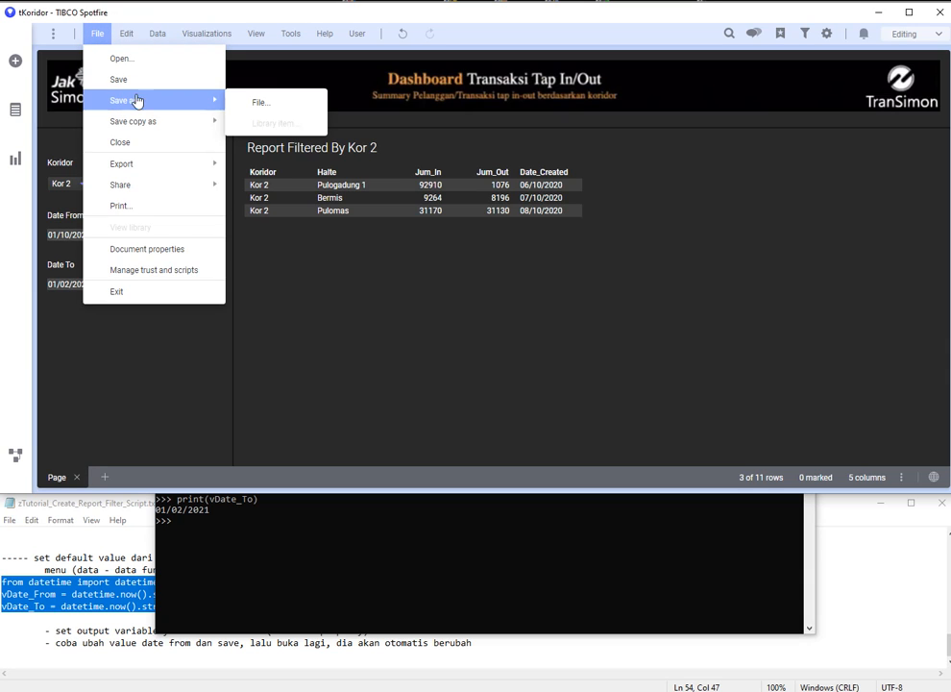
click(263, 102)
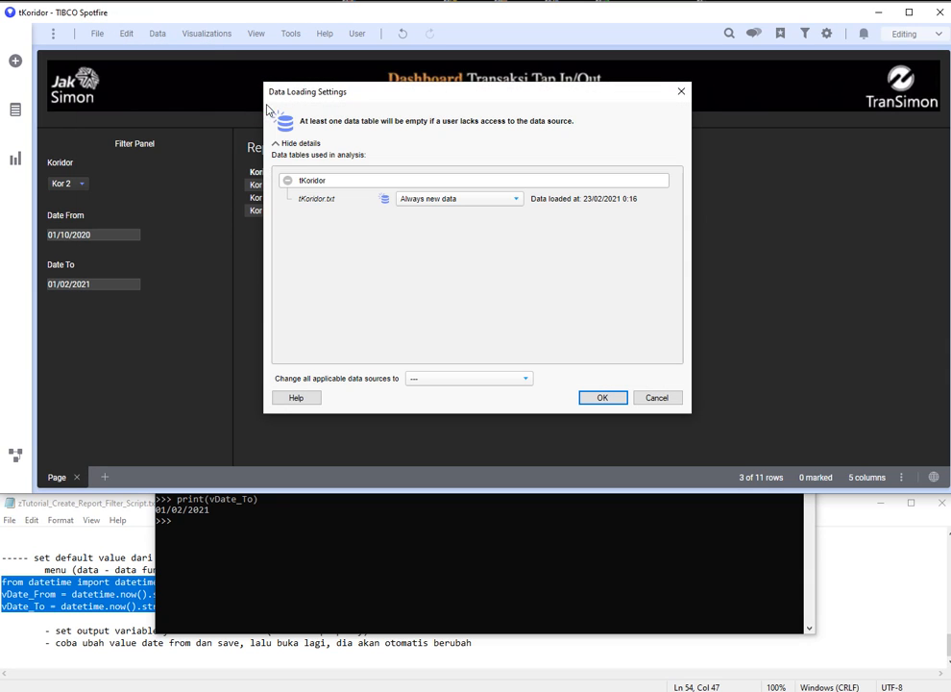
click(450, 200)
click(438, 244)
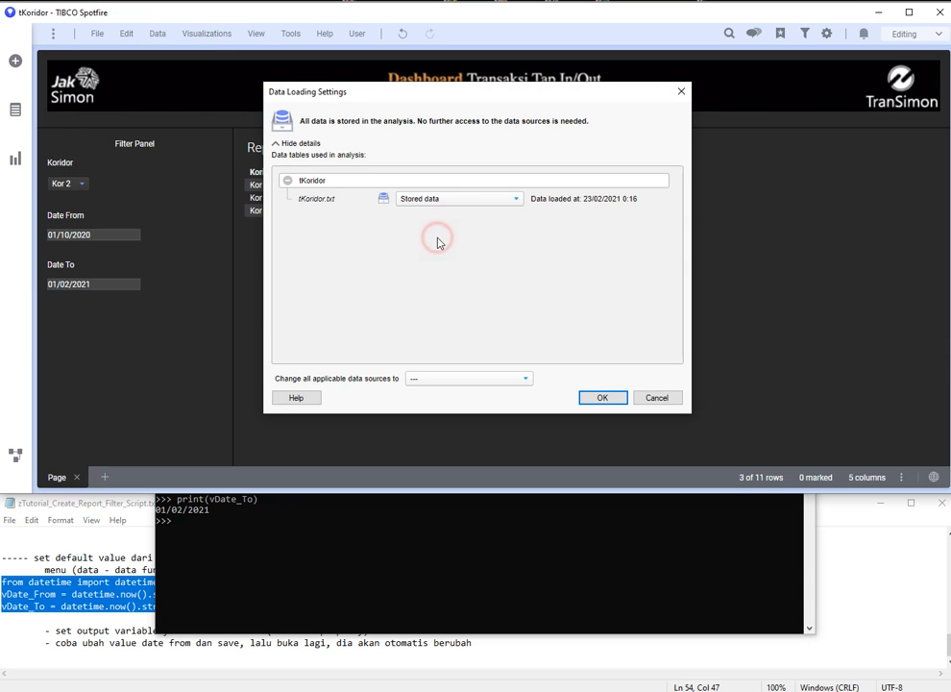
click(602, 396)
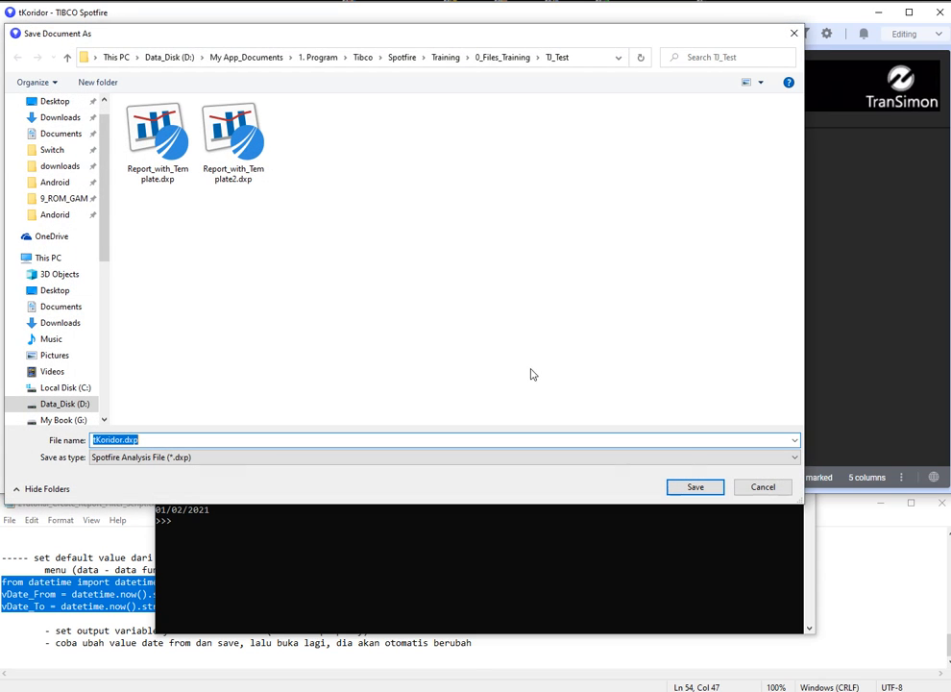
Step: Name the analysis file Report_with_Template3.dxp in the TJ_Test folder and save it
click(240, 164)
click(219, 444)
click(219, 444)
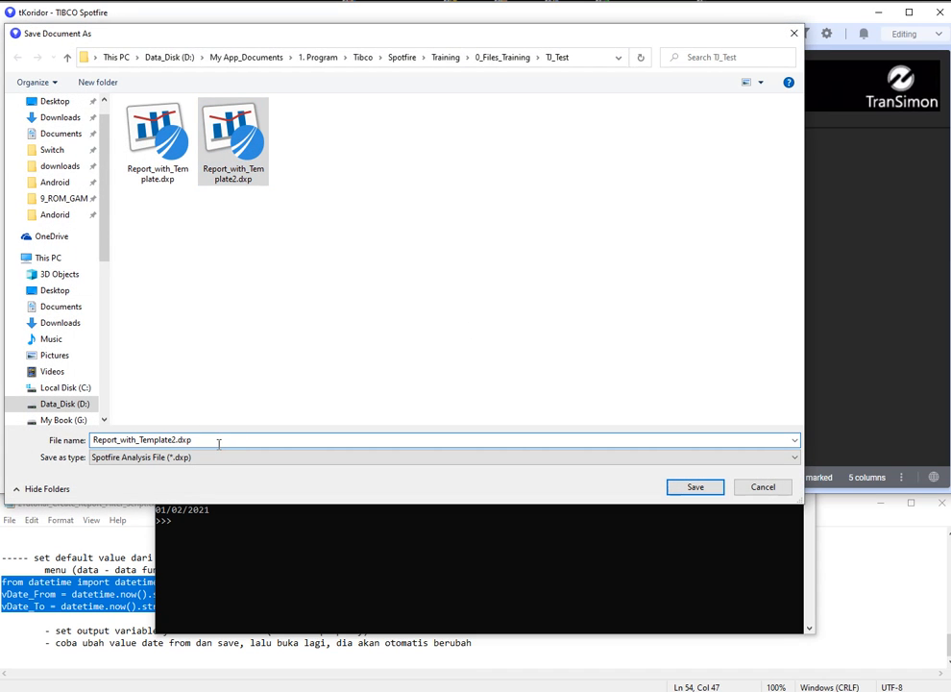
key(BackSpace)
text(3)
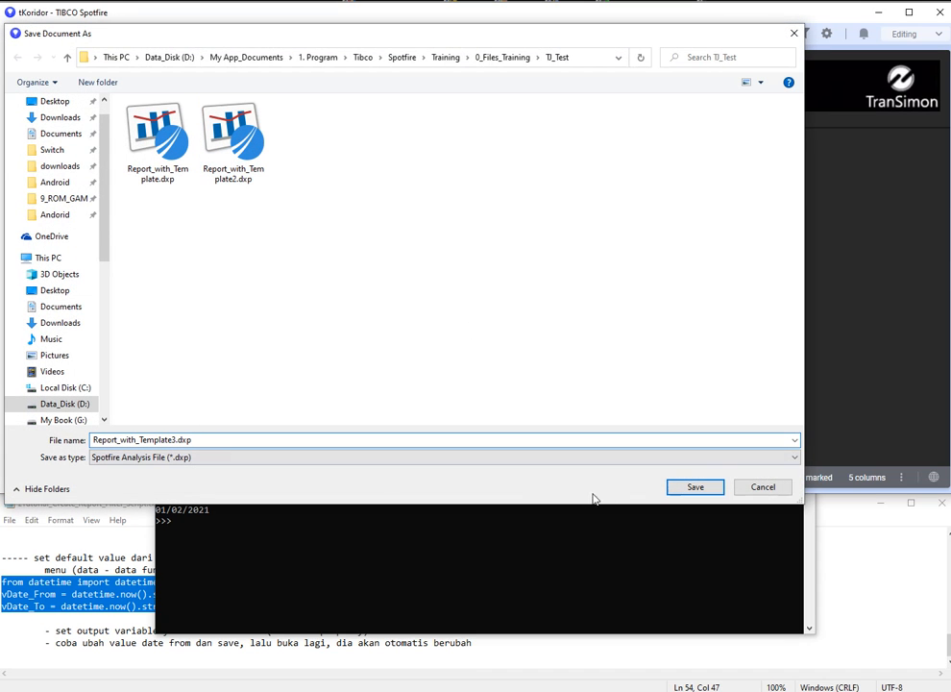
click(692, 487)
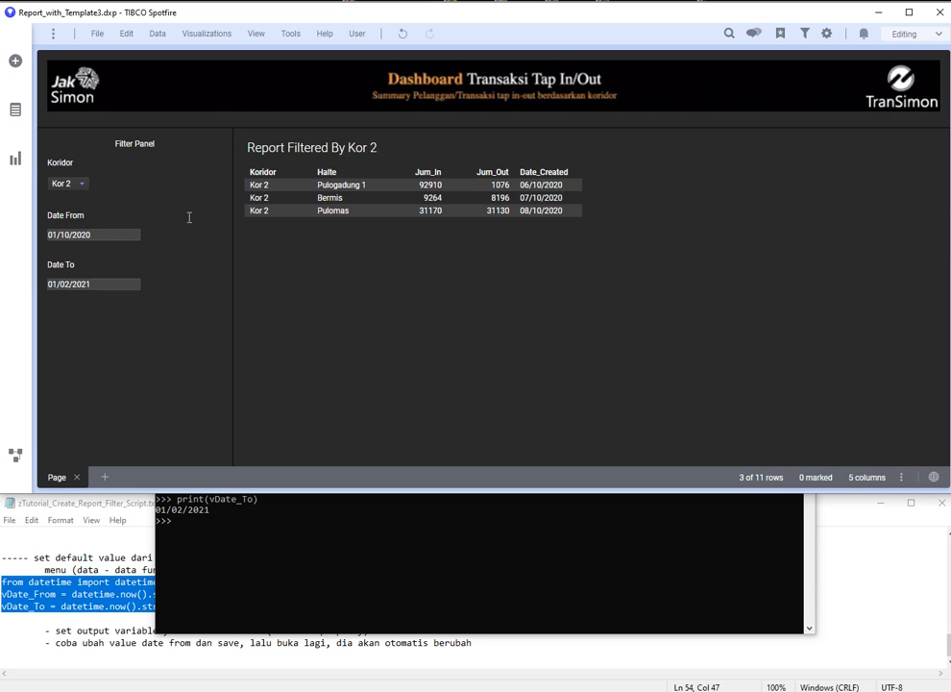
Step: Close the analysis and reopen Report_with_Template3.dxp from the local TJ_Test folder to test the default dates
double_click(117, 235)
click(96, 35)
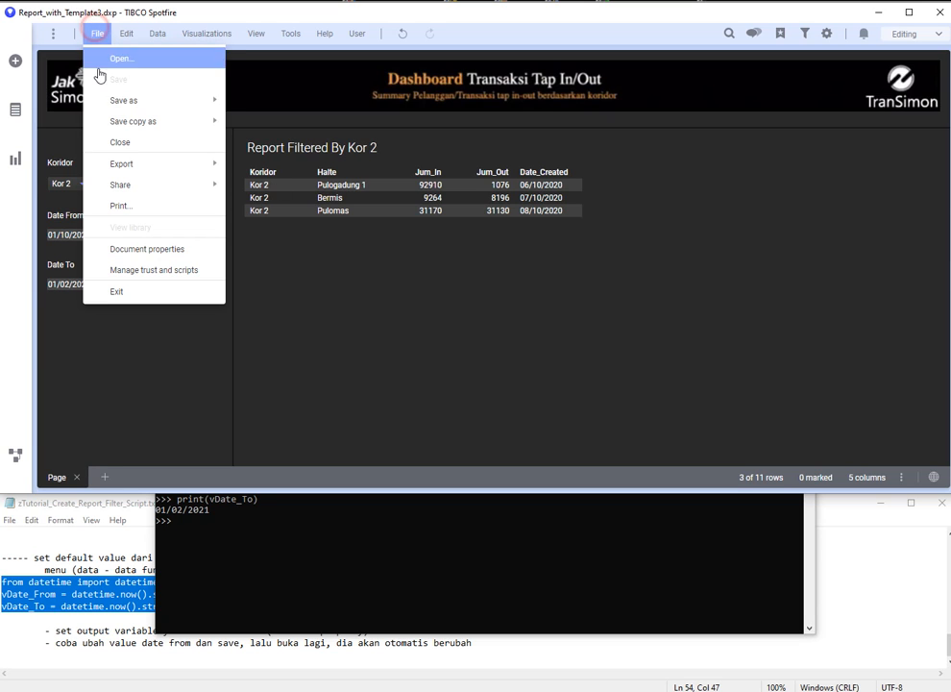
click(98, 140)
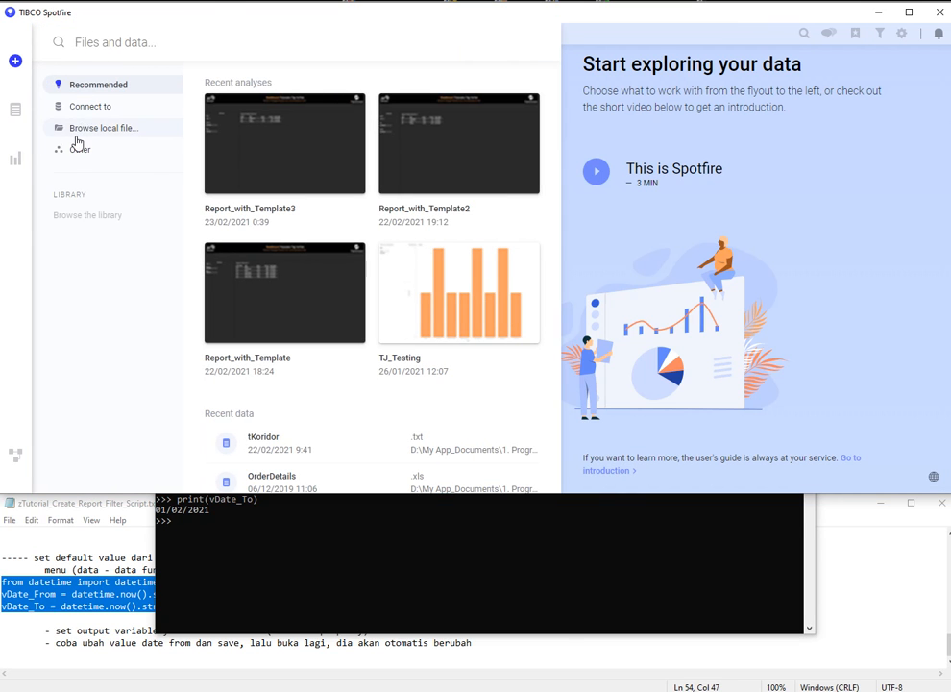
click(75, 136)
click(309, 139)
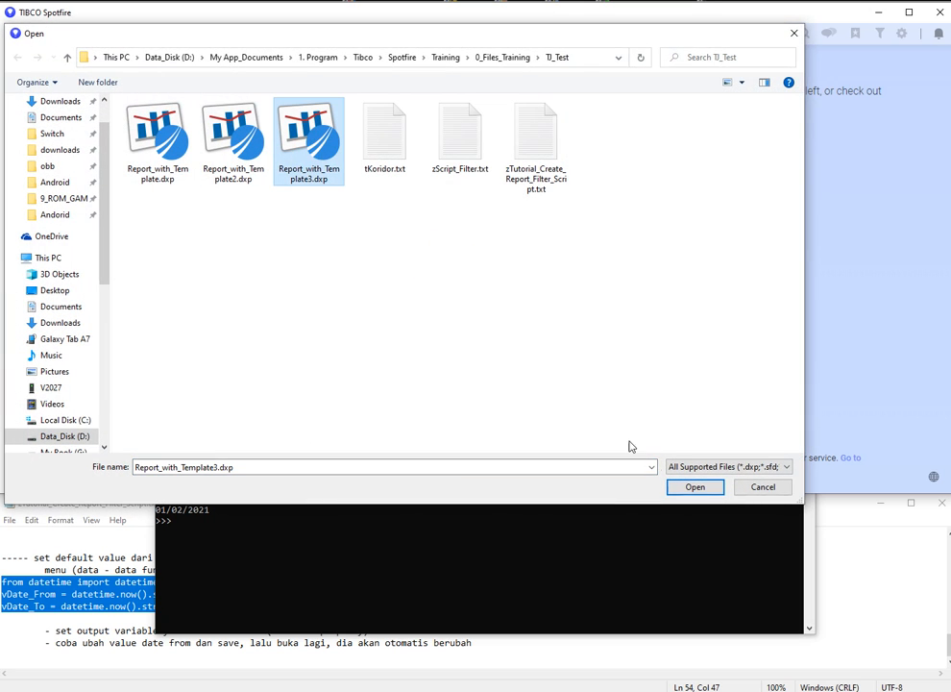
click(692, 487)
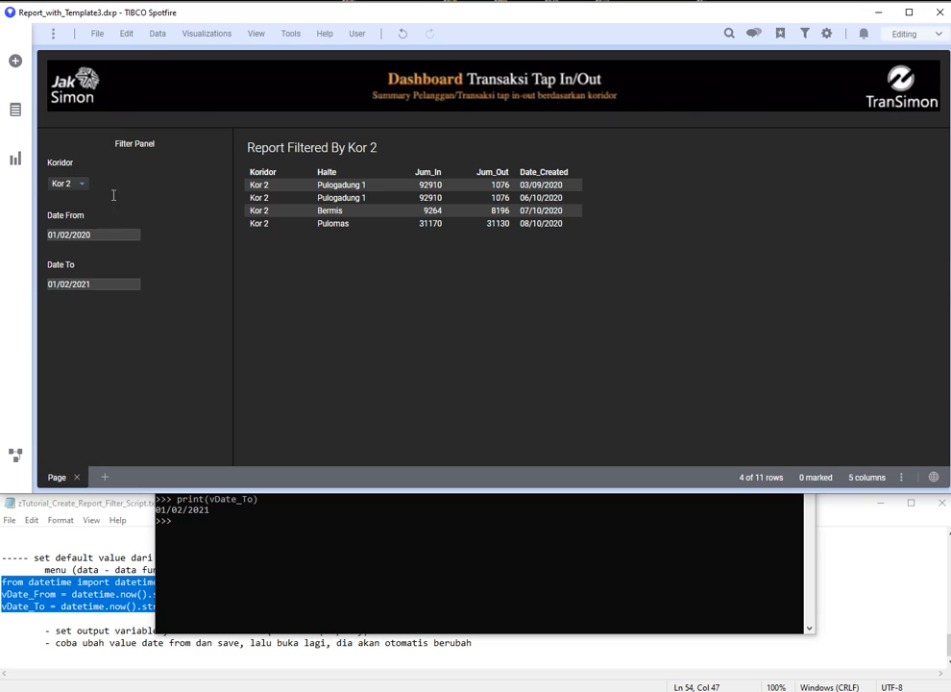
Step: Check the automatic refresh setting in the parameters of the scrSetDateDefaultFilter data function
click(157, 33)
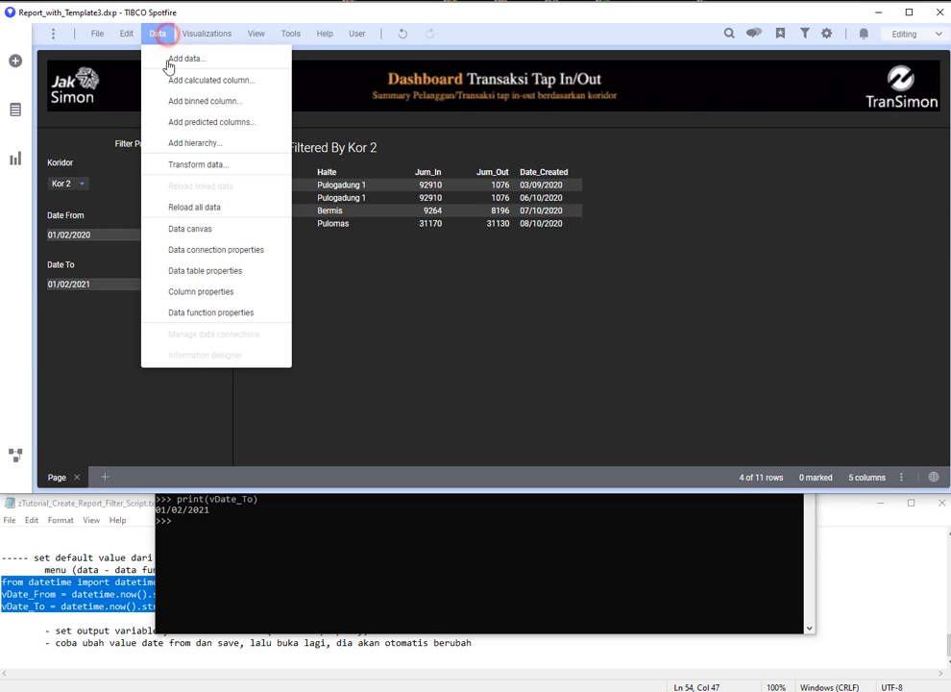
click(170, 312)
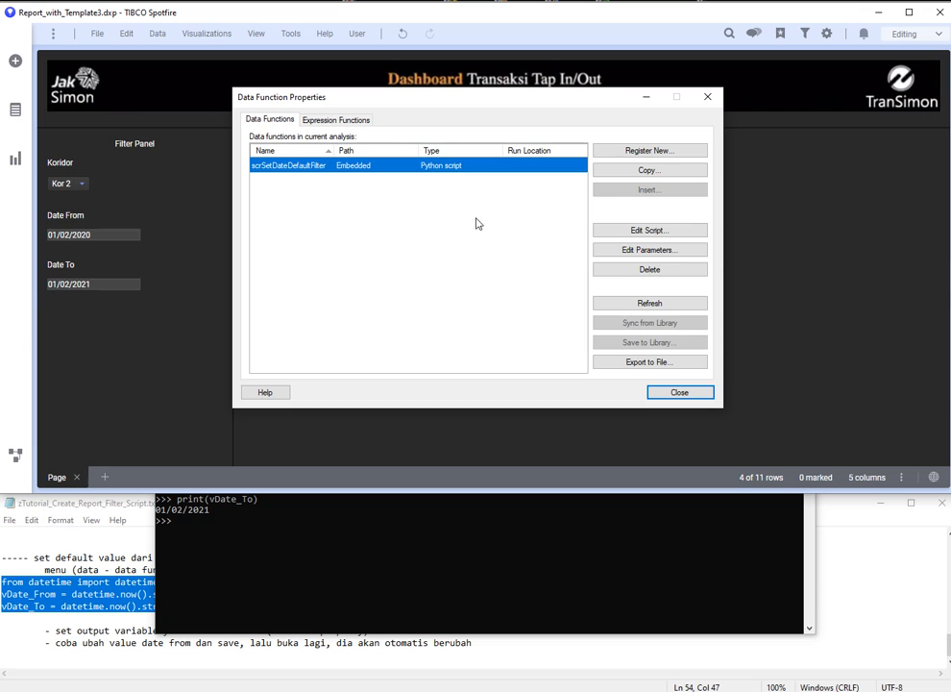
click(647, 252)
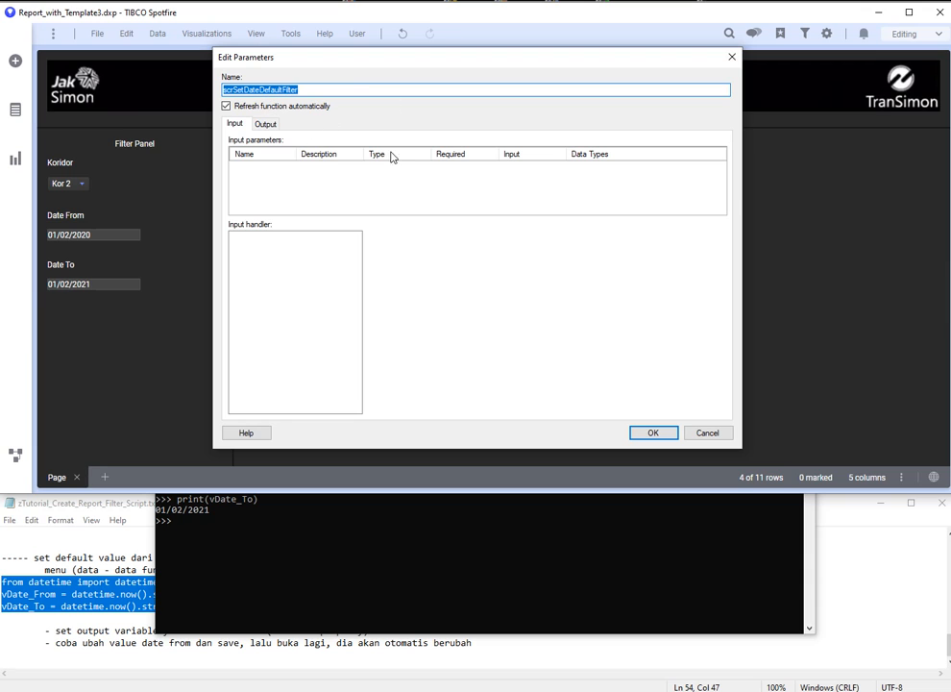
click(658, 435)
click(664, 392)
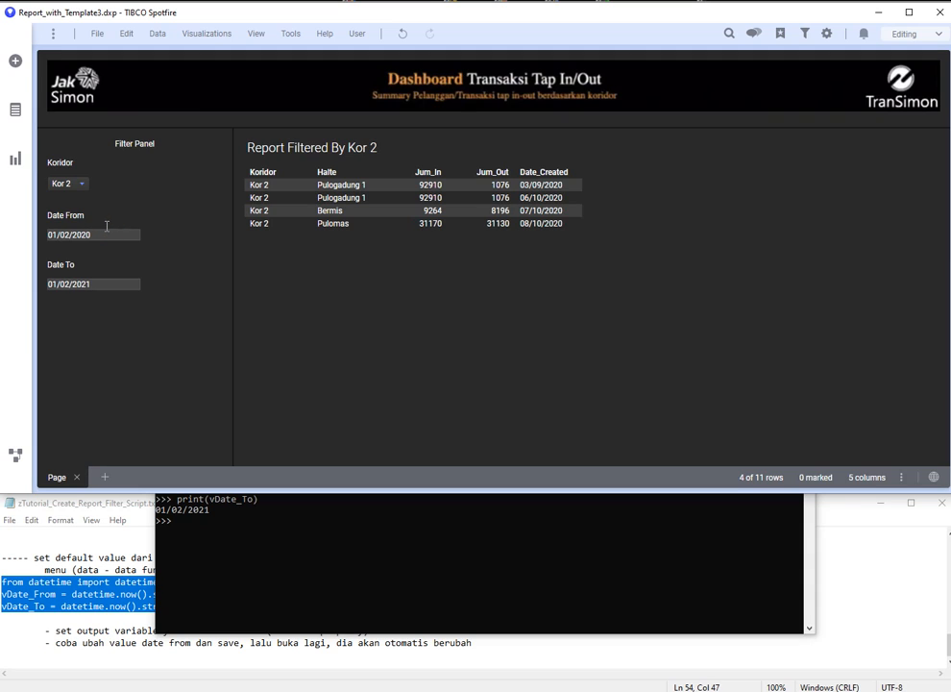
Step: Set the Date From filter to 01/10/2020
click(69, 233)
key(BackSpace)
key(BackSpace)
text(10)
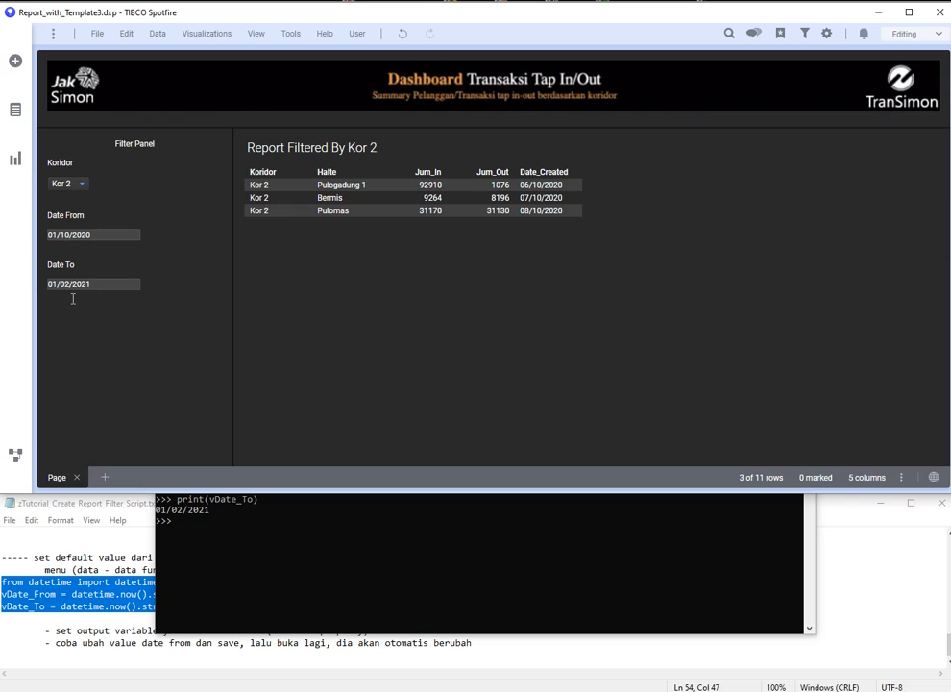
Step: Save the analysis over the existing Report_with_Template3.dxp in the TJ_Test folder, keeping the data loading settings
click(103, 36)
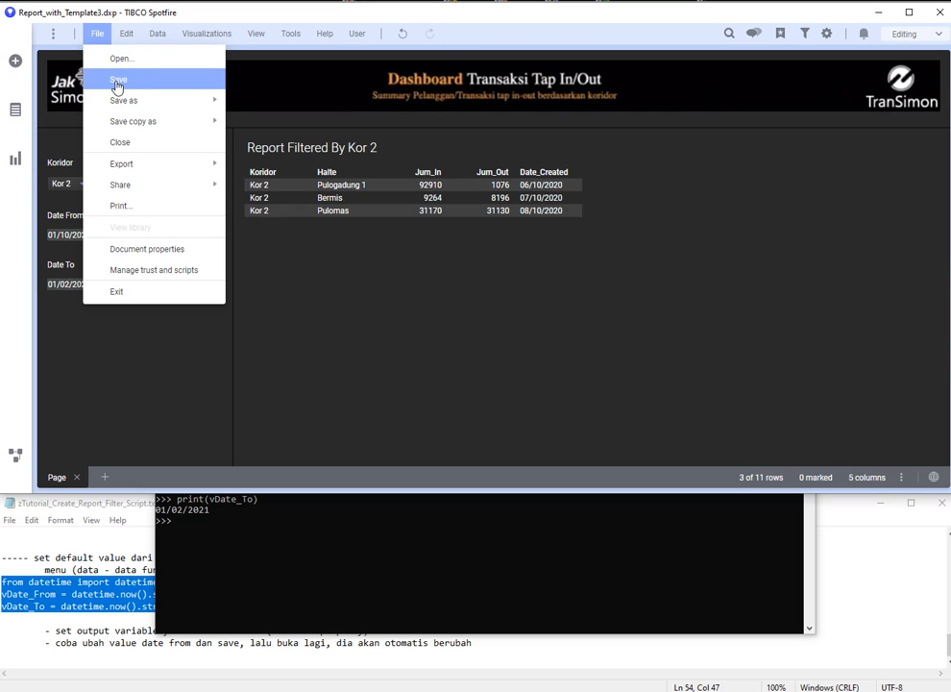
mouse_move(182, 102)
click(257, 106)
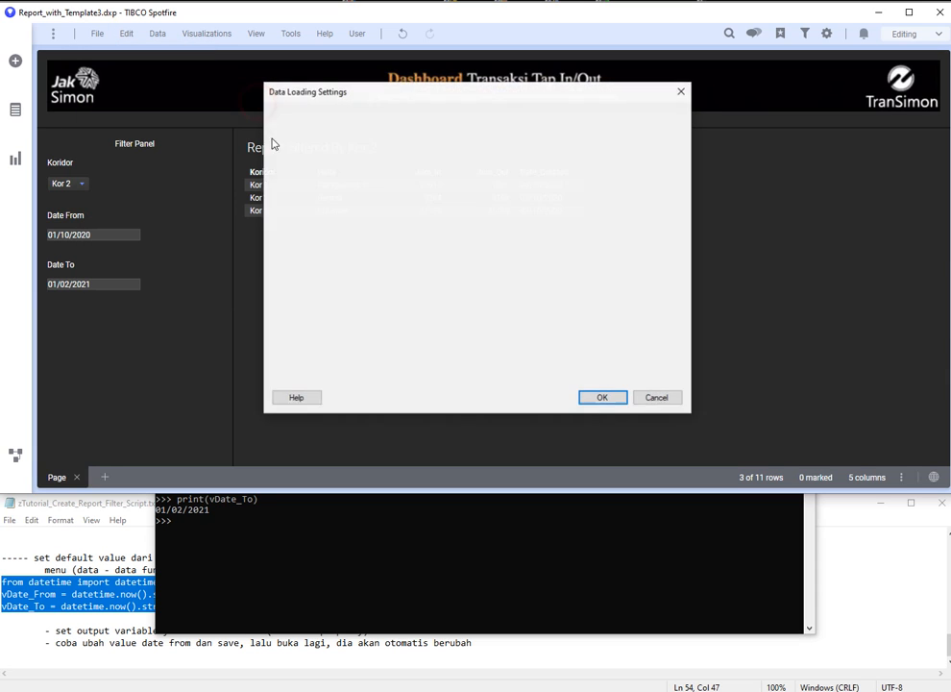
click(591, 398)
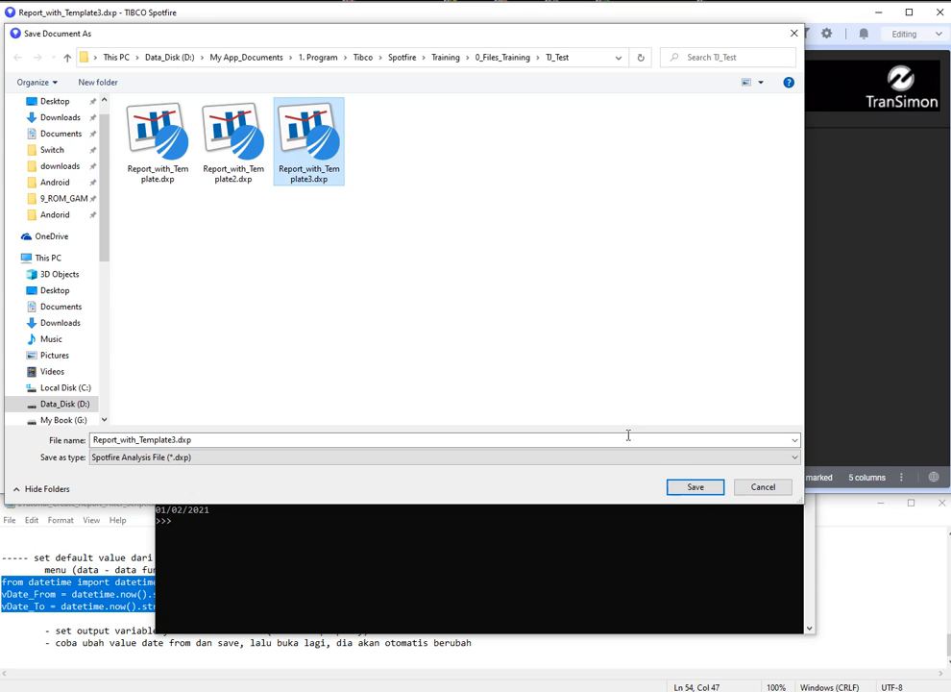
click(692, 487)
click(224, 467)
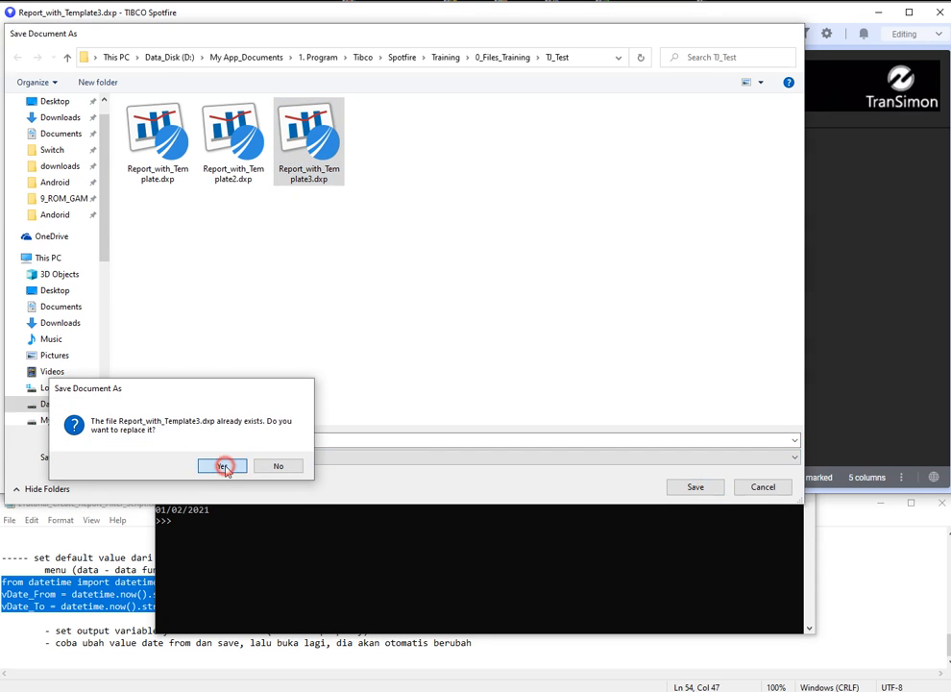
Step: Close the analysis and reopen the local file Report_with_Template3.dxp to check the default dates
click(94, 36)
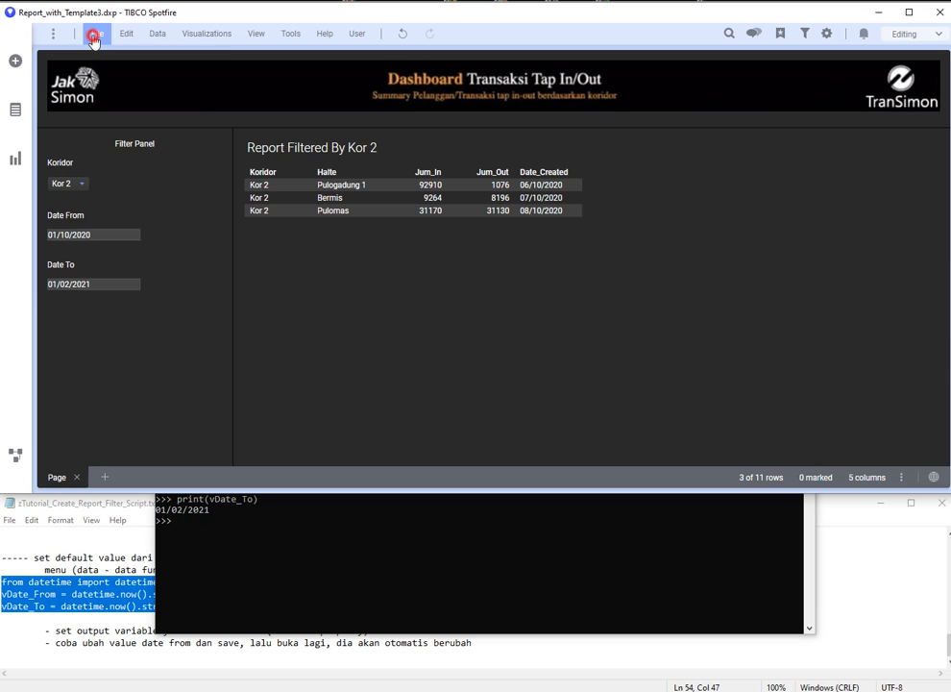
click(119, 136)
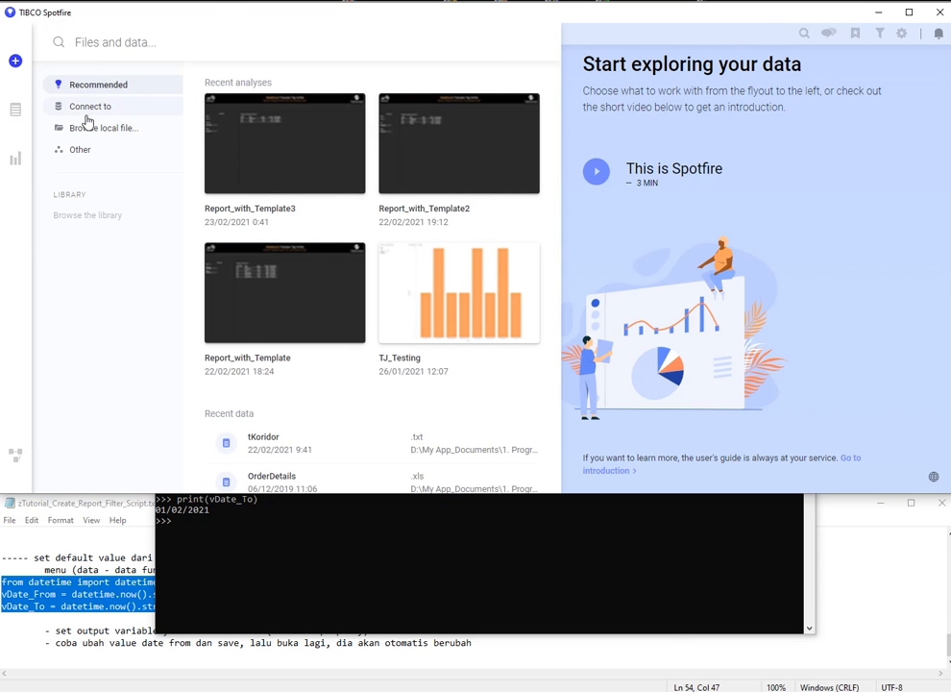
click(86, 122)
click(302, 134)
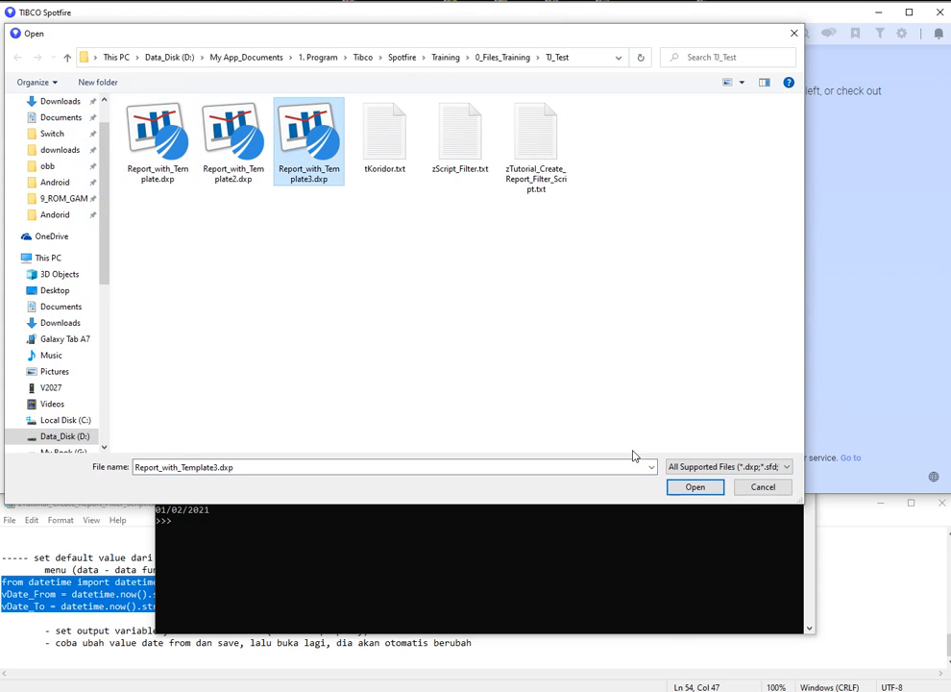
click(695, 487)
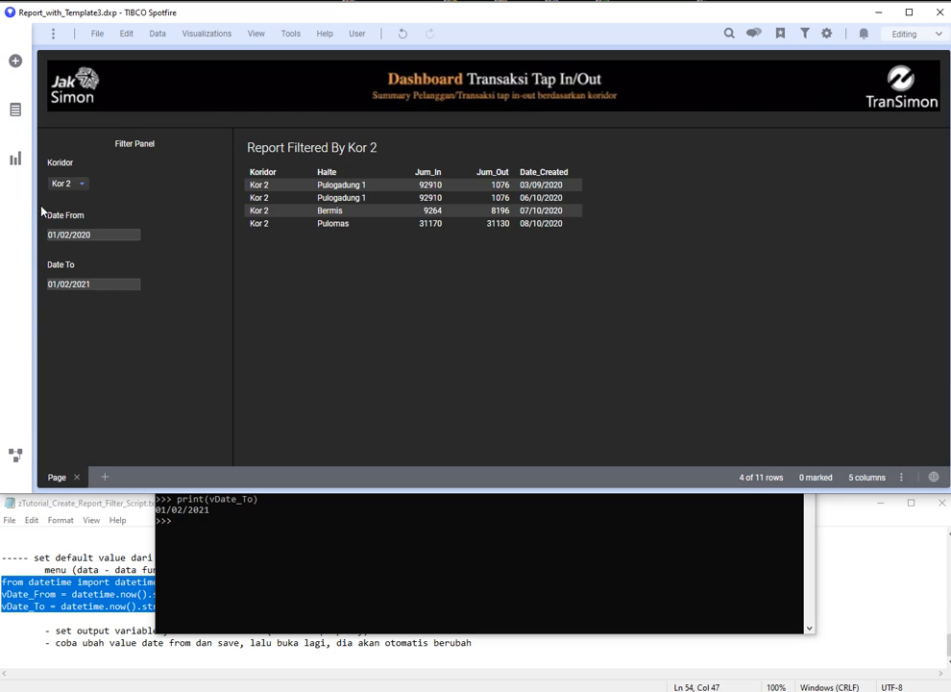
Step: Close the analysis without saving changes and open Report_with_Template3.dxp once more from the TJ_Test folder
click(97, 34)
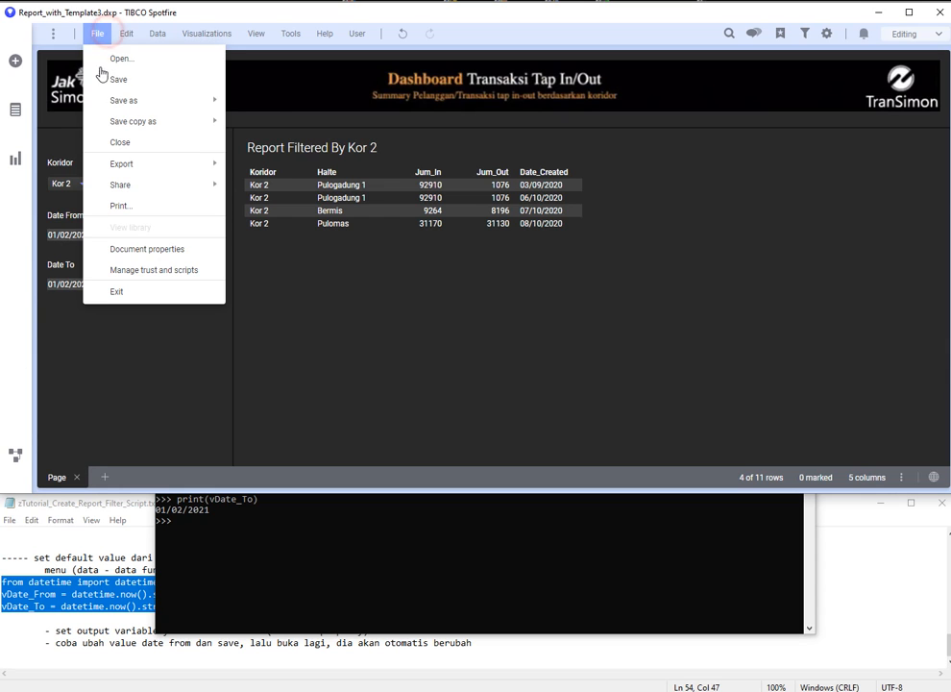
click(110, 136)
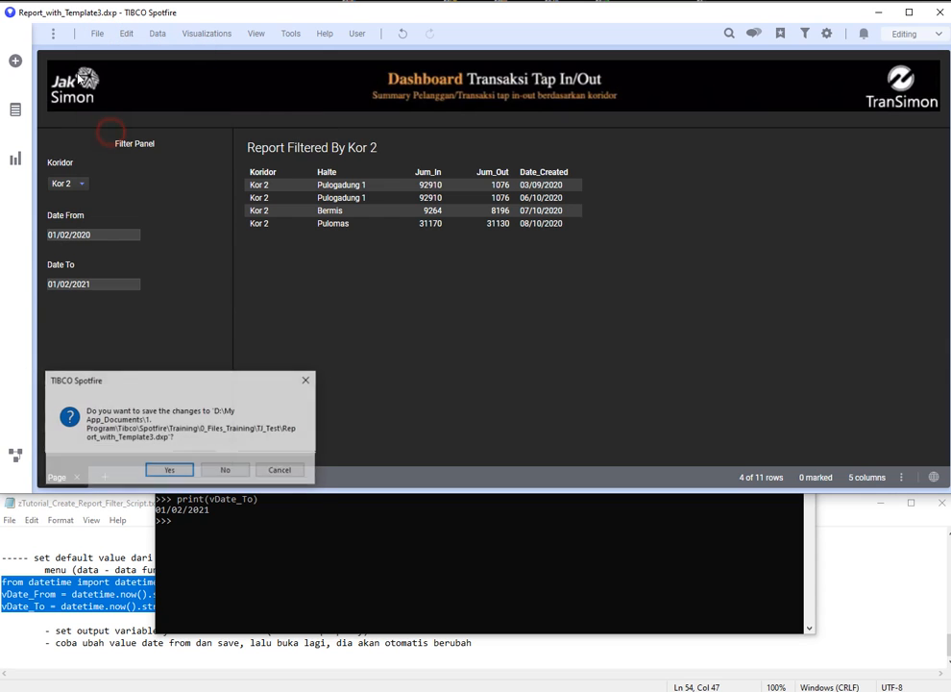
click(224, 469)
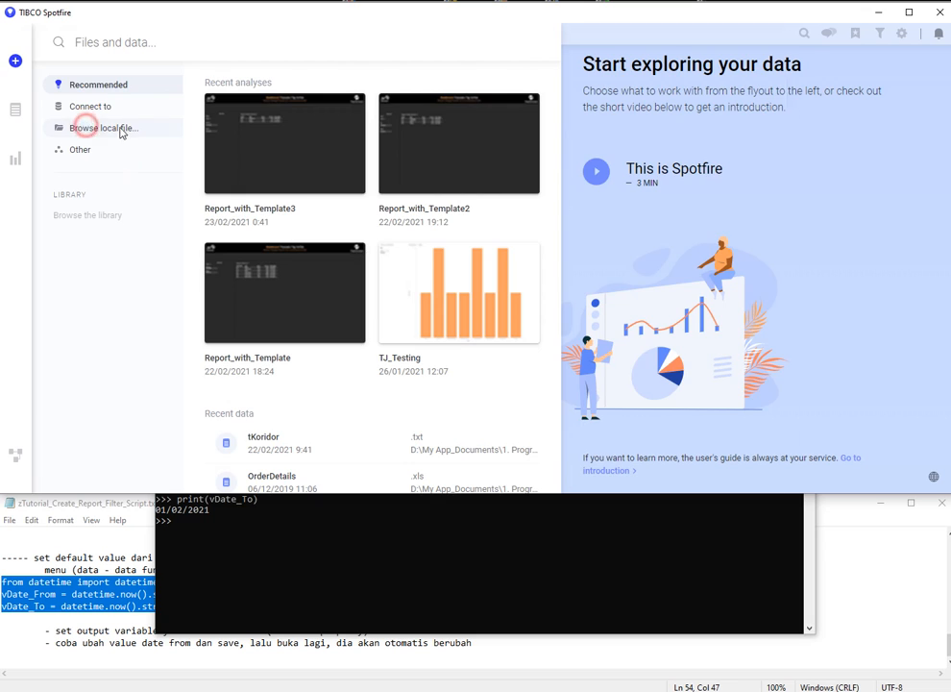
click(114, 129)
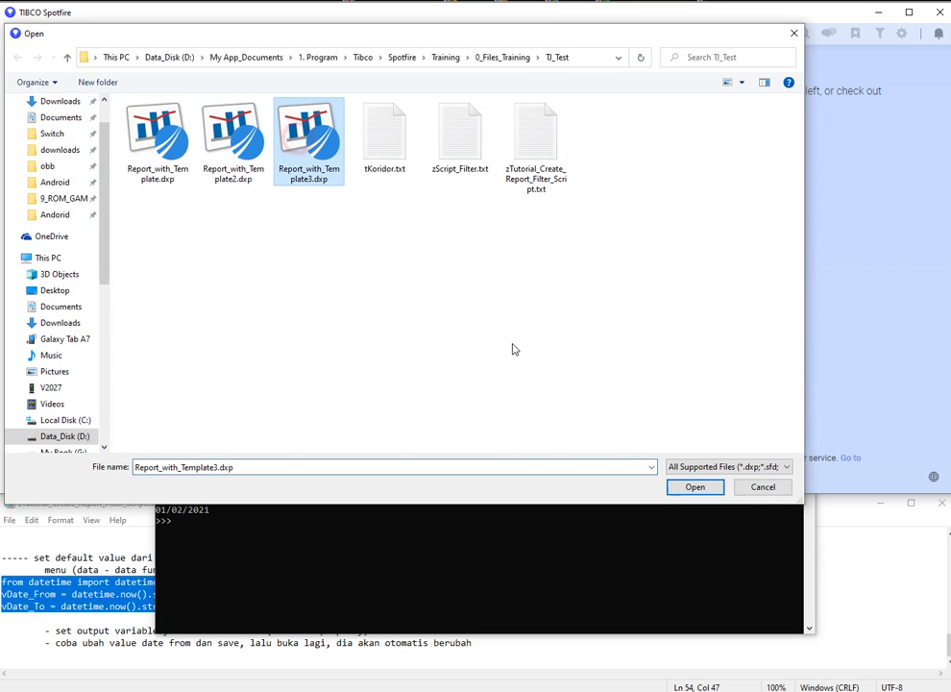
click(695, 486)
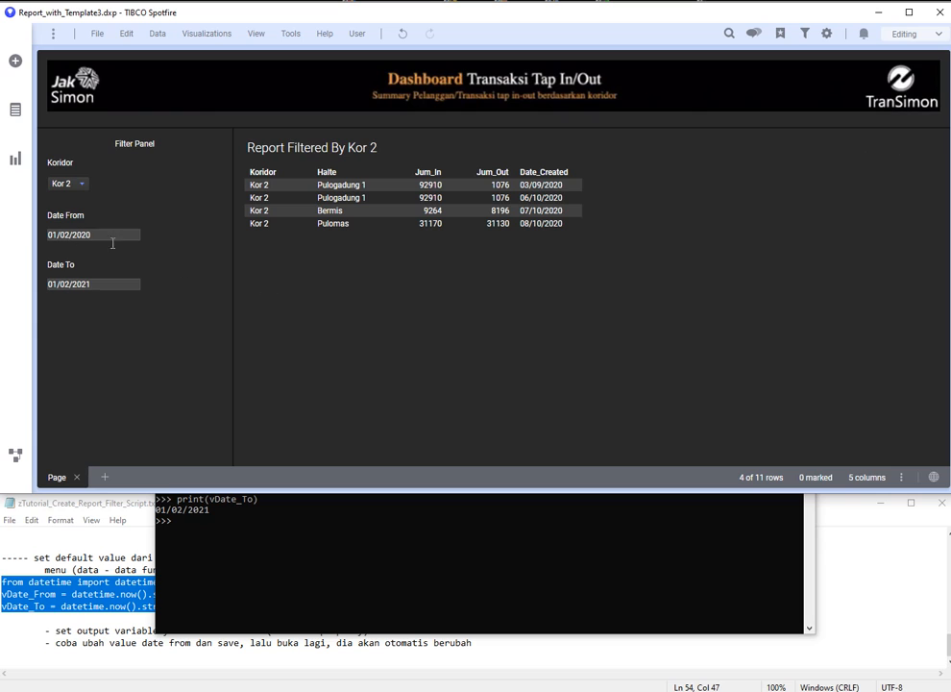
Step: Filter the report to Koridor Kor 1 with a Date From of 01/10/2020
click(78, 185)
click(76, 200)
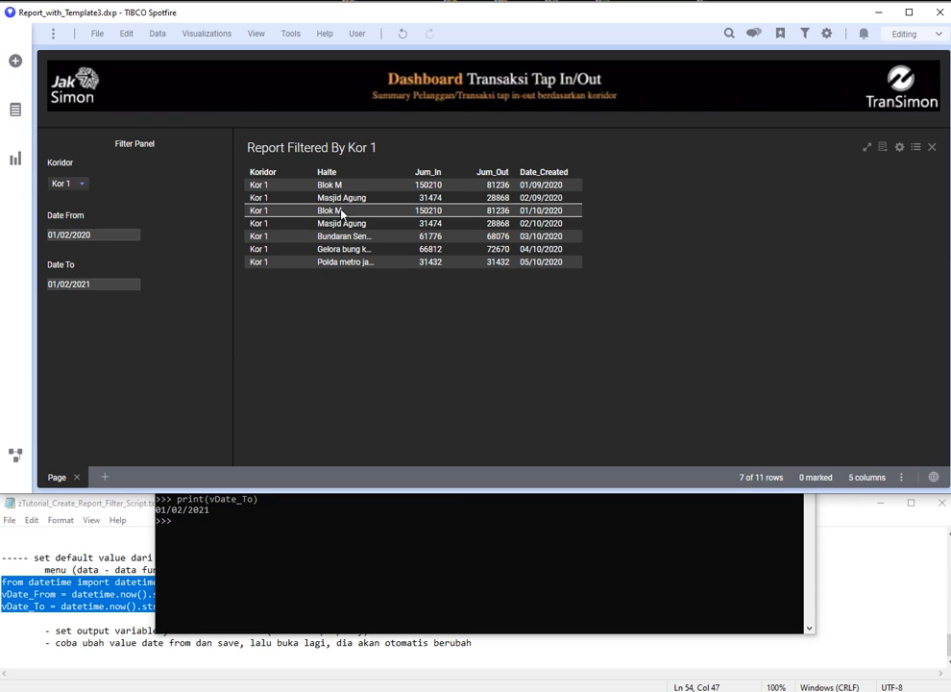
click(139, 231)
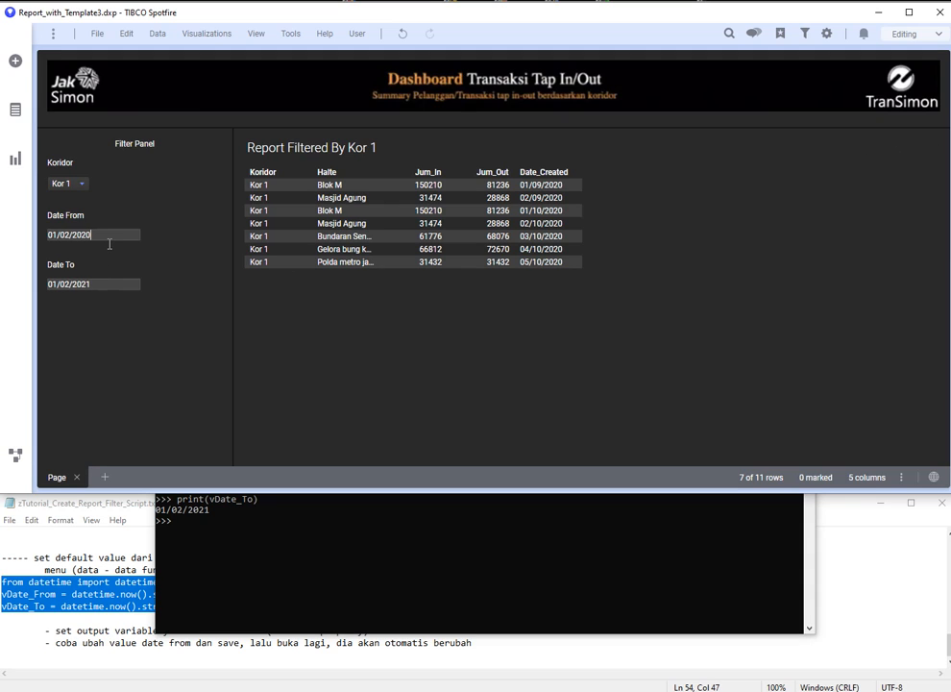
click(59, 233)
key(Delete)
key(Delete)
text(10)
key(Return)
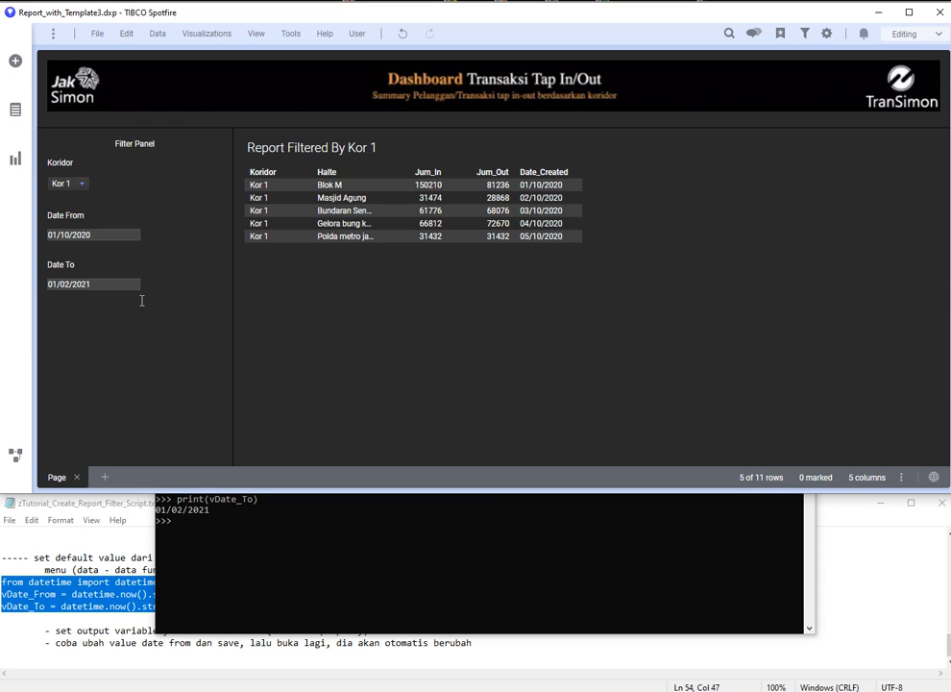
Step: Switch to the Notepad tutorial script and review it from the default-date code back to the FilteringSchemes line of the Koridor filter
click(122, 558)
click(458, 591)
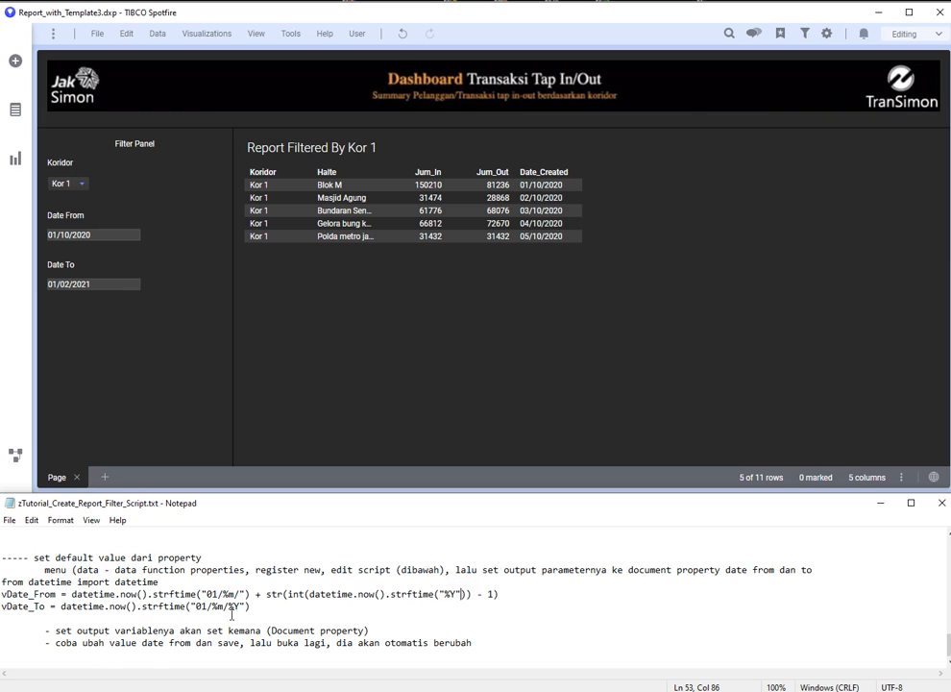
scroll(231, 614, up, 2)
scroll(231, 614, up, 2)
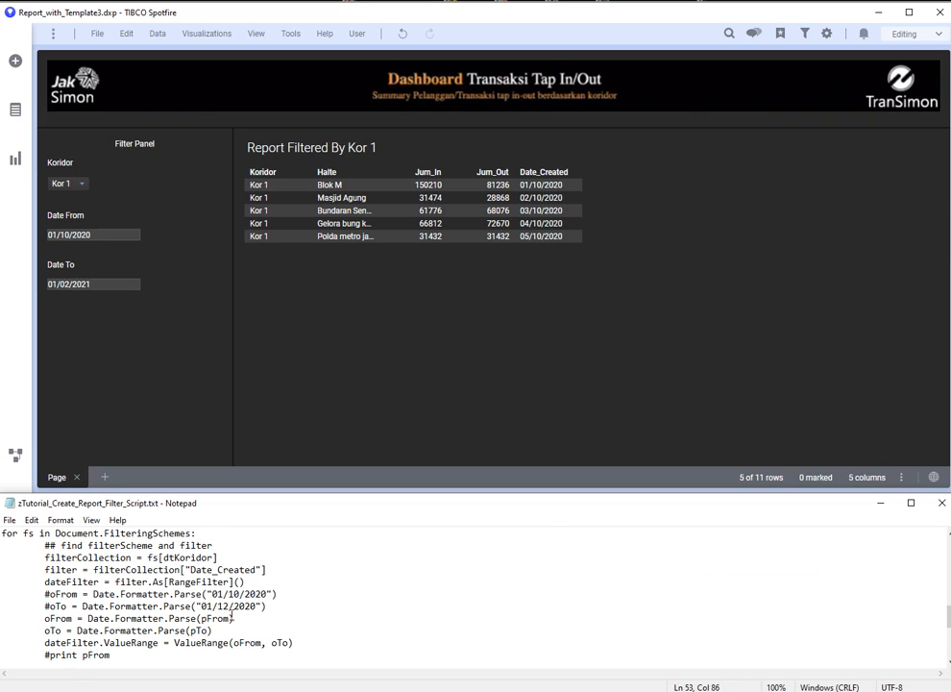
scroll(232, 614, up, 5)
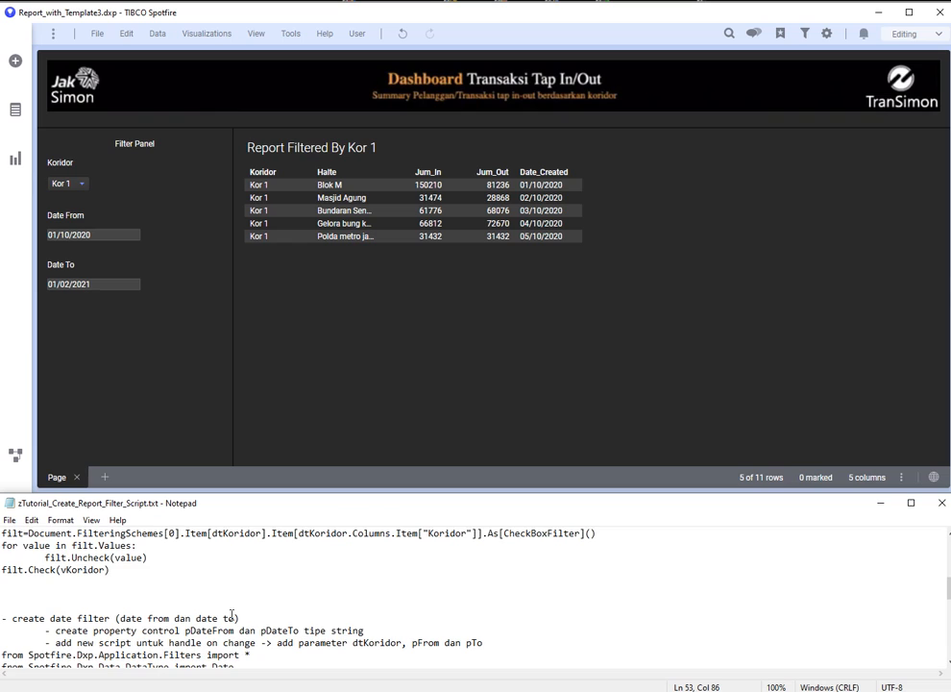
scroll(231, 614, up, 2)
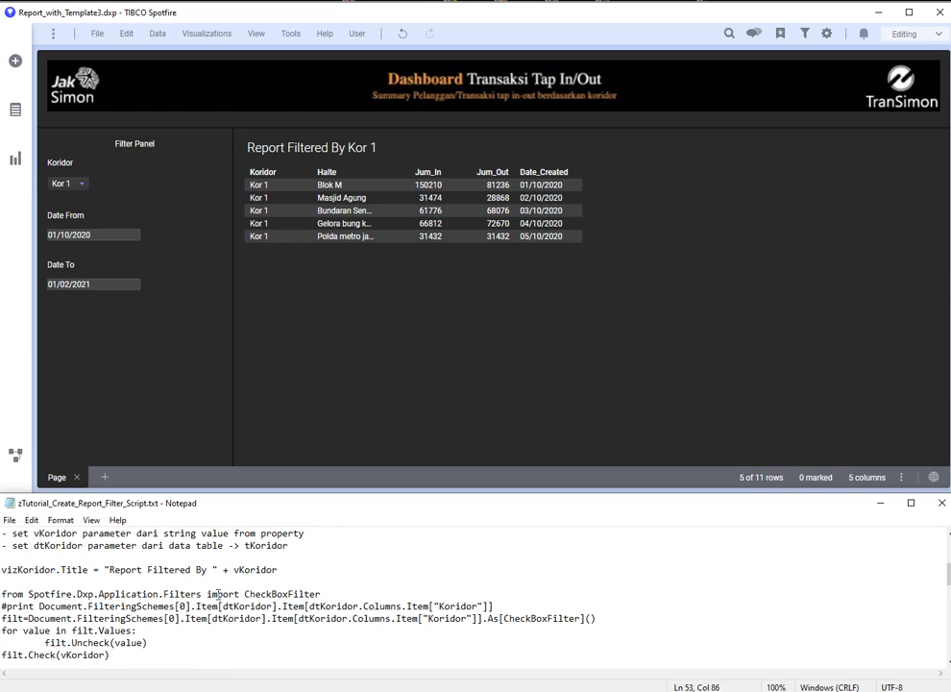
click(279, 606)
click(92, 606)
key(Left)
key(Left)
key(Left)
key(shift+Right)
key(shift+Right)
key(shift+Right)
key(shift+Right)
key(shift+Right)
key(shift+Right)
key(shift+Right)
key(shift+Right)
key(shift+Right)
key(shift+Right)
key(shift+Right)
key(shift+Right)
key(shift+Right)
key(shift+Right)
key(shift+Right)
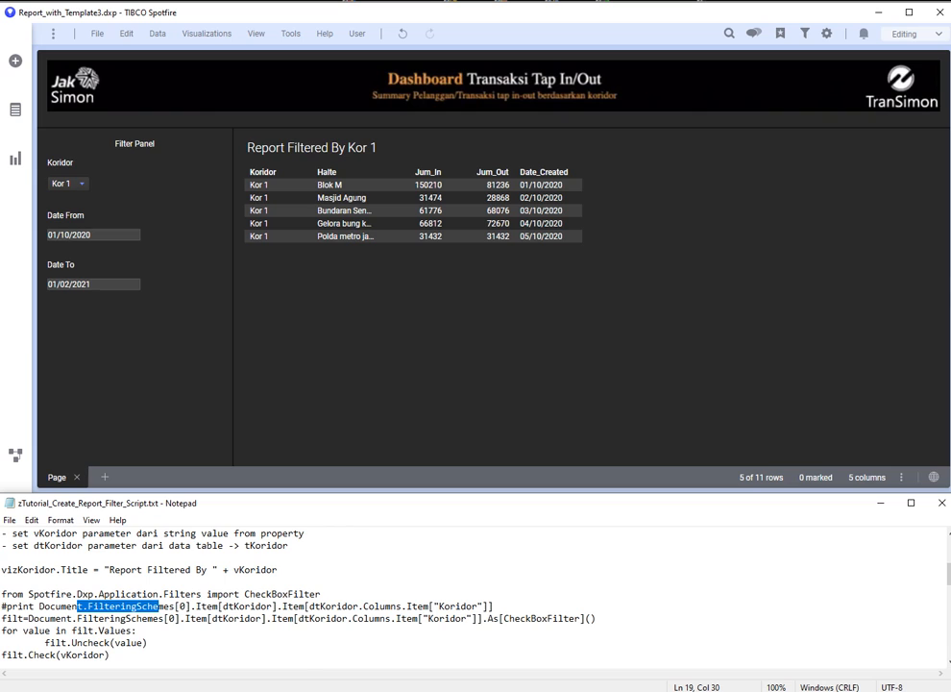
Step: Switch to the Python console and review the datetime import and the vDate_From and vDate_To assignments
key(alt+Tab)
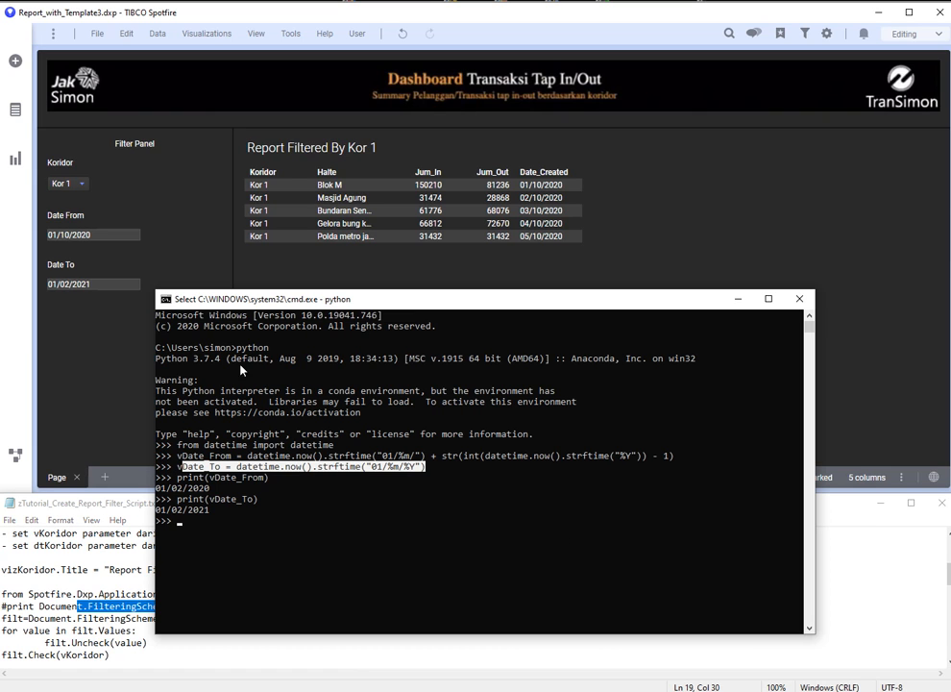
click(314, 454)
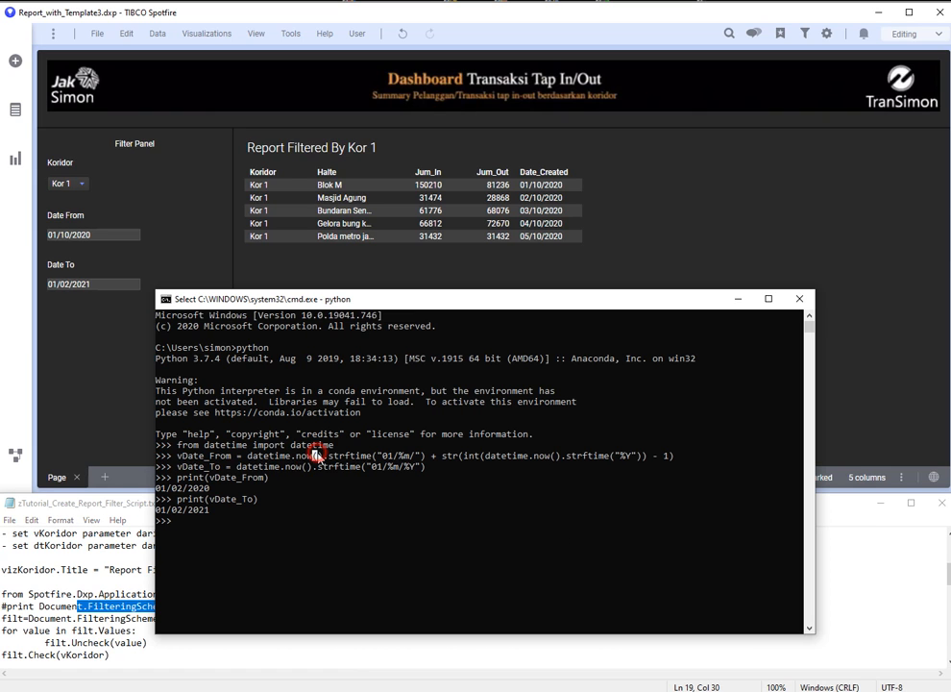
click(230, 455)
drag(230, 455, 597, 475)
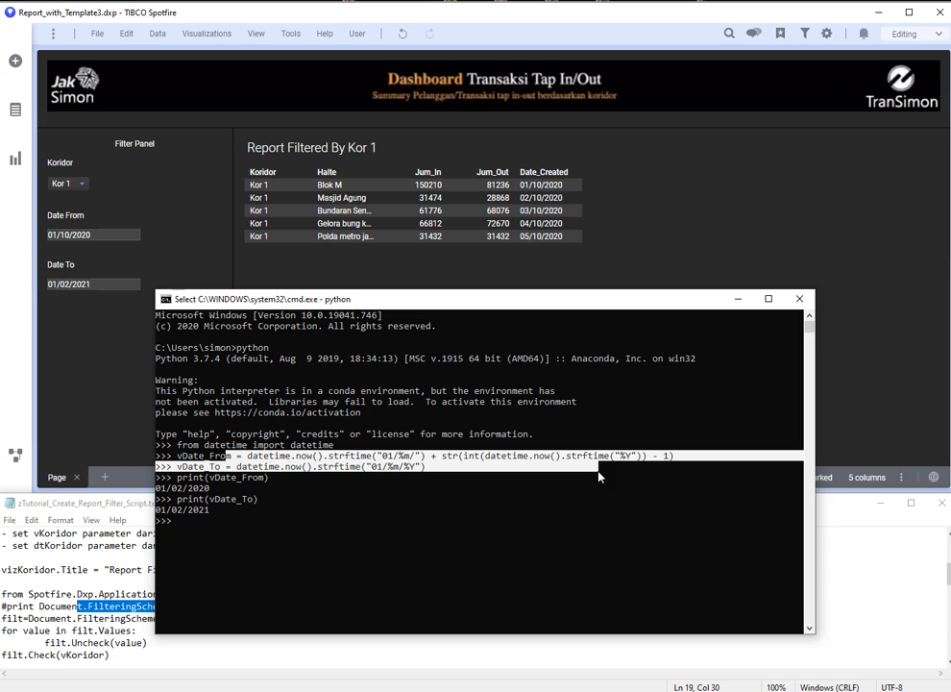
click(298, 445)
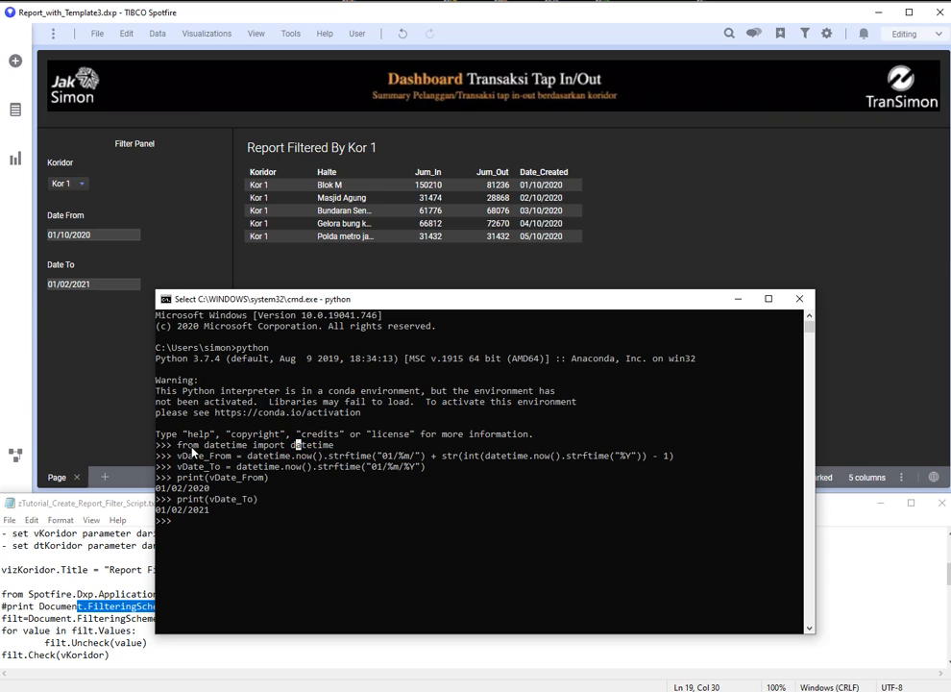
drag(203, 456, 471, 469)
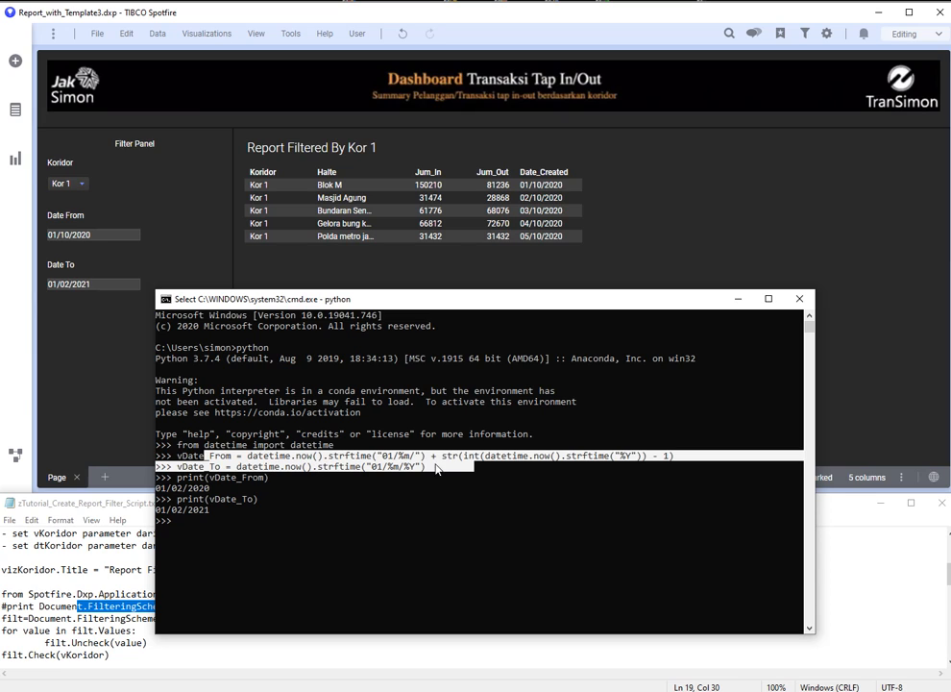
click(351, 467)
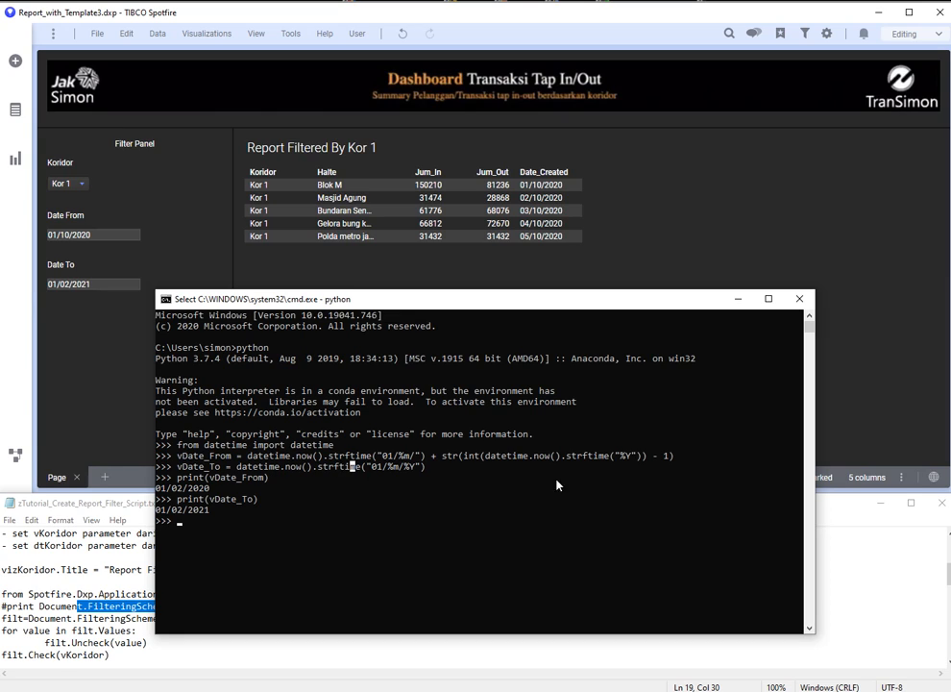
click(736, 299)
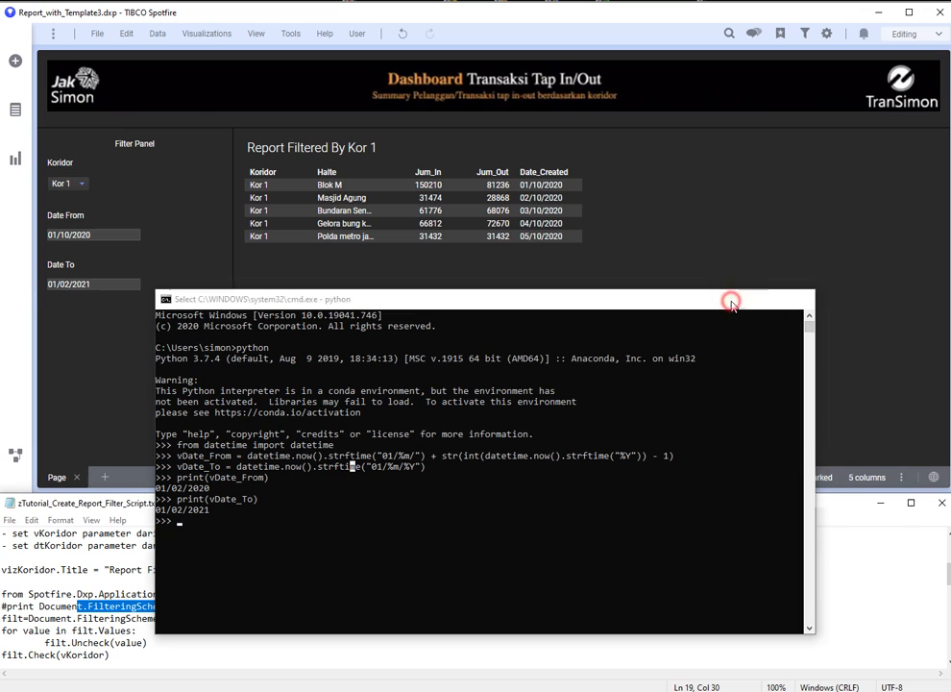
click(615, 690)
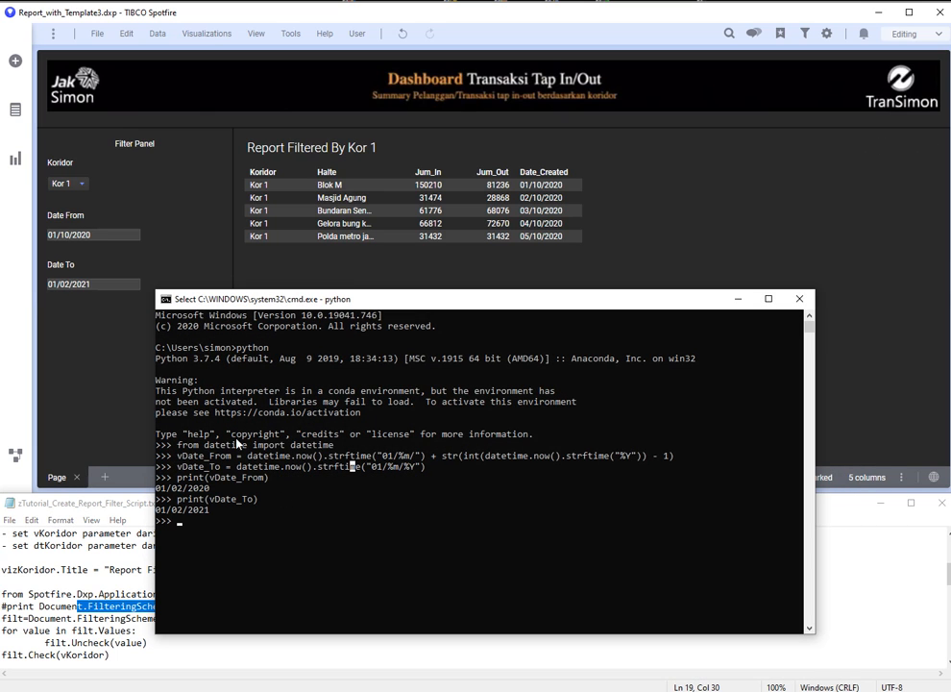
Step: Return to Spotfire and review the Python script of the scrSetDateDefaultFilter data function, leaving it unedited
click(85, 374)
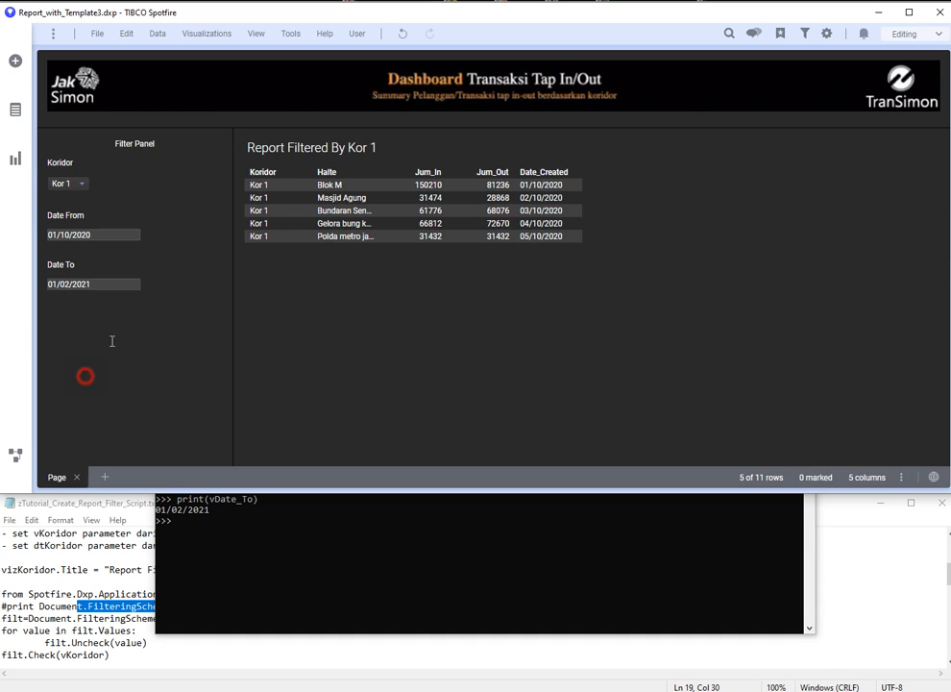
click(158, 34)
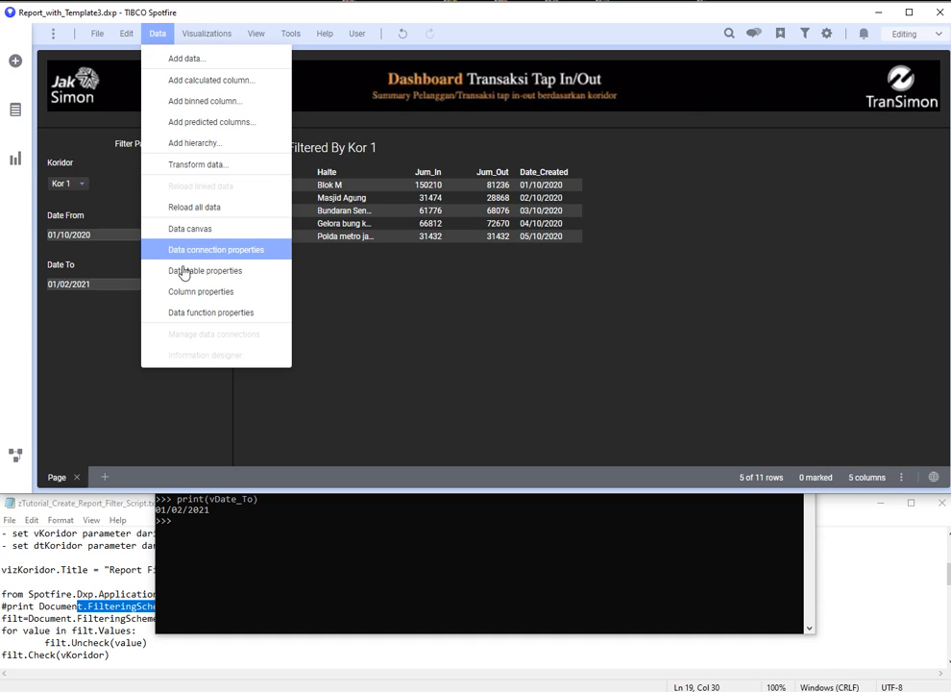
click(189, 314)
click(625, 232)
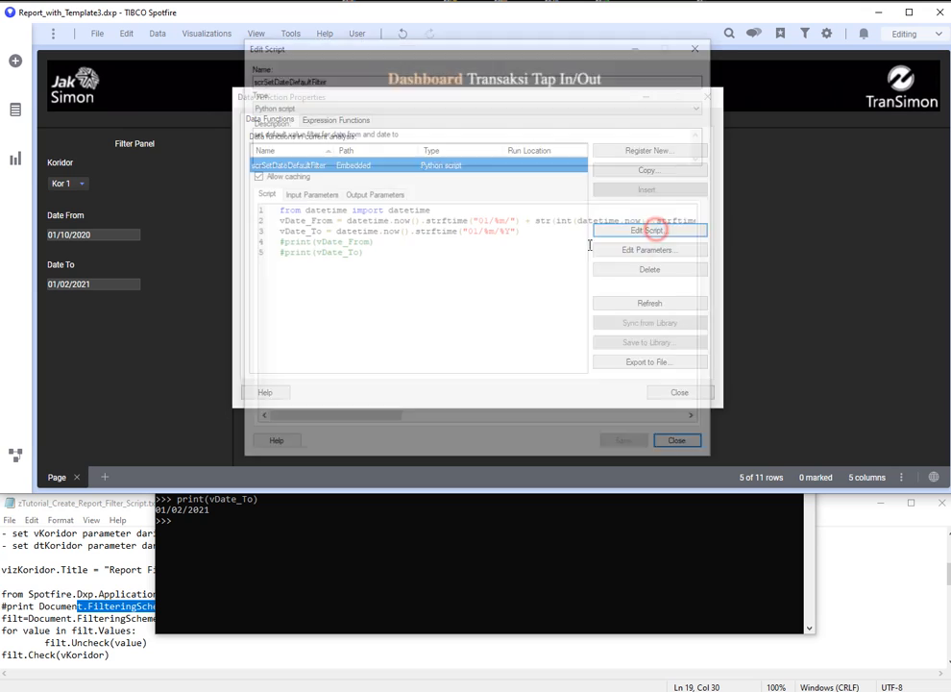
click(681, 445)
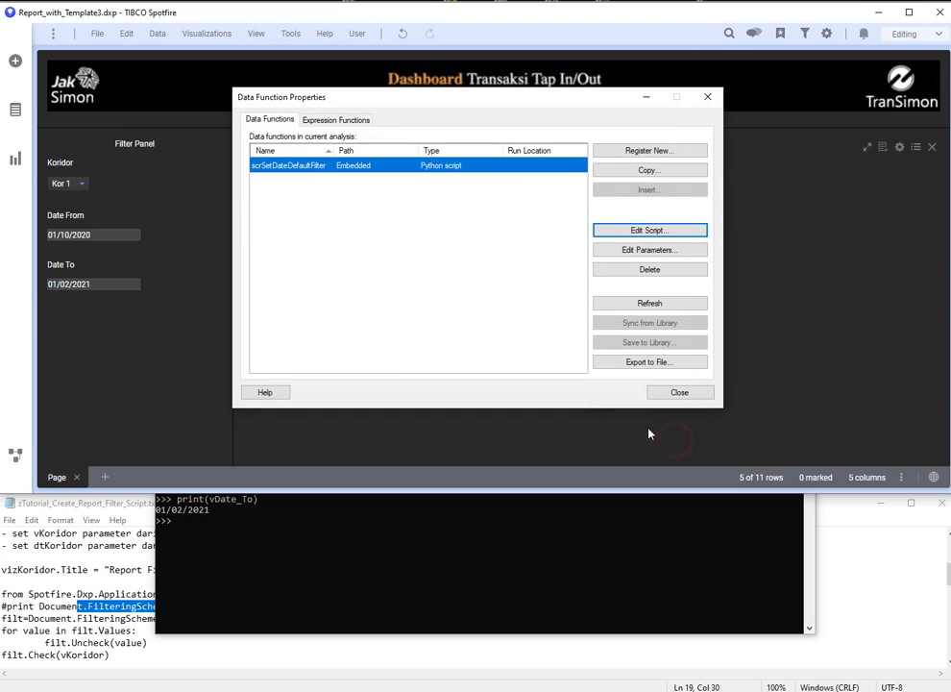
click(707, 97)
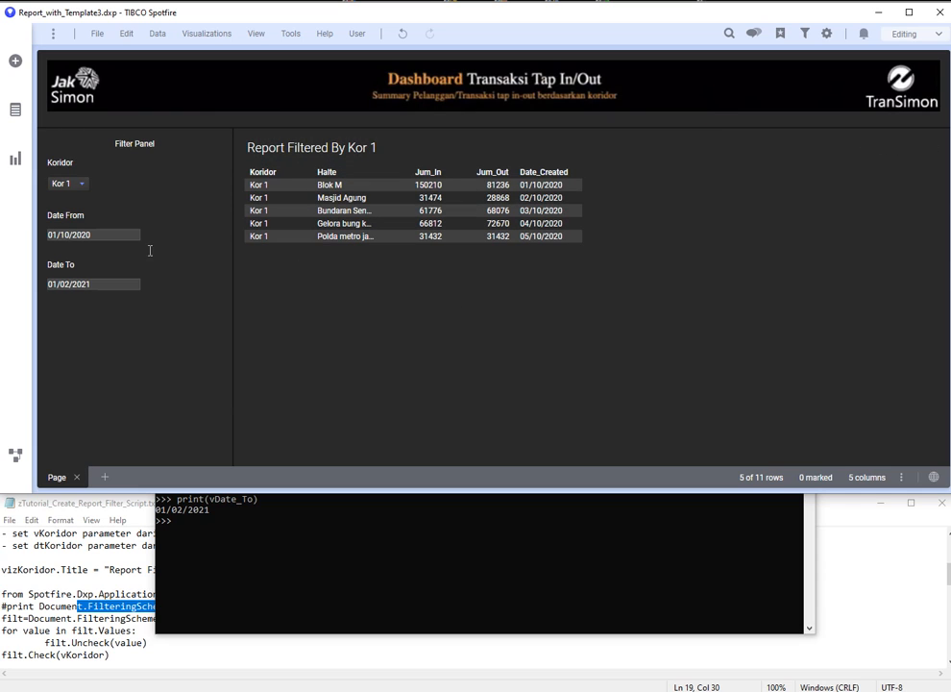